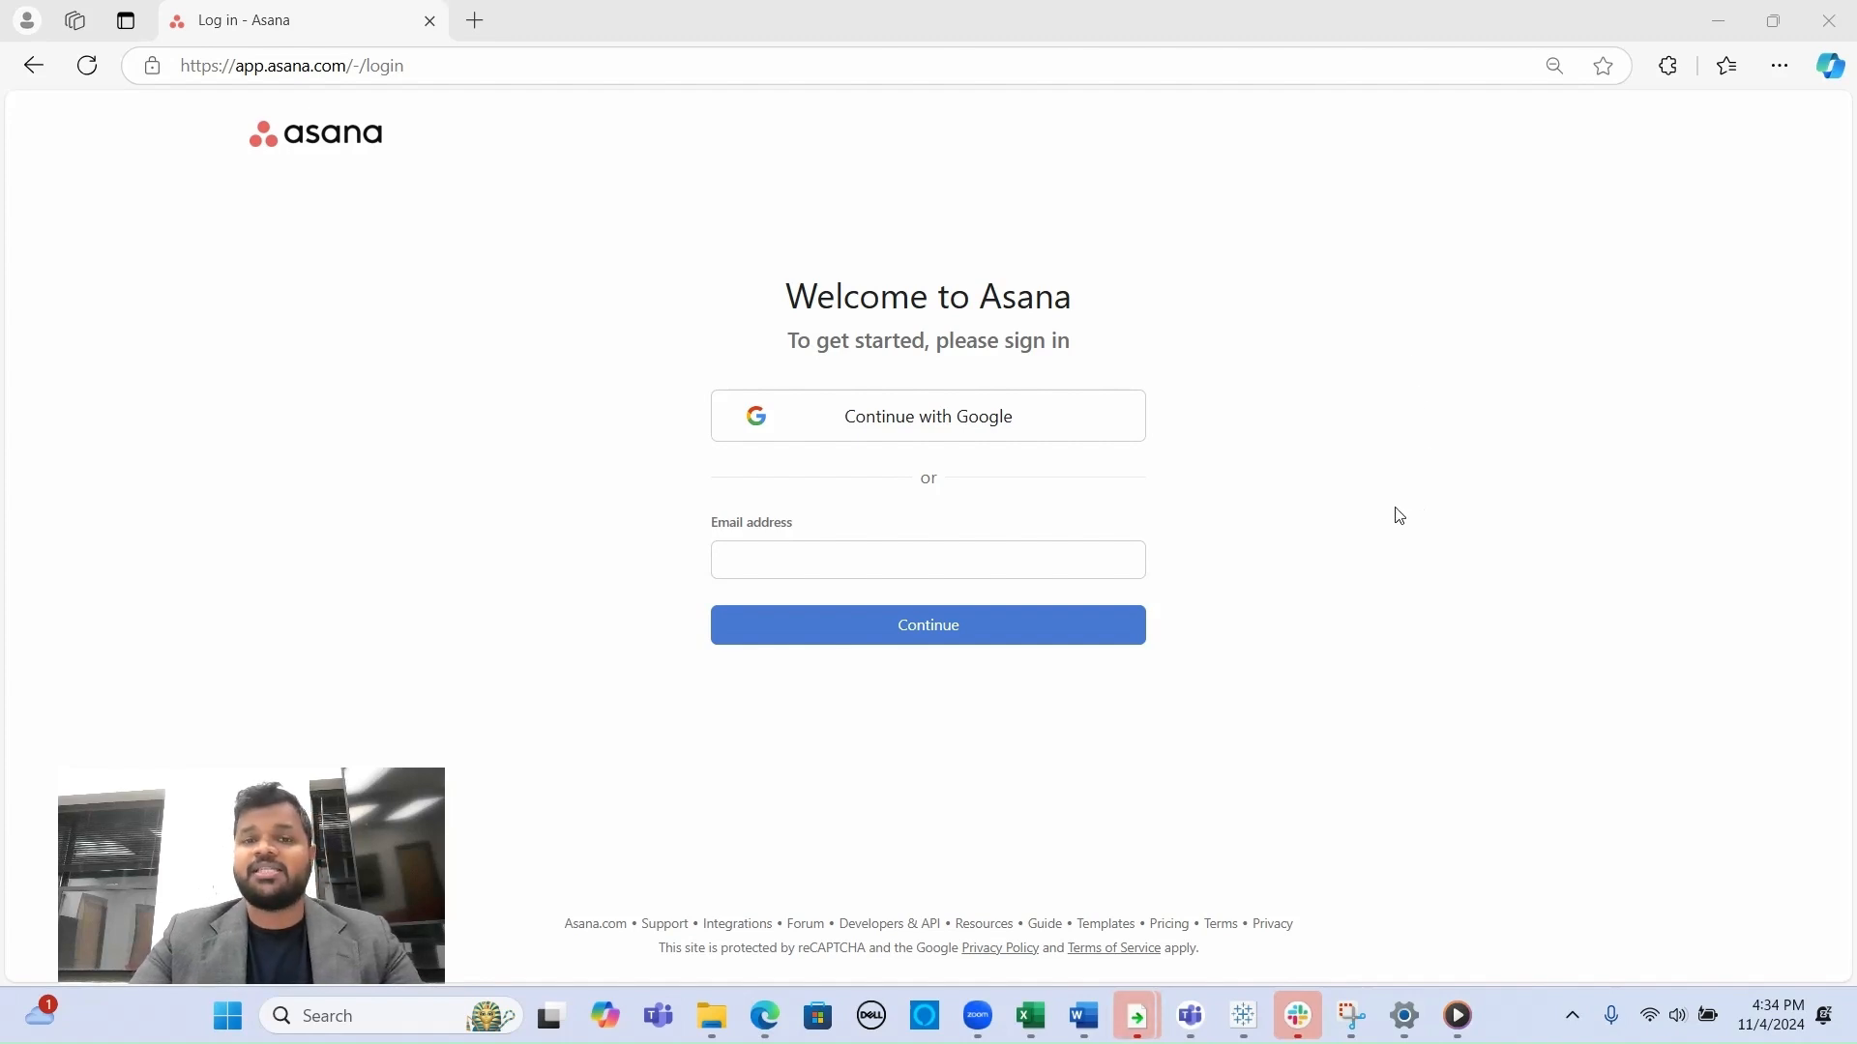
- Enter your email address and continue to the Create a new account page
{"action": "left_click", "coordinate": [845, 573]}
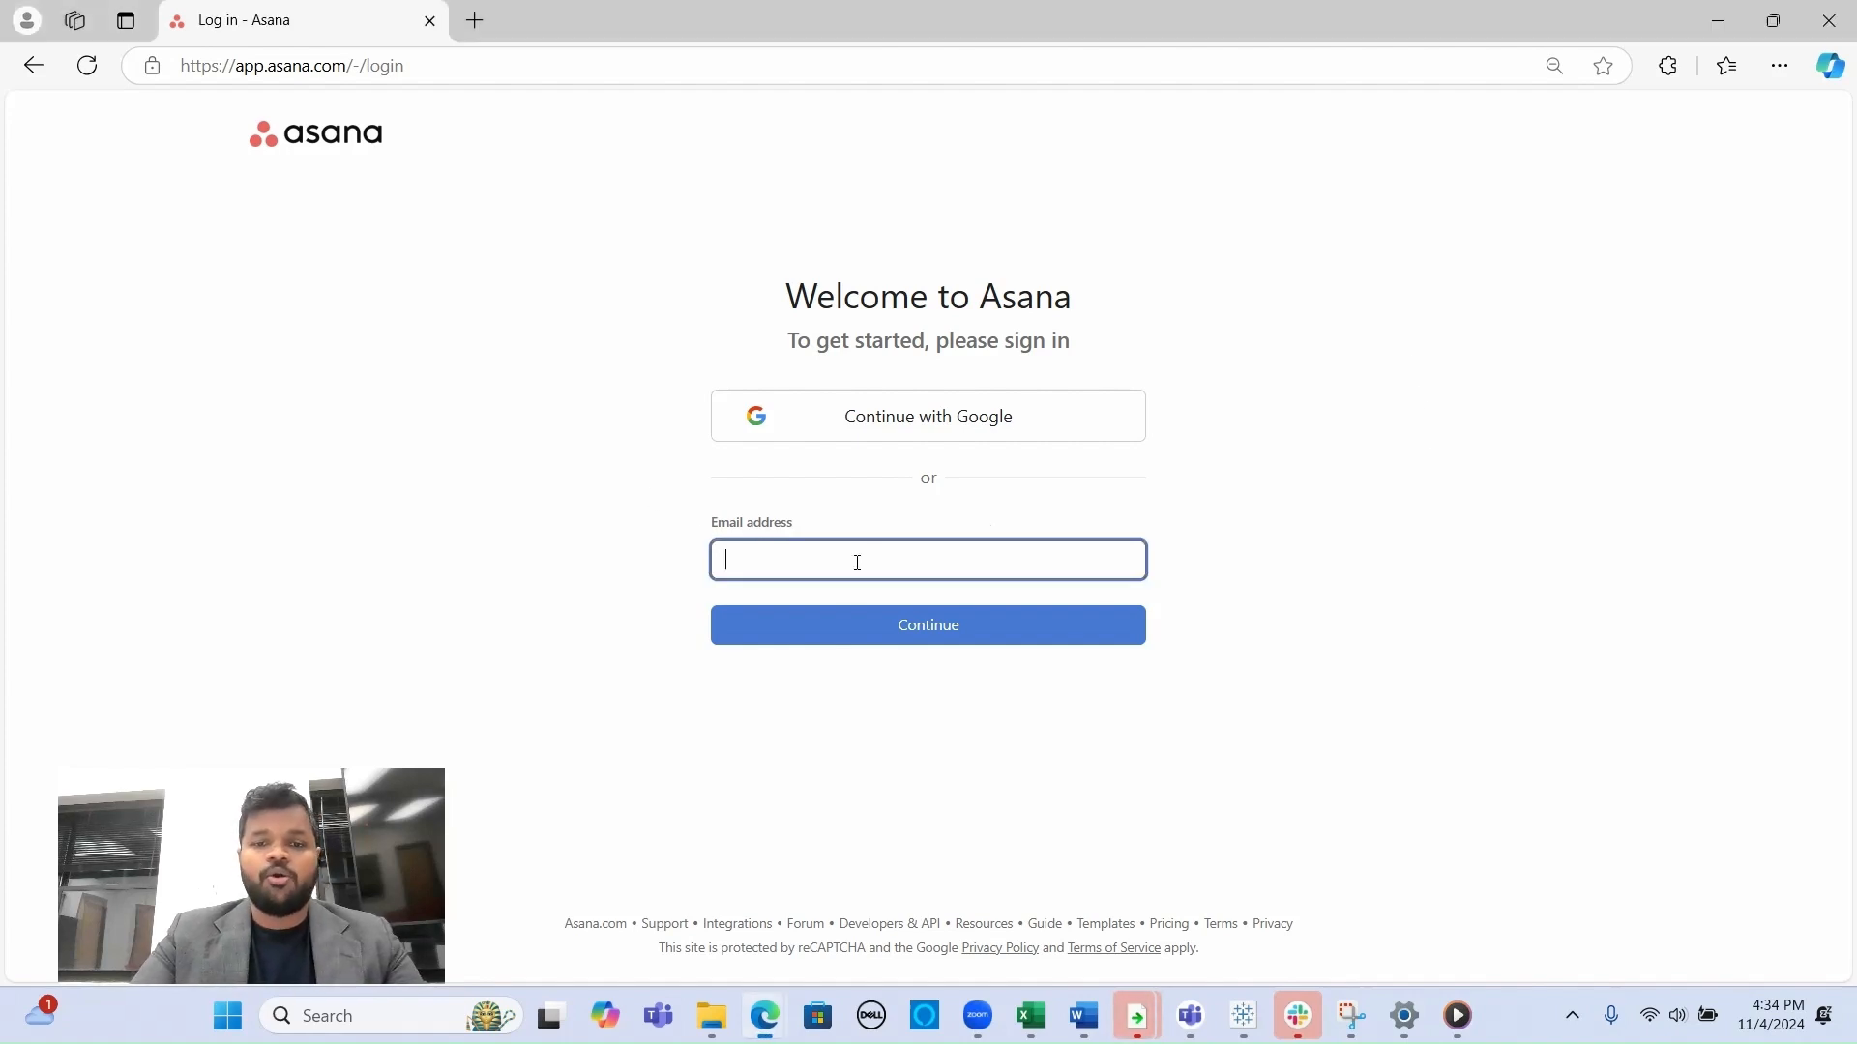
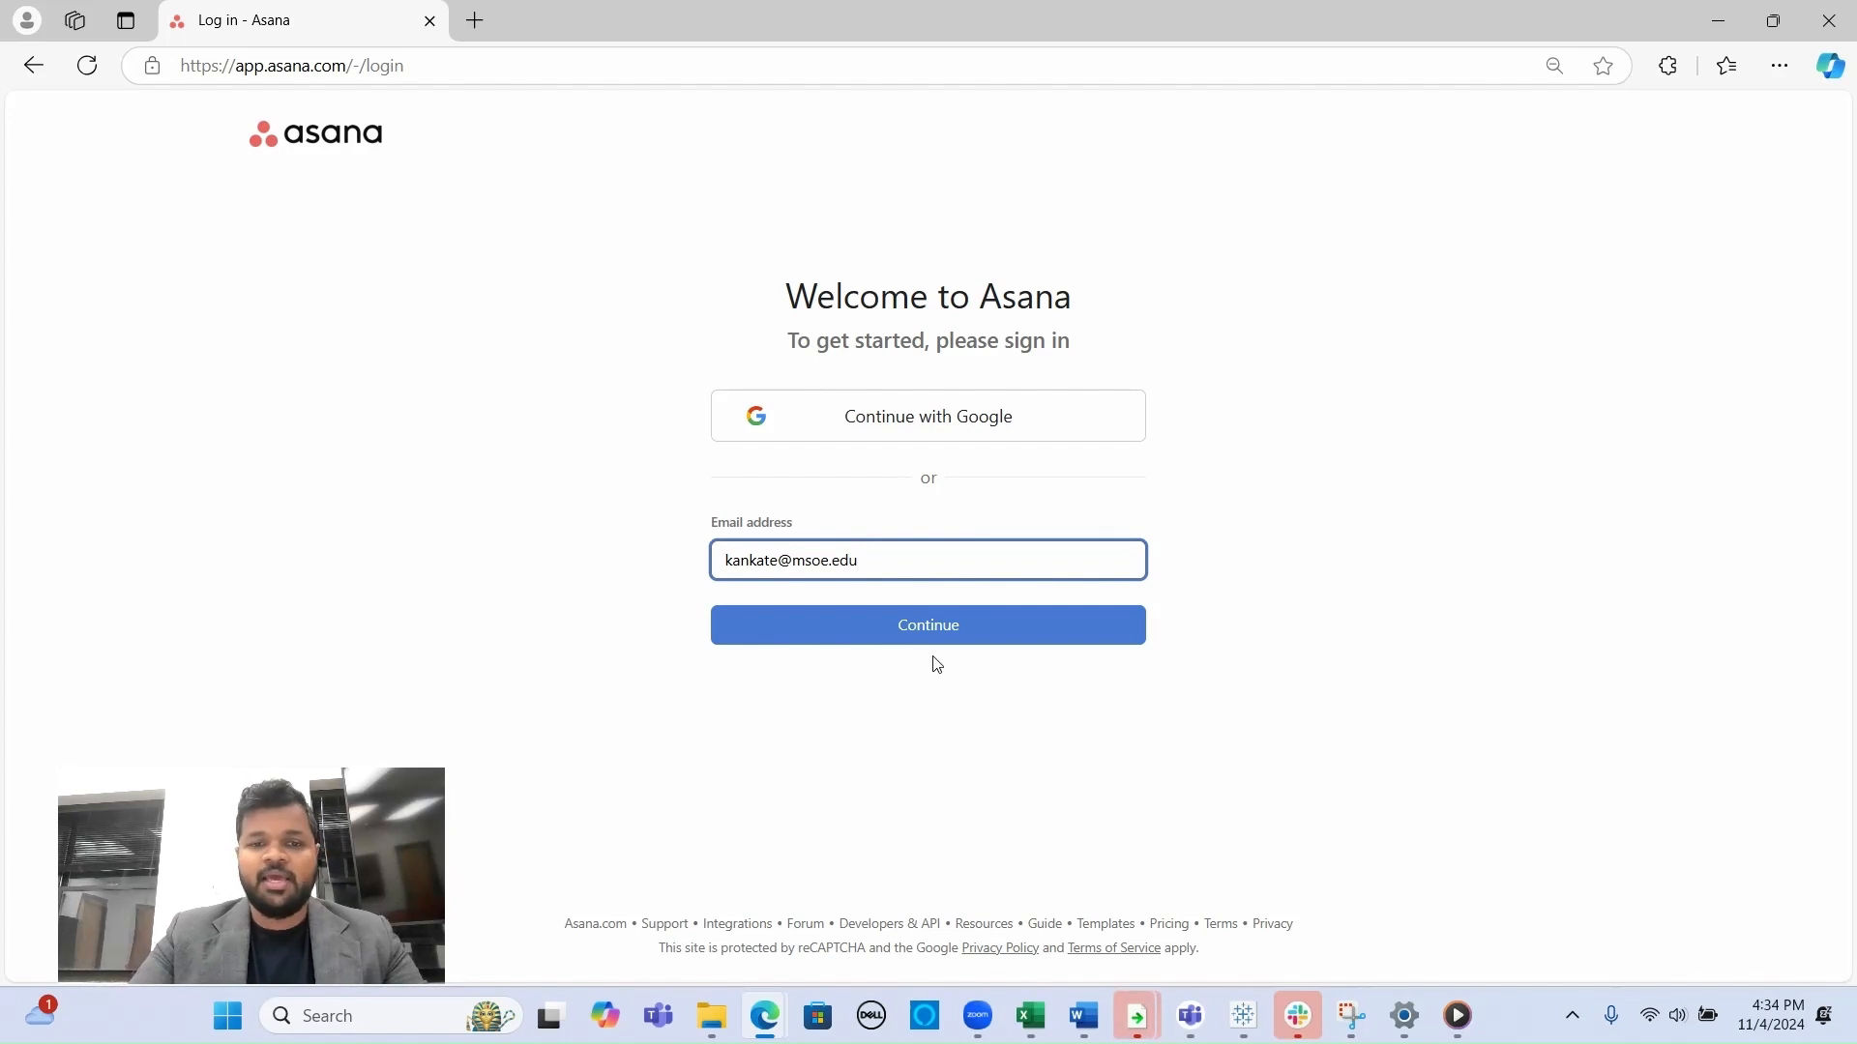
{"action": "left_click", "coordinate": [945, 629]}
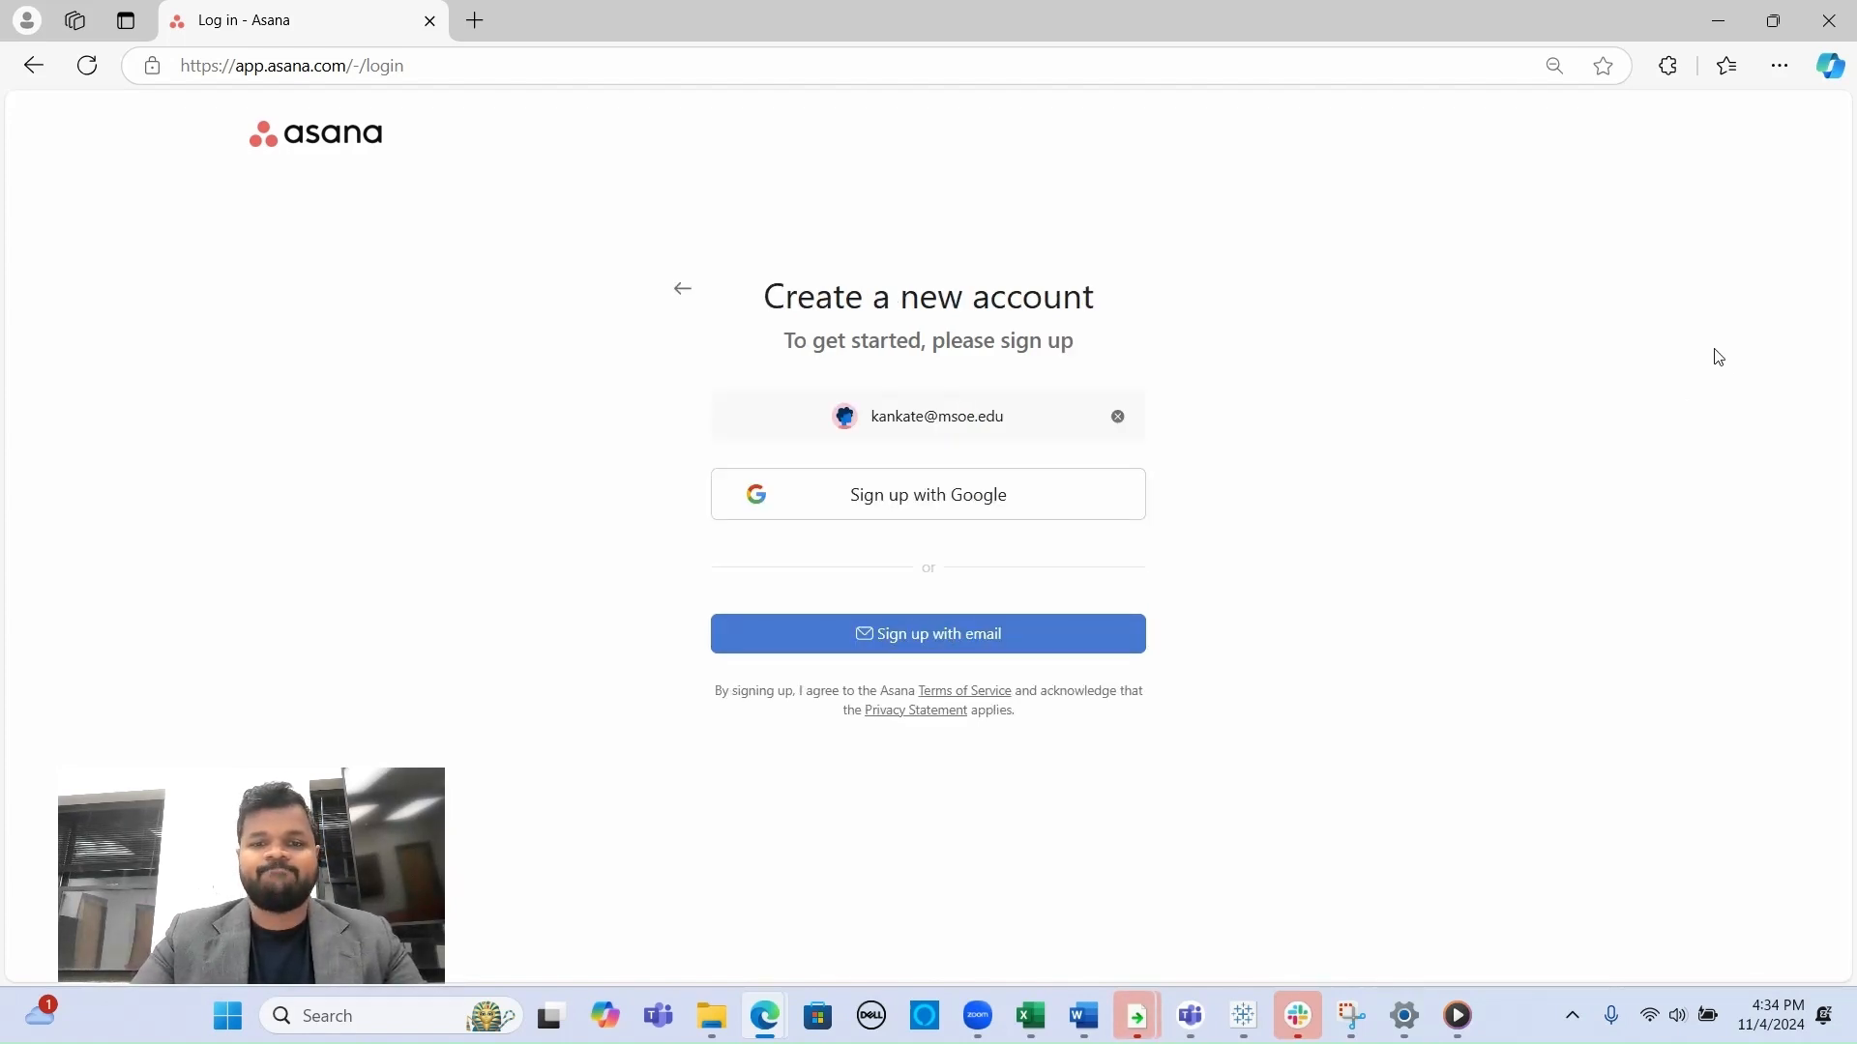
- Sign up with email, paste the emailed six-digit verification code, and start entering your full name
{"action": "left_click", "coordinate": [1061, 639]}
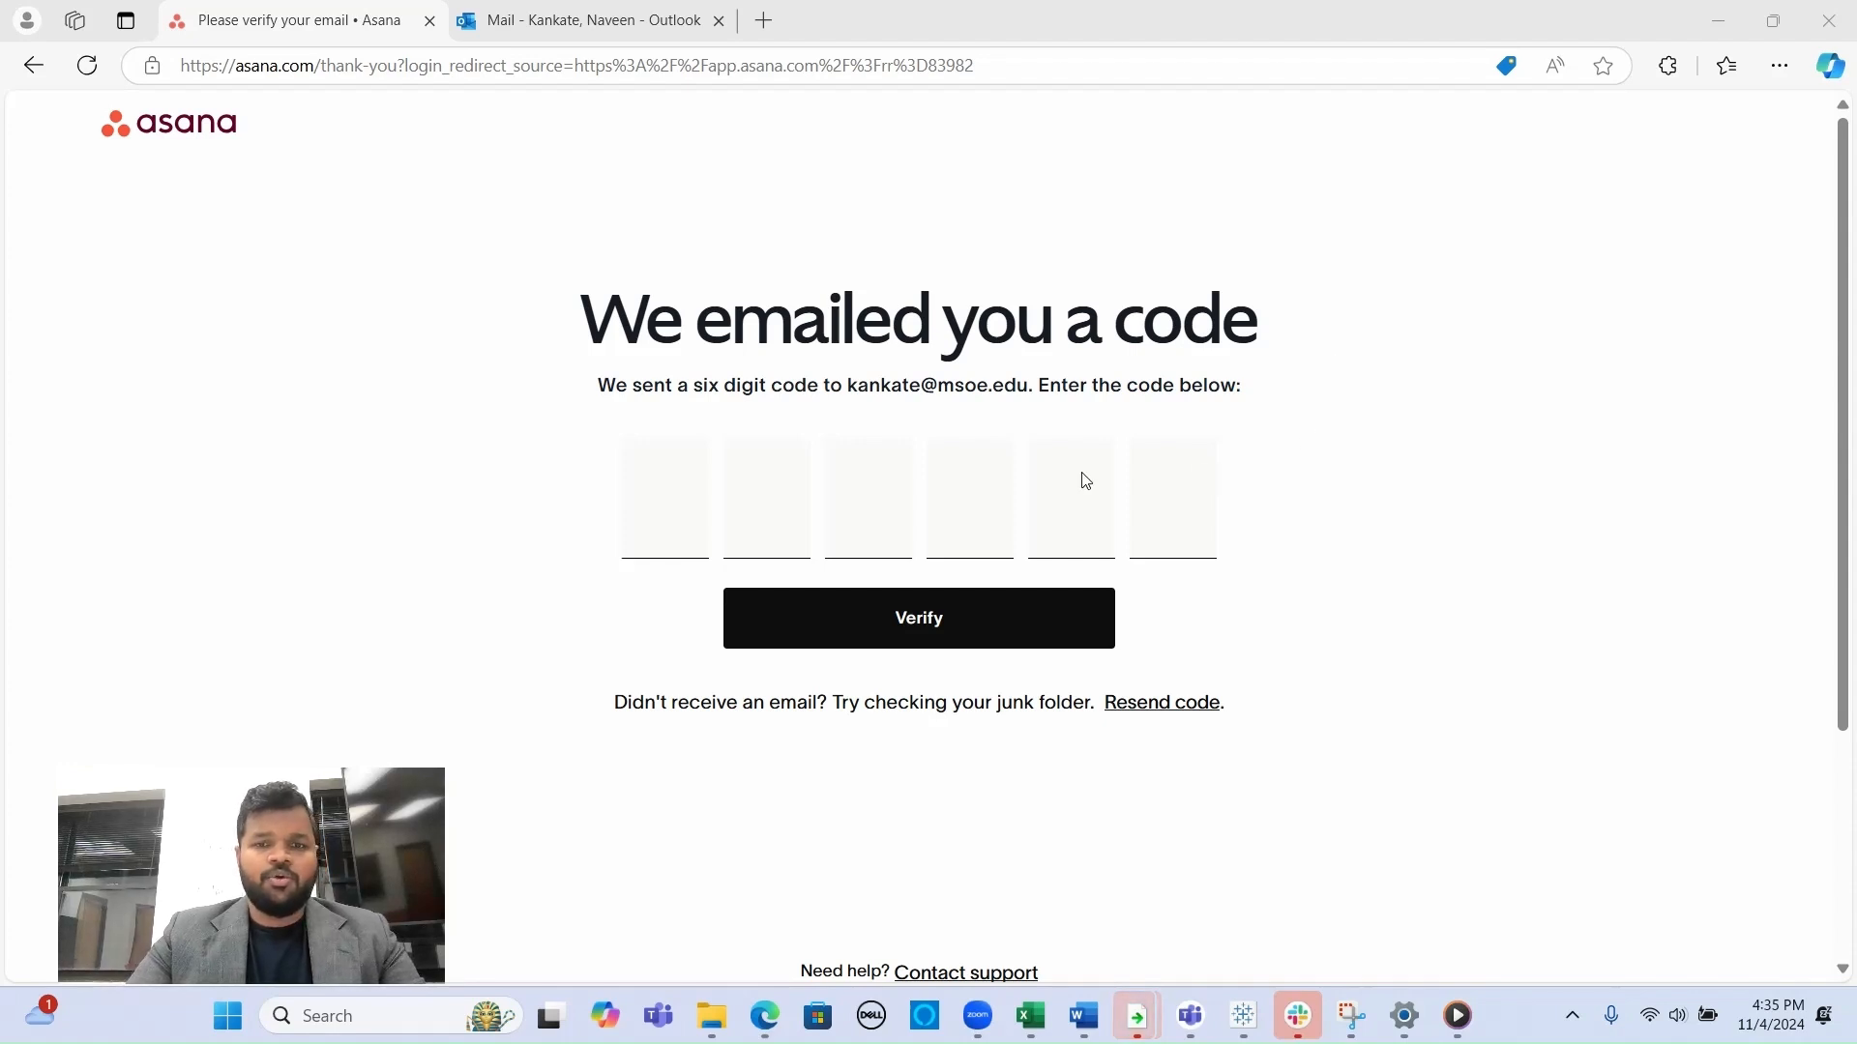
{"action": "left_click", "coordinate": [653, 512]}
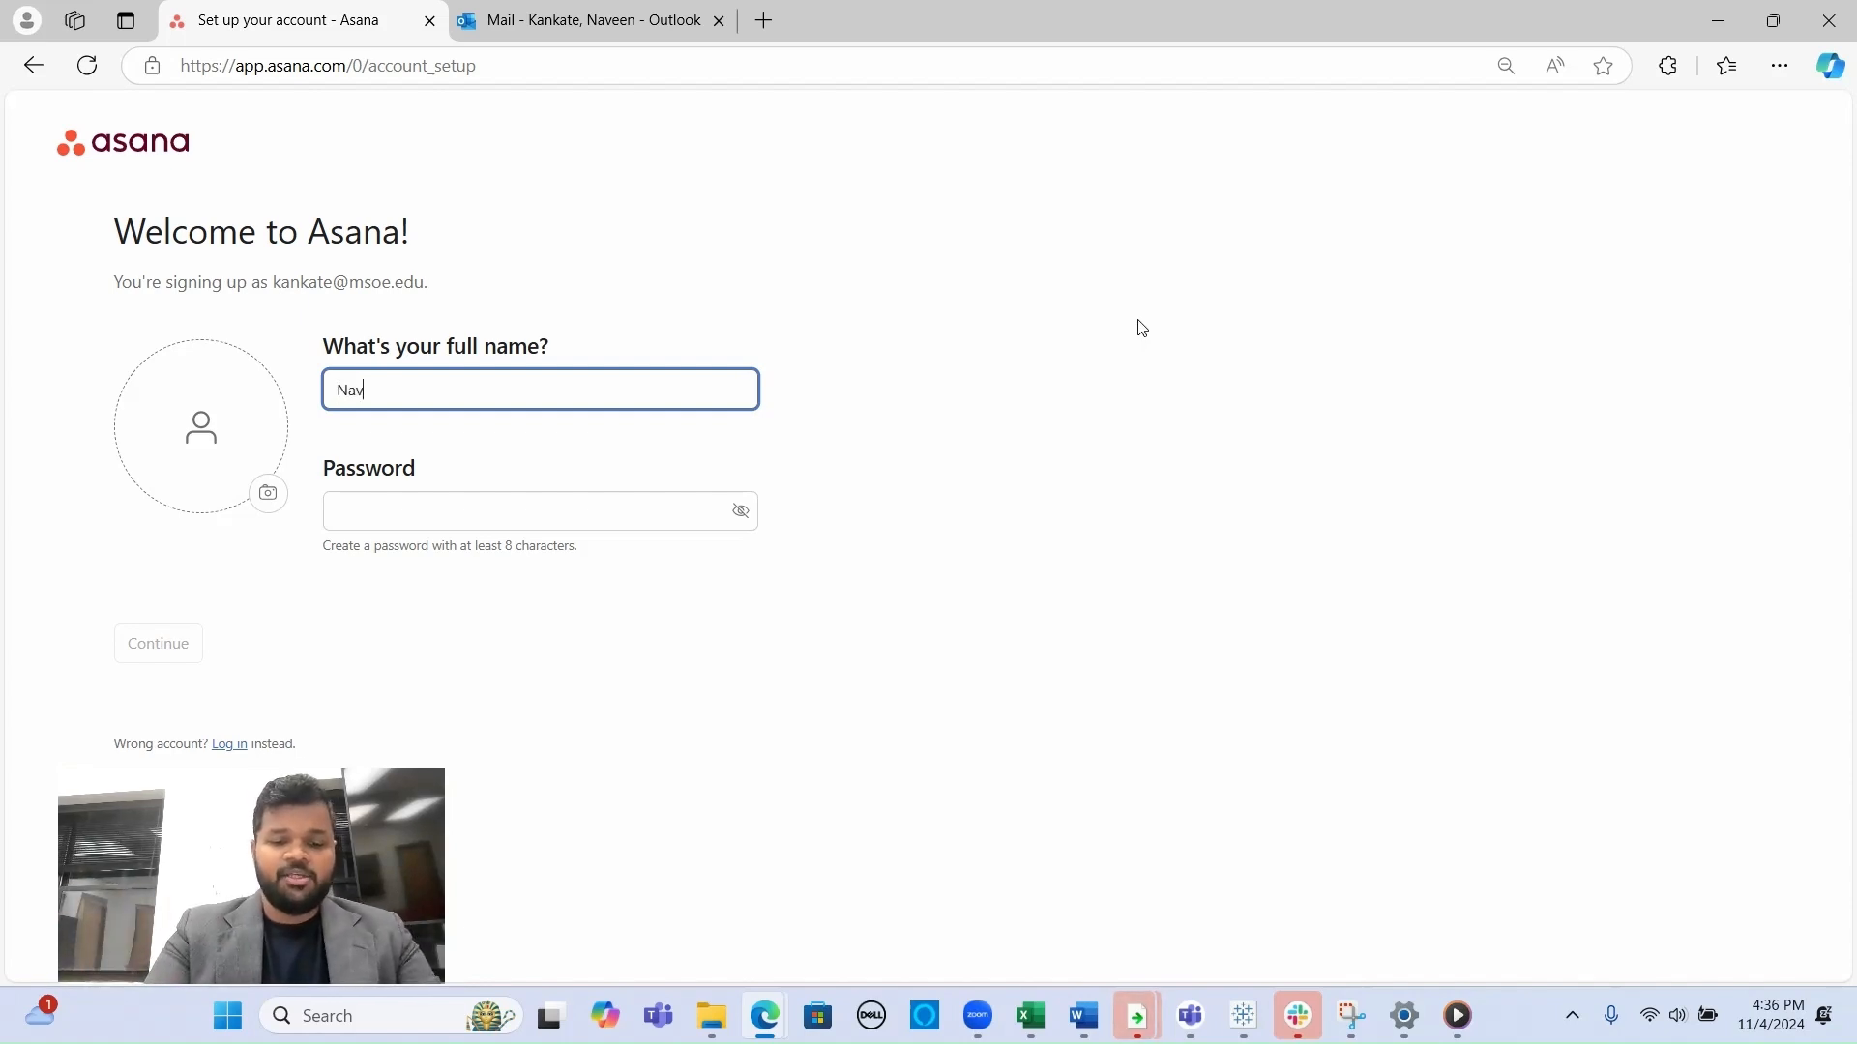
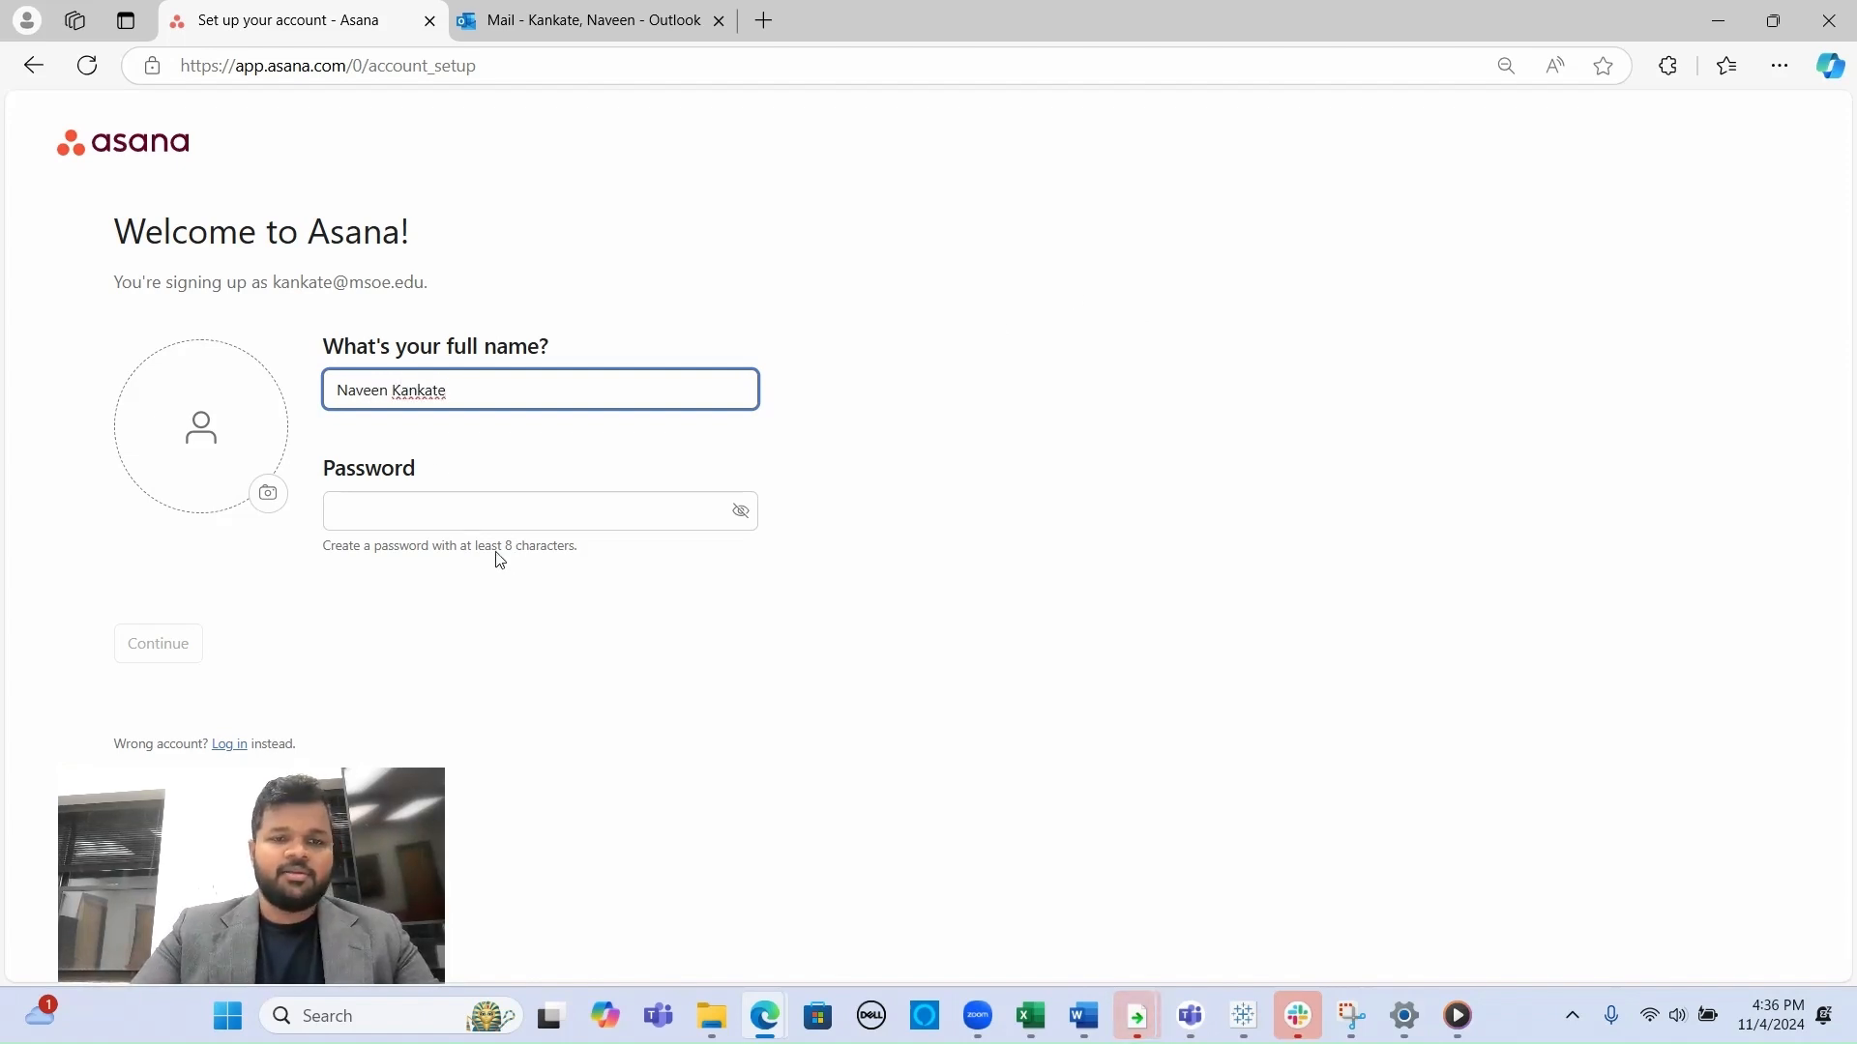
- Set an account password of at least 8 characters and submit the name and password
{"action": "left_click", "coordinate": [502, 505]}
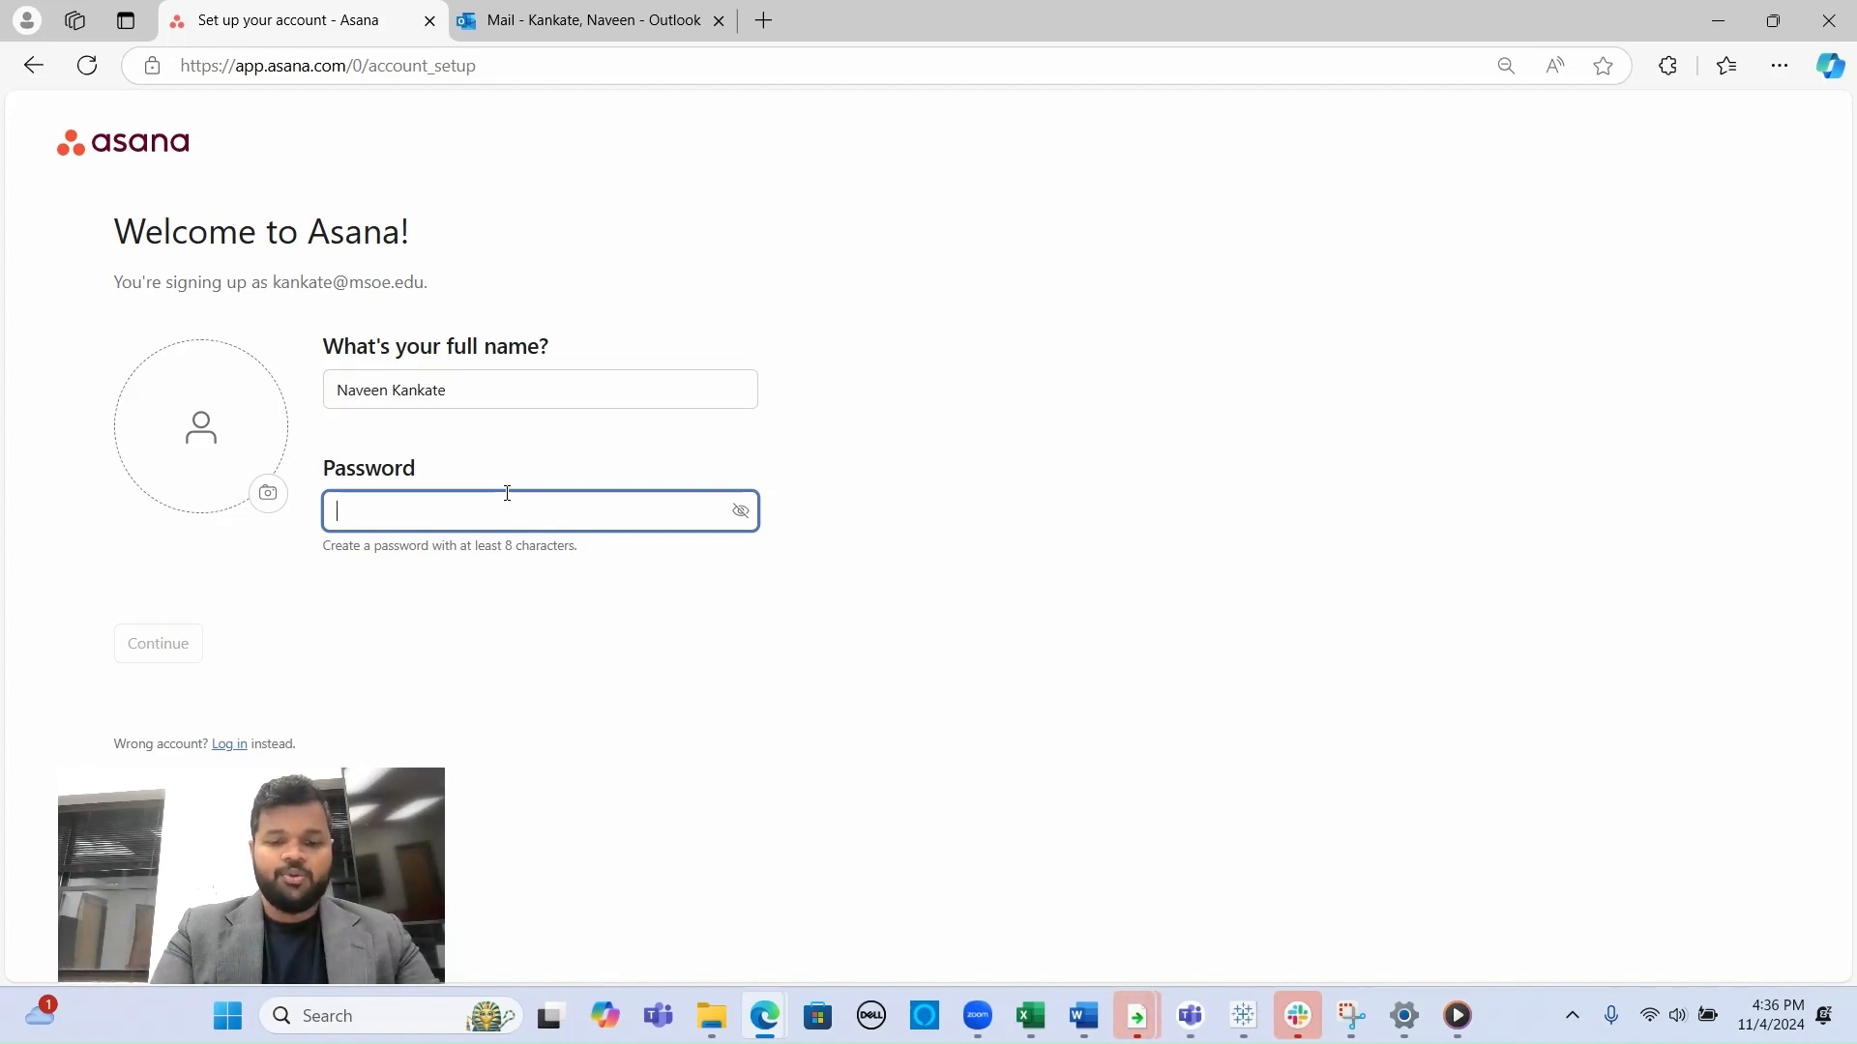
{"action": "type", "text": "****"}
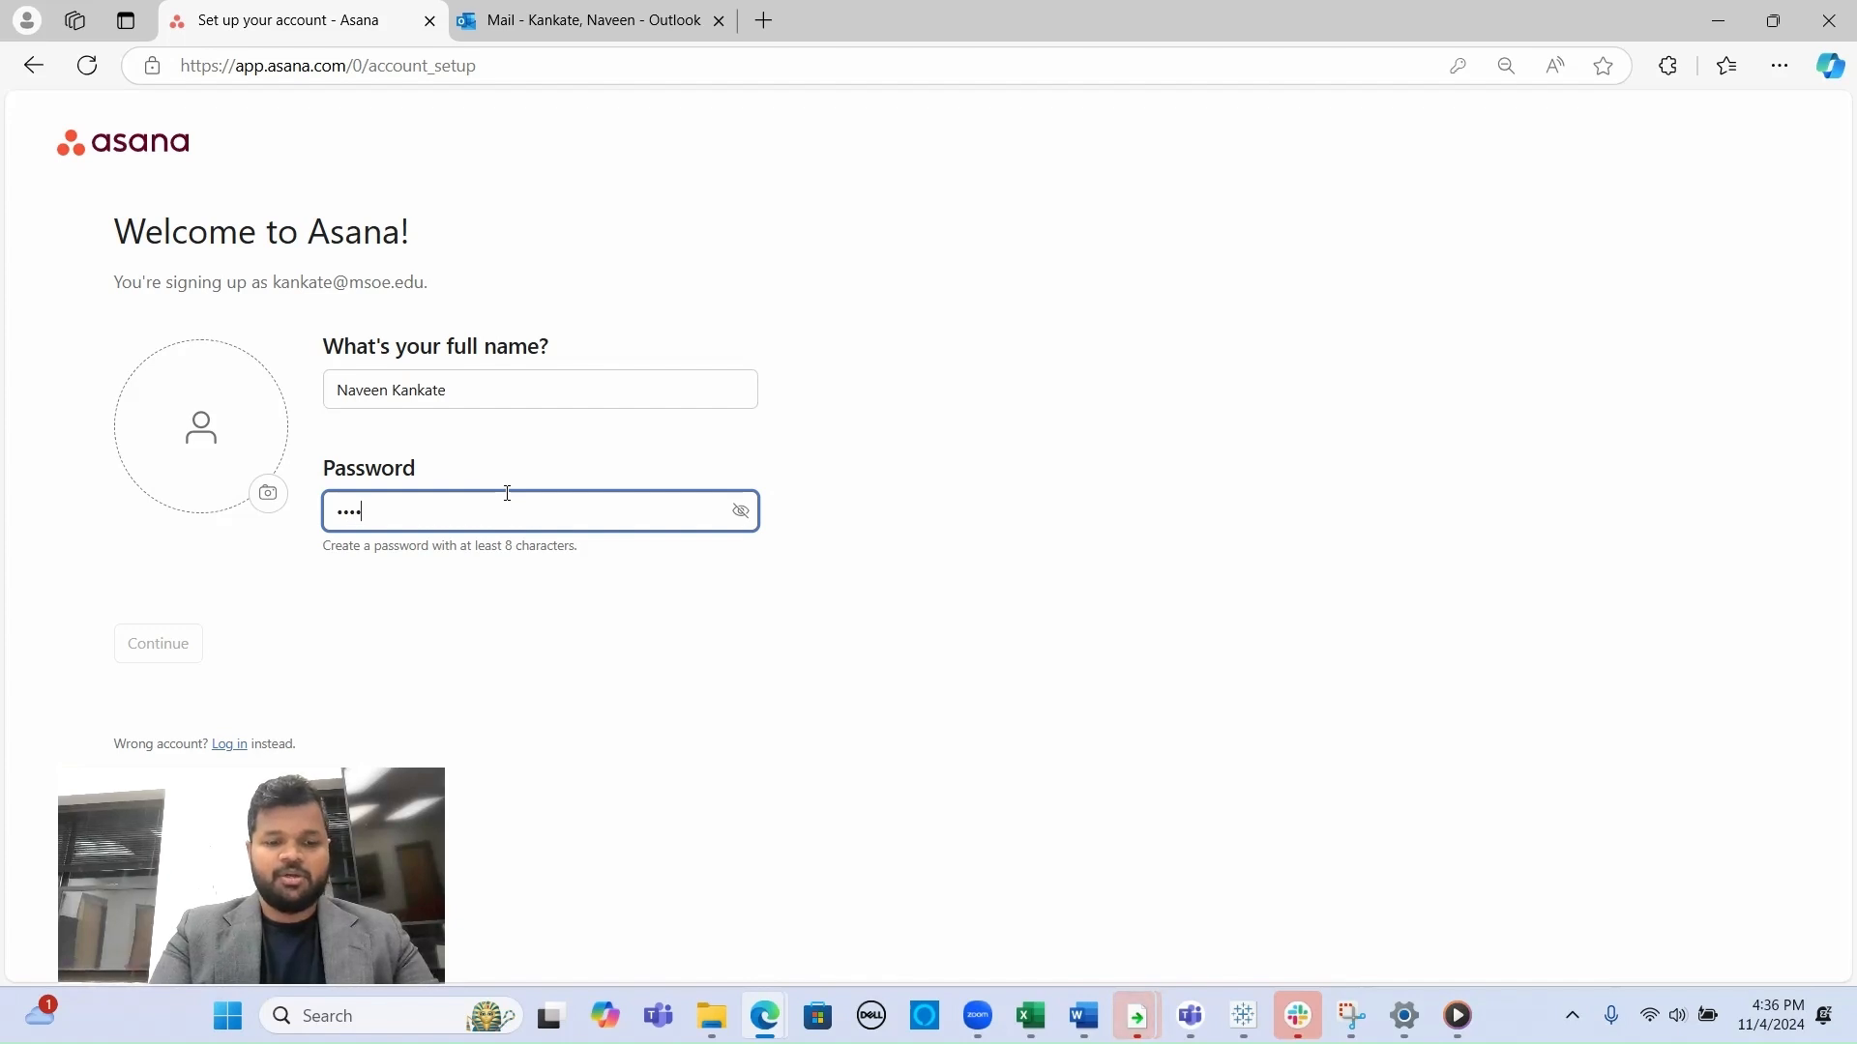
{"action": "type", "text": "****"}
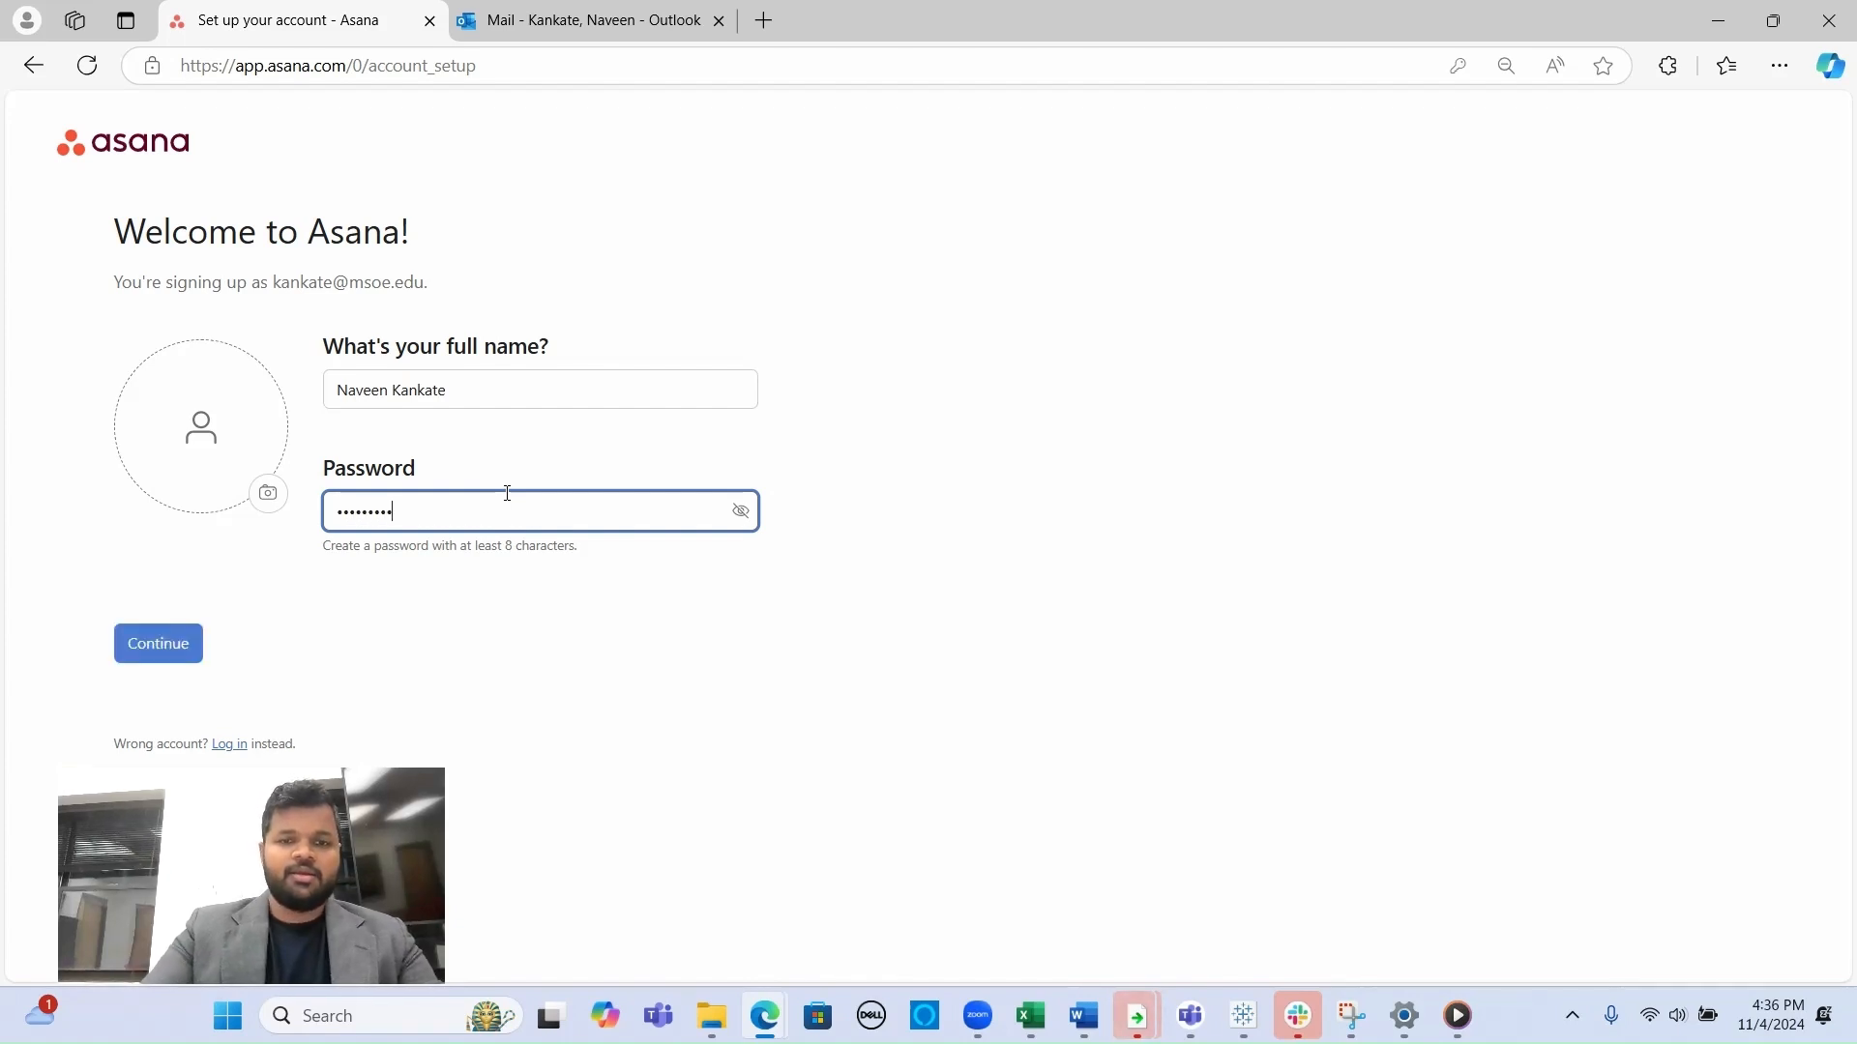
{"action": "left_click", "coordinate": [161, 644]}
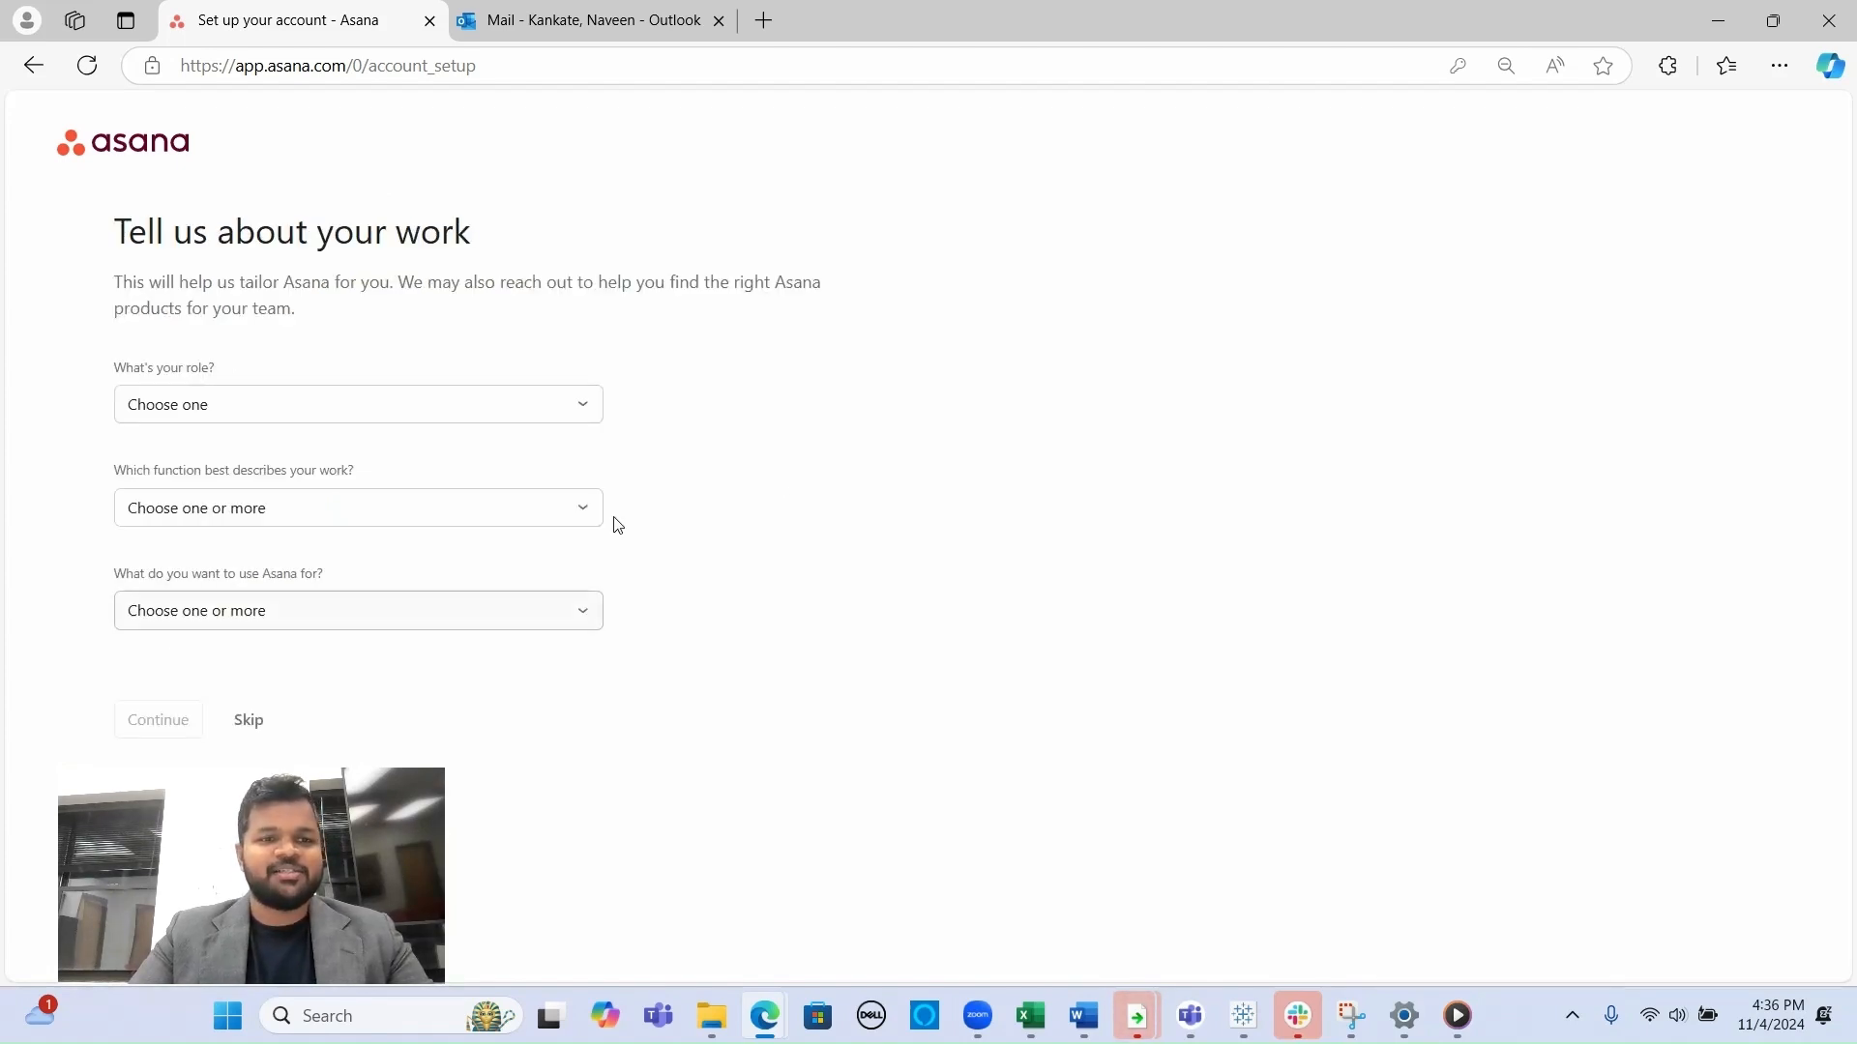
- Set the role to Team member / Individual contributor and the function to Product Management
{"action": "left_click", "coordinate": [463, 412]}
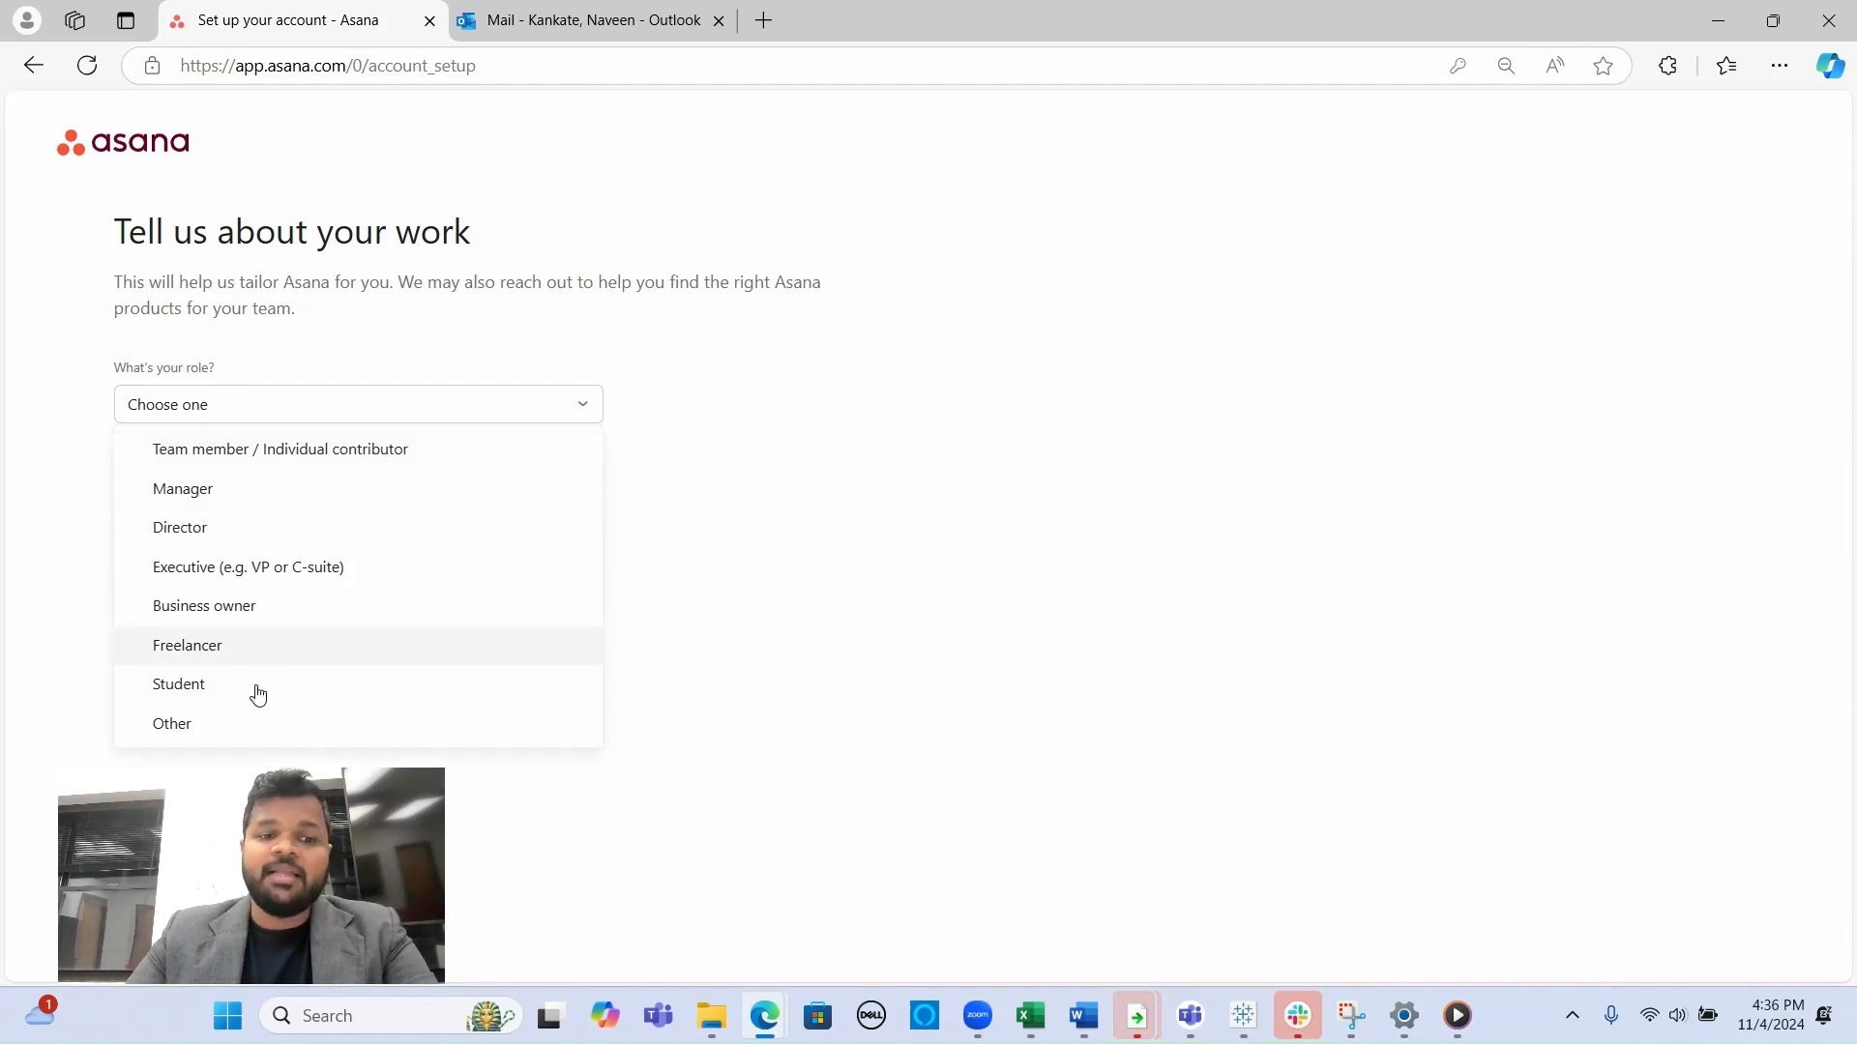
{"action": "left_click", "coordinate": [238, 452]}
{"action": "left_click", "coordinate": [415, 510]}
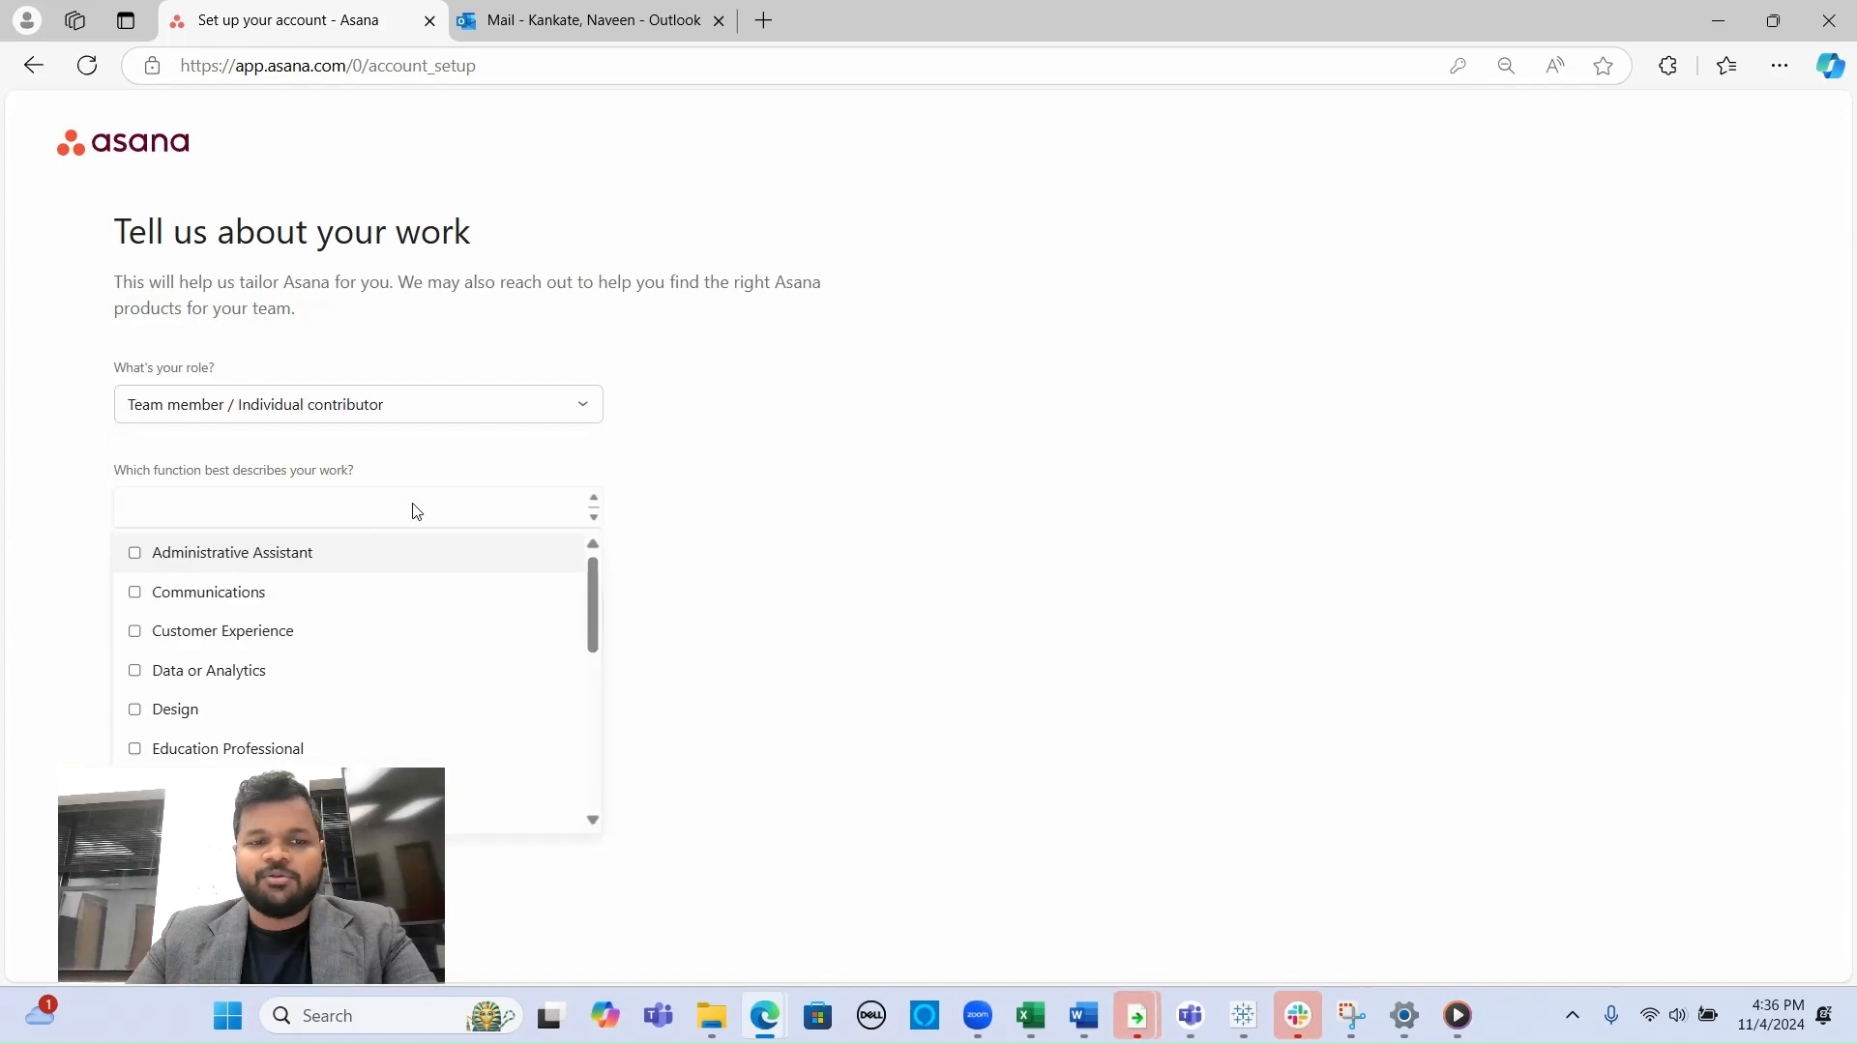
{"action": "scroll", "coordinate": [471, 653], "scroll_direction": "down", "scroll_amount": 2}
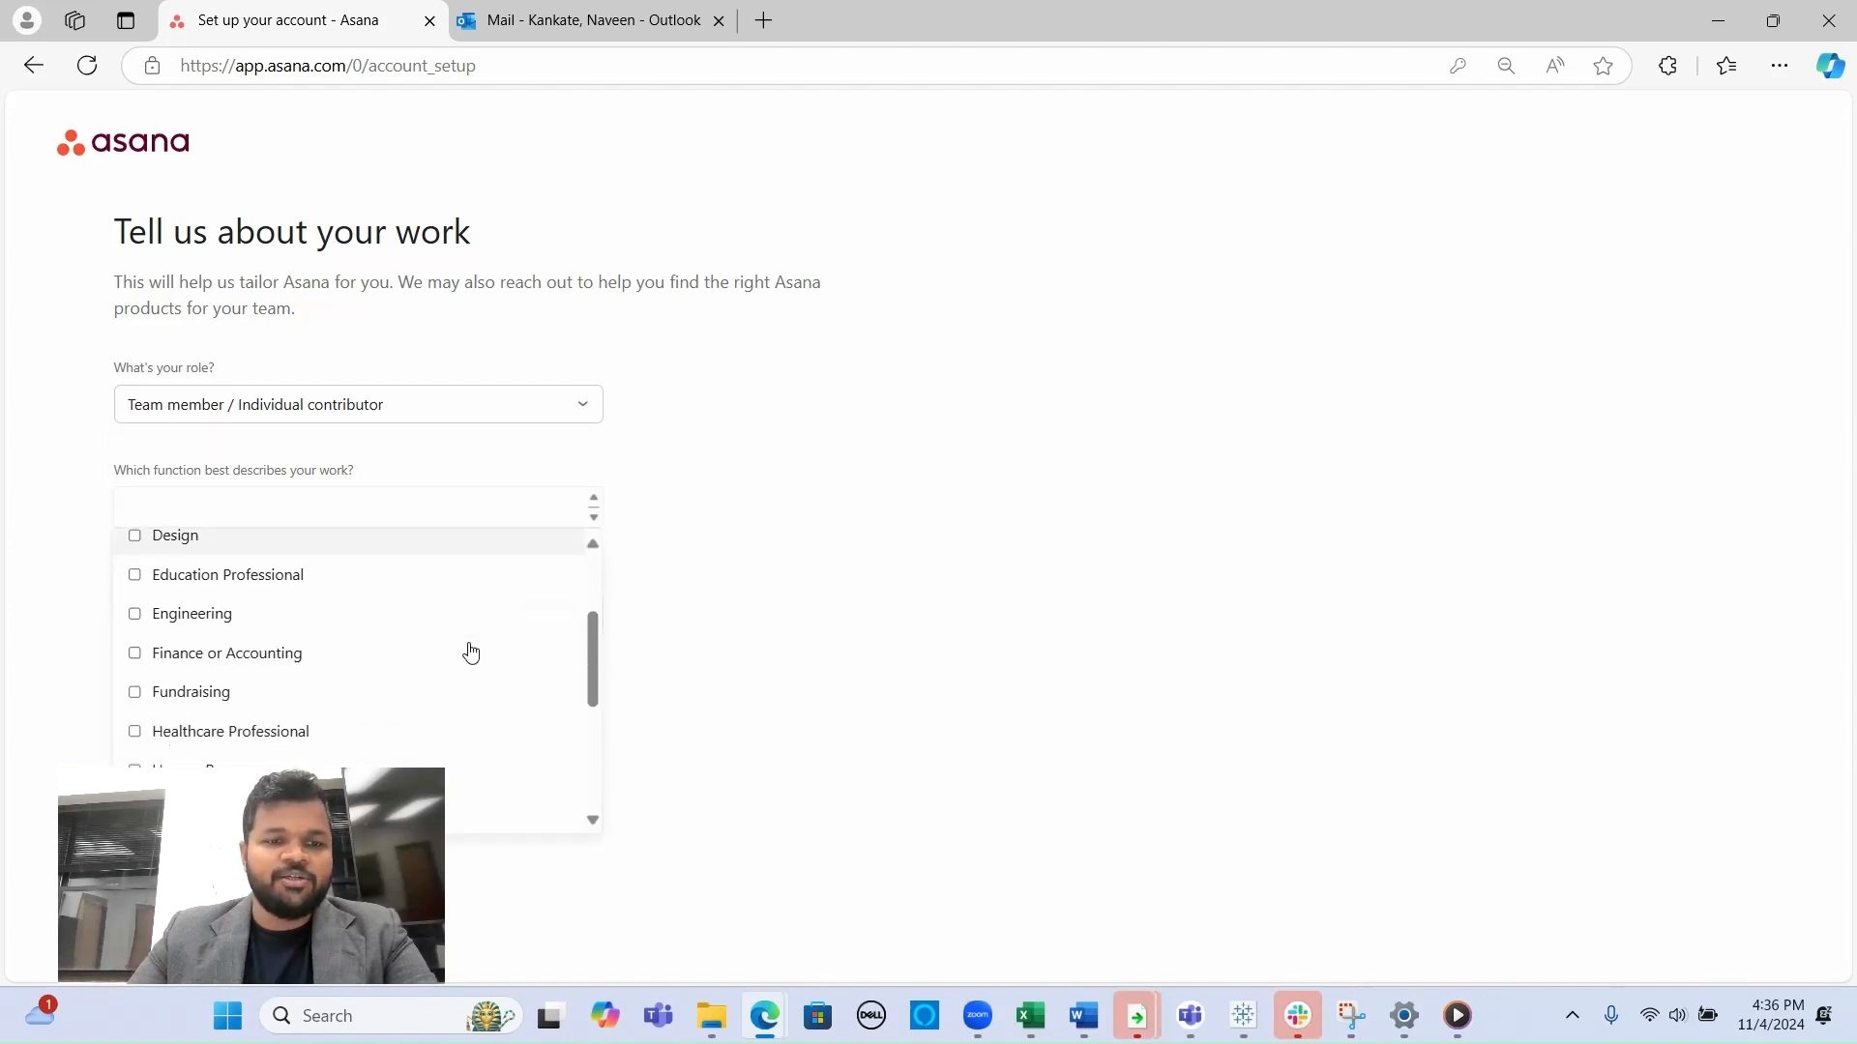
{"action": "scroll", "coordinate": [471, 653], "scroll_direction": "down", "scroll_amount": 1}
{"action": "scroll", "coordinate": [471, 653], "scroll_direction": "down", "scroll_amount": 3}
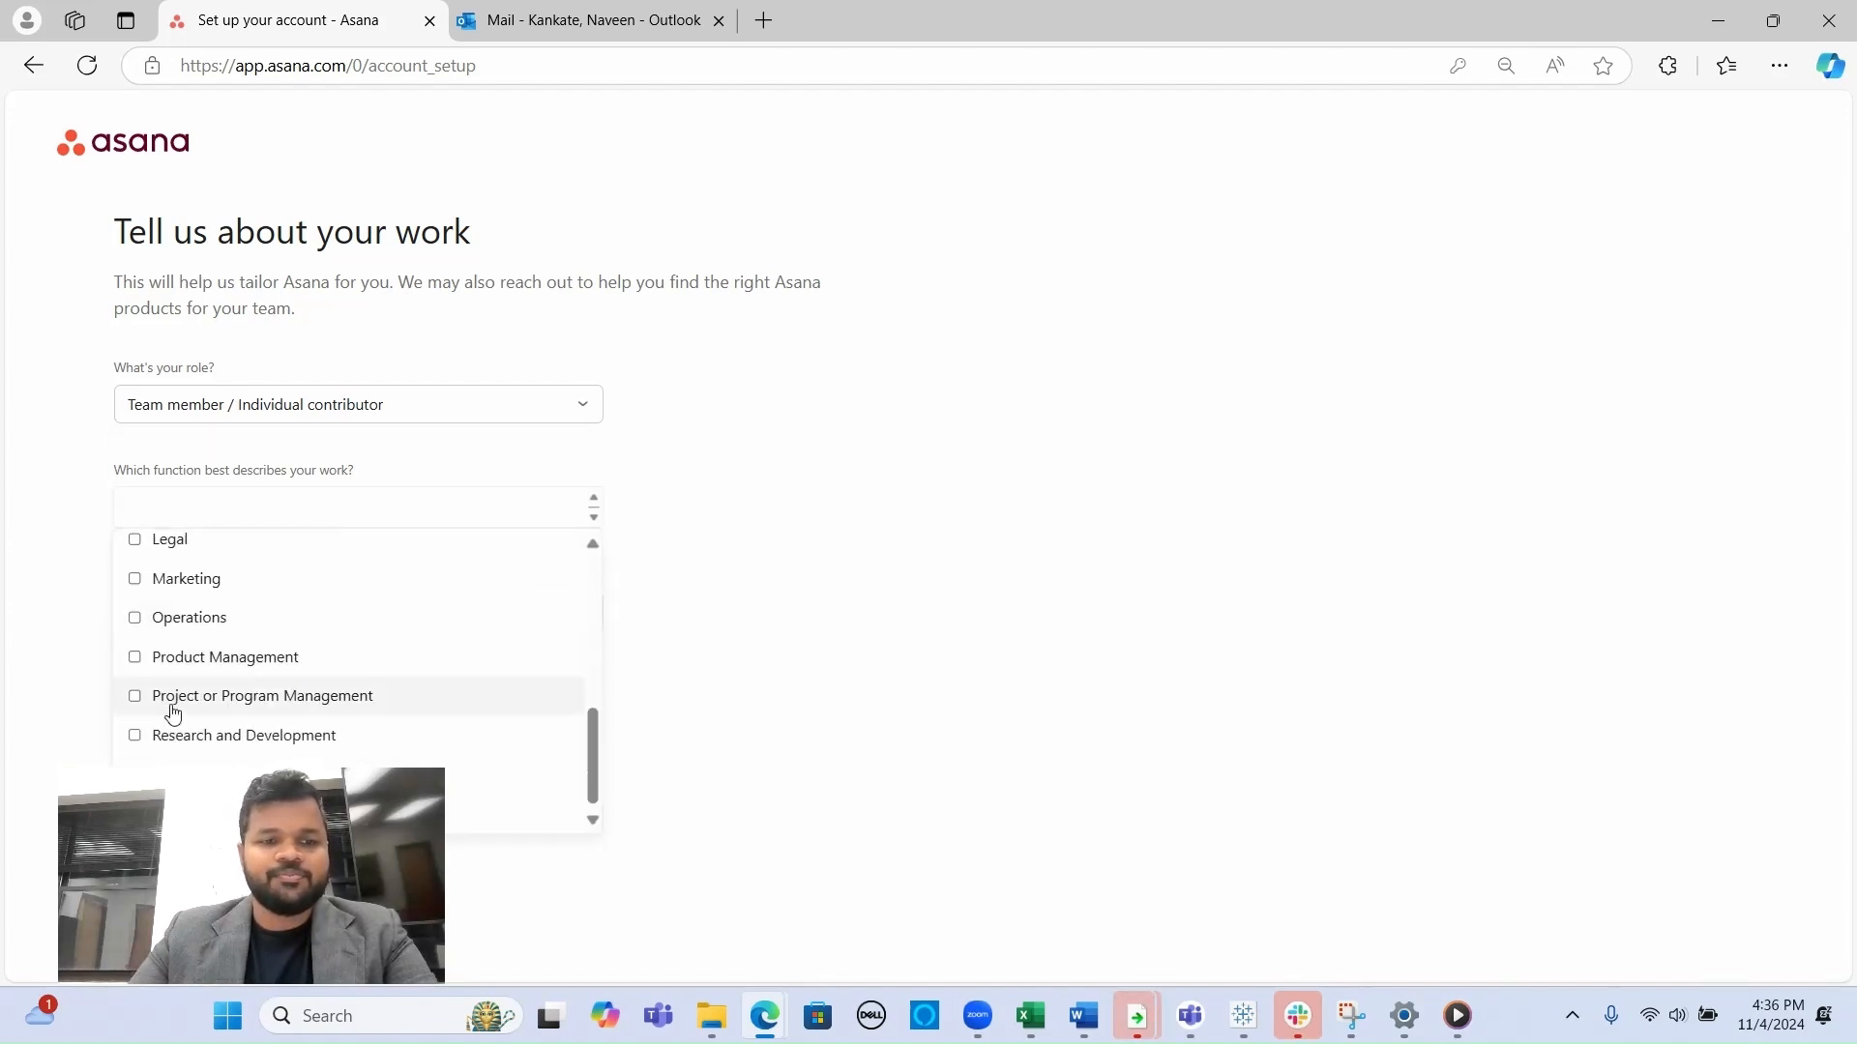
{"action": "left_click", "coordinate": [135, 658]}
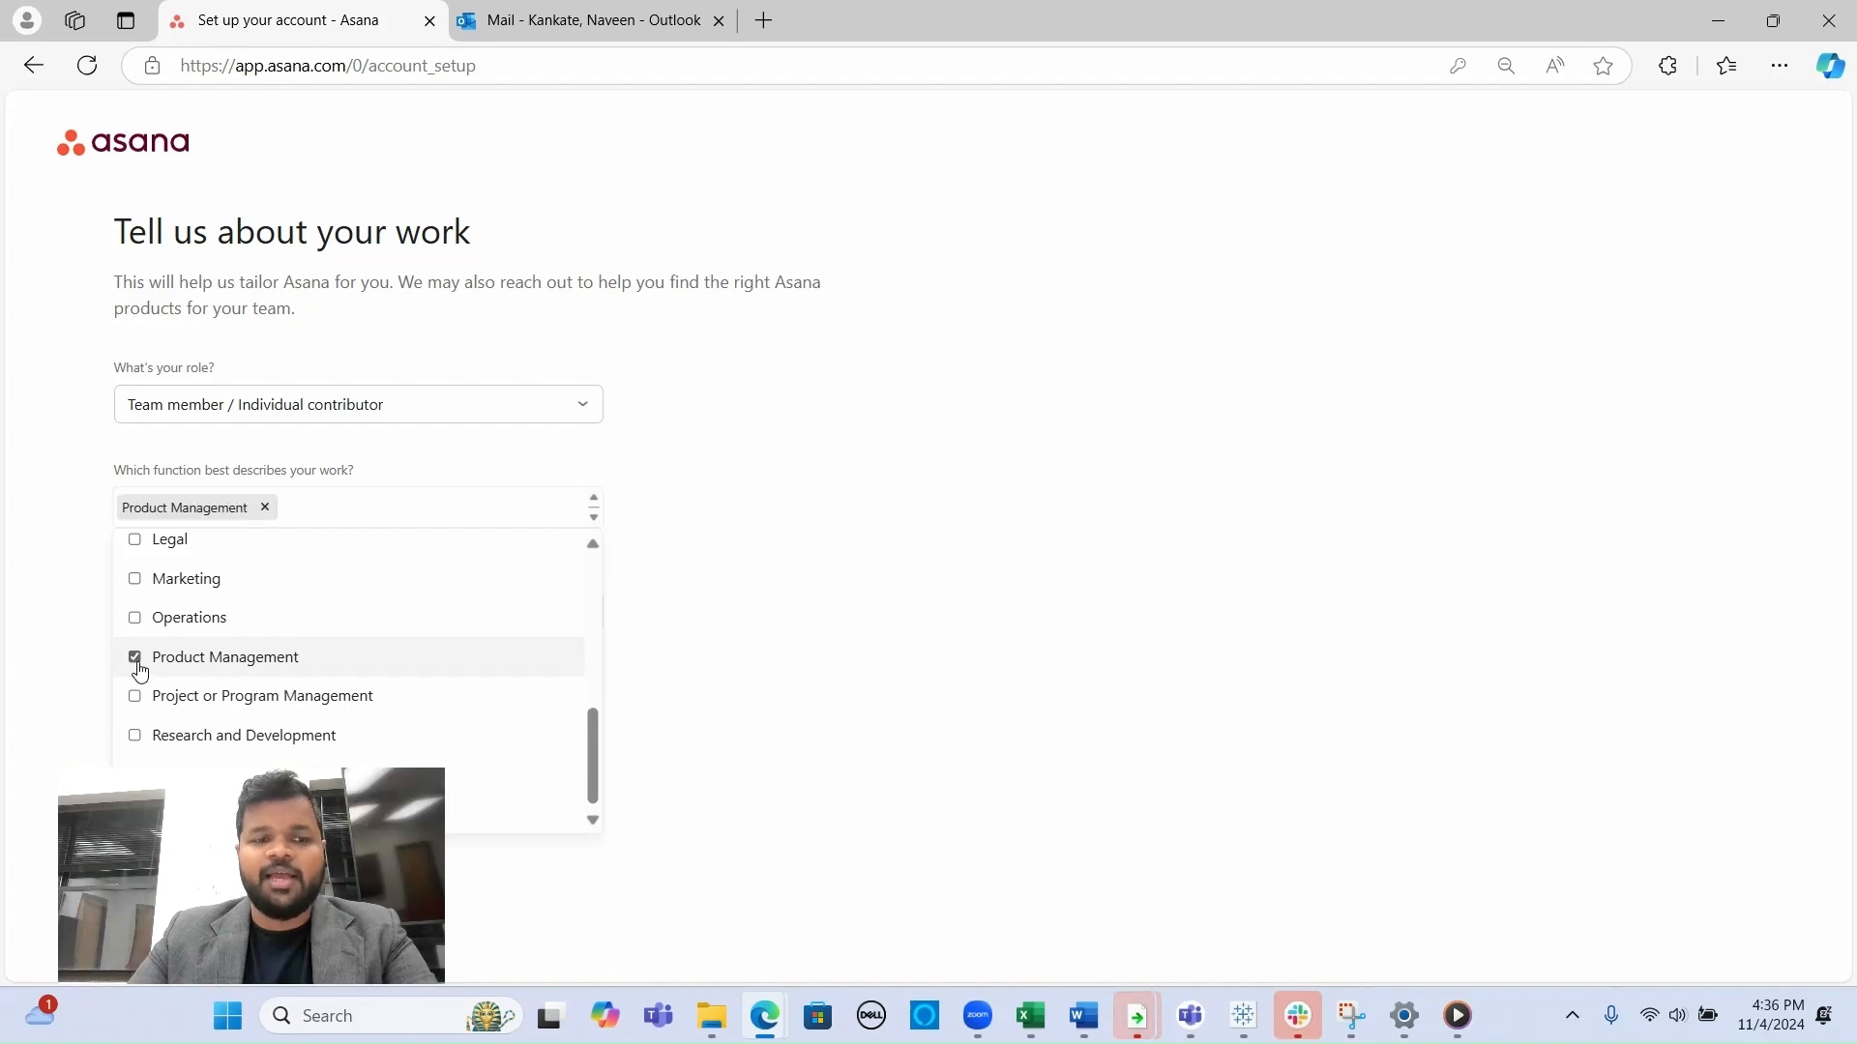
{"action": "left_click", "coordinate": [728, 542]}
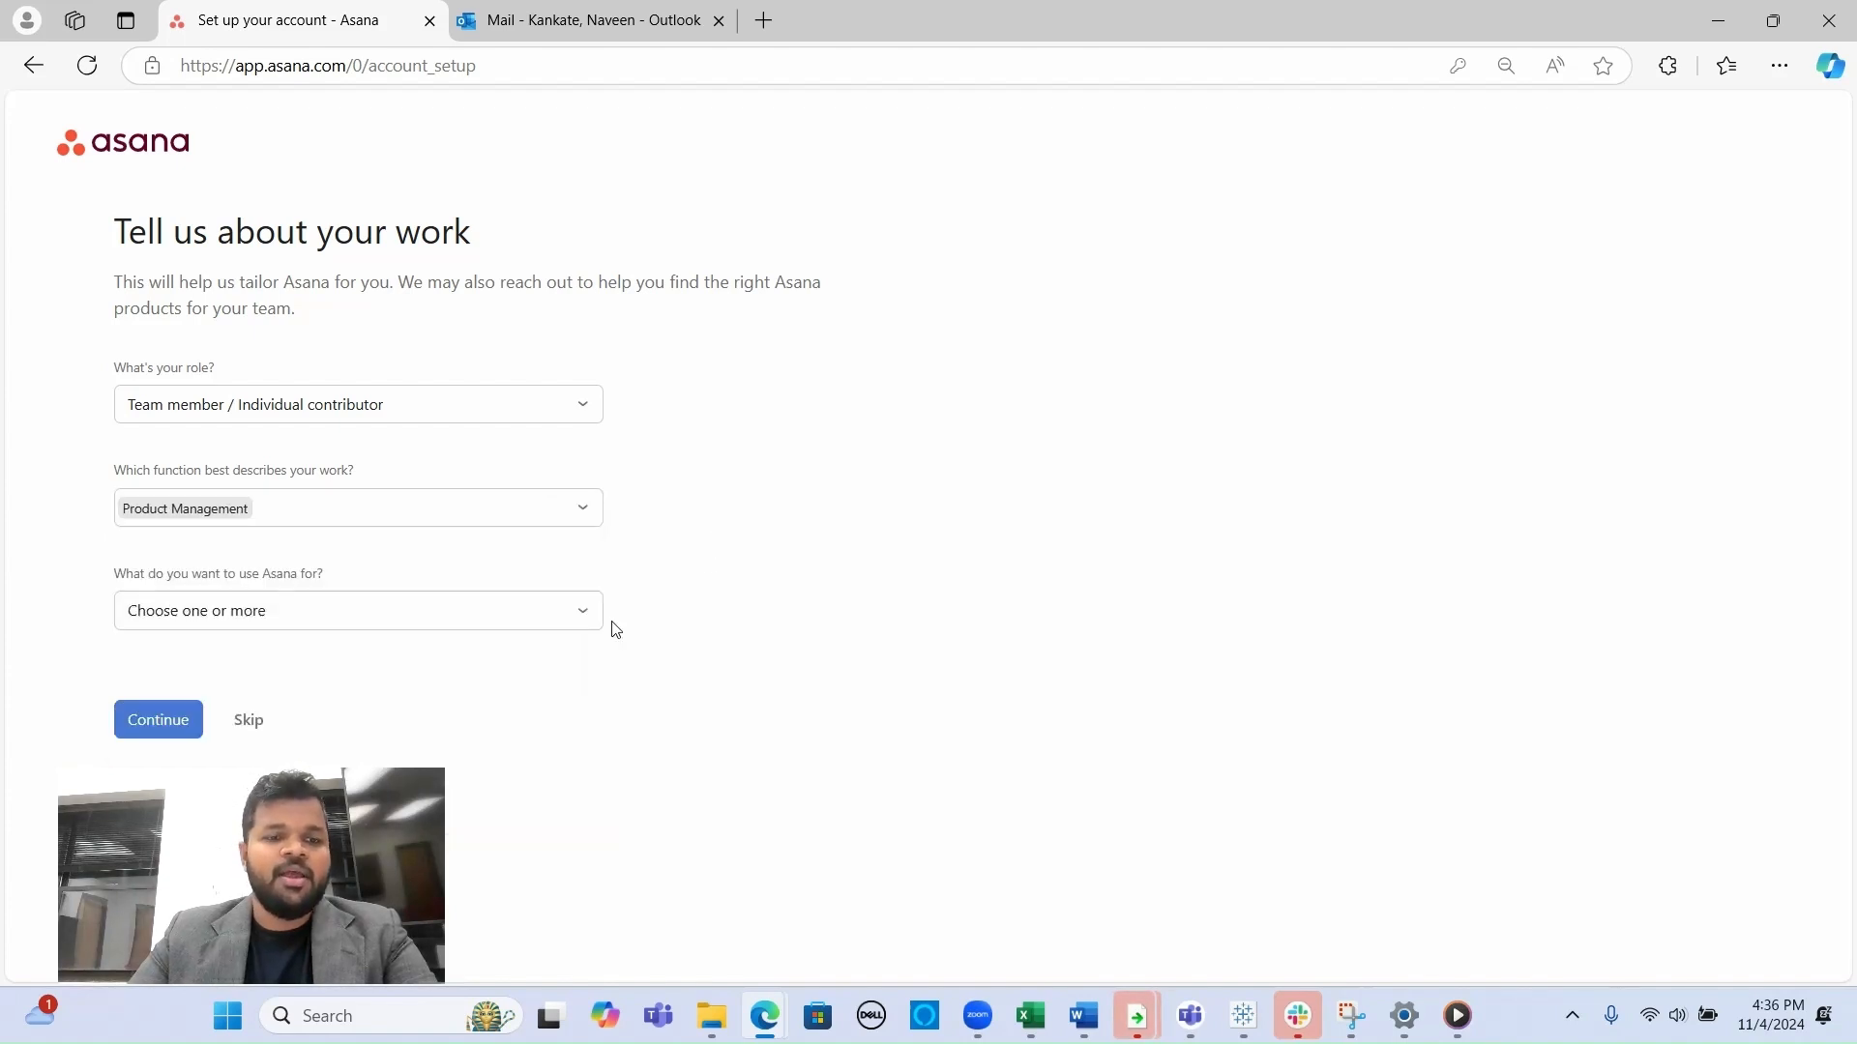
- Select Product launches, Sprint planning, User story mapping, Customer requests and Backlog grooming as uses, then continue
{"action": "left_click", "coordinate": [304, 627]}
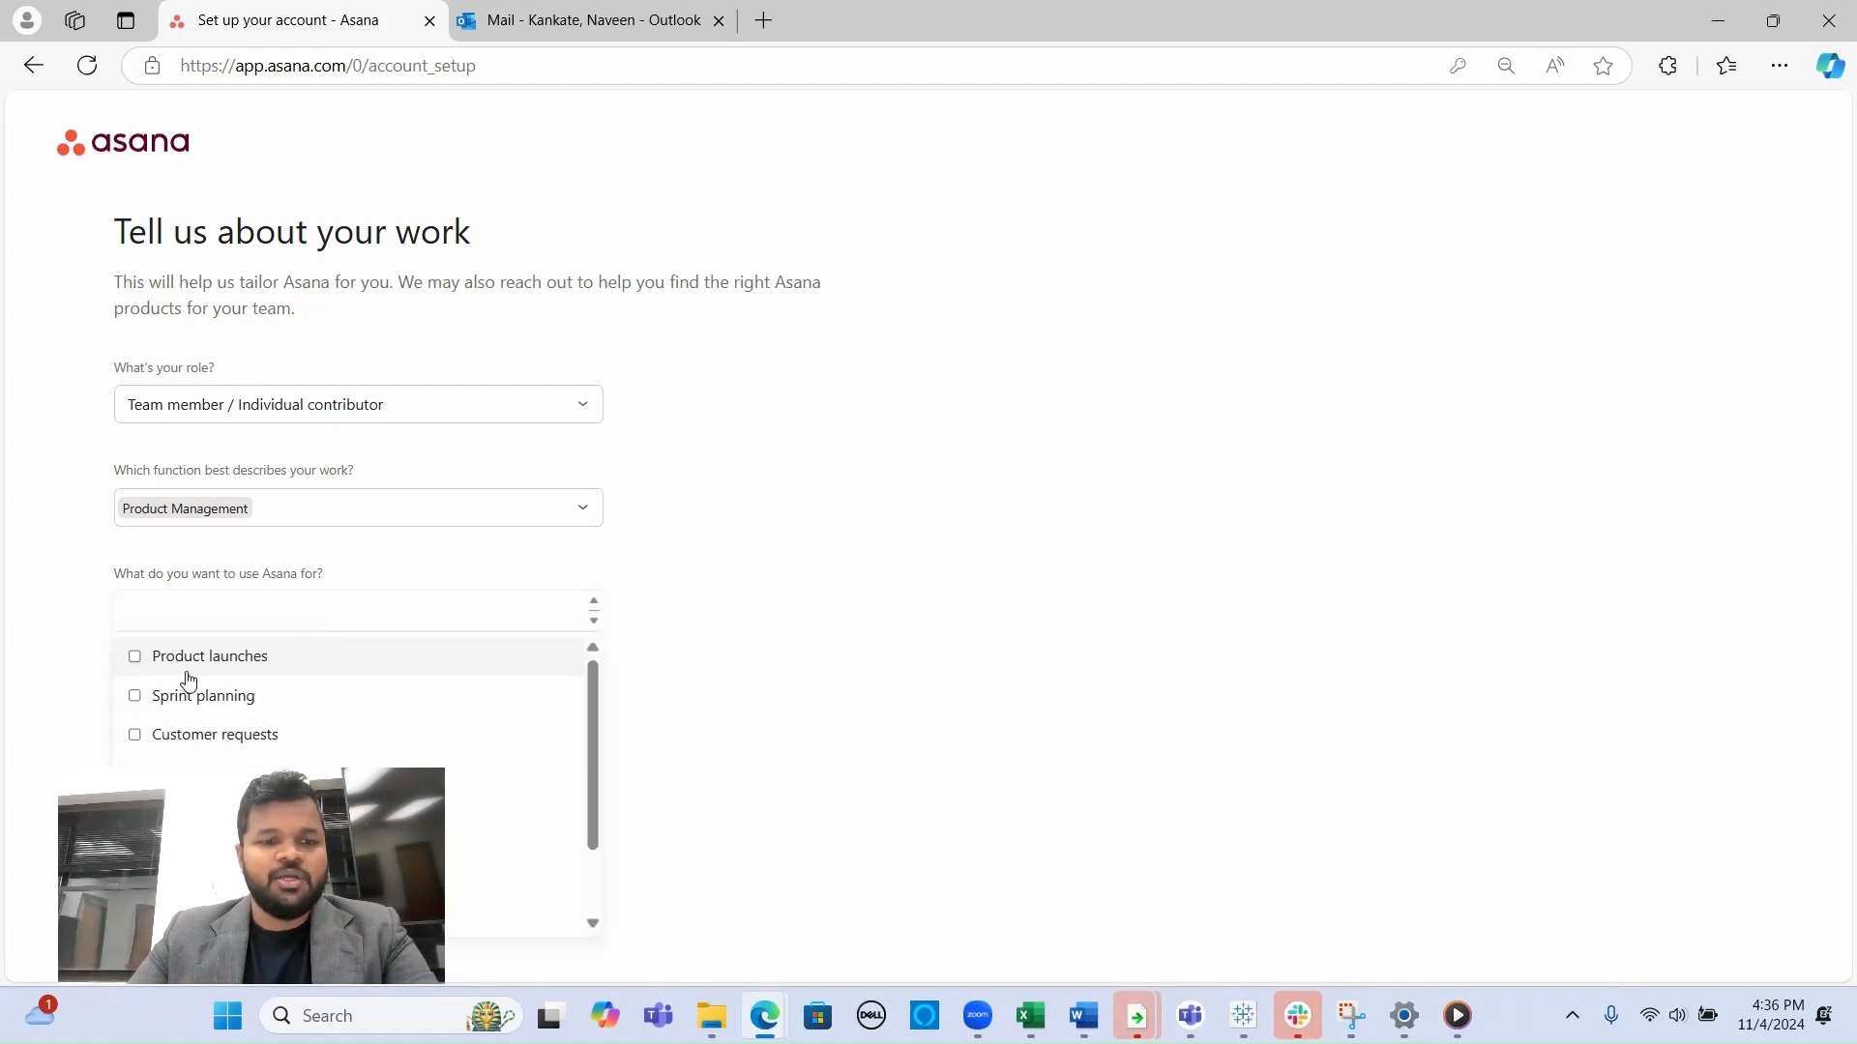
{"action": "left_click", "coordinate": [136, 657]}
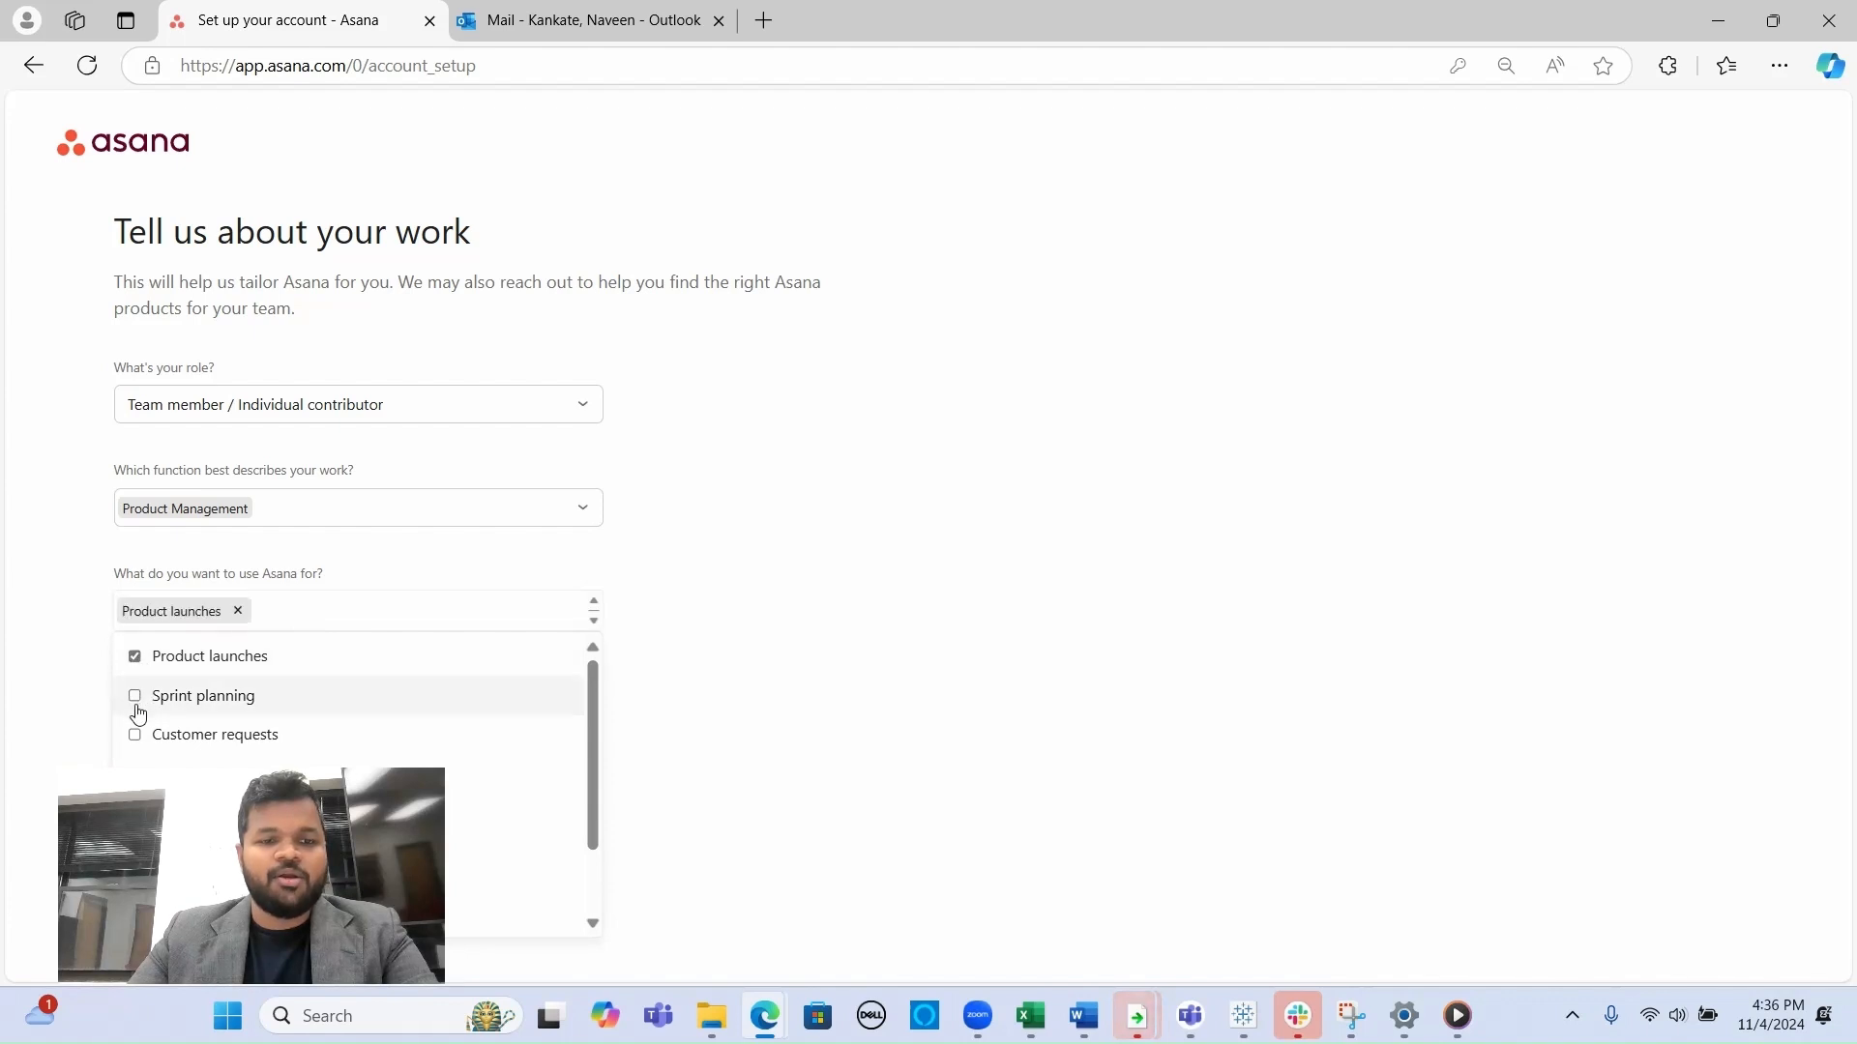
{"action": "left_click", "coordinate": [137, 709]}
{"action": "scroll", "coordinate": [408, 719], "scroll_direction": "down", "scroll_amount": 1}
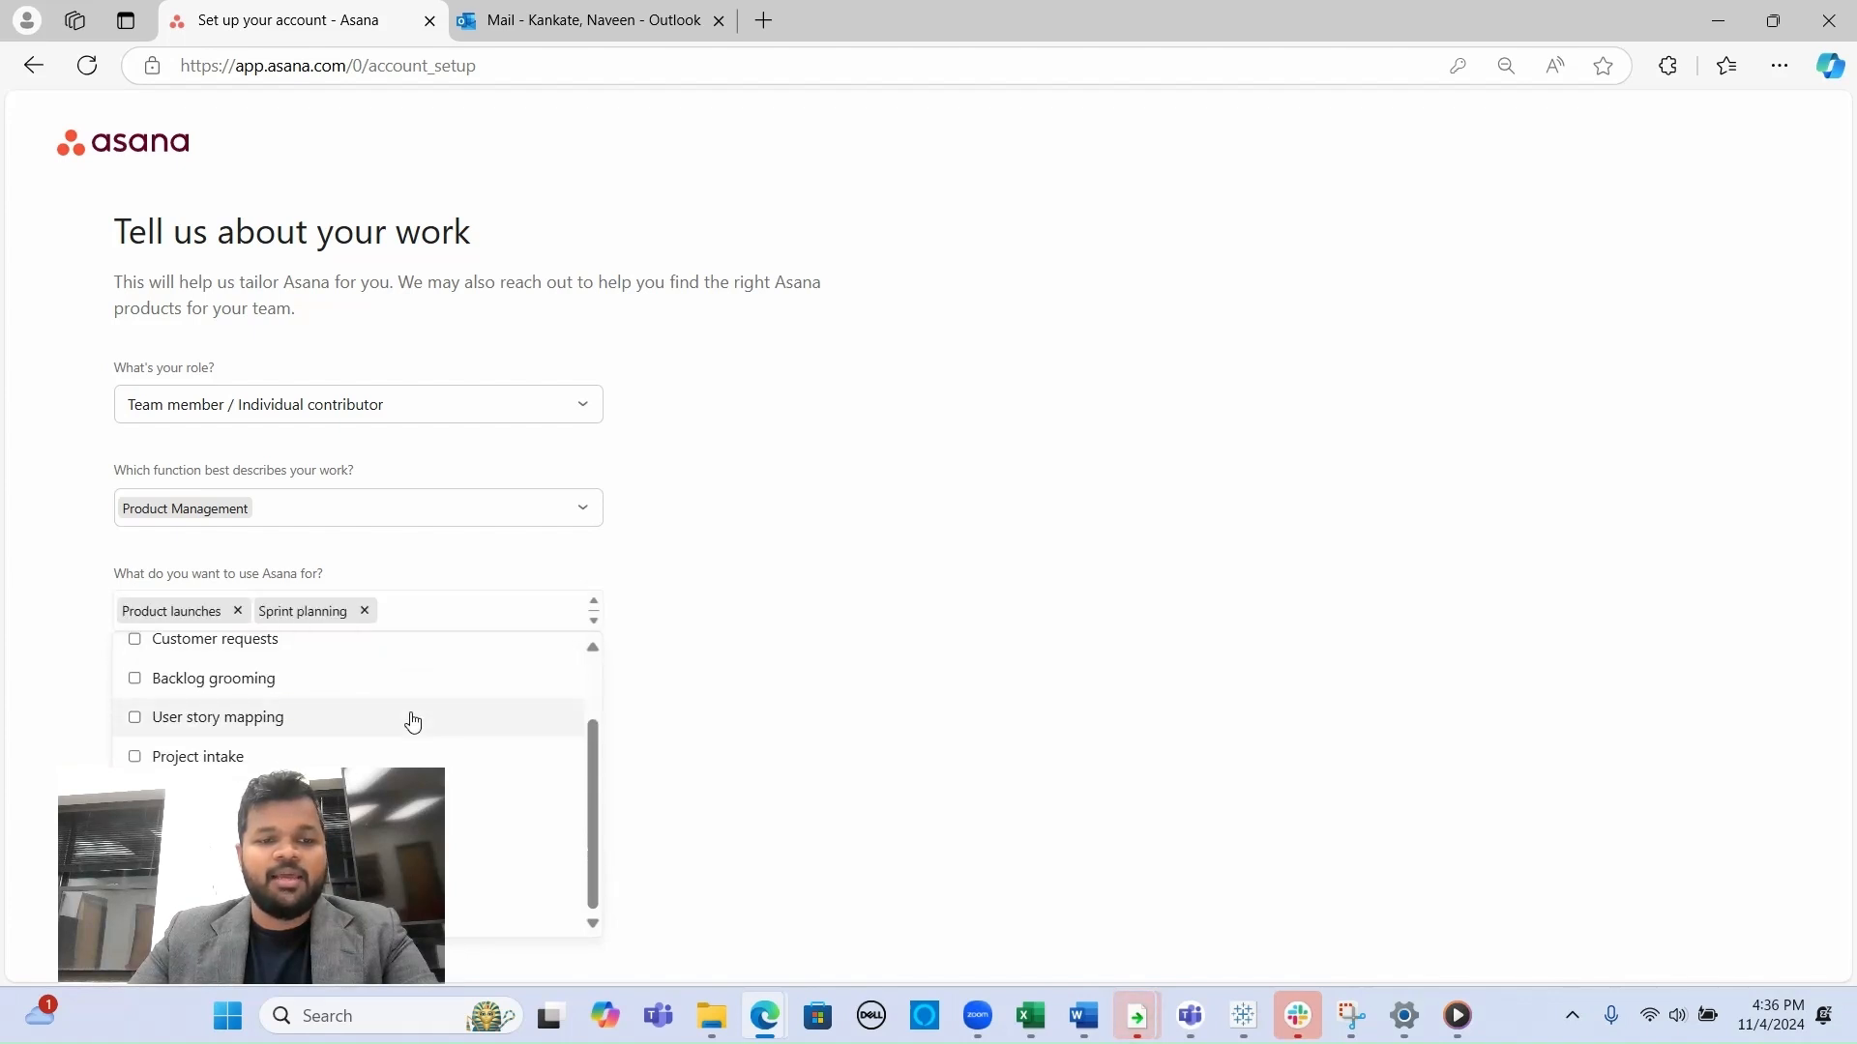
{"action": "left_click", "coordinate": [135, 719]}
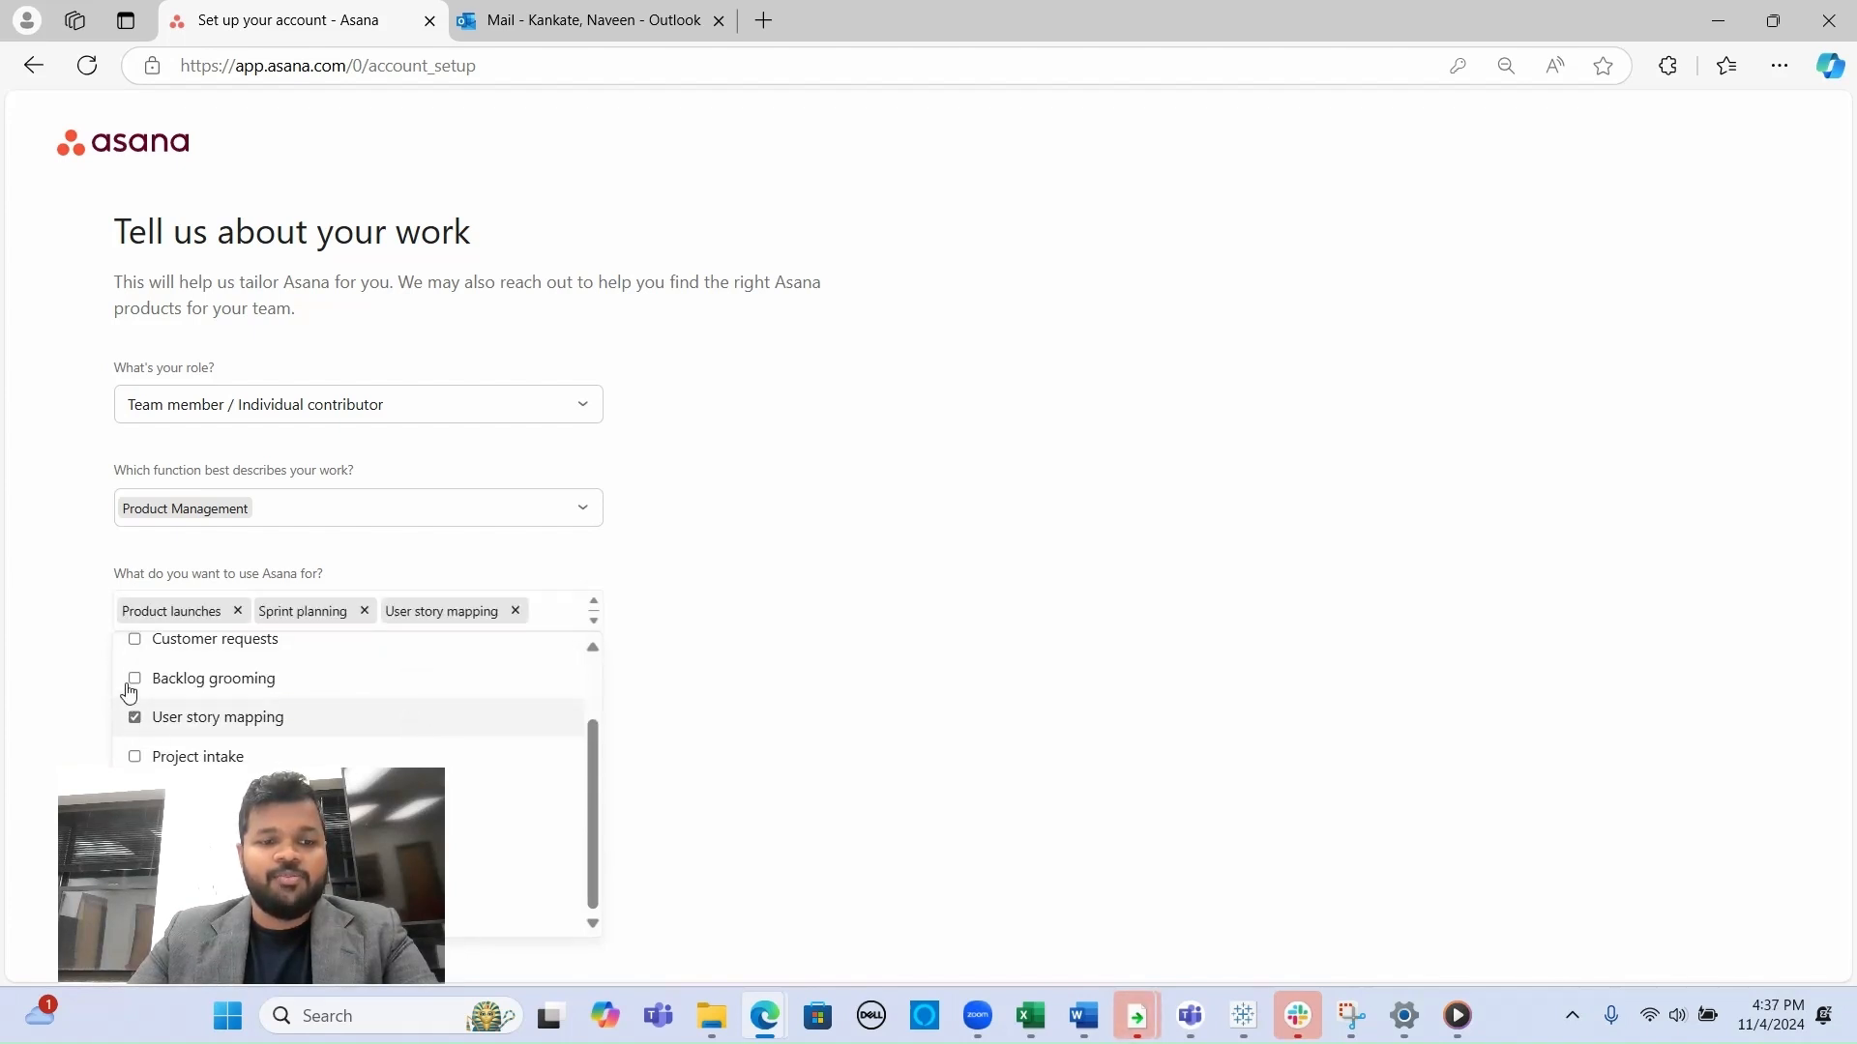
{"action": "scroll", "coordinate": [135, 667], "scroll_direction": "up", "scroll_amount": 1}
{"action": "left_click", "coordinate": [135, 651]}
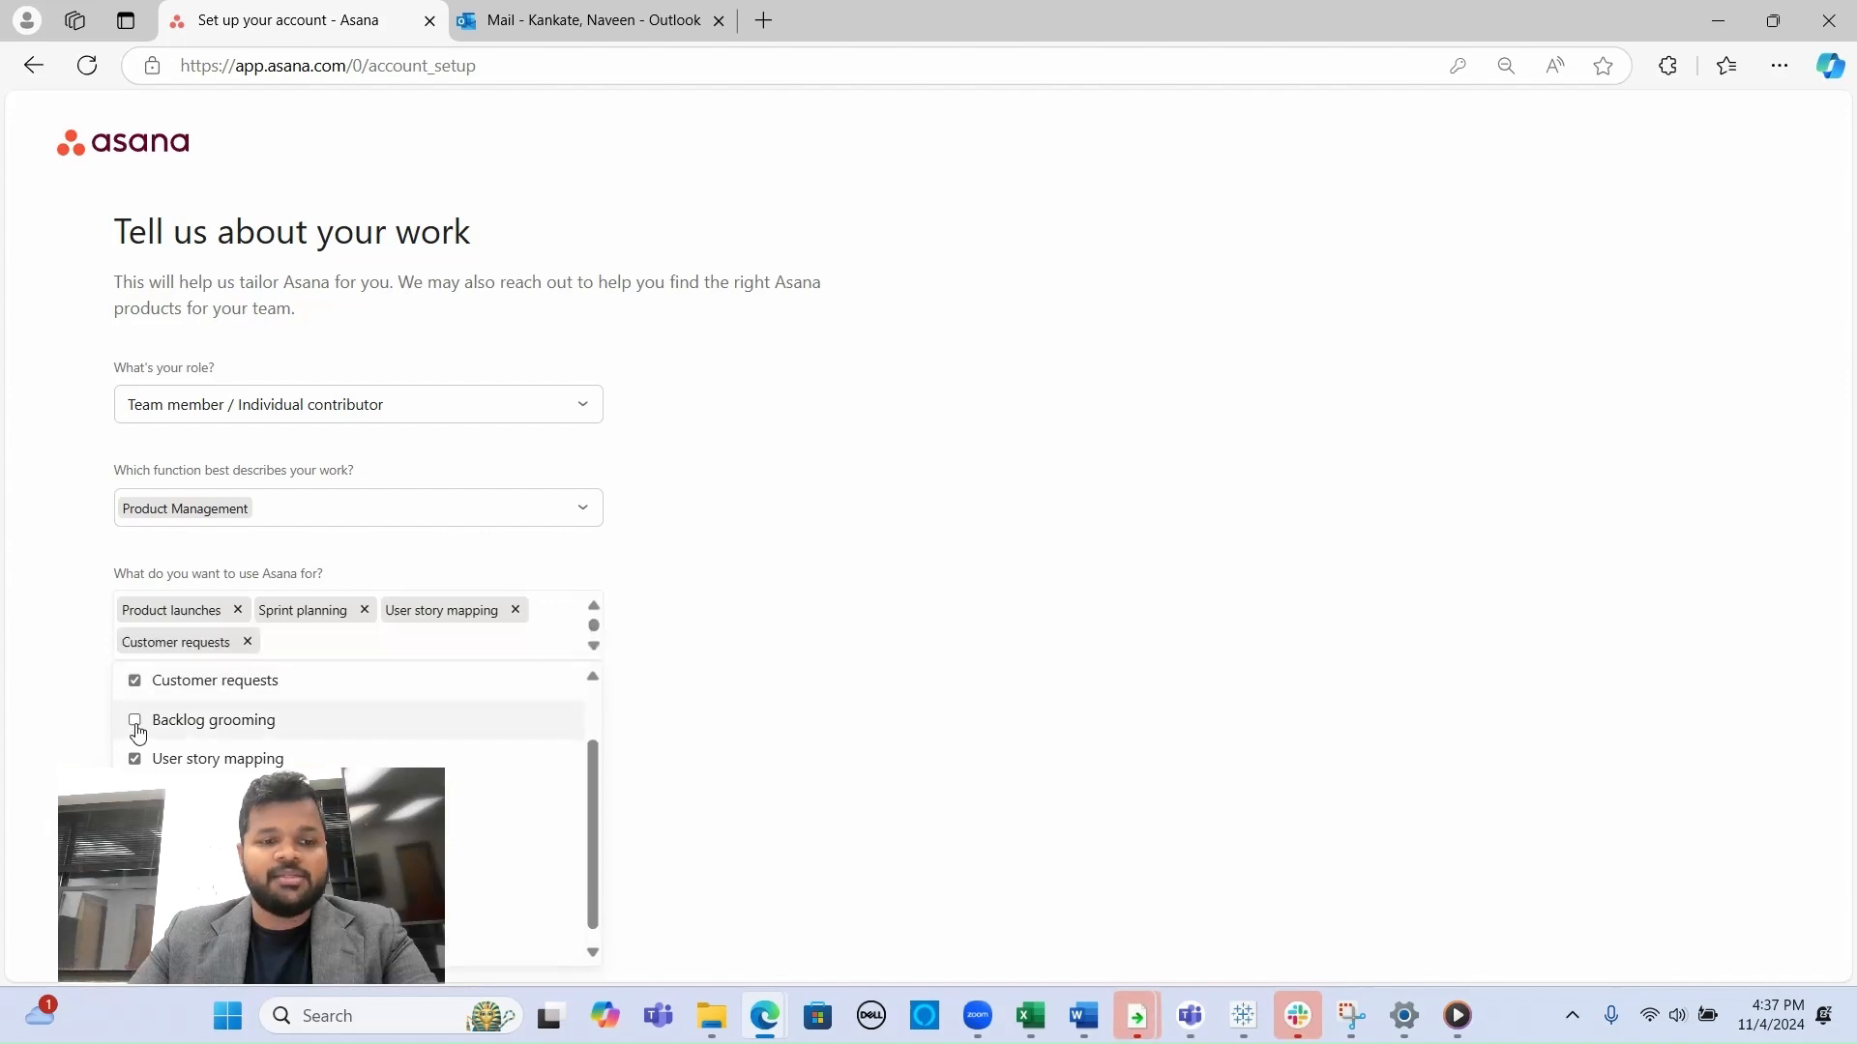
{"action": "left_click", "coordinate": [136, 725]}
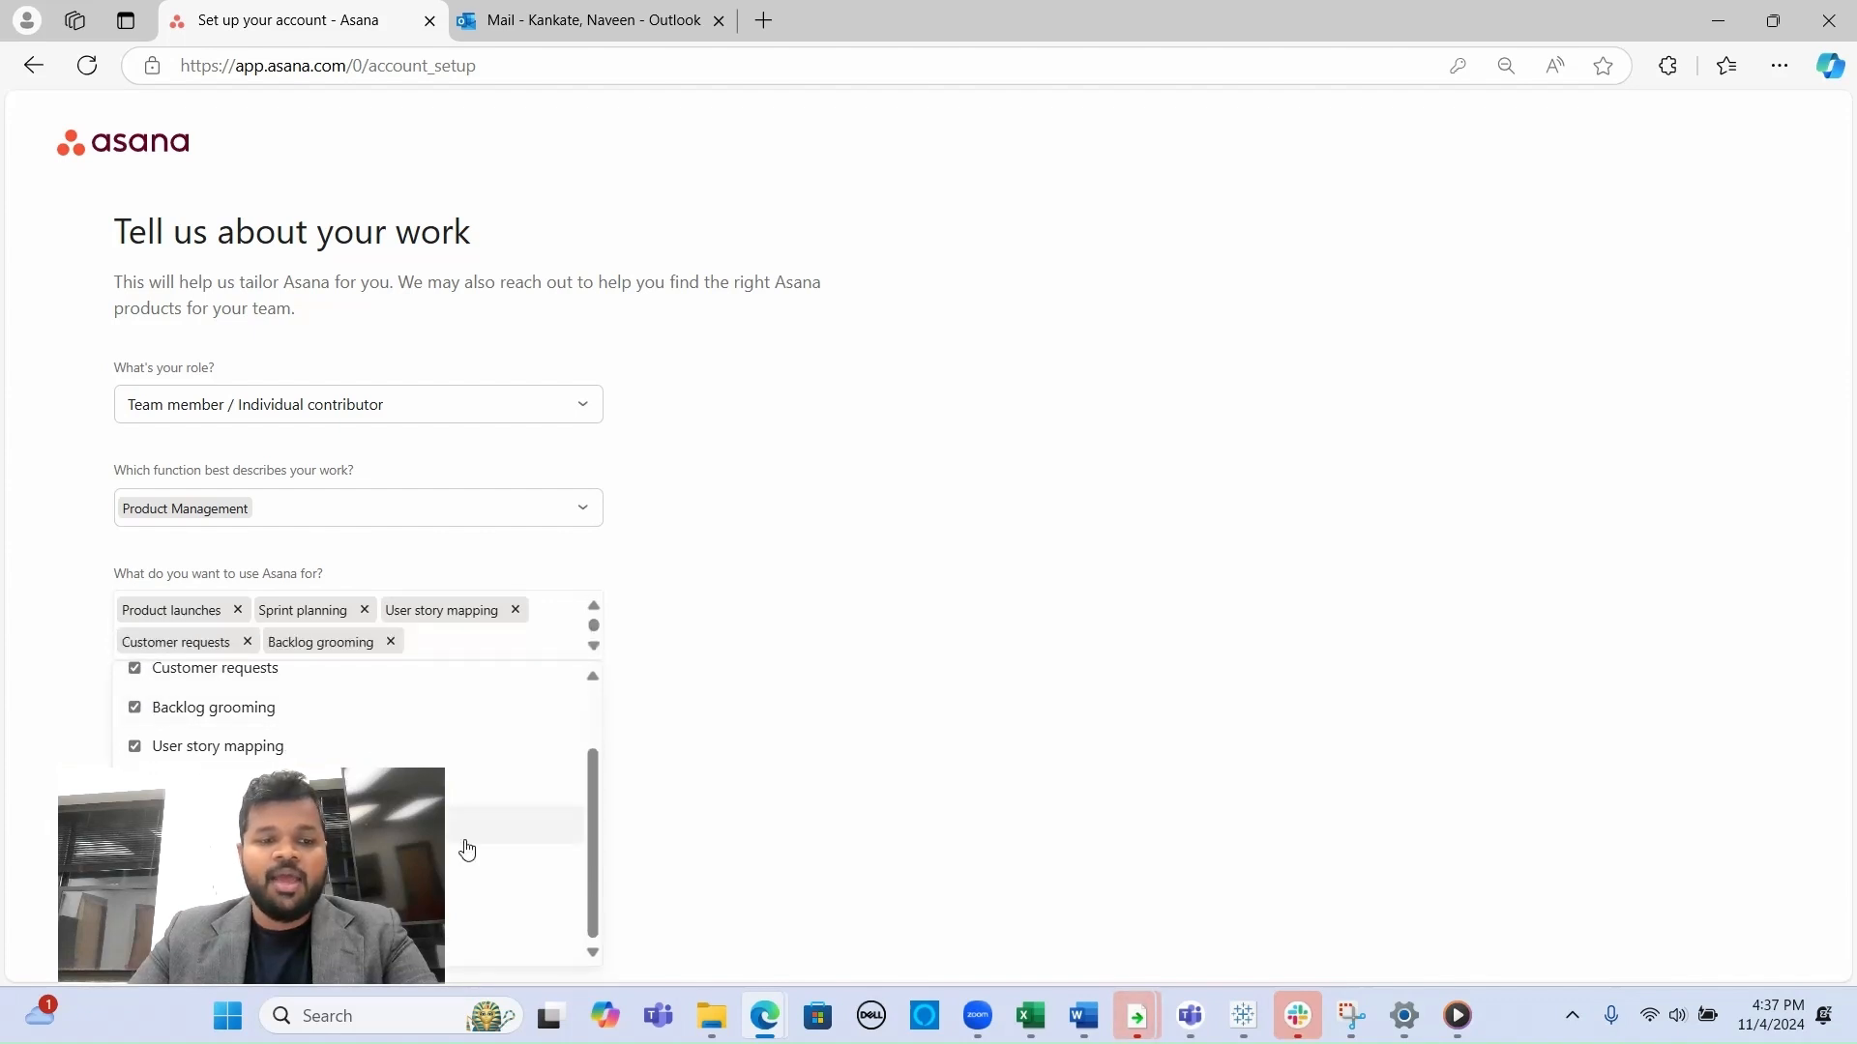
{"action": "scroll", "coordinate": [505, 750], "scroll_direction": "up", "scroll_amount": 1}
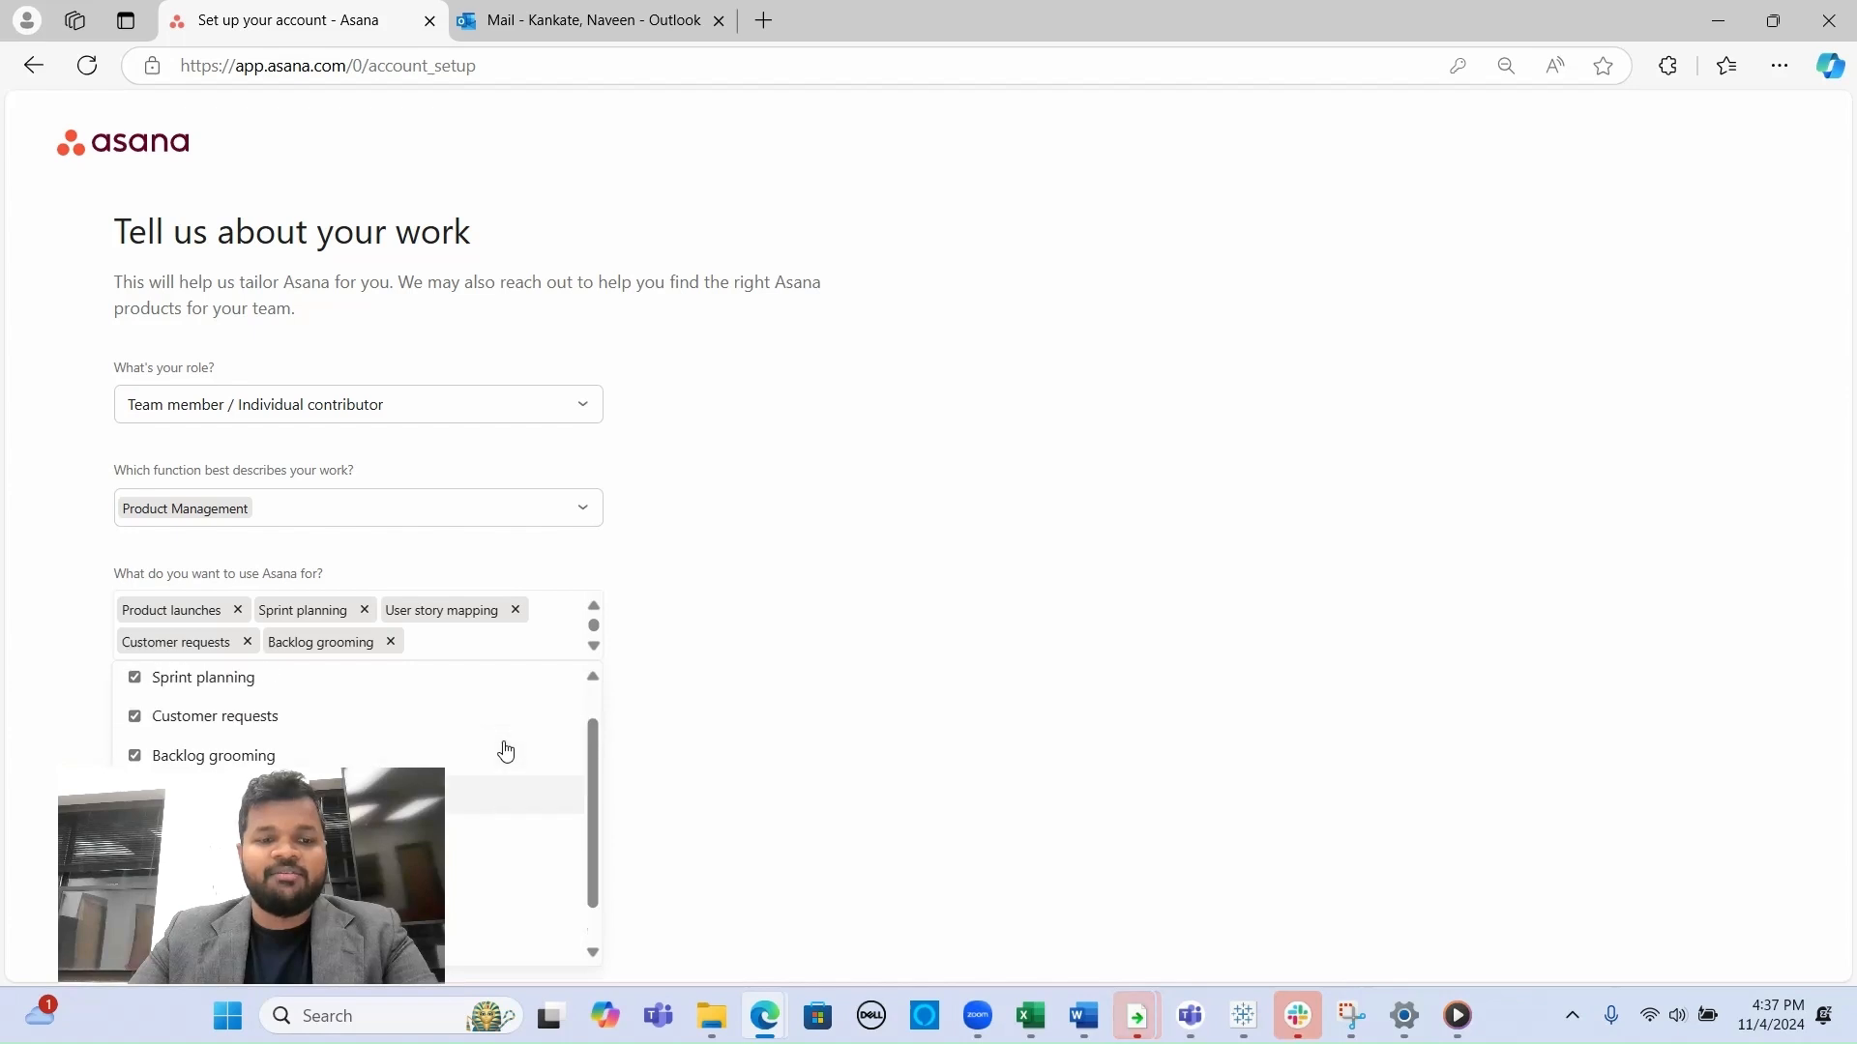
{"action": "scroll", "coordinate": [503, 746], "scroll_direction": "up", "scroll_amount": 2}
{"action": "scroll", "coordinate": [526, 718], "scroll_direction": "down", "scroll_amount": 2}
{"action": "left_click", "coordinate": [730, 671]}
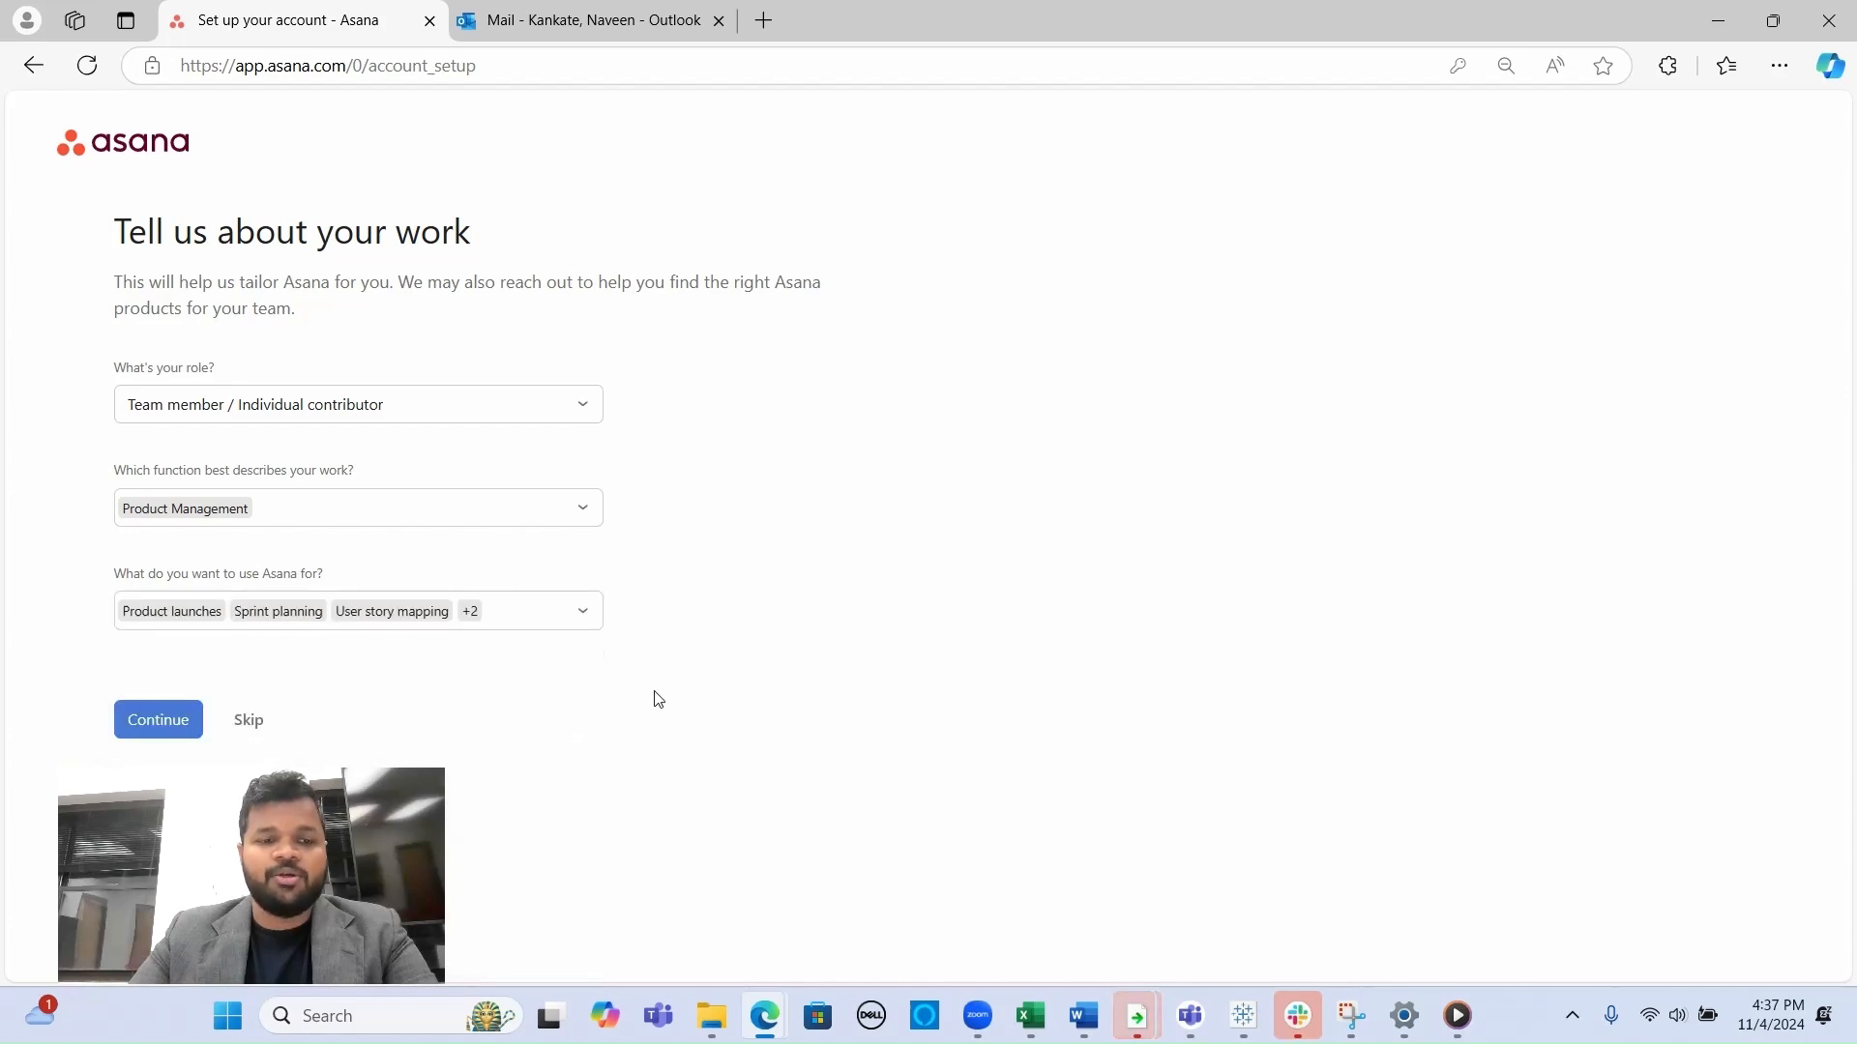
{"action": "left_click", "coordinate": [159, 720]}
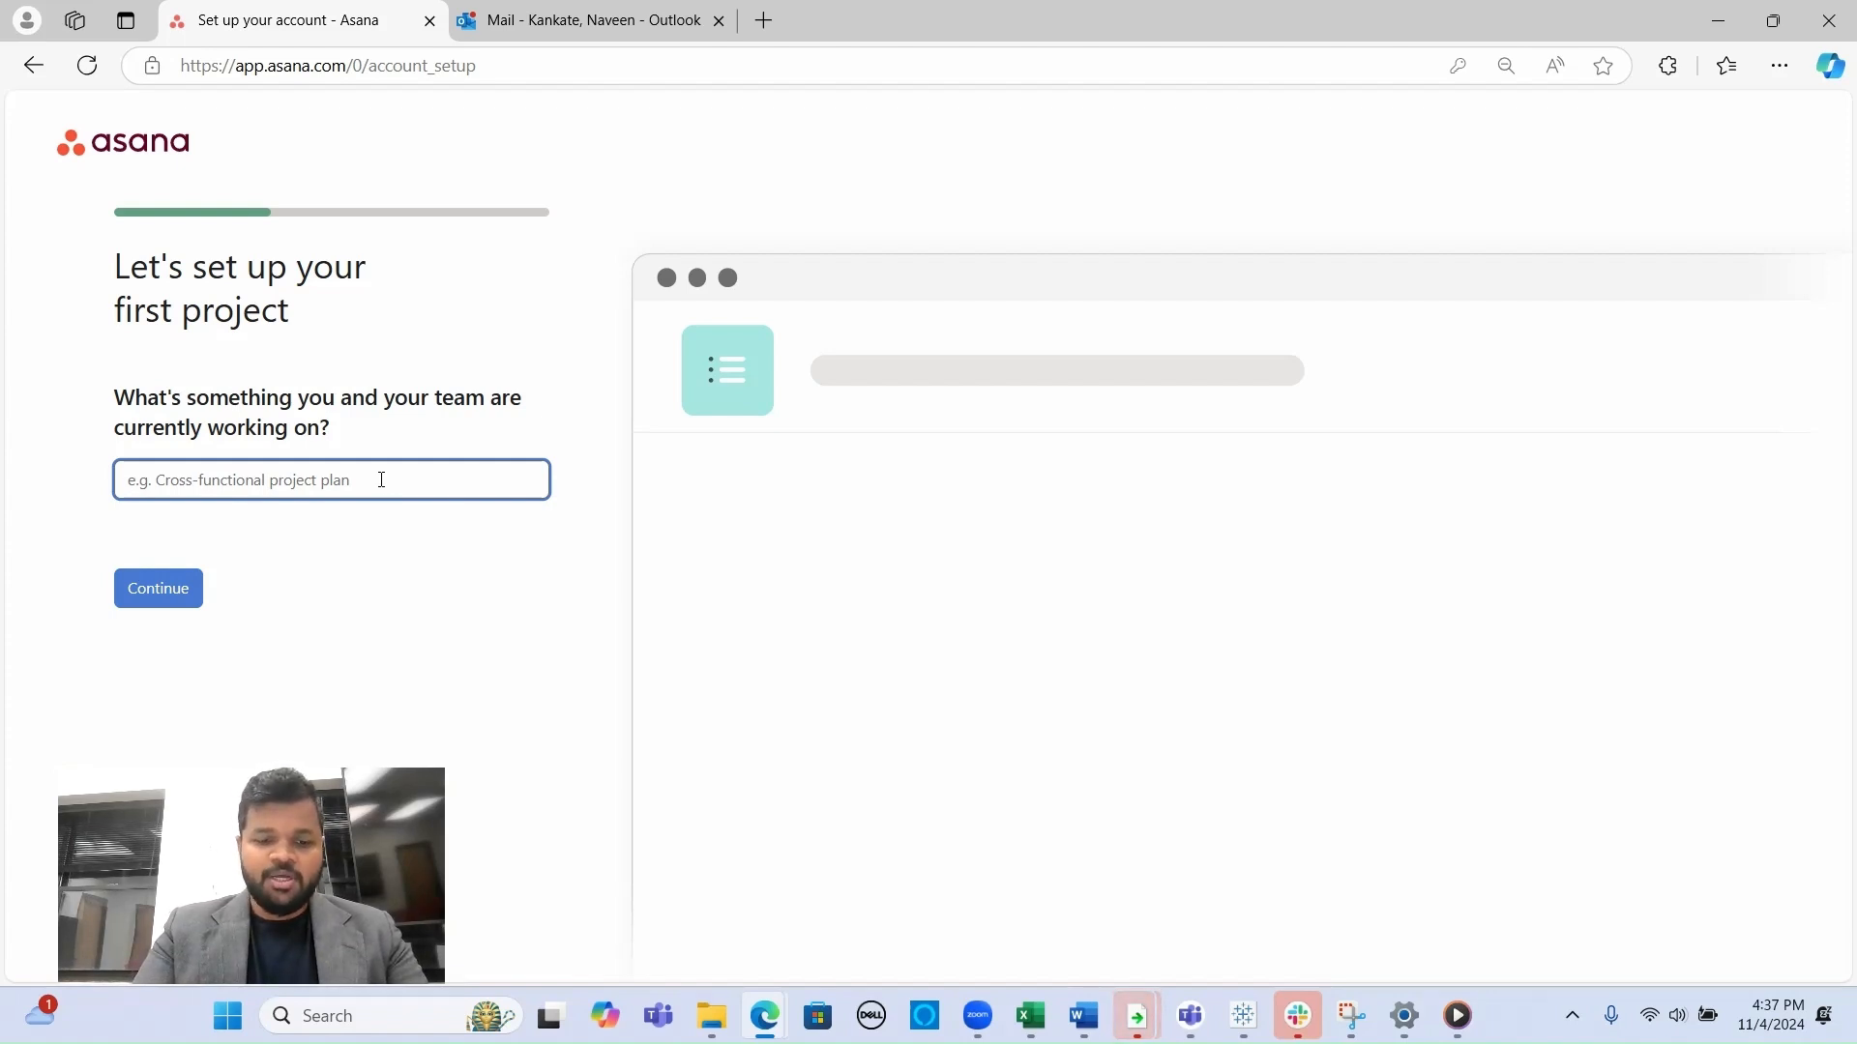
- Name the first project 'Product Management Project', fixing a typo, and continue to tasks
{"action": "type", "text": "Product "}
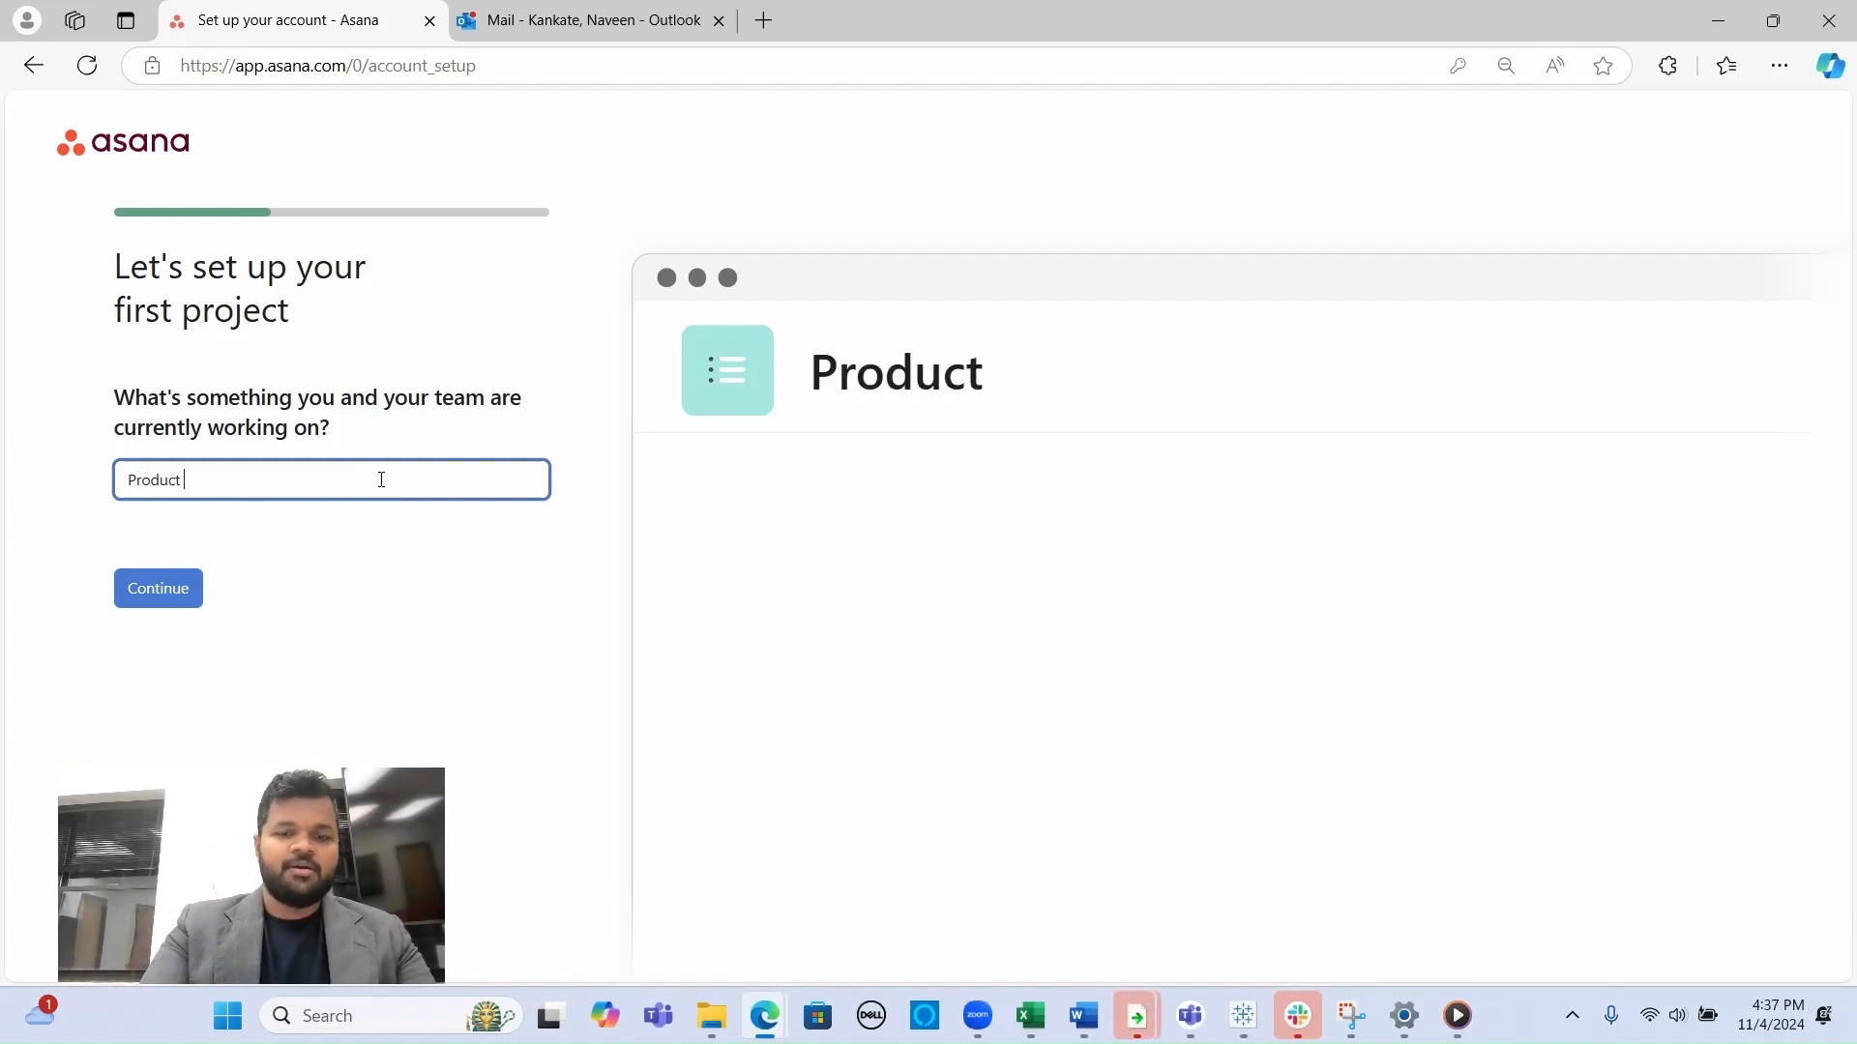
{"action": "type", "text": "N"}
{"action": "key", "text": "BackSpace"}
{"action": "type", "text": "Manag"}
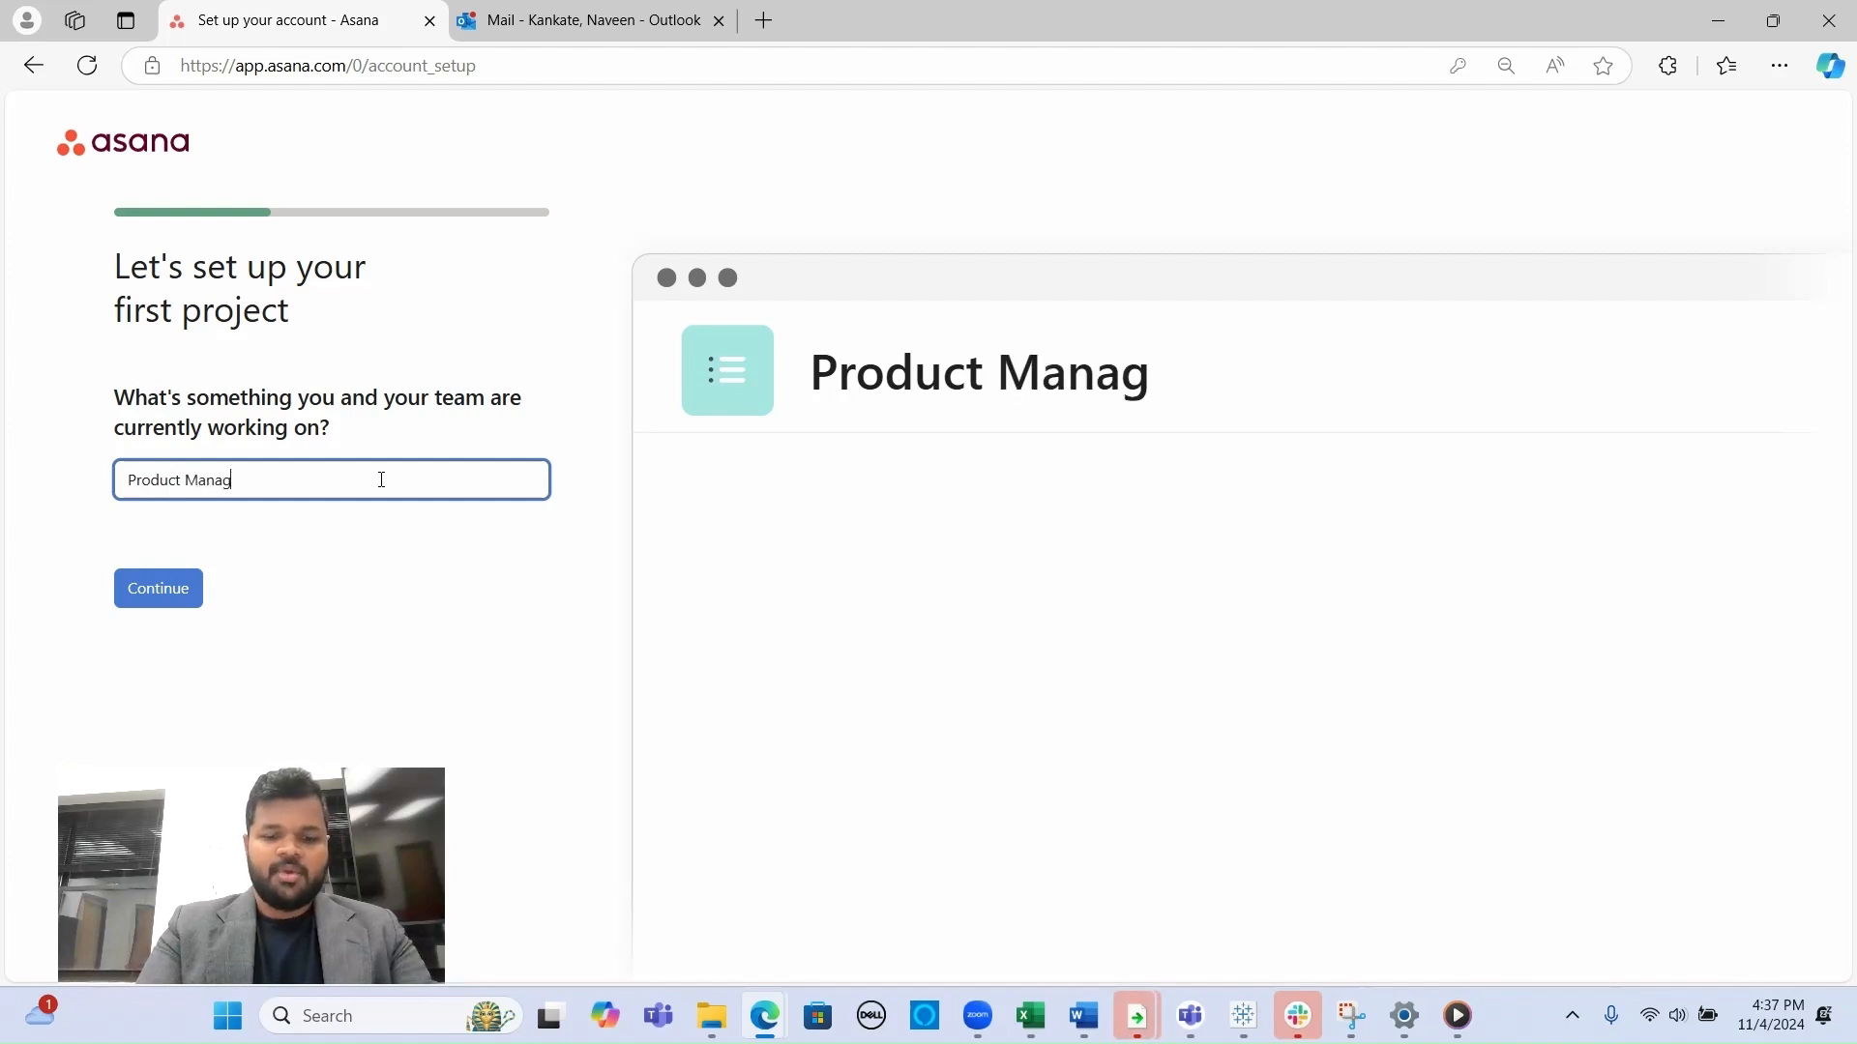
{"action": "type", "text": "ement Project"}
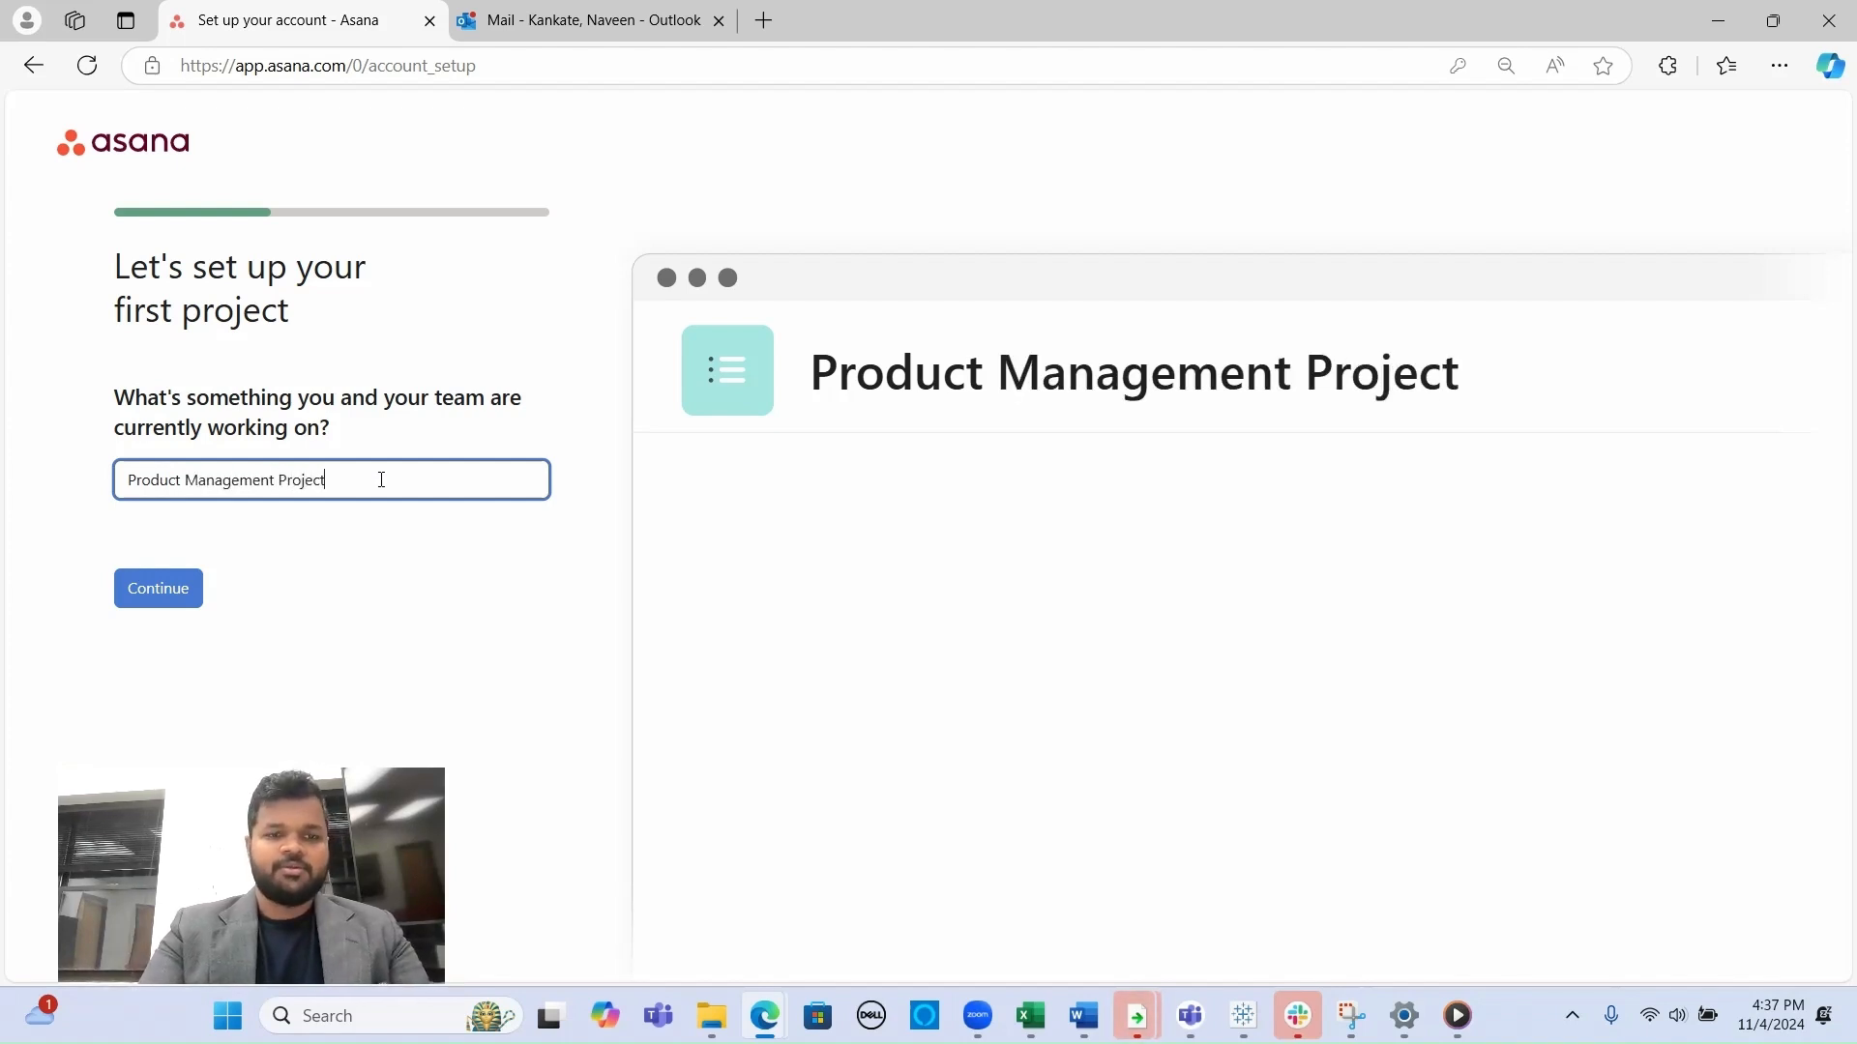
{"action": "left_click", "coordinate": [148, 600]}
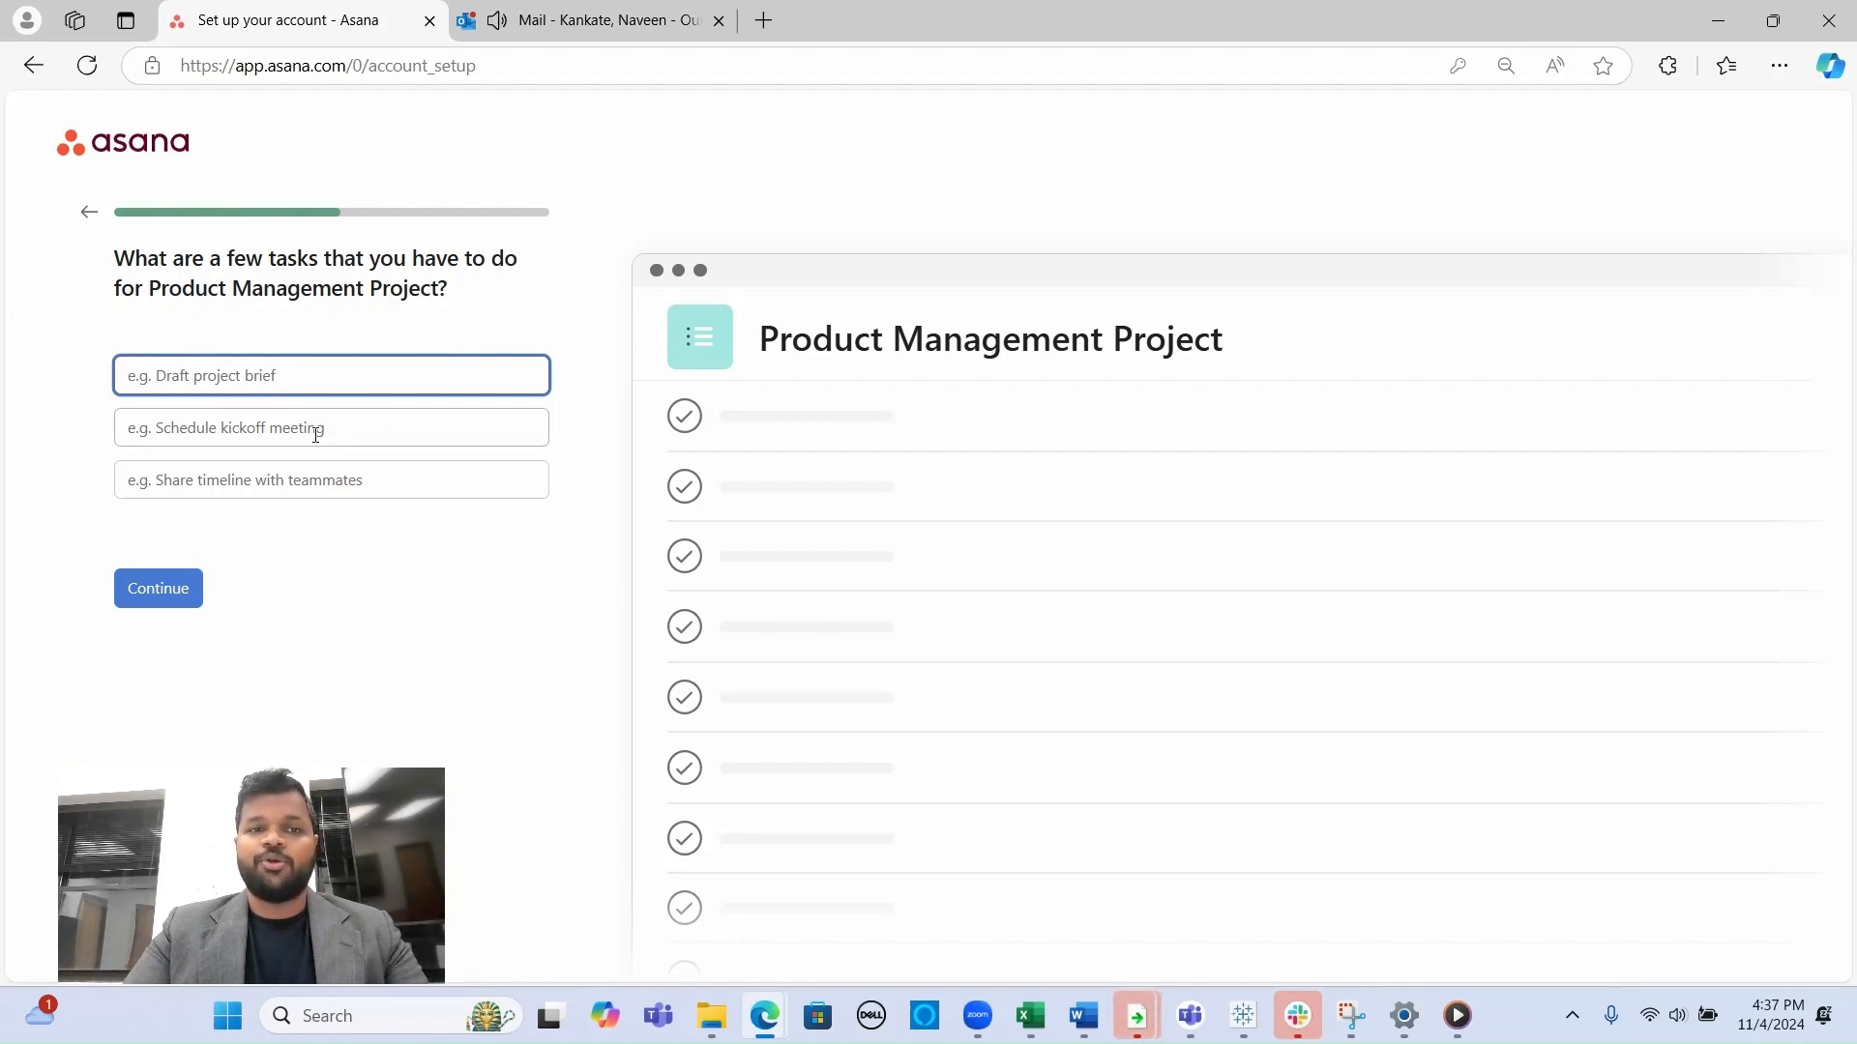
- Enter 'Create my first project' and 'Identify my product' as the first two tasks
{"action": "type", "text": "Cr"}
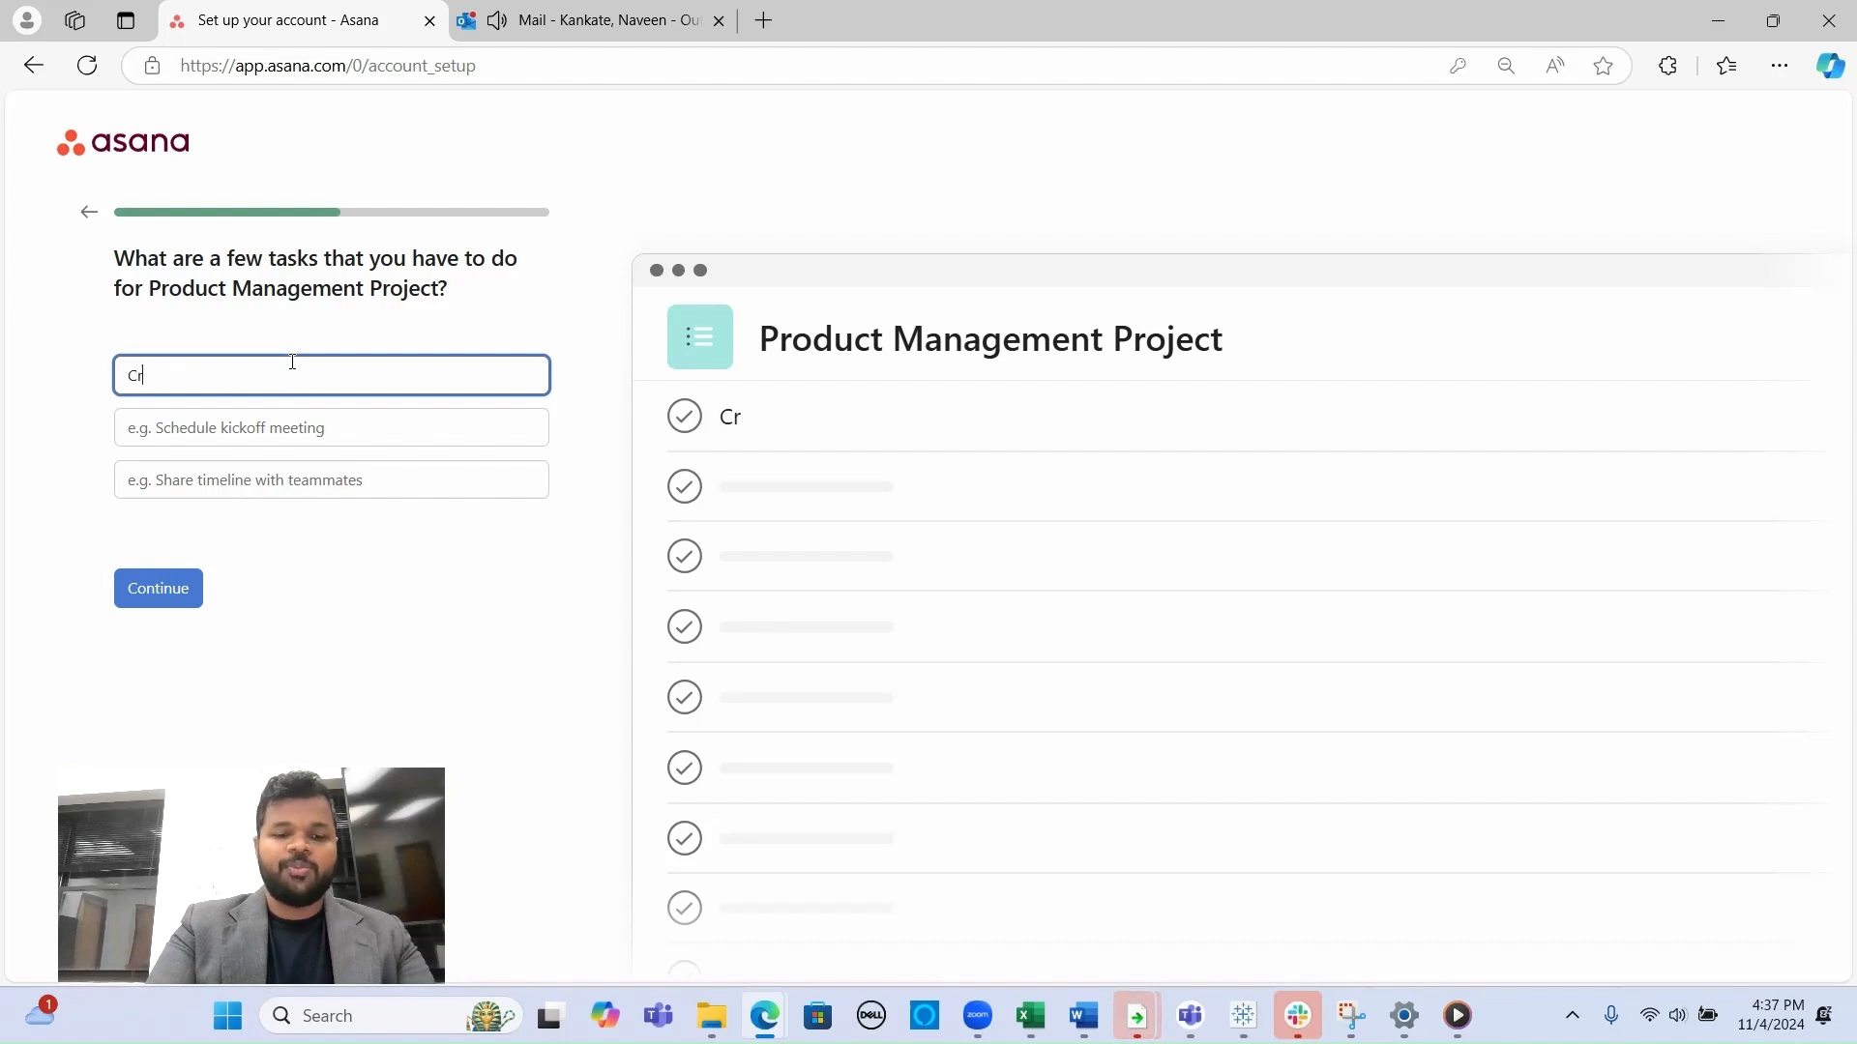
{"action": "type", "text": "eate m"}
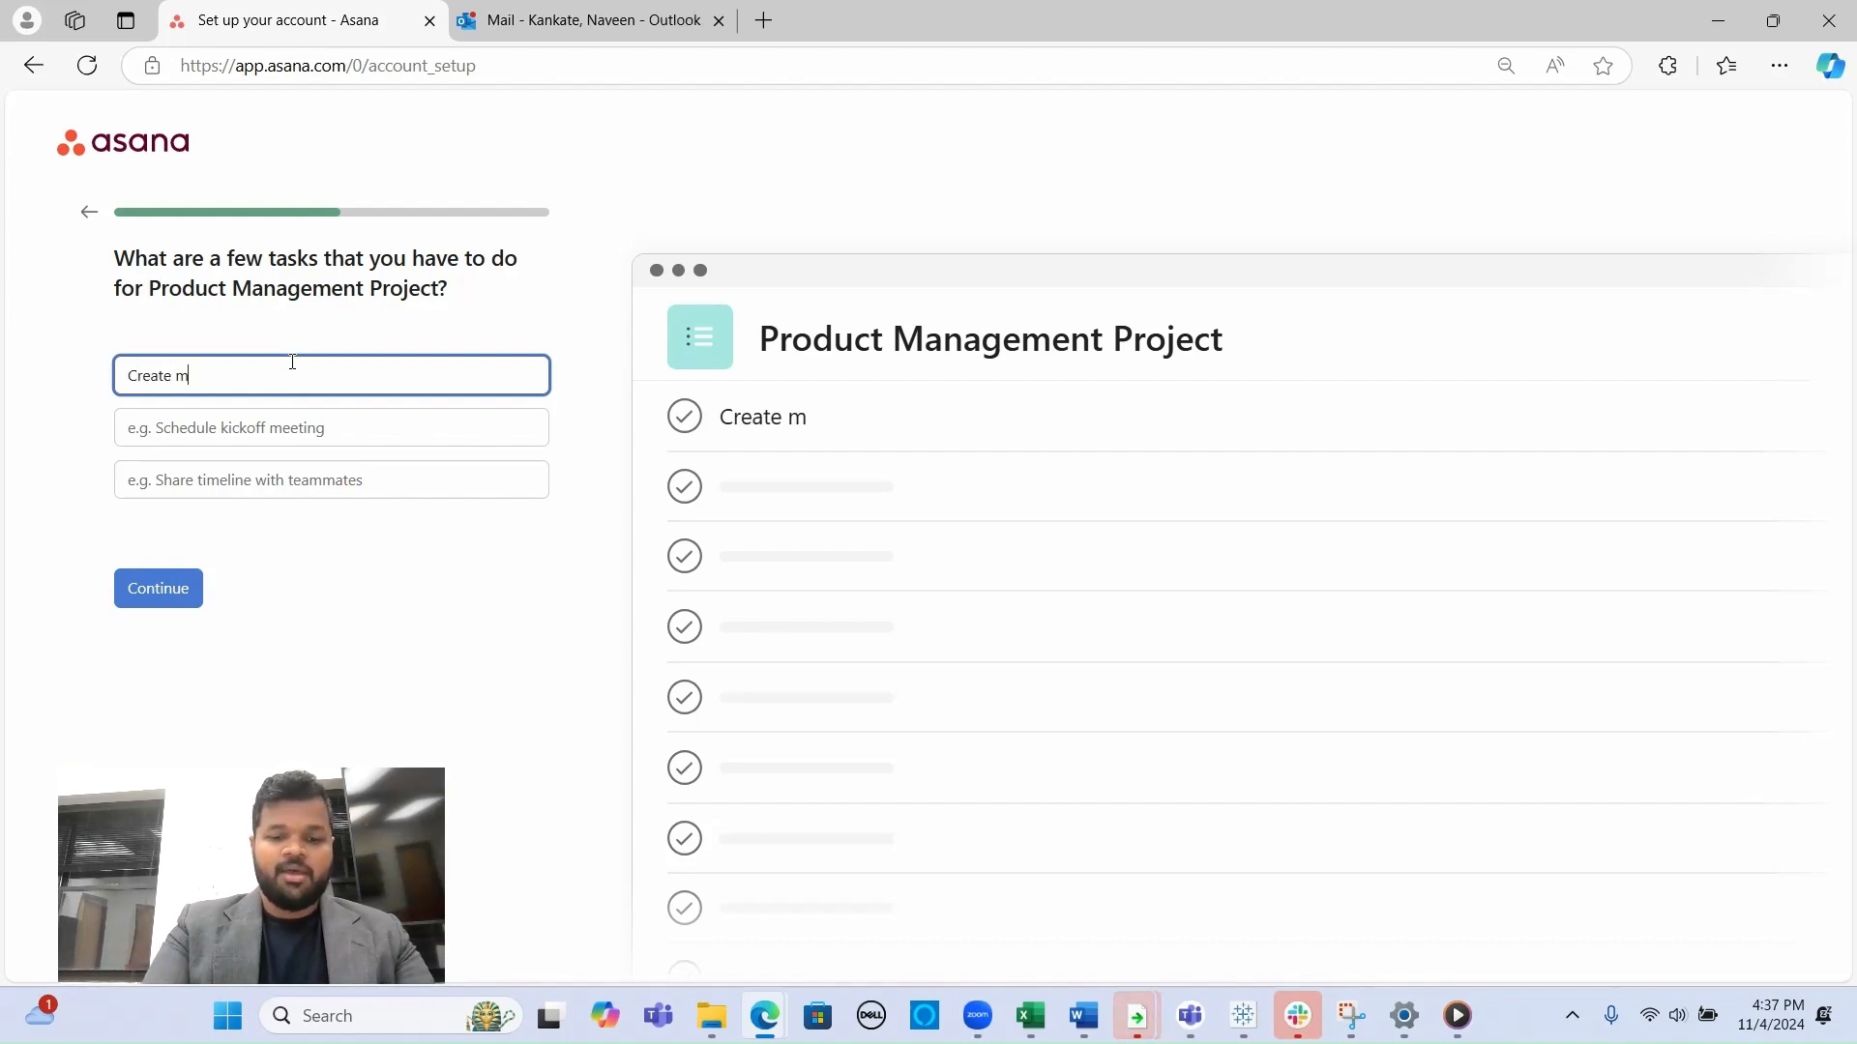
{"action": "type", "text": "y first project"}
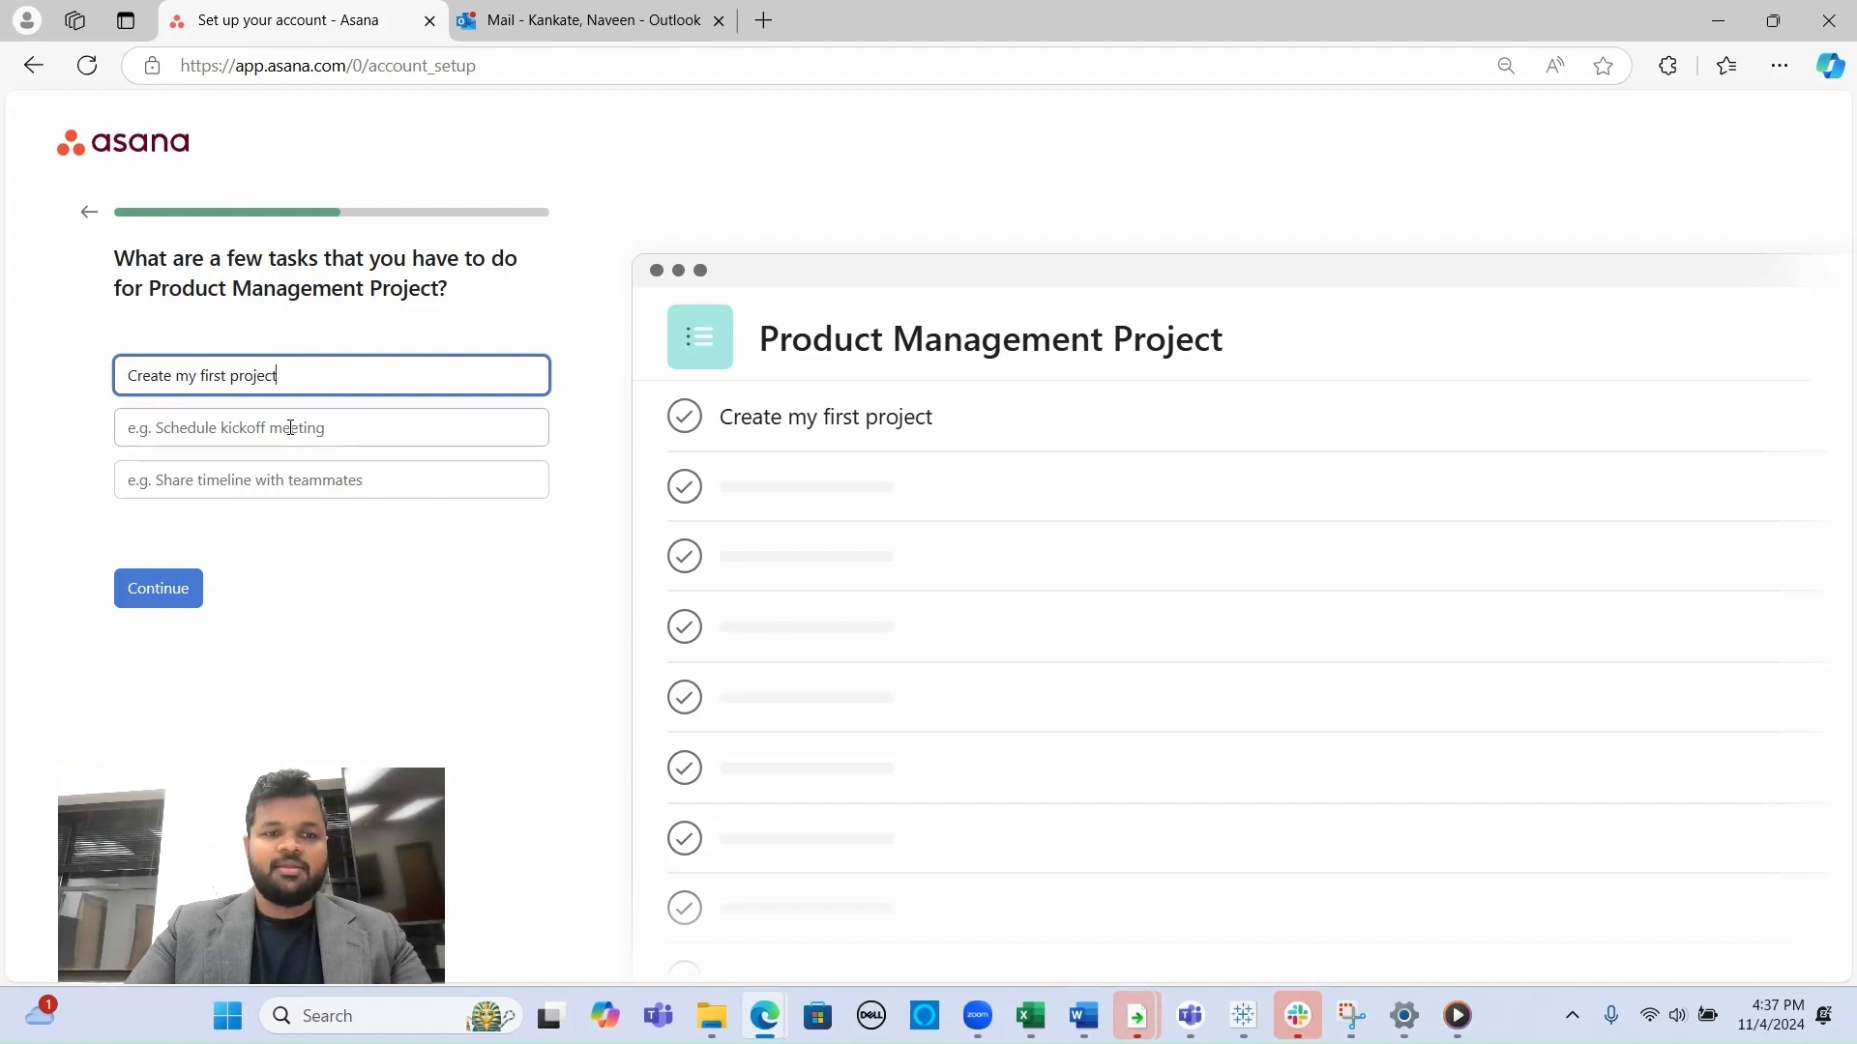
{"action": "left_click", "coordinate": [263, 419]}
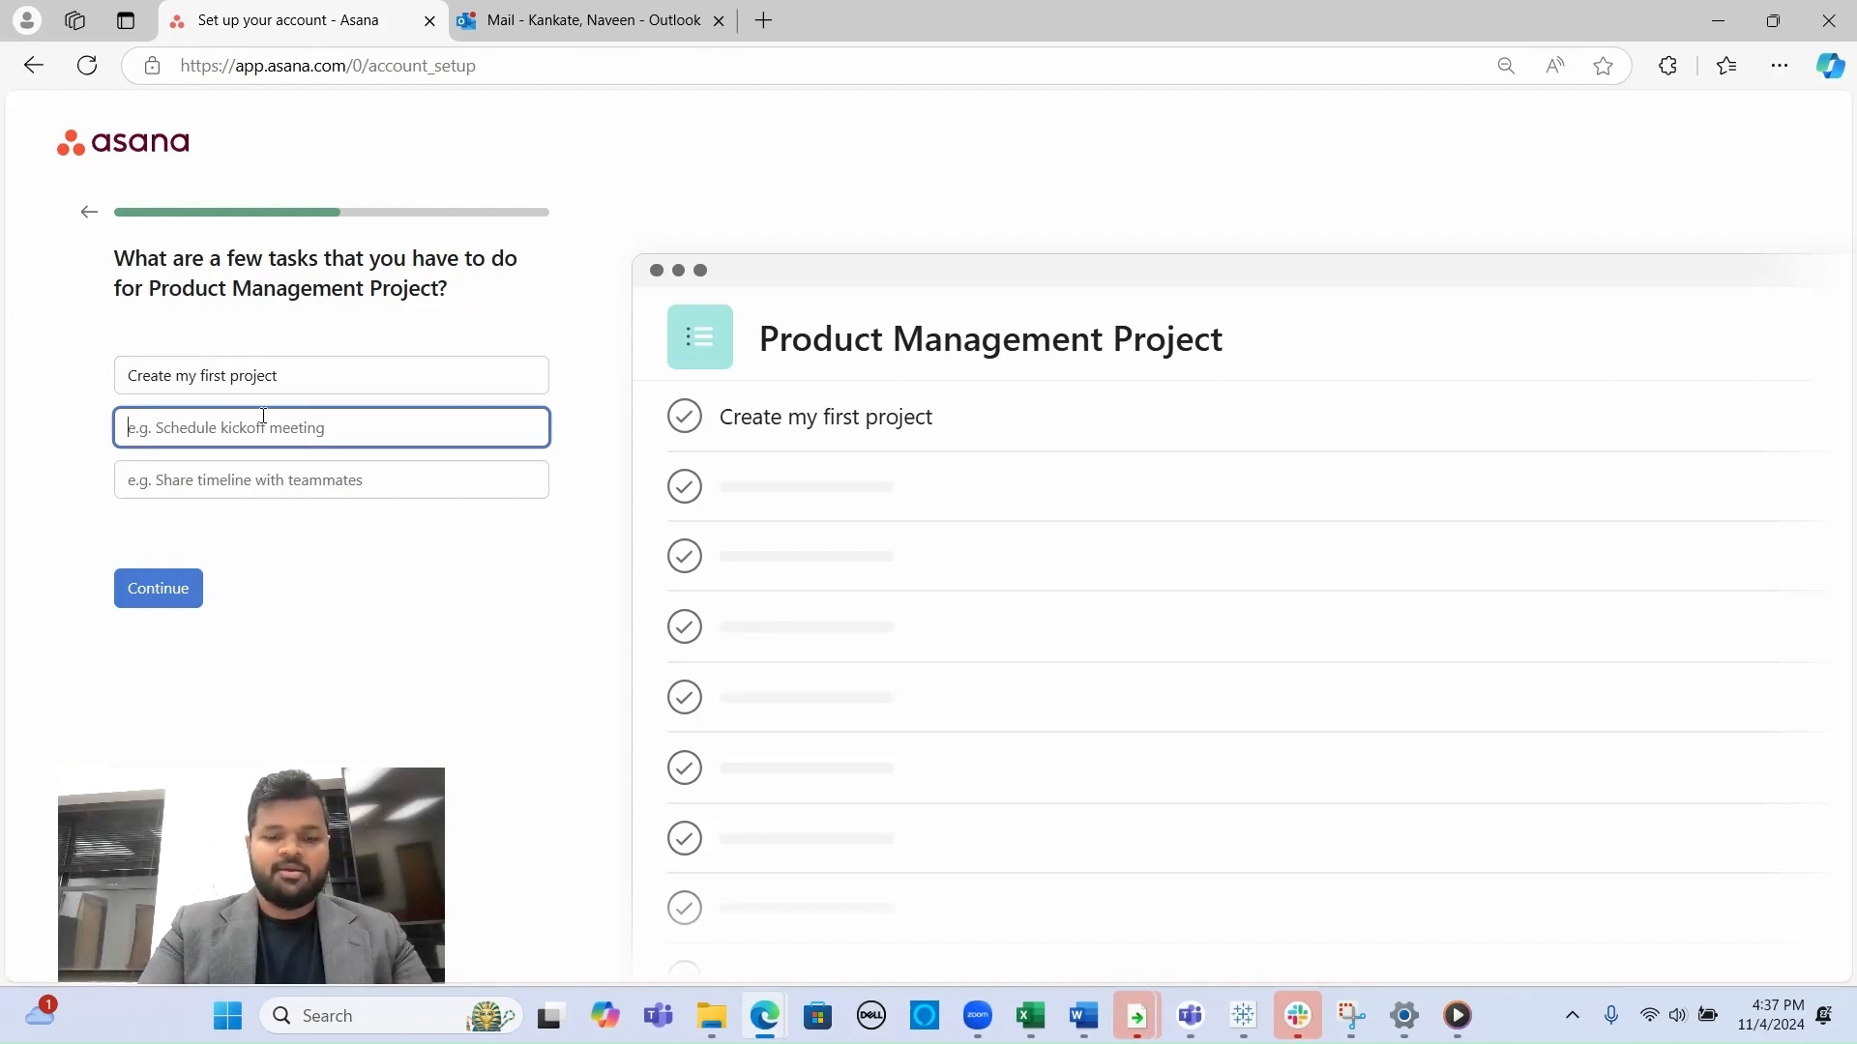
{"action": "type", "text": "Identify"}
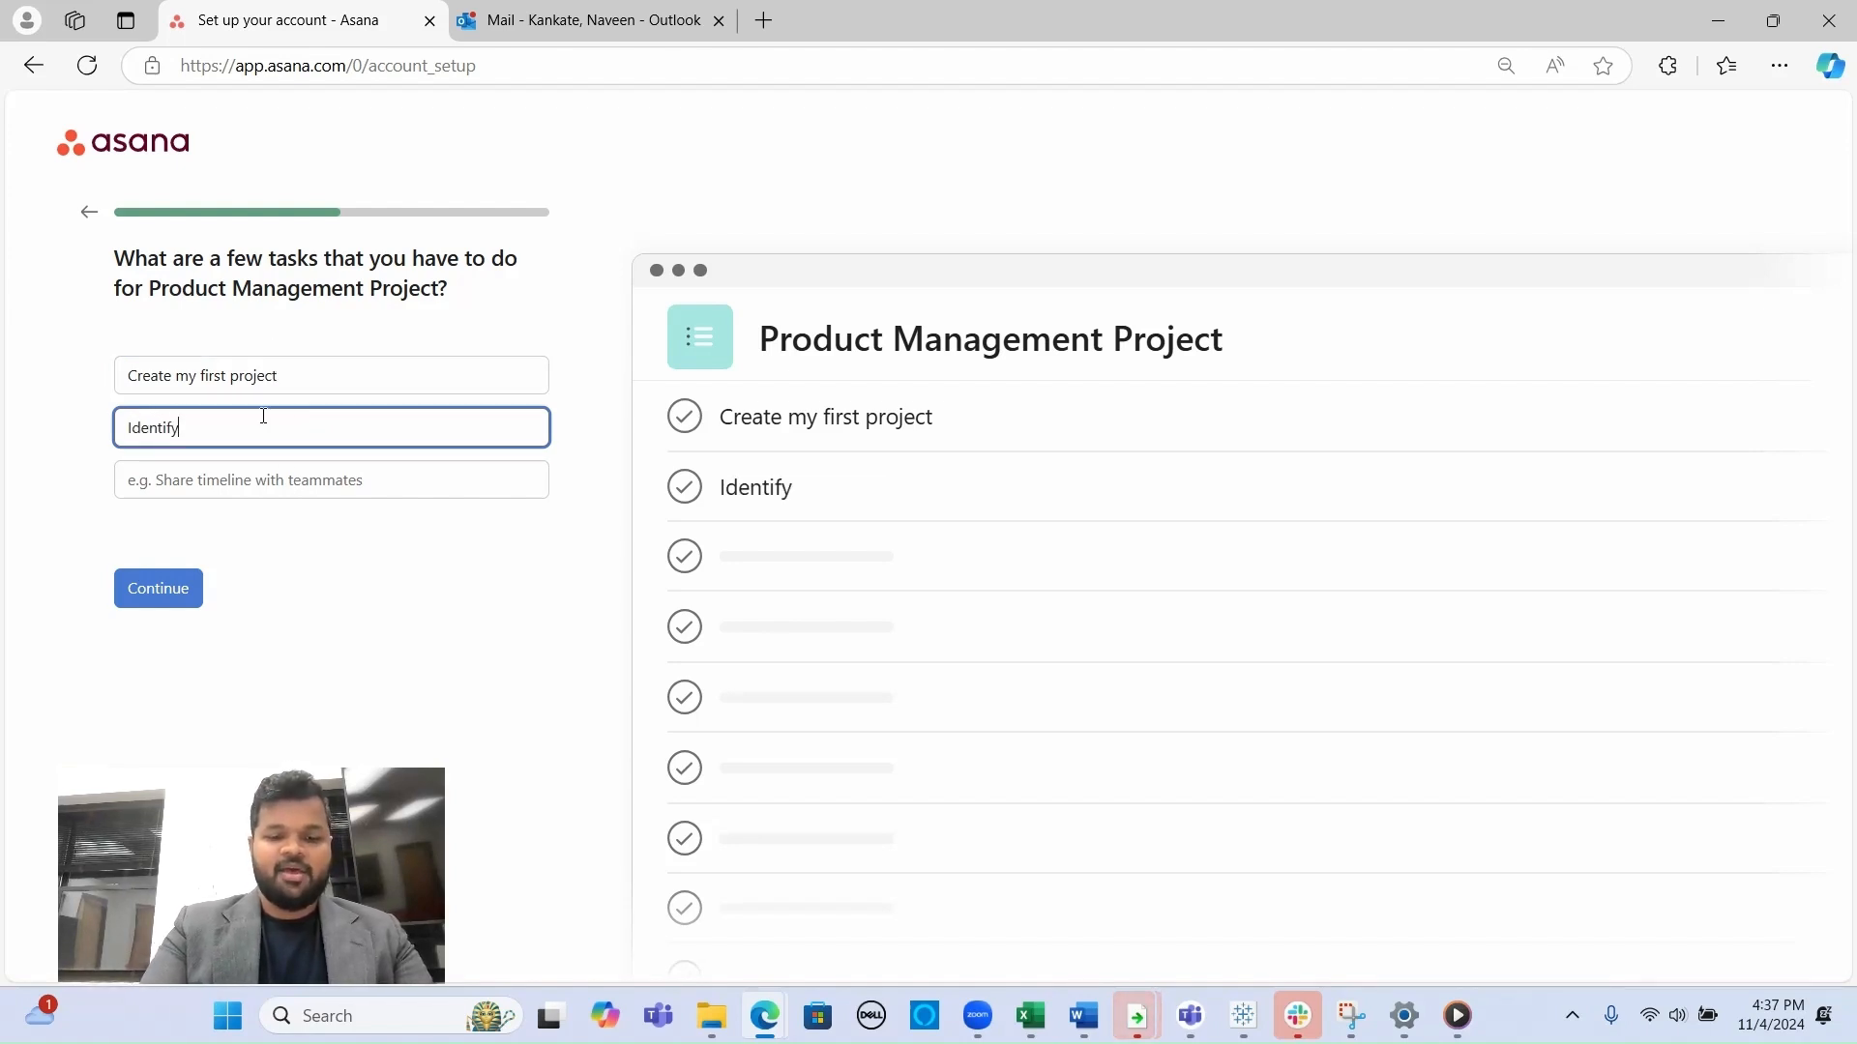
{"action": "type", "text": " my product"}
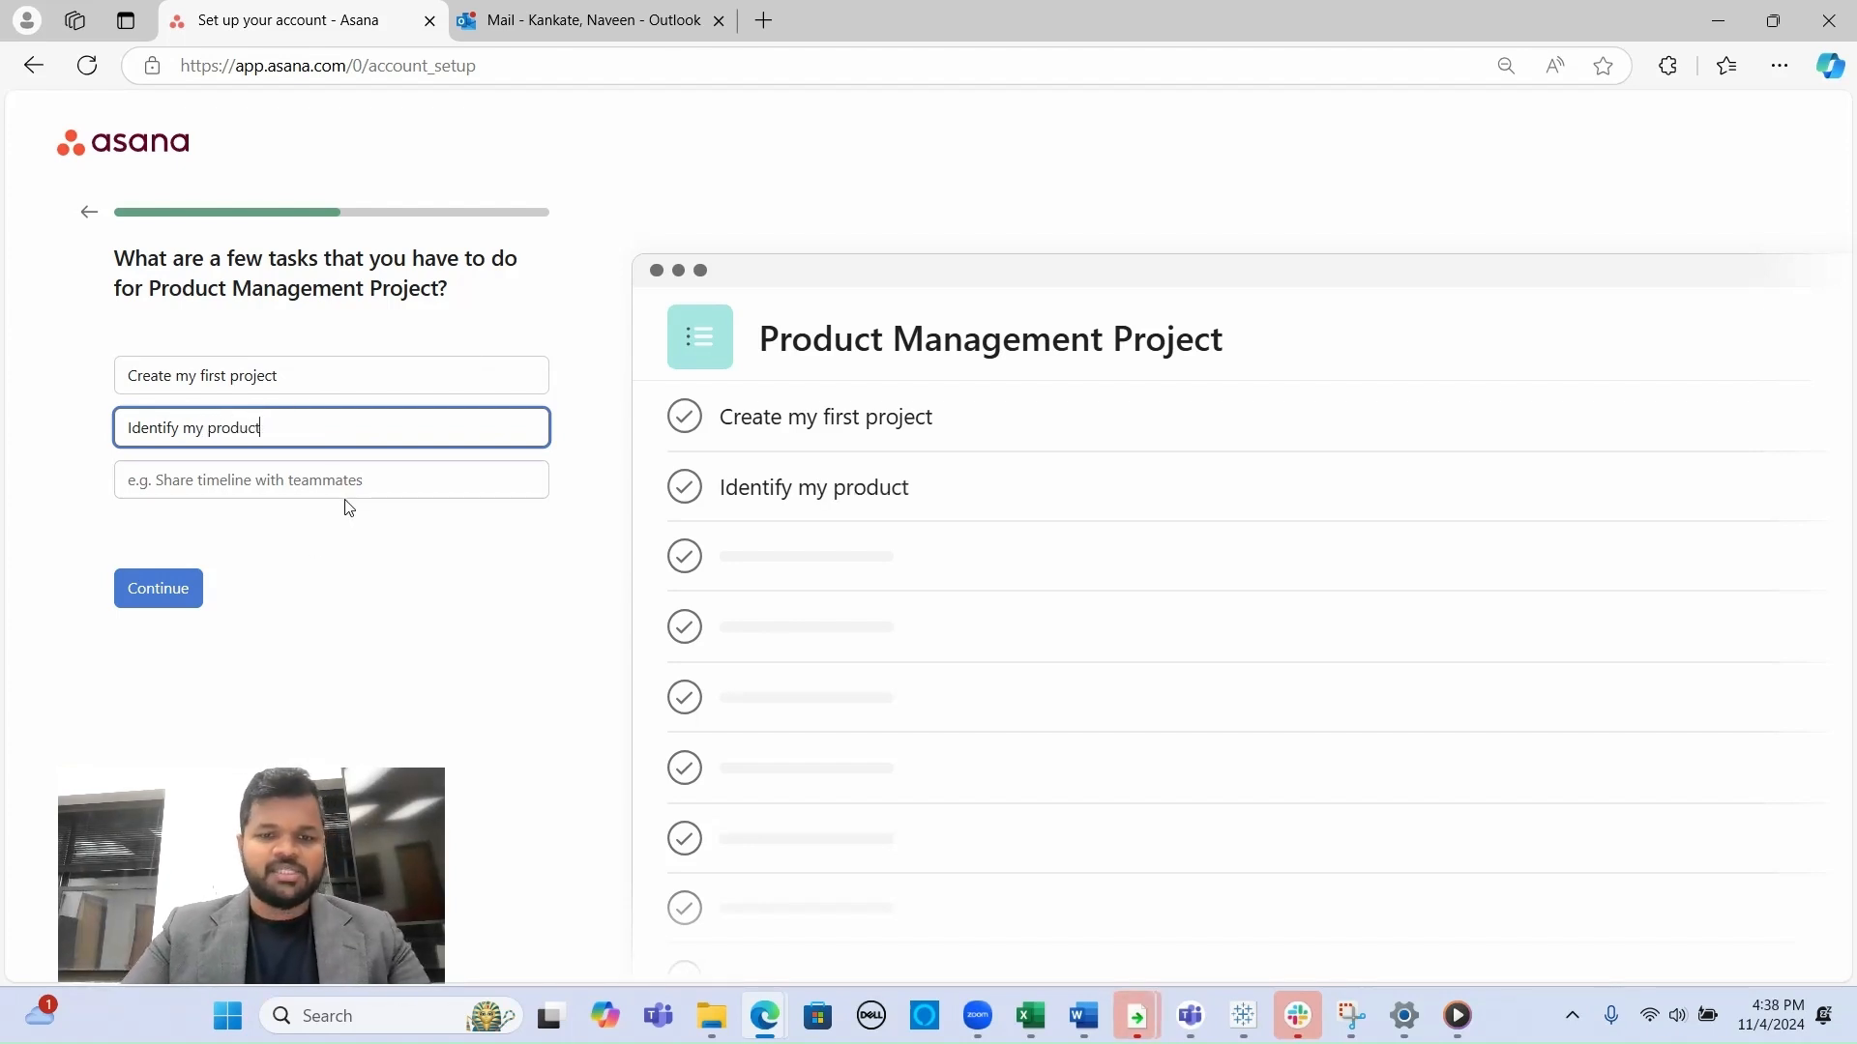
- Submit the tasks, then paste the emailed six-digit code to verify the email address
{"action": "left_click", "coordinate": [144, 602]}
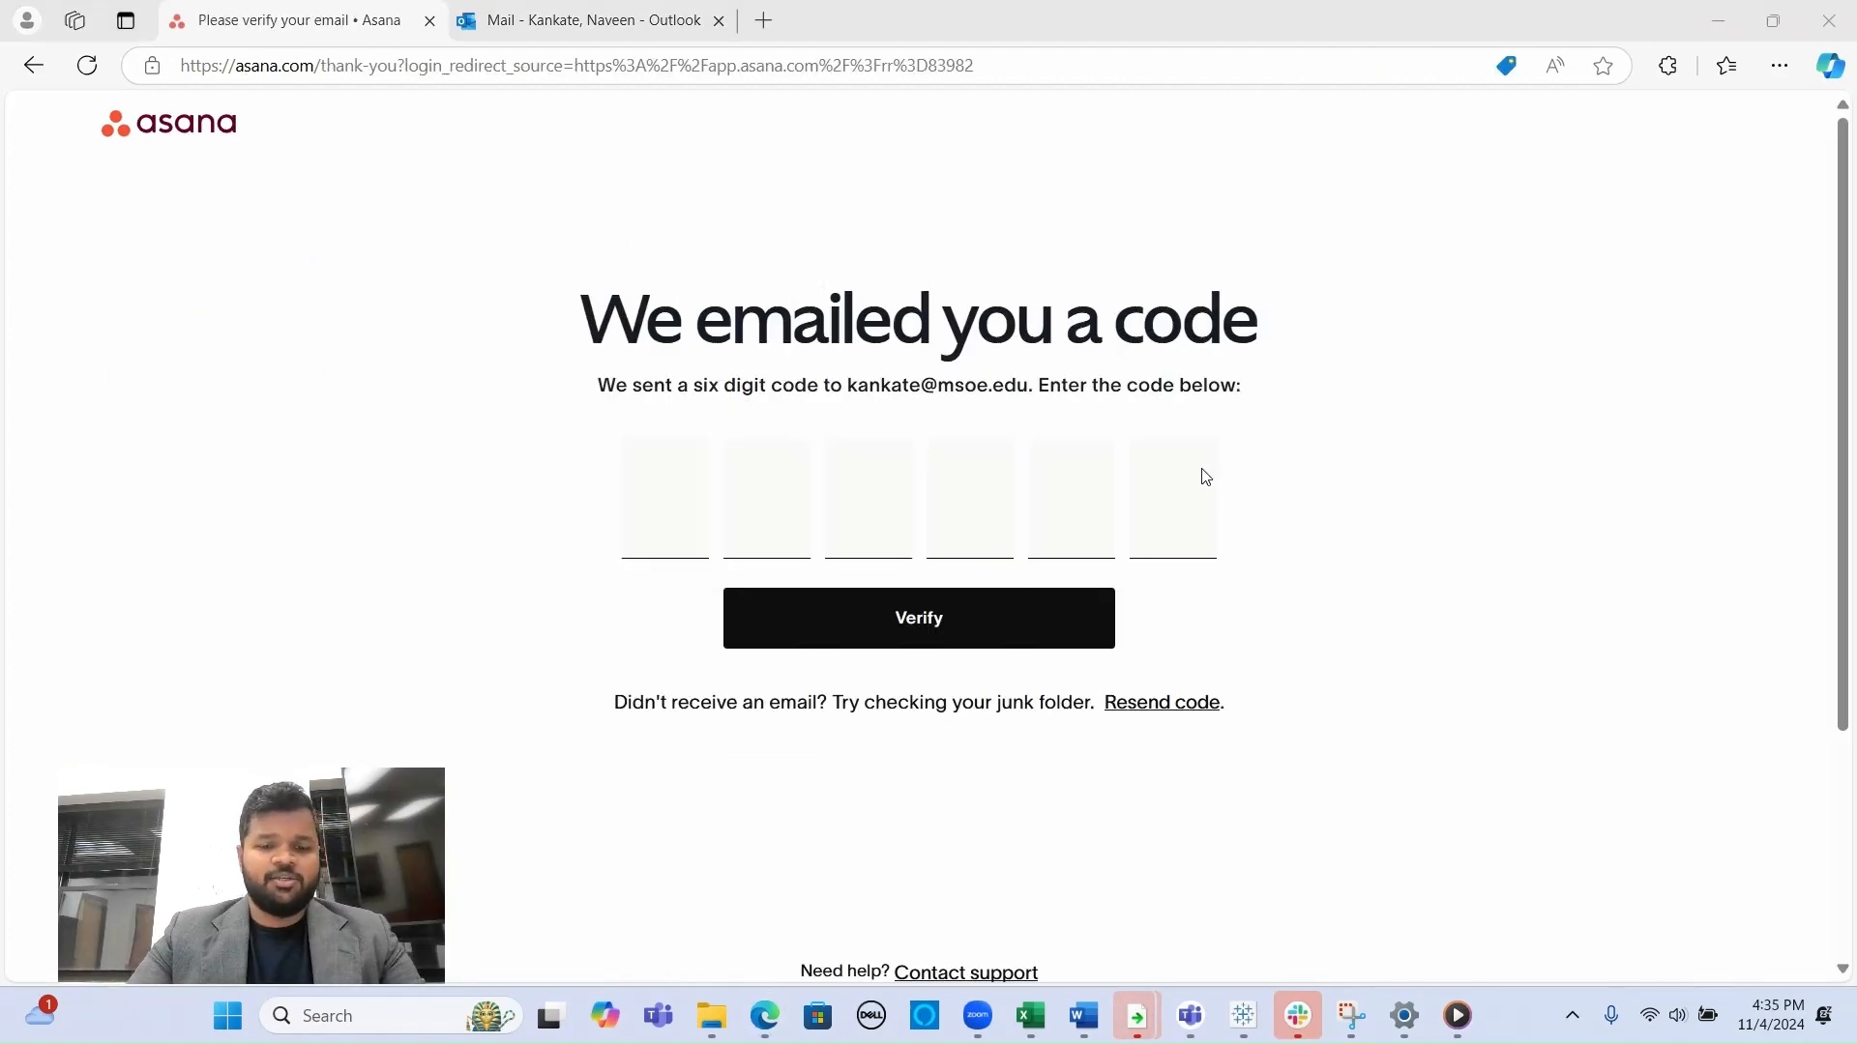
{"action": "left_click", "coordinate": [659, 511]}
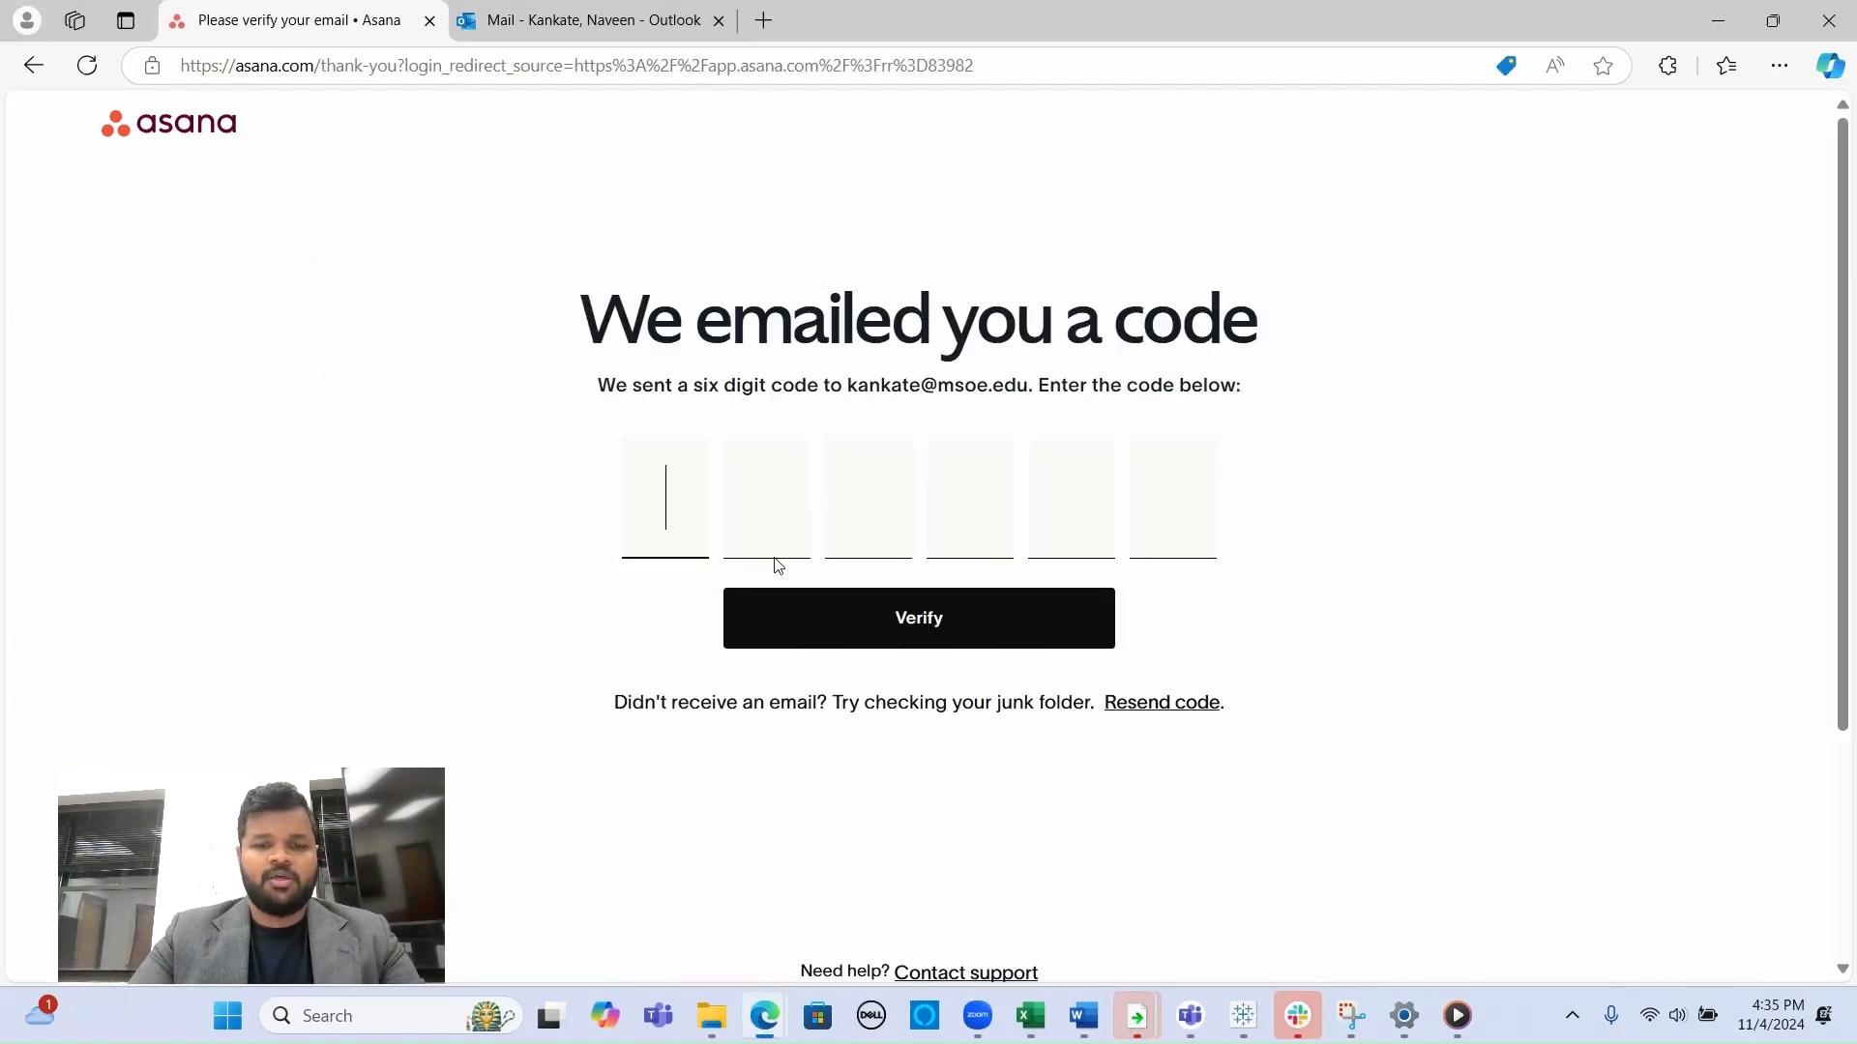
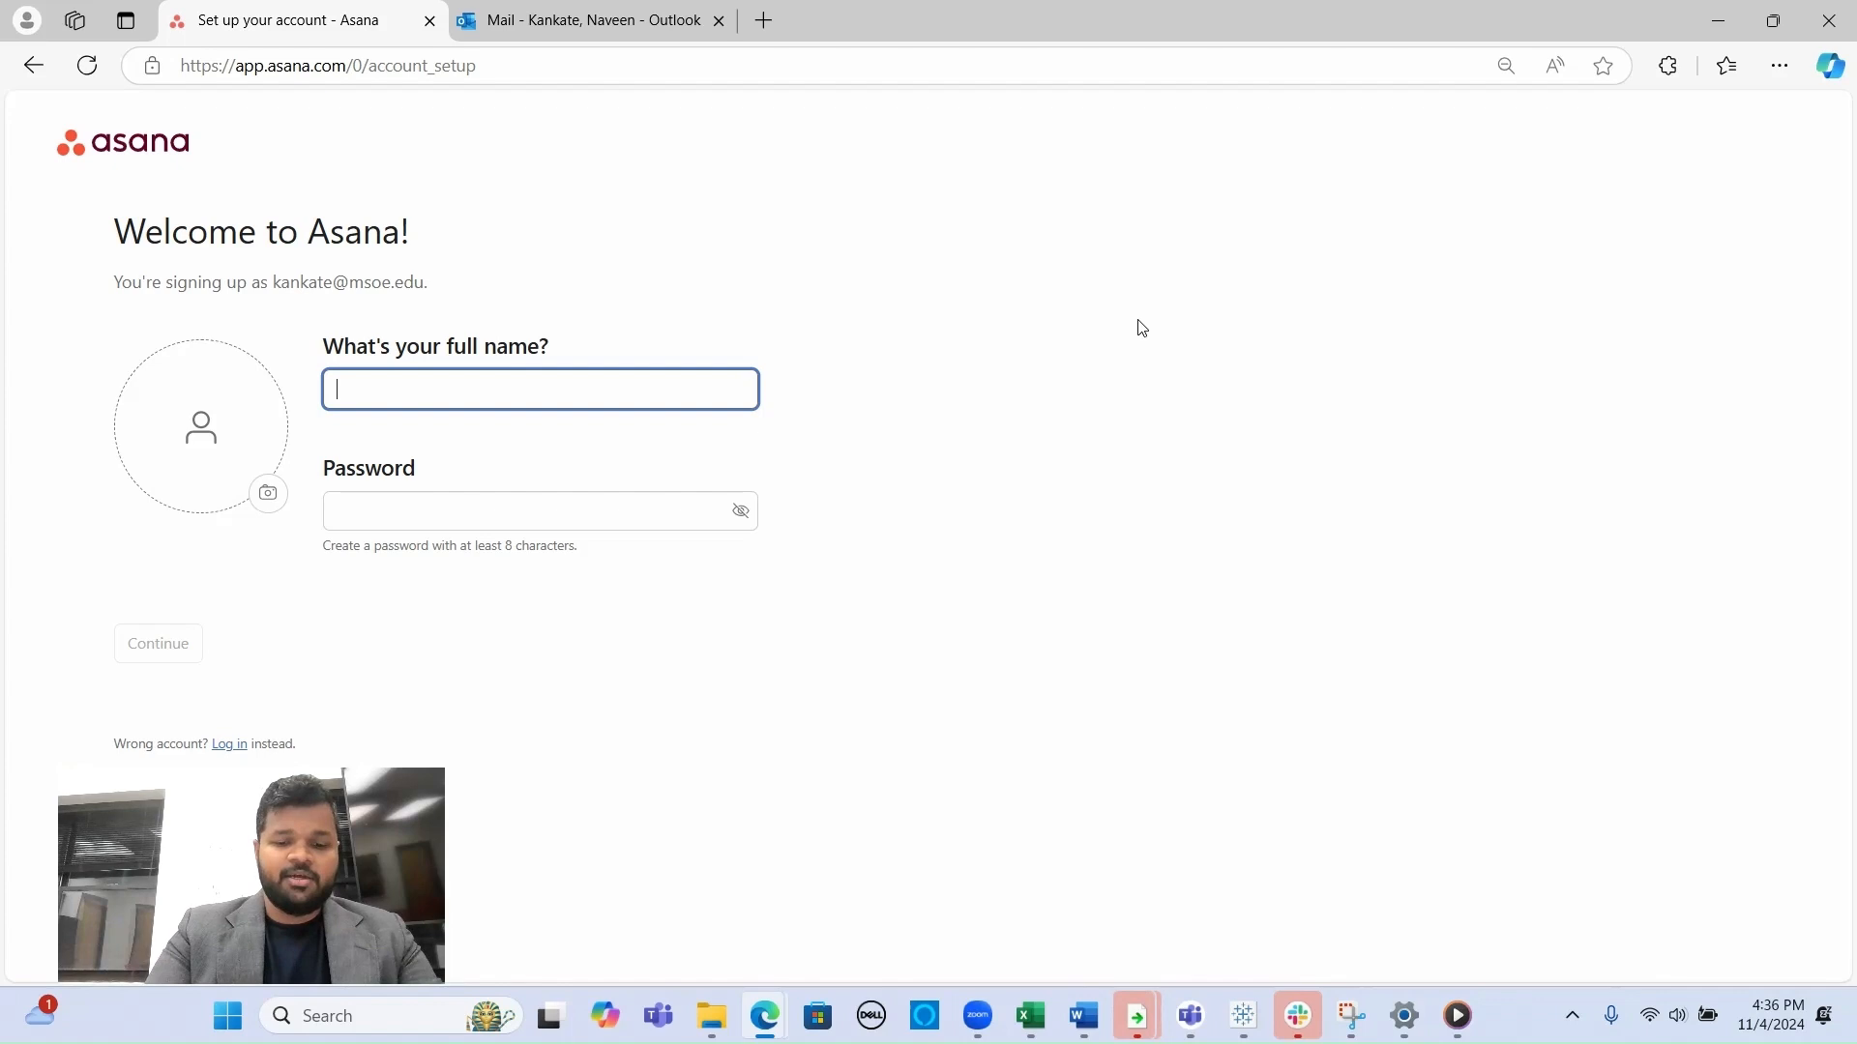
- Enter your full name and a password on the Welcome page and submit them
{"action": "type", "text": "Naveen Kanka"}
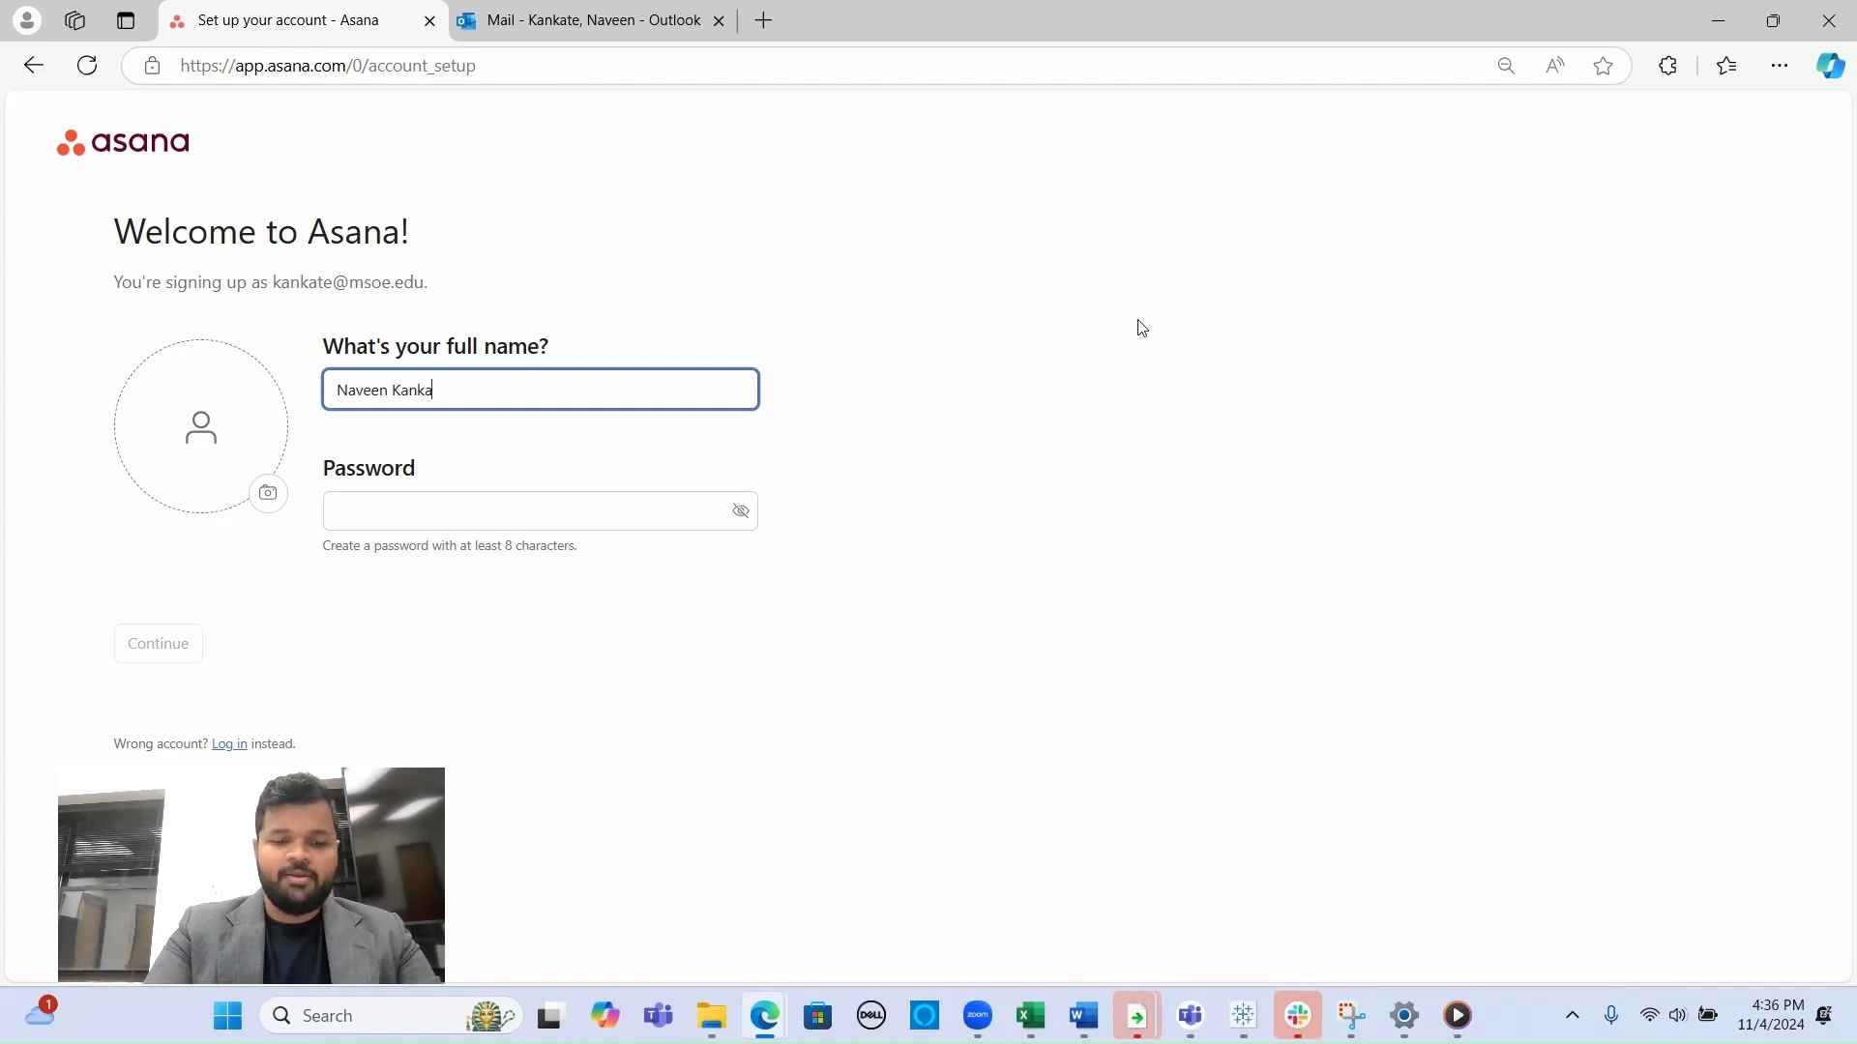
{"action": "type", "text": "te"}
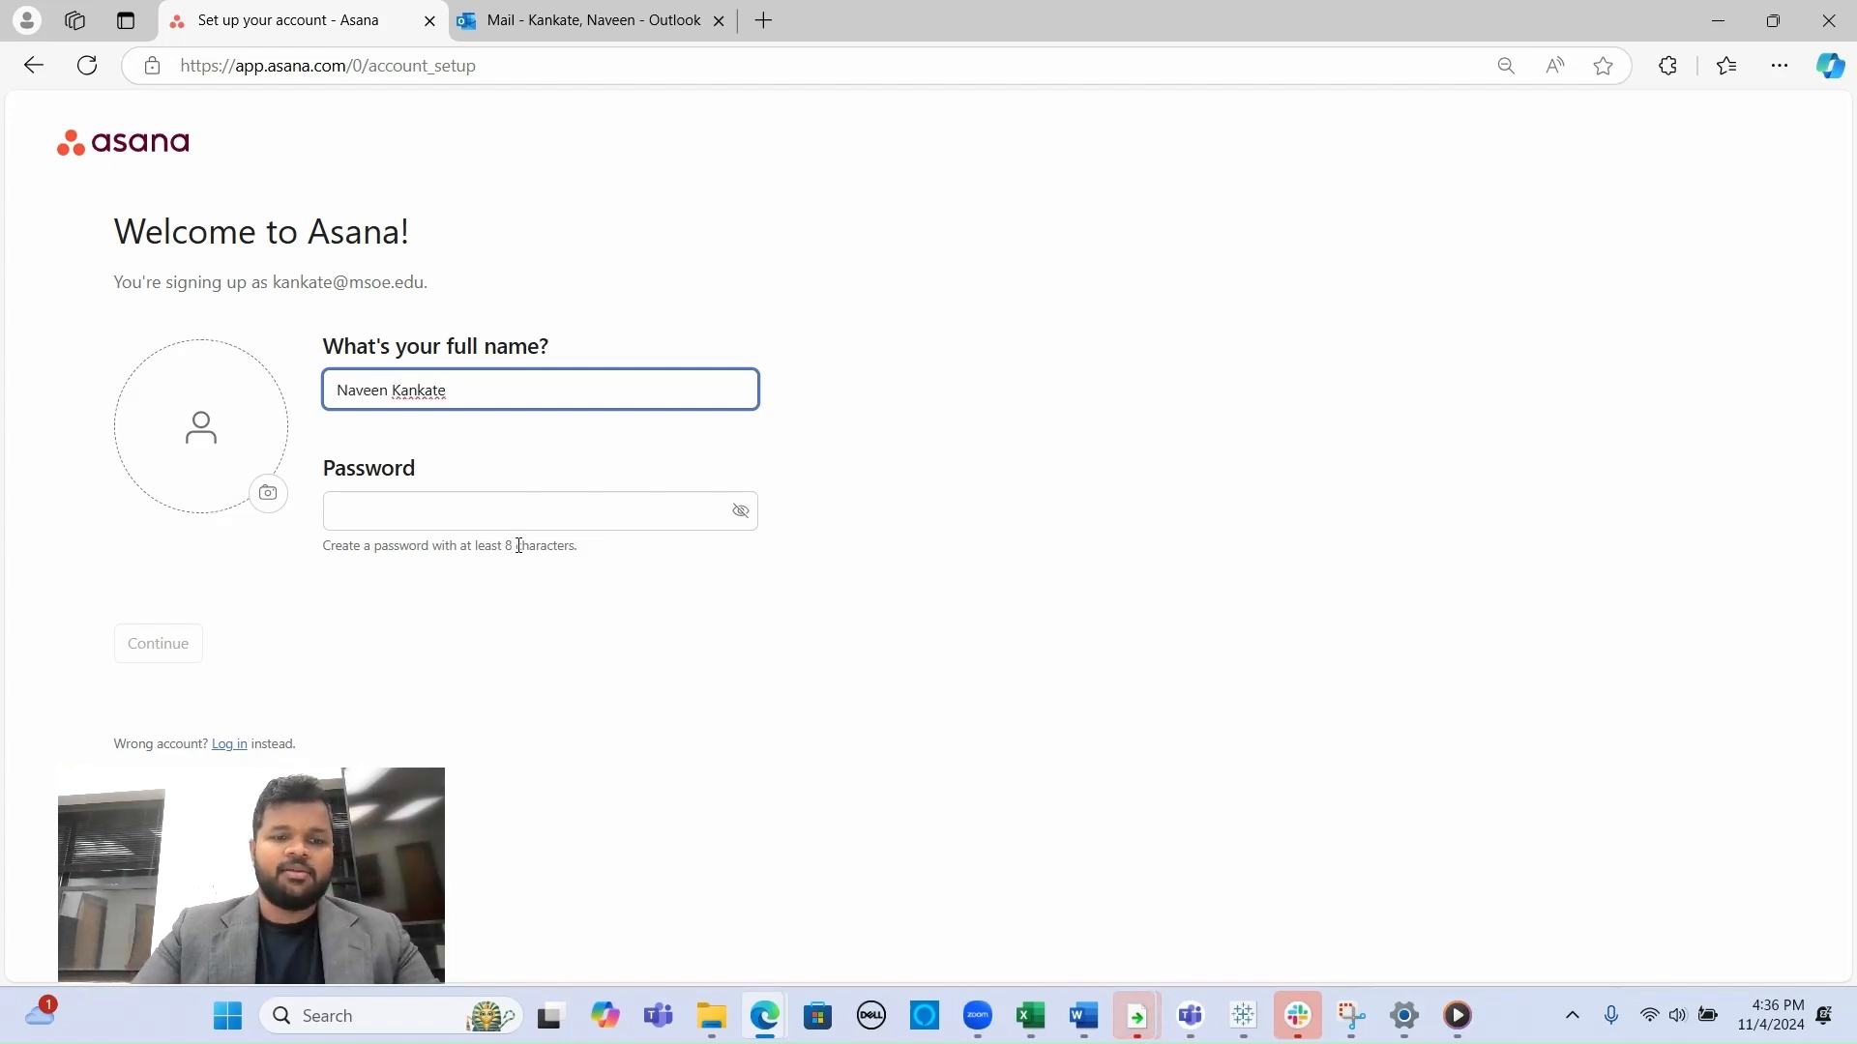
{"action": "left_click", "coordinate": [510, 495]}
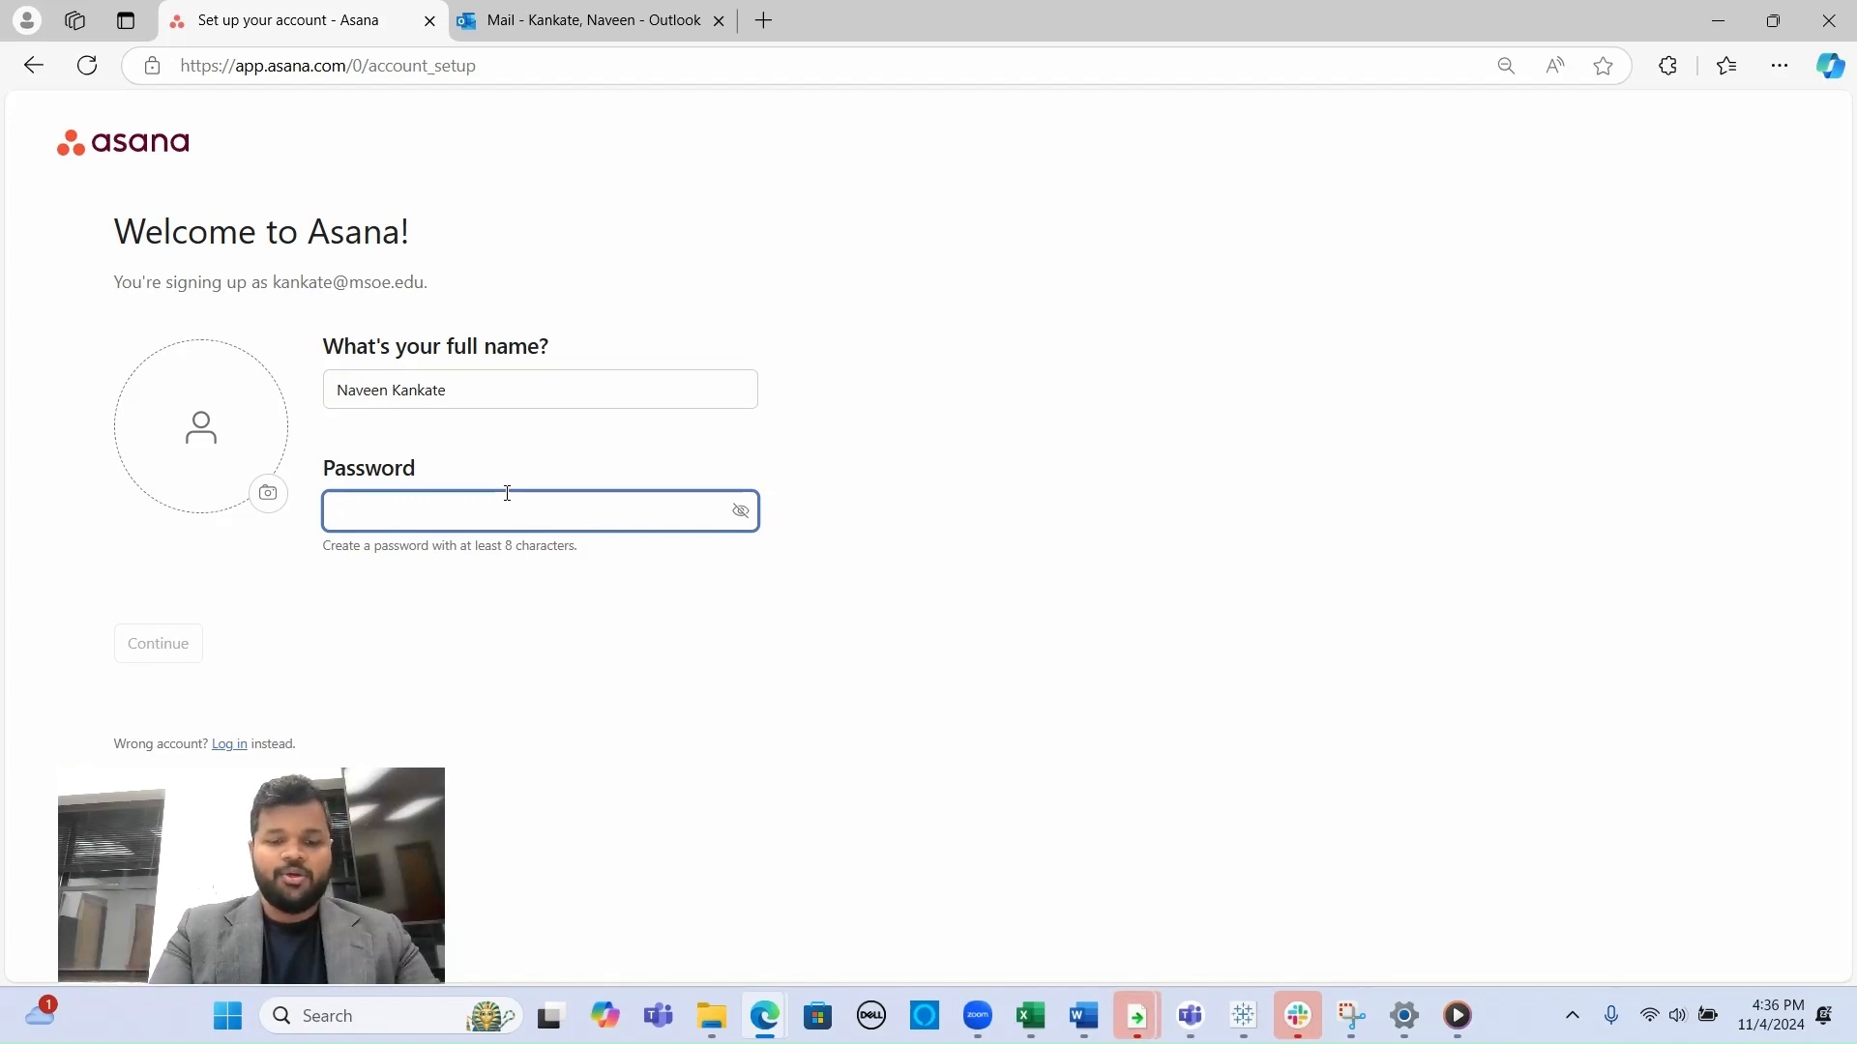
{"action": "type", "text": "*"}
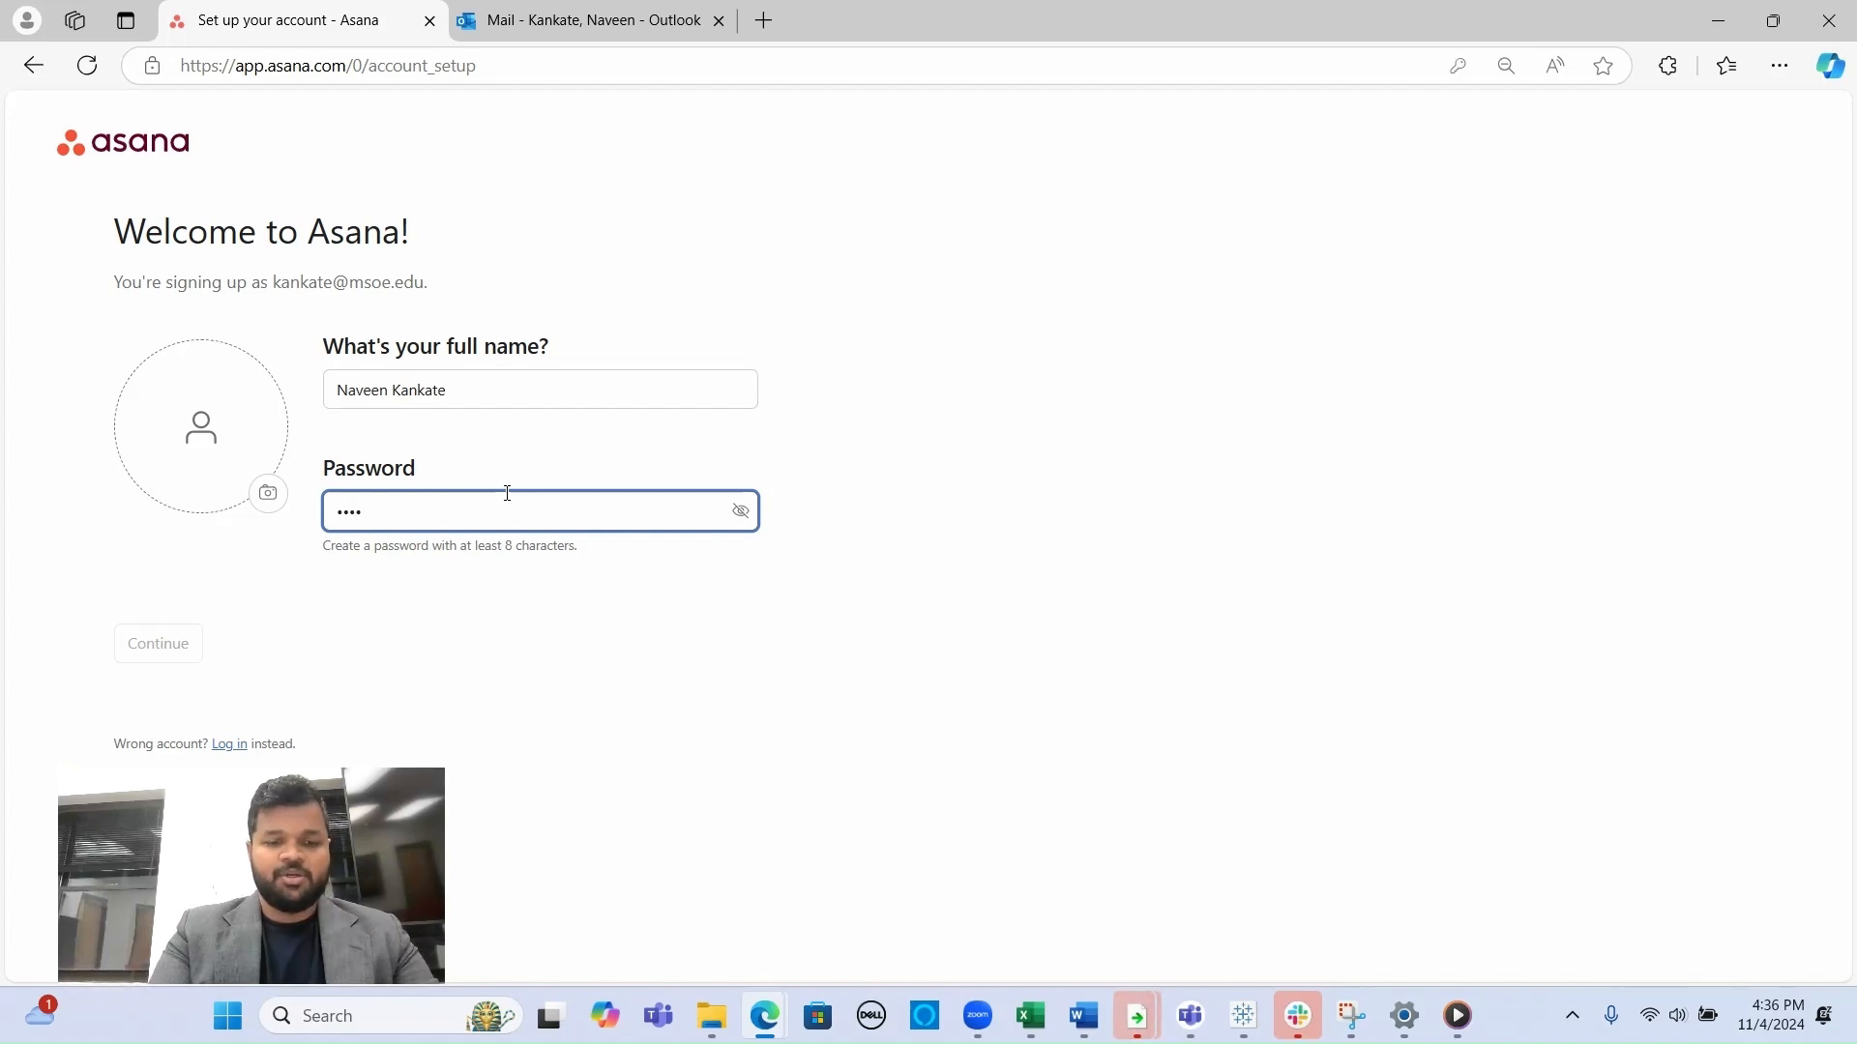
{"action": "type", "text": "***"}
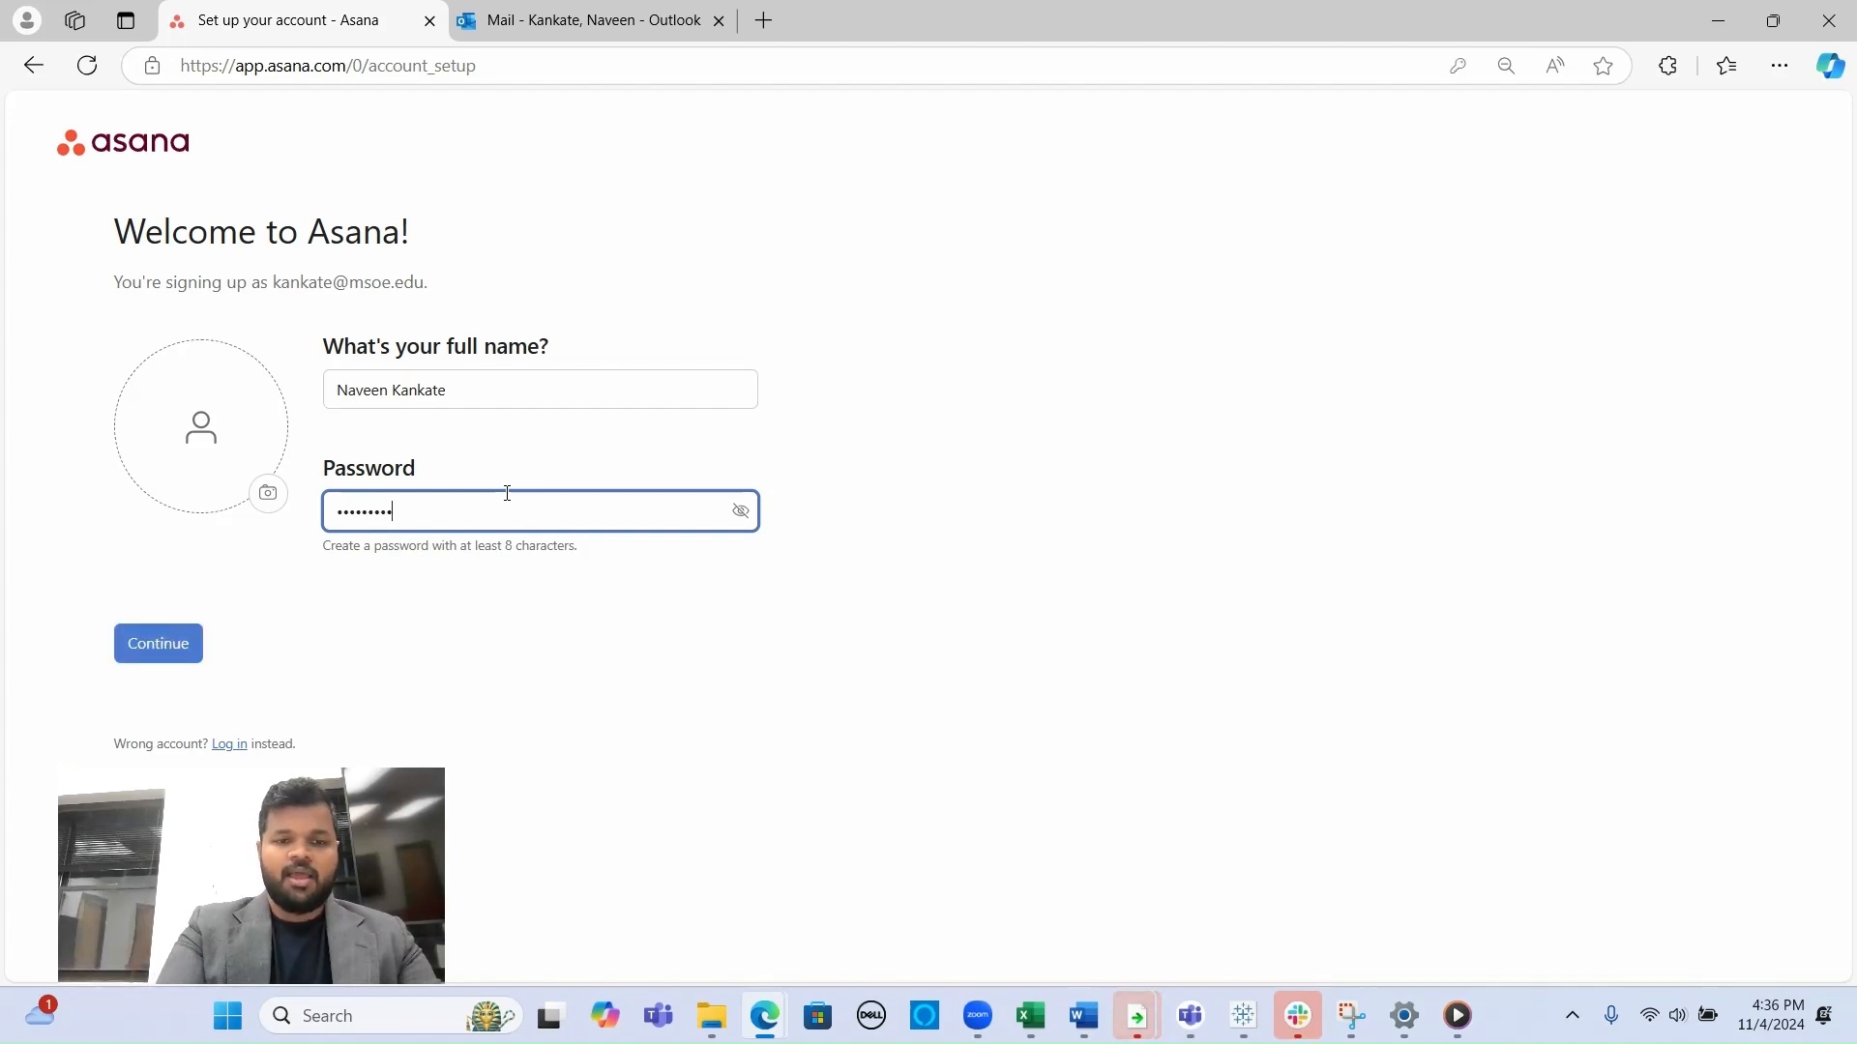
{"action": "left_click", "coordinate": [164, 648]}
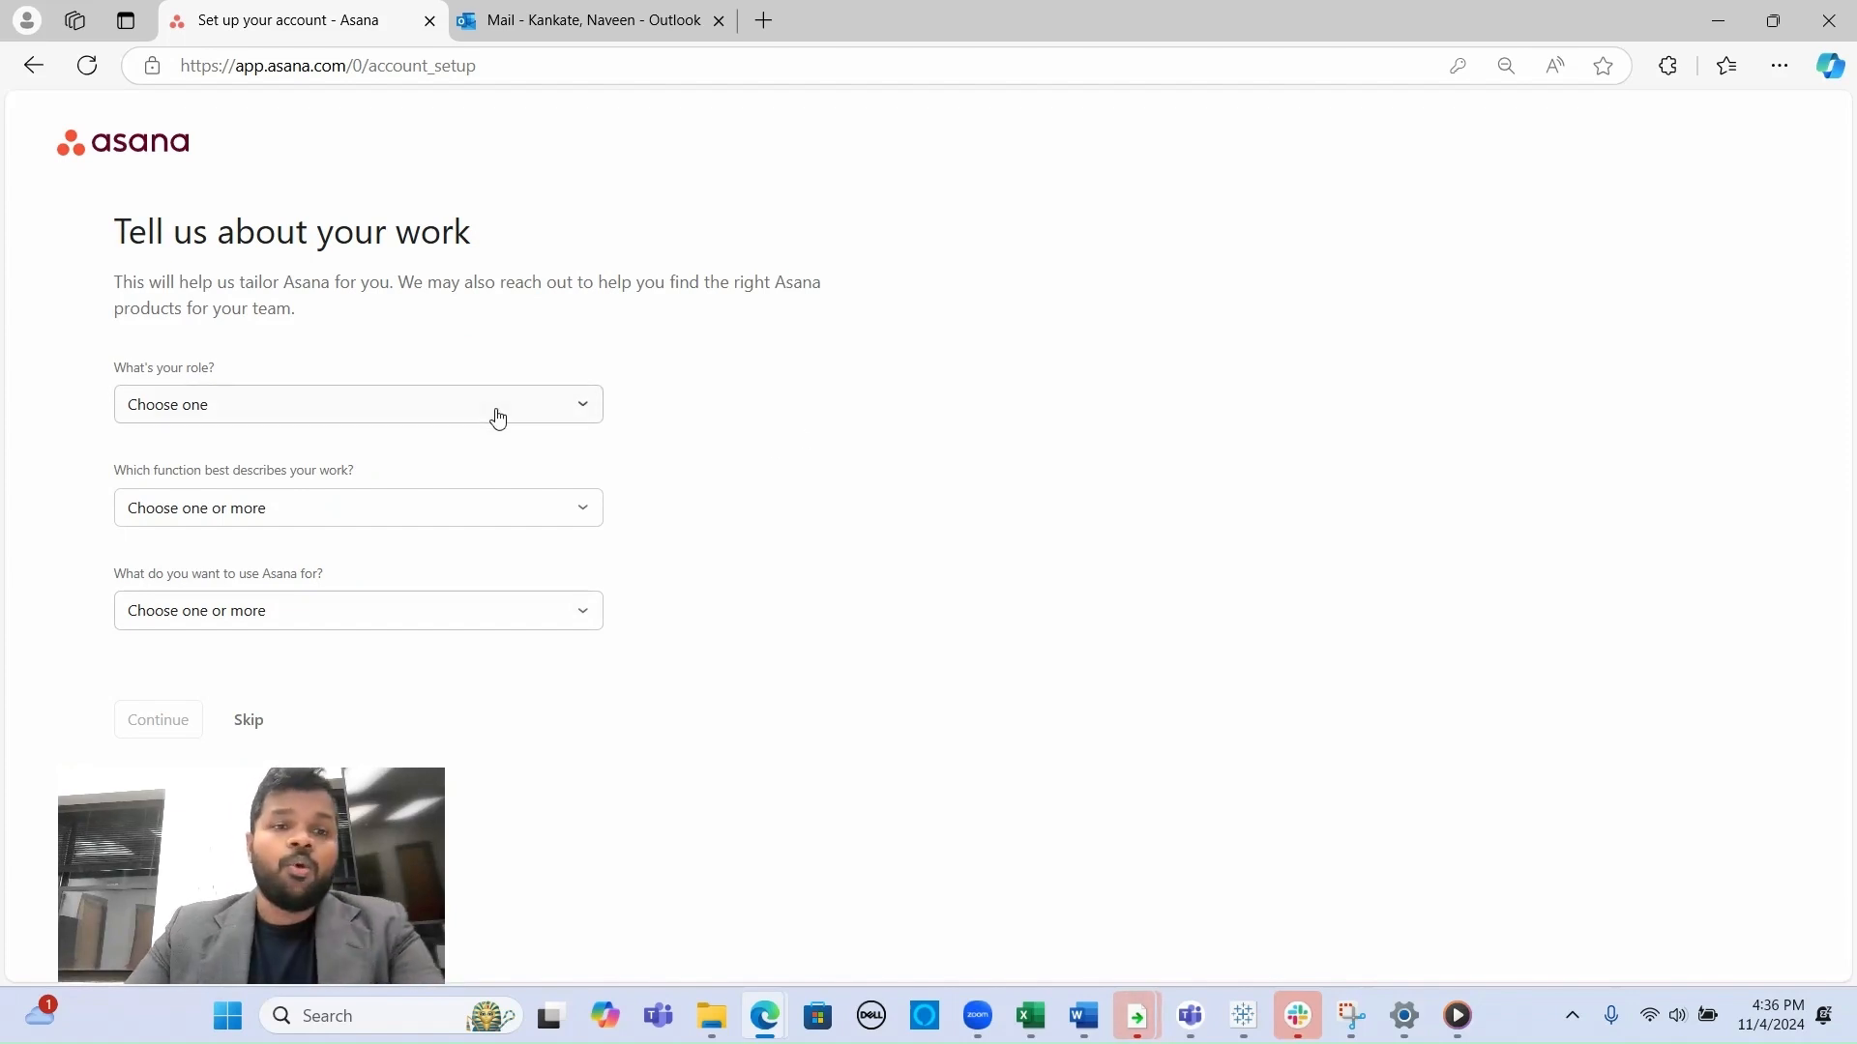
- Set the role to Team member / Individual contributor and the function to Product Management
{"action": "left_click", "coordinate": [465, 414]}
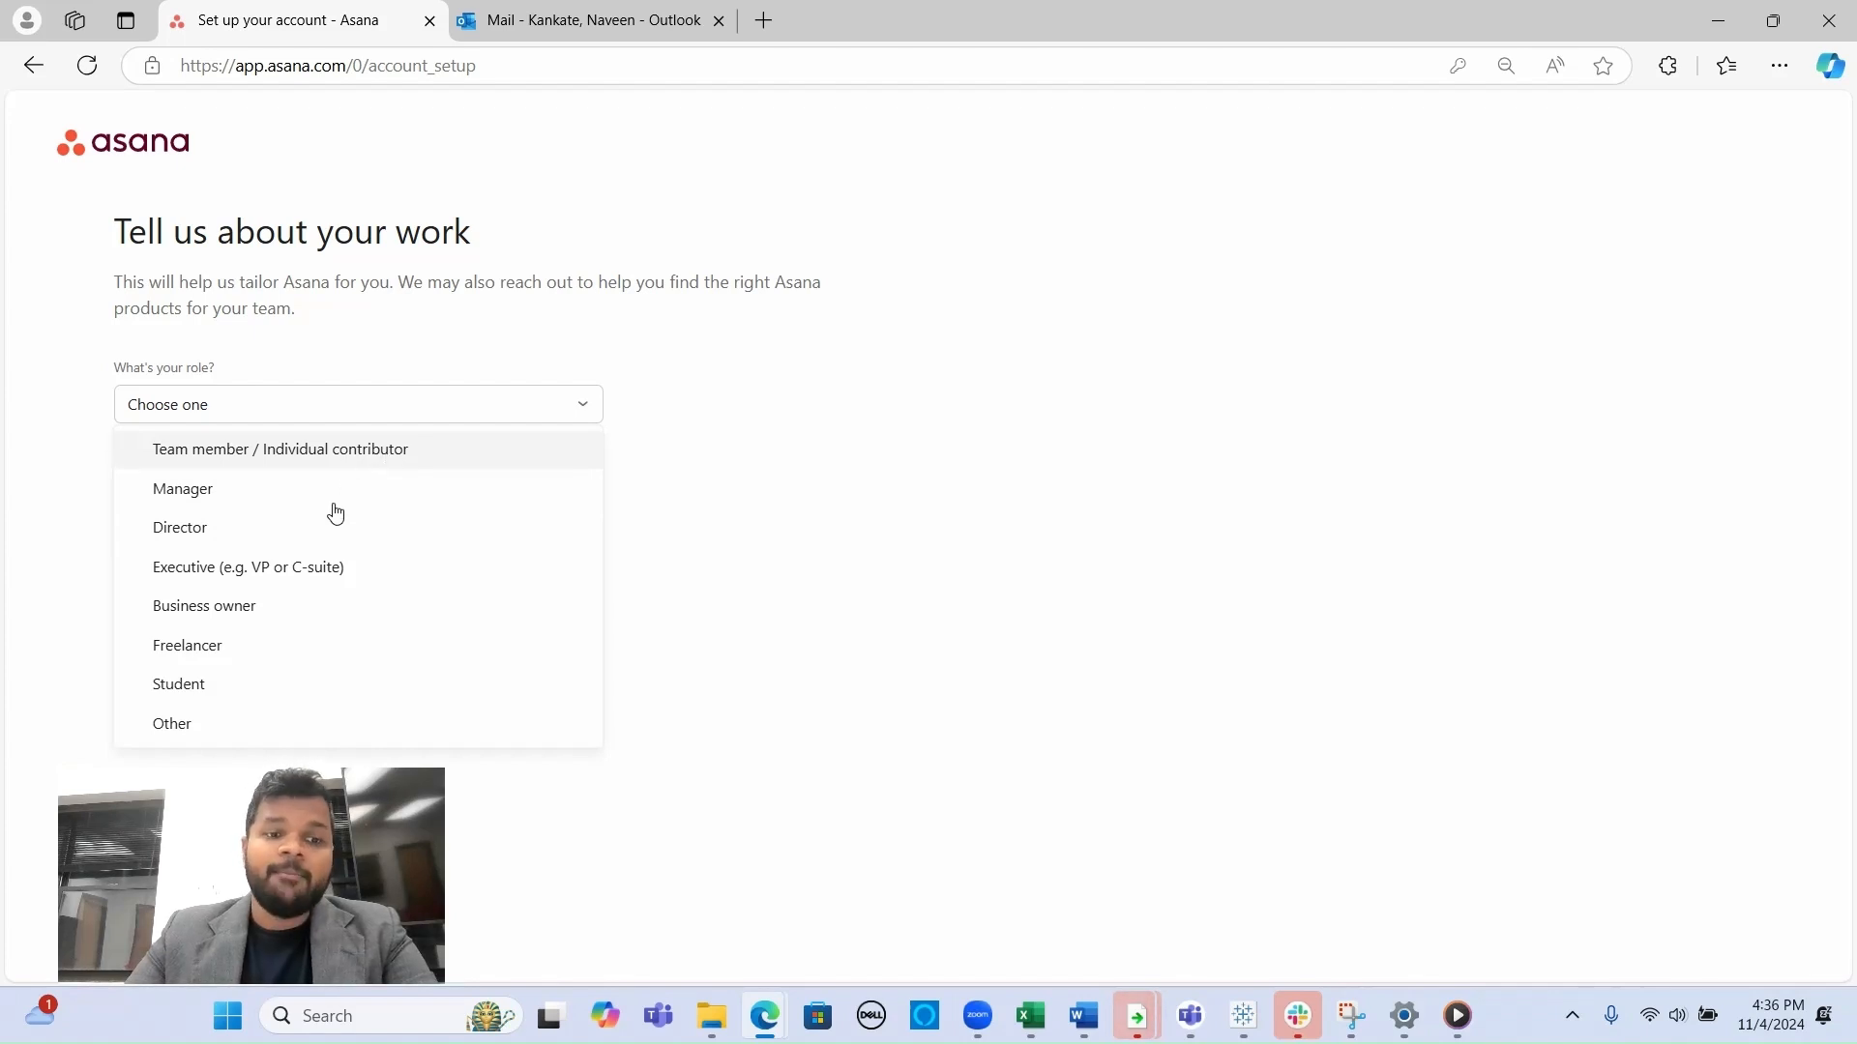
{"action": "left_click", "coordinate": [235, 452]}
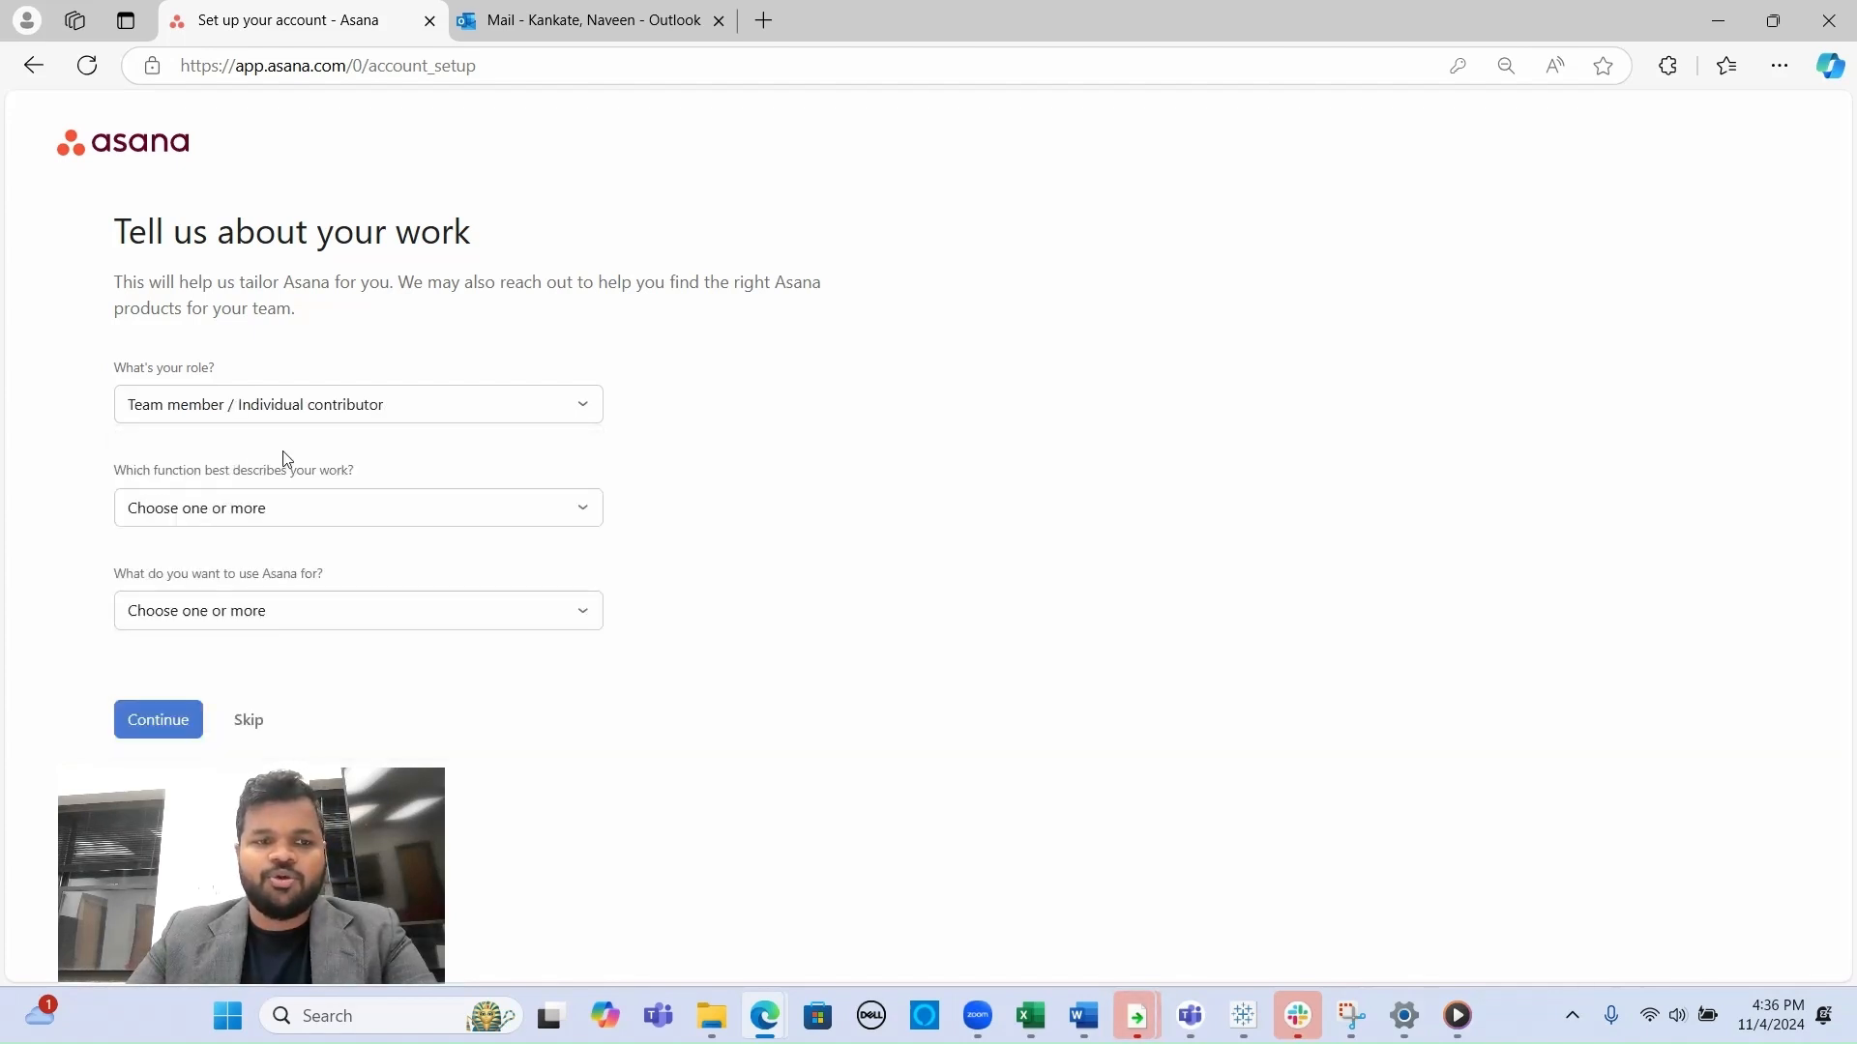
{"action": "left_click", "coordinate": [414, 510]}
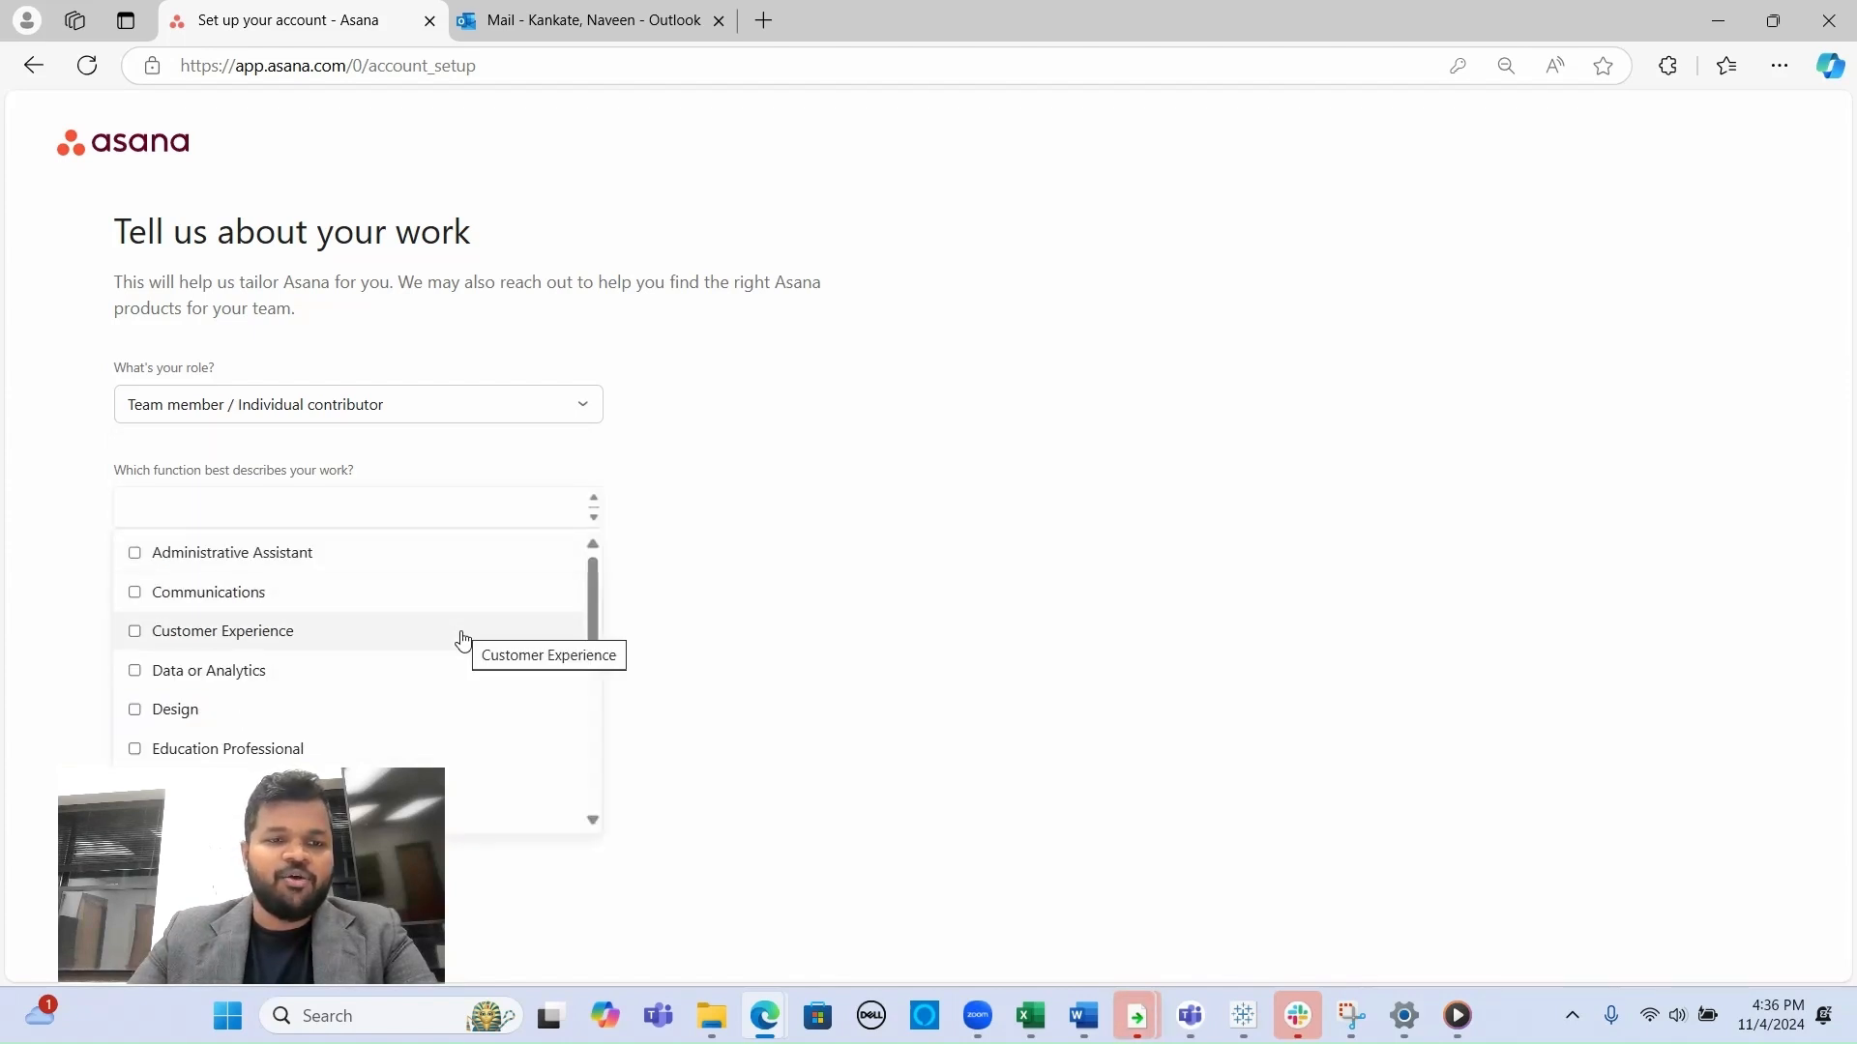
{"action": "scroll", "coordinate": [469, 648], "scroll_direction": "down", "scroll_amount": 2}
{"action": "scroll", "coordinate": [469, 653], "scroll_direction": "down", "scroll_amount": 3}
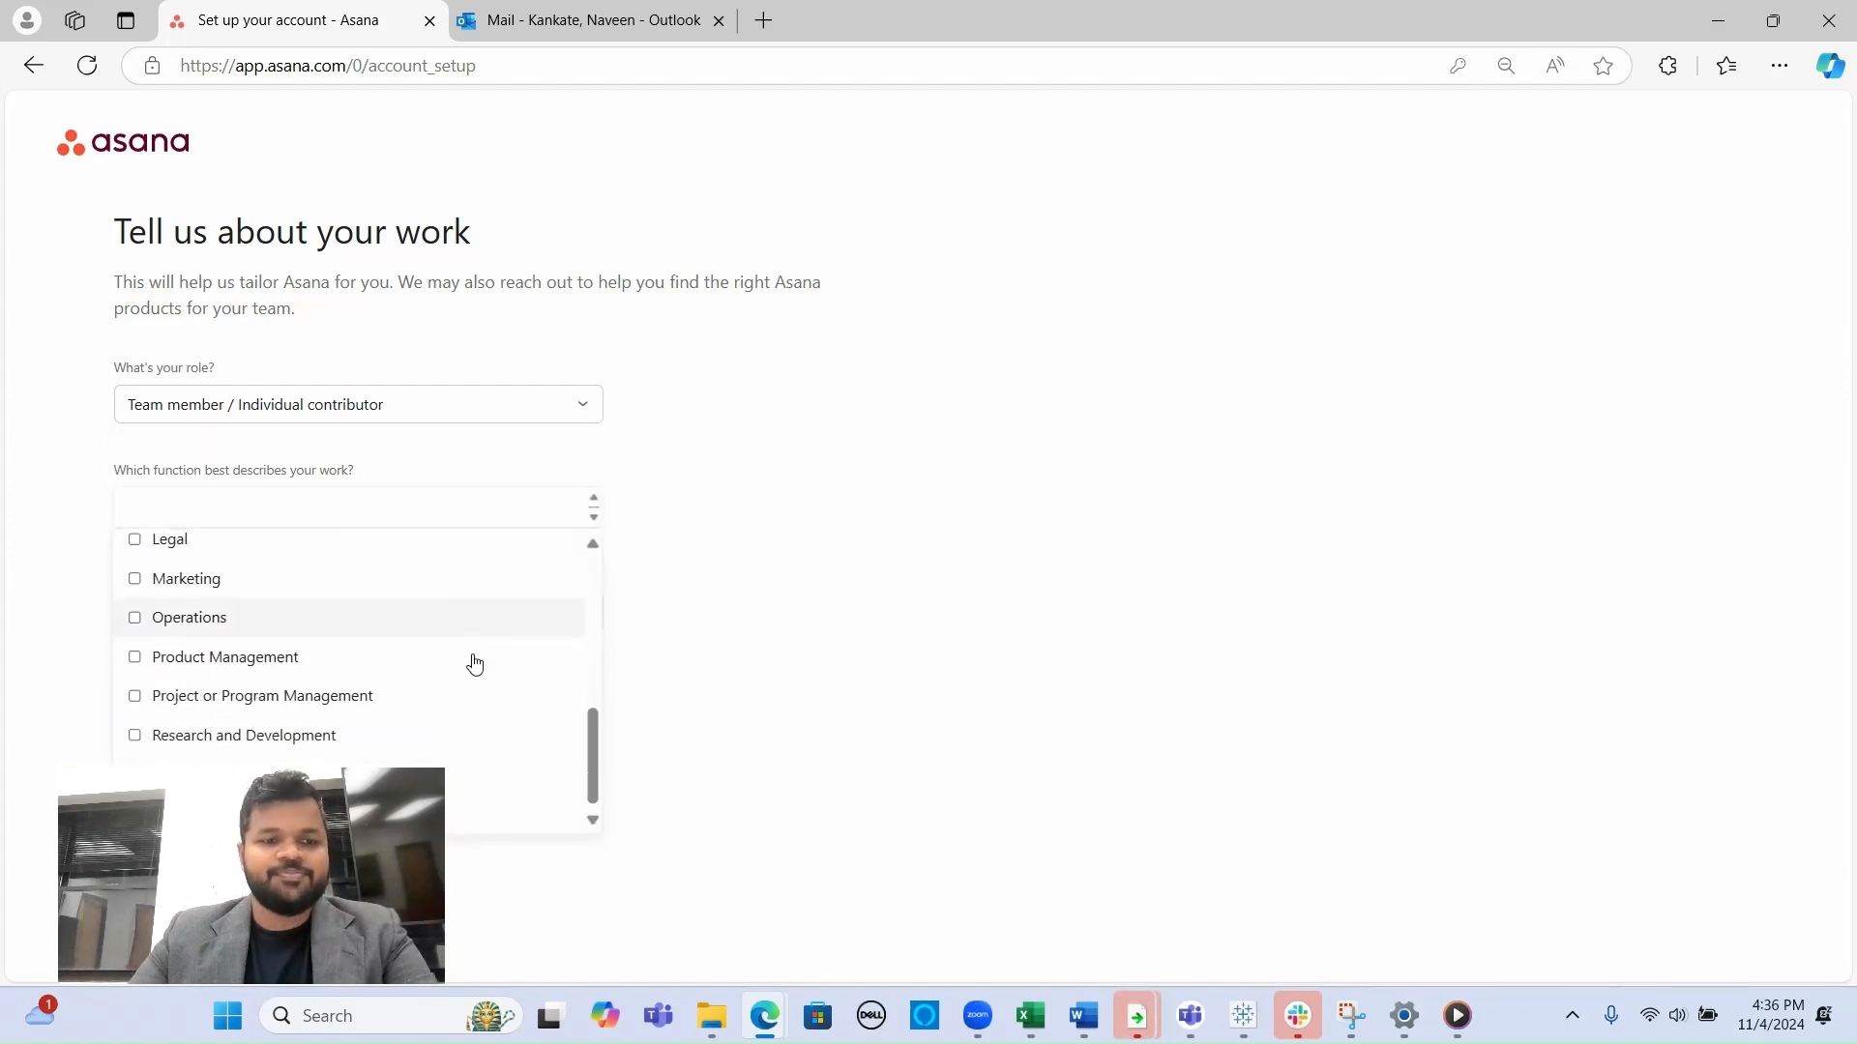
{"action": "left_click", "coordinate": [135, 659]}
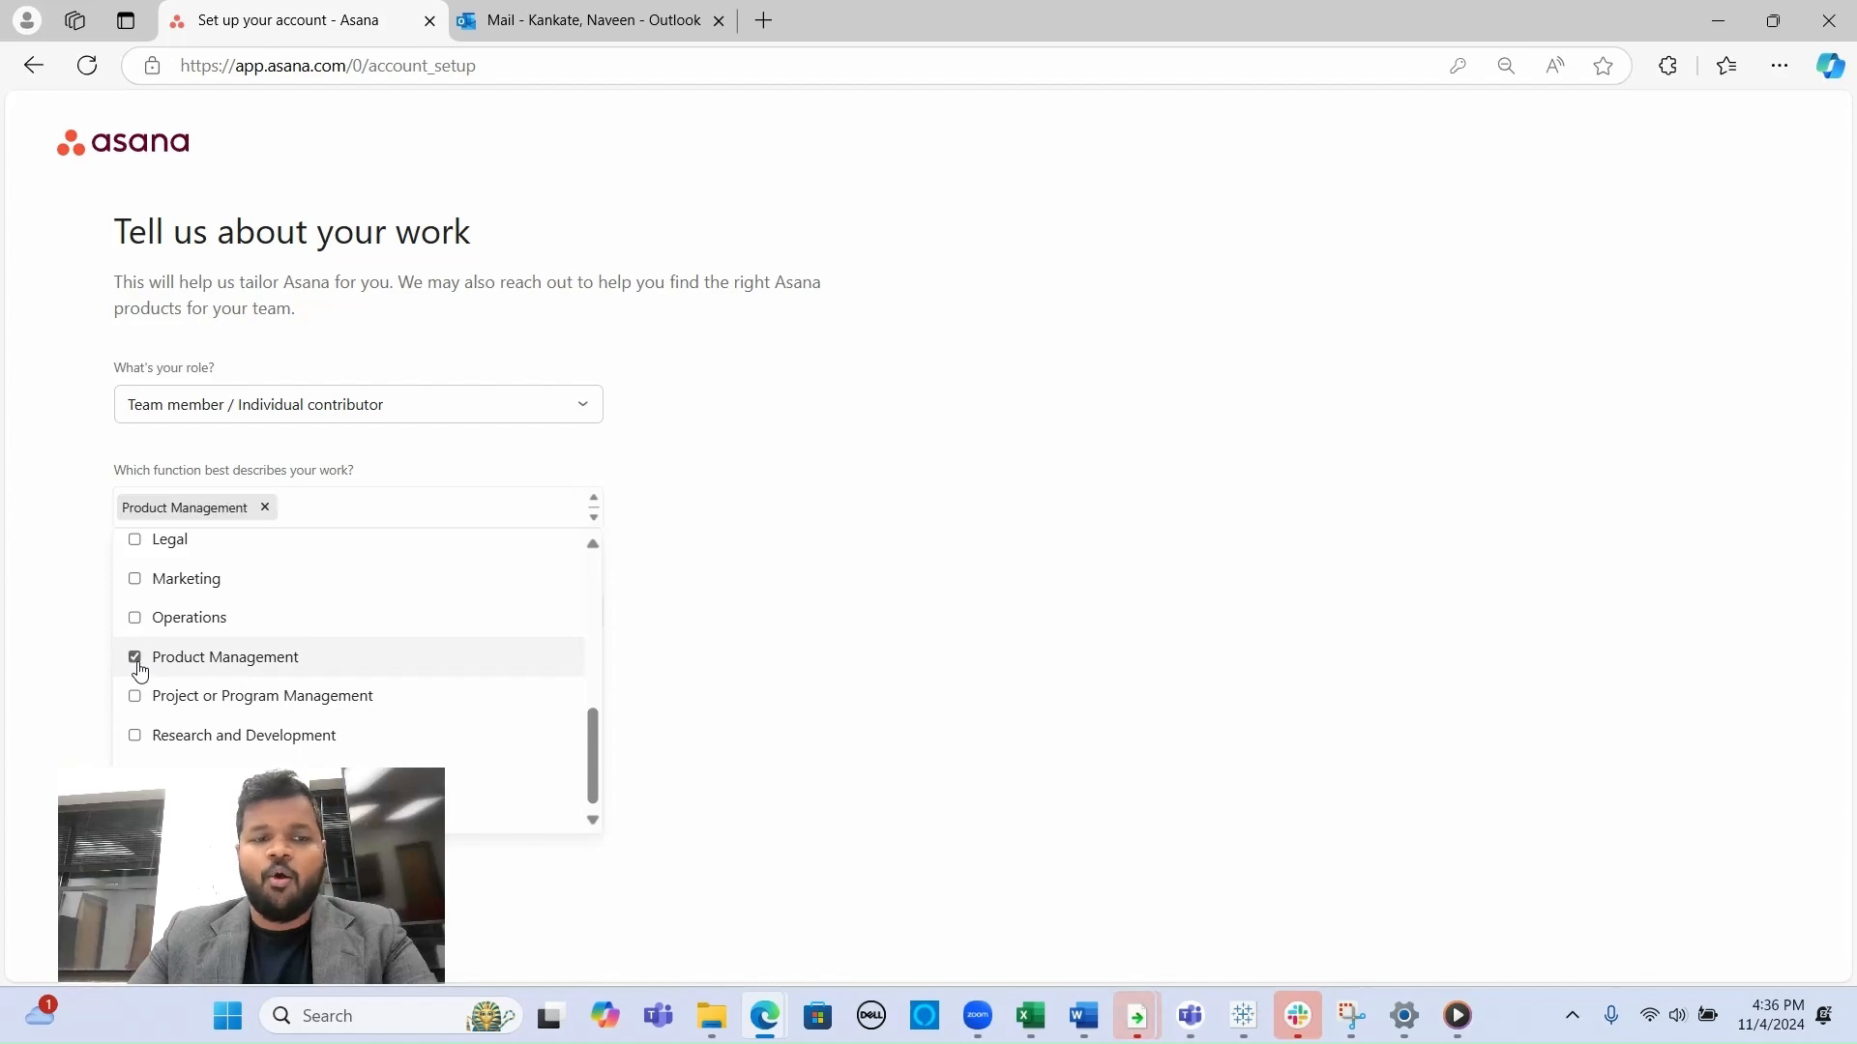
{"action": "left_click", "coordinate": [711, 543]}
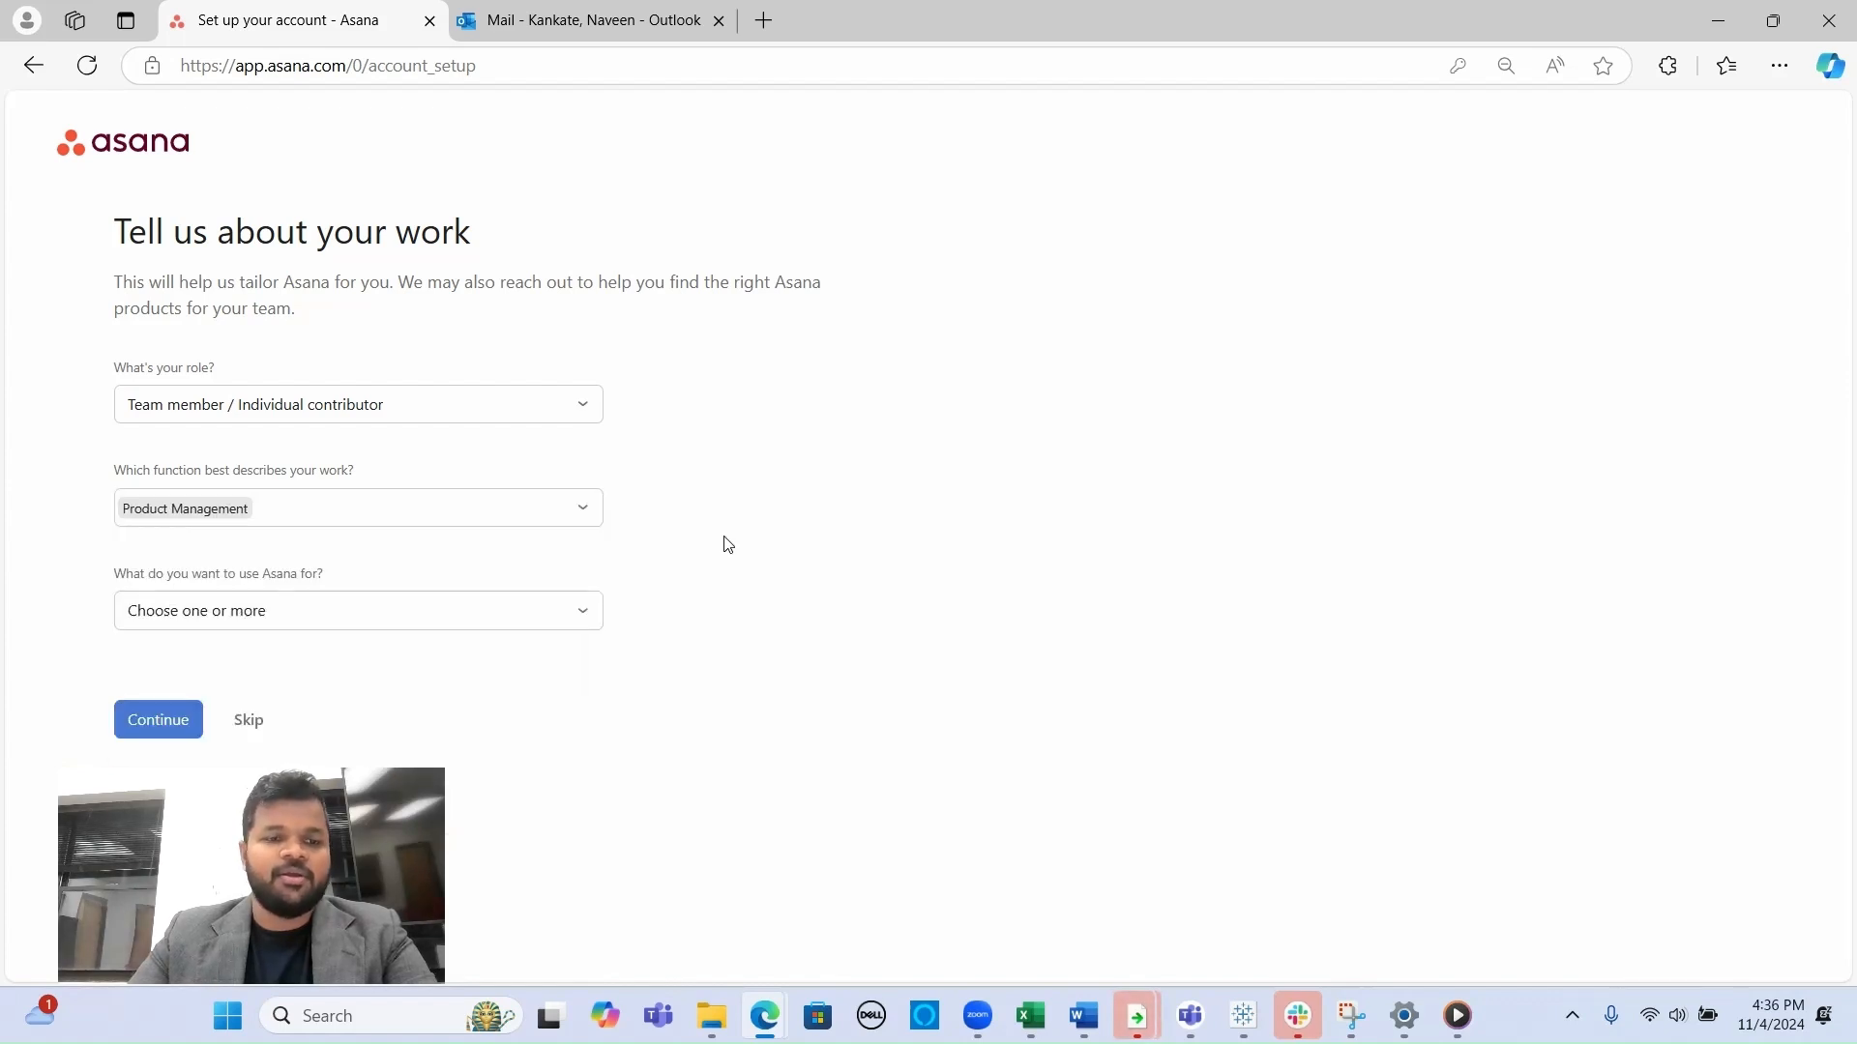
- Select Product launches, Sprint planning, User story mapping, Customer requests and Backlog grooming as uses, then continue
{"action": "left_click", "coordinate": [305, 626]}
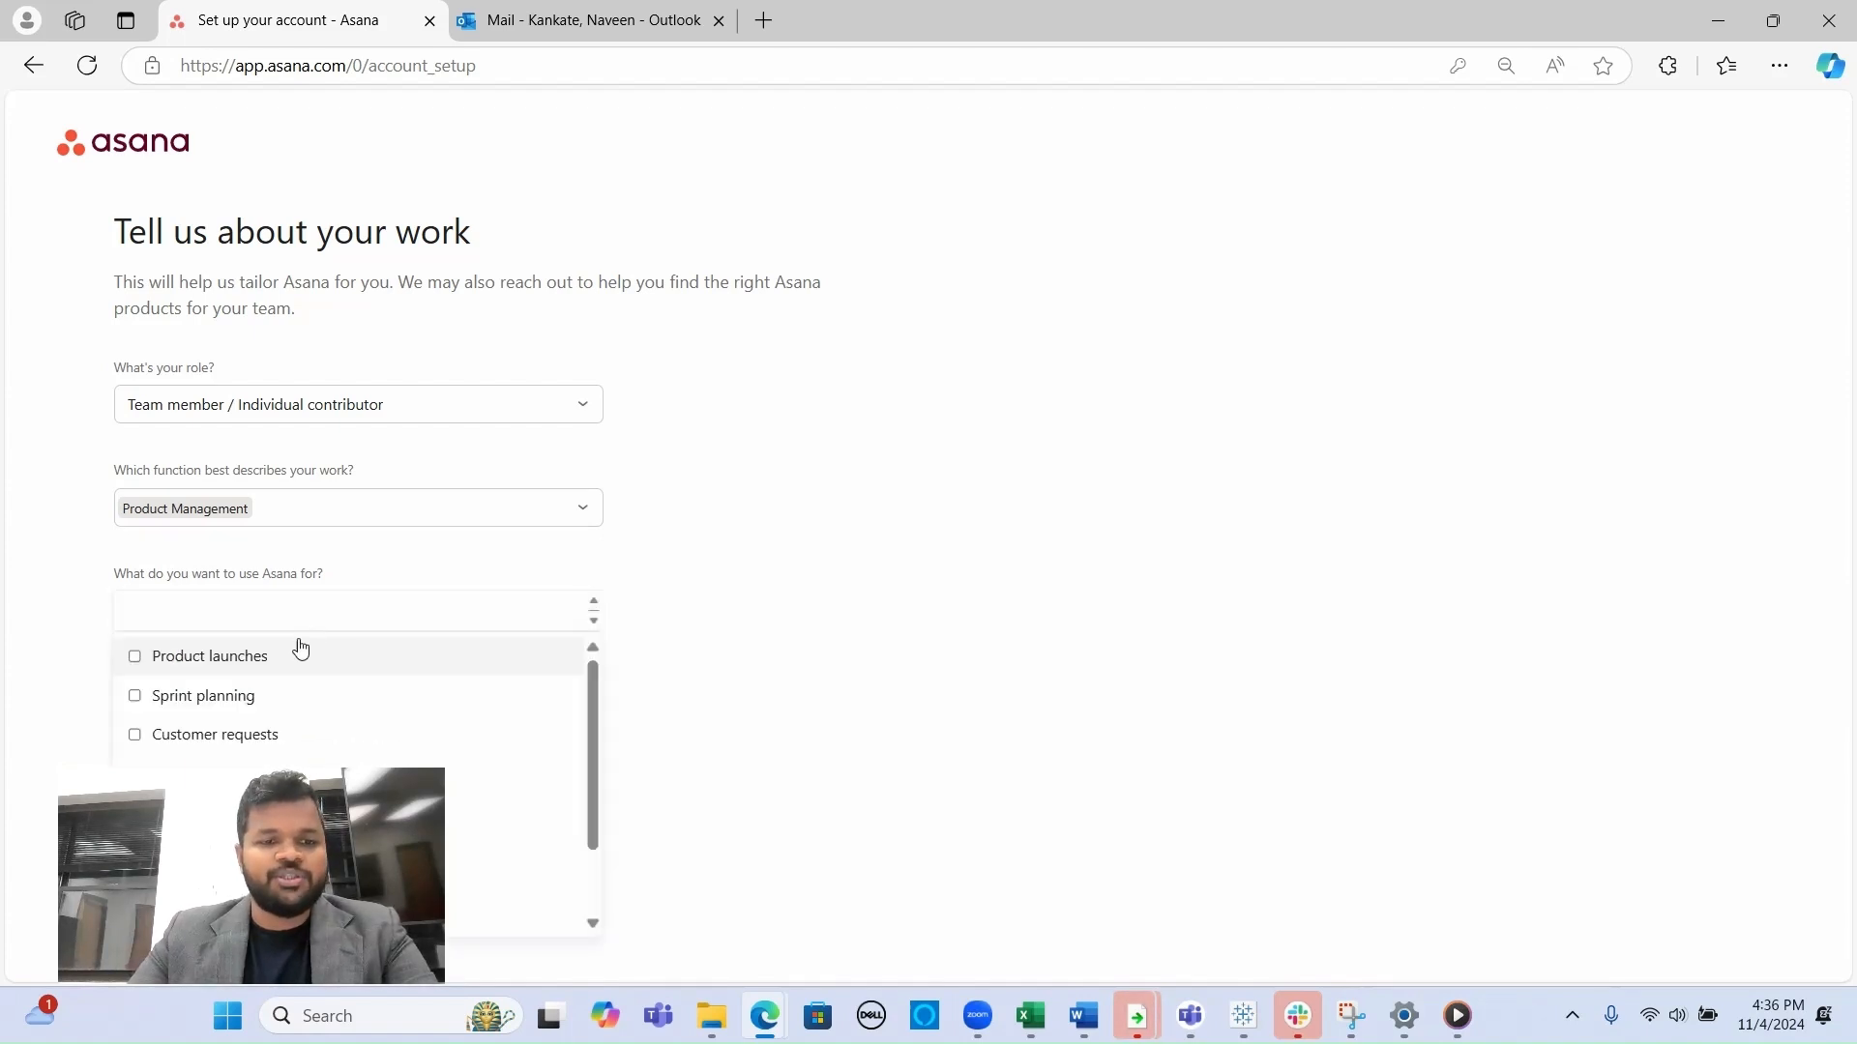
{"action": "left_click", "coordinate": [143, 667]}
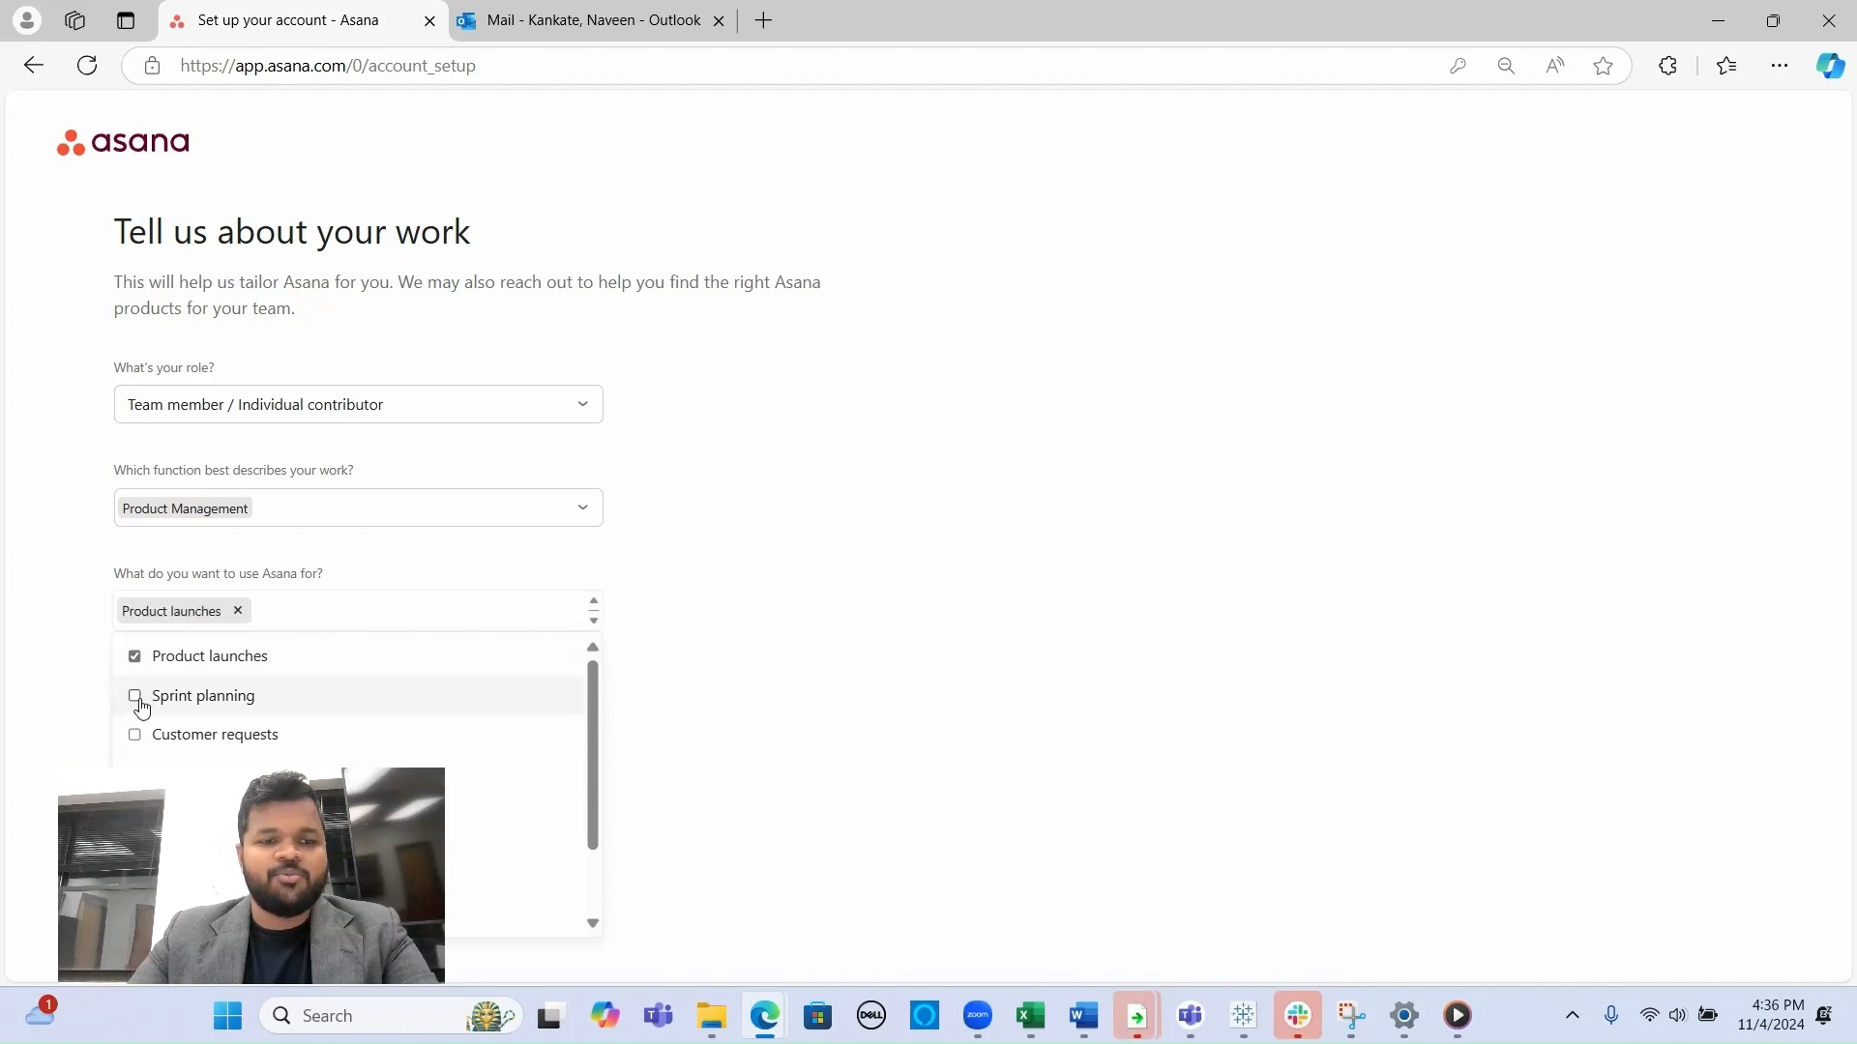
{"action": "left_click", "coordinate": [161, 707]}
{"action": "scroll", "coordinate": [406, 718], "scroll_direction": "down", "scroll_amount": 2}
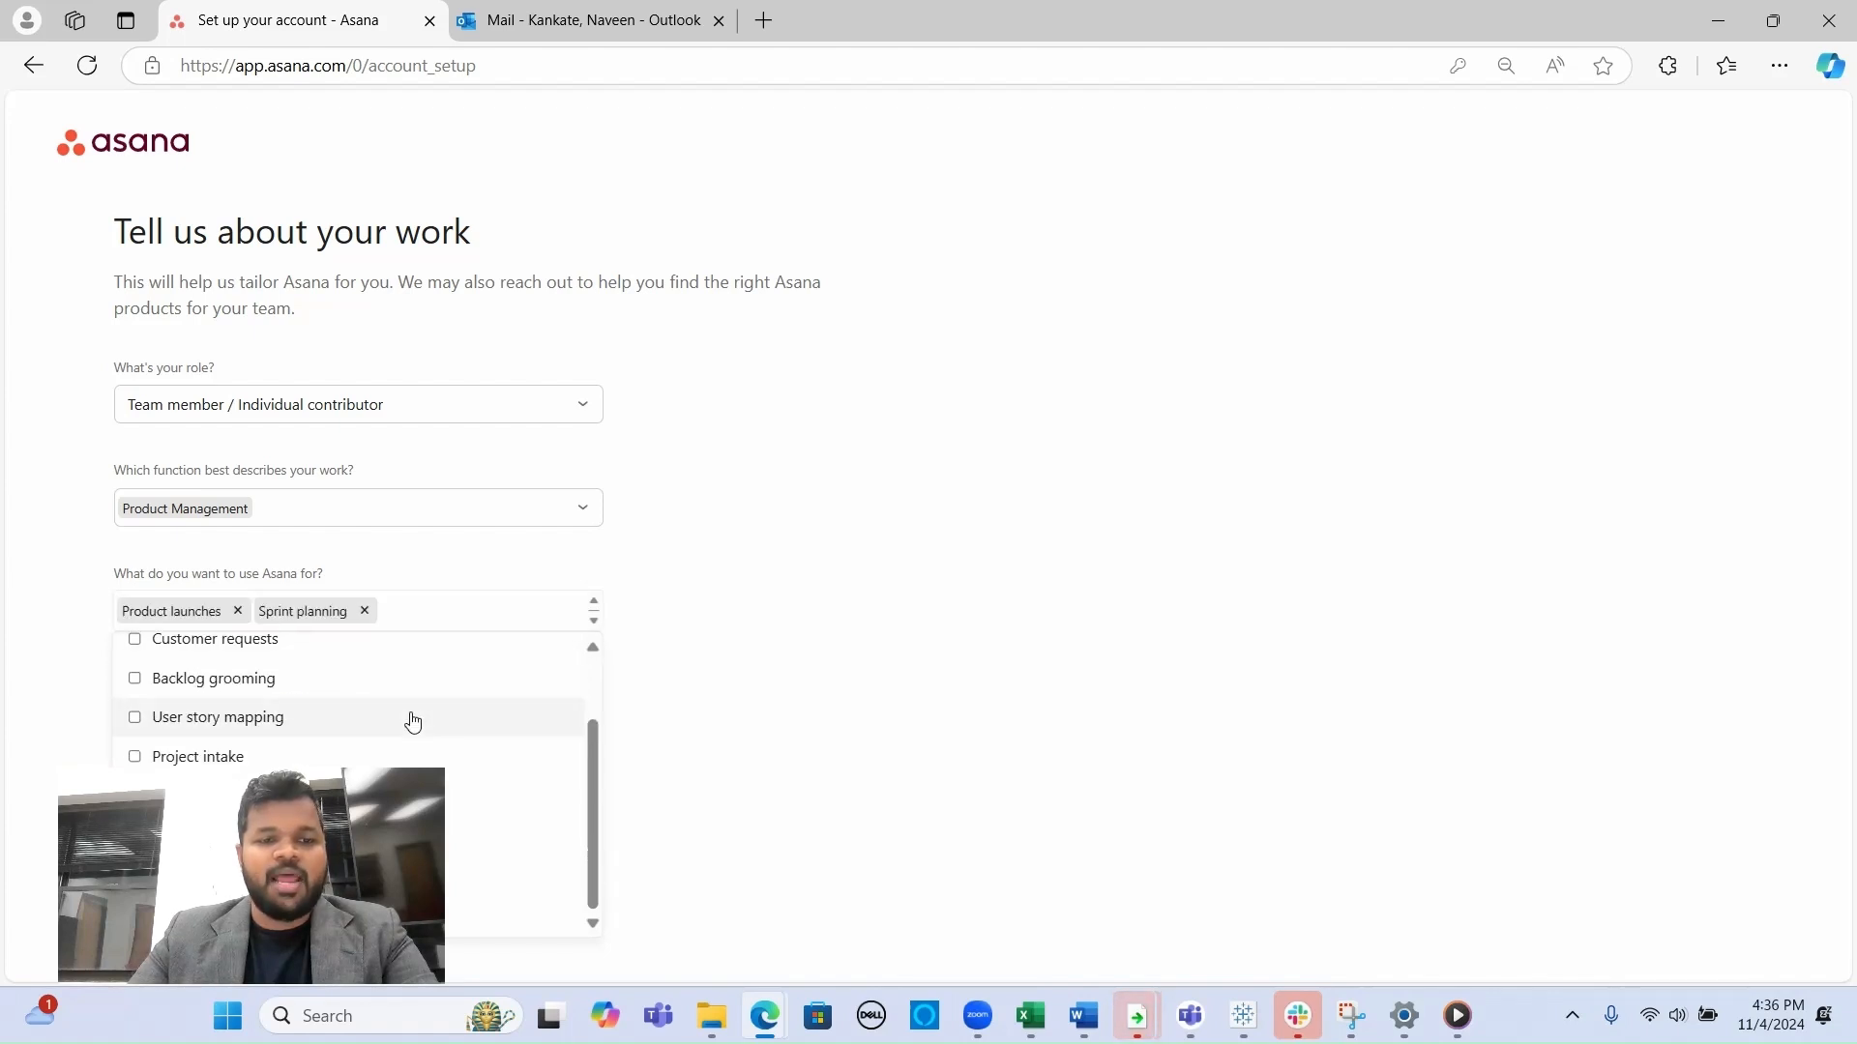
{"action": "left_click", "coordinate": [135, 720]}
{"action": "left_click", "coordinate": [141, 658]}
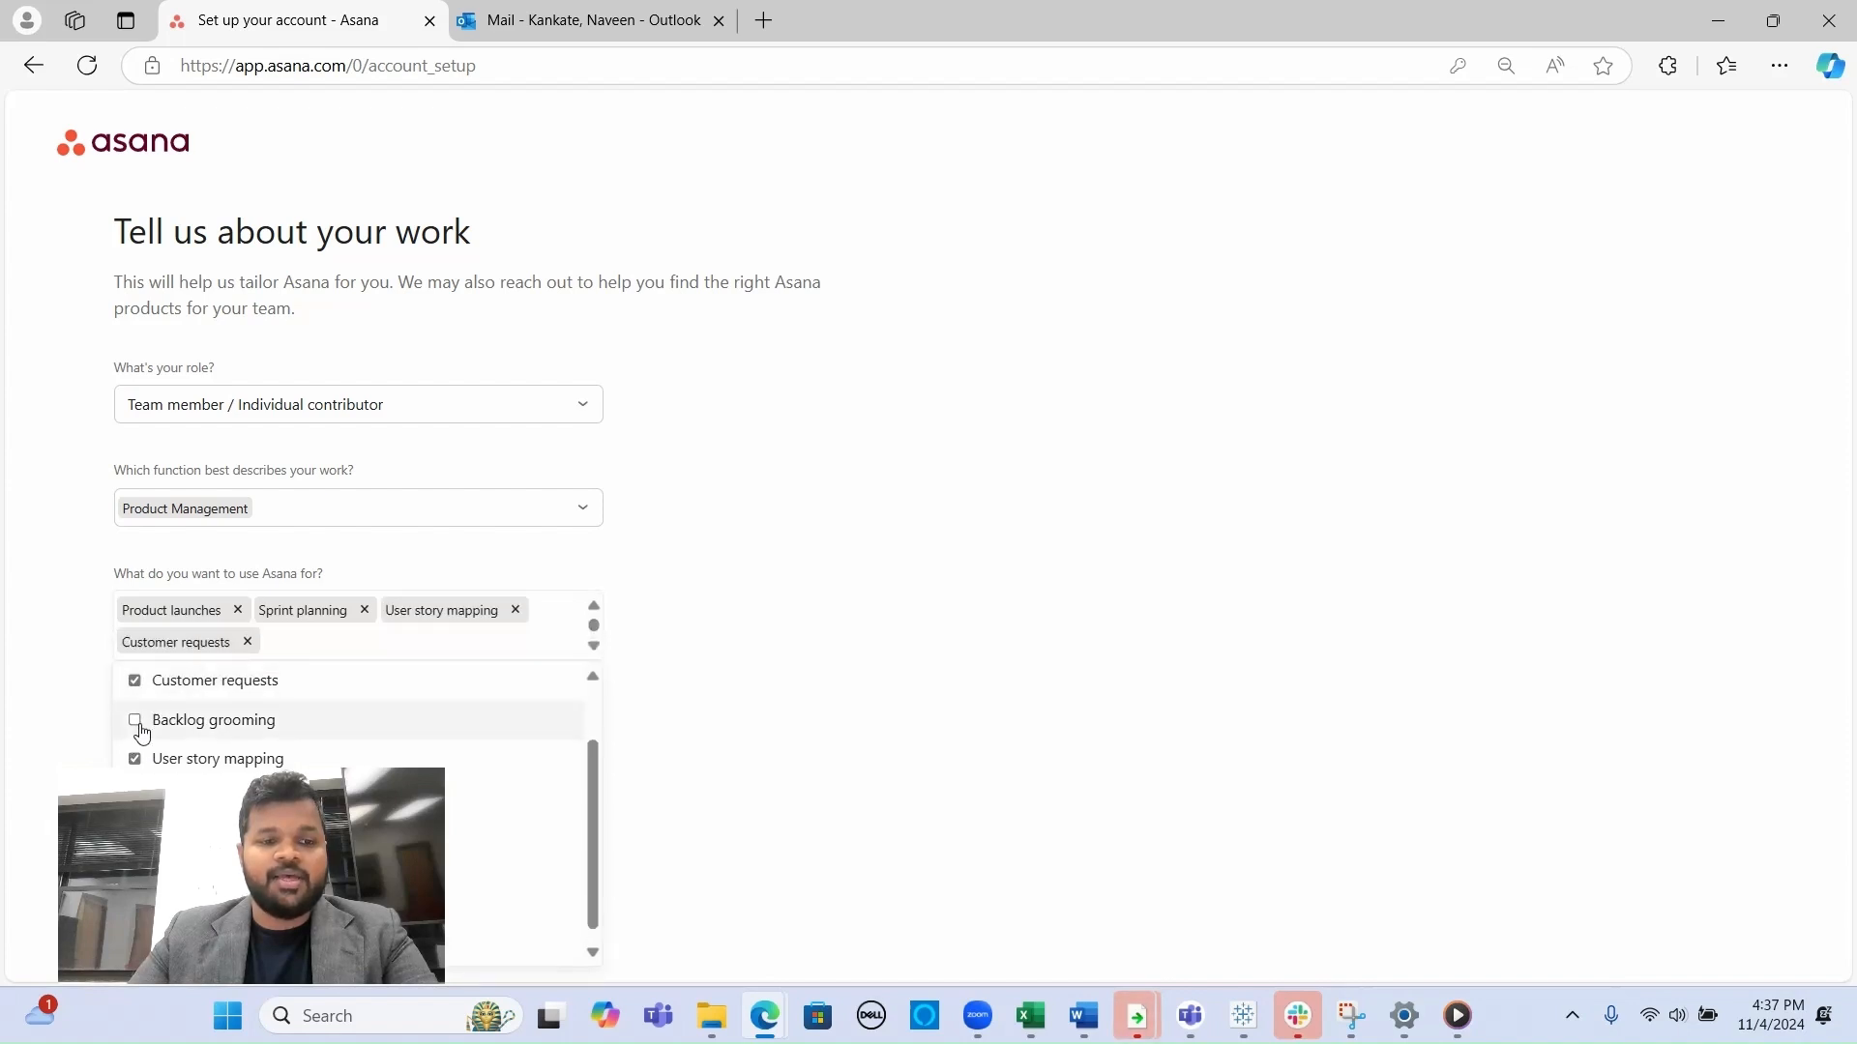
{"action": "left_click", "coordinate": [136, 723]}
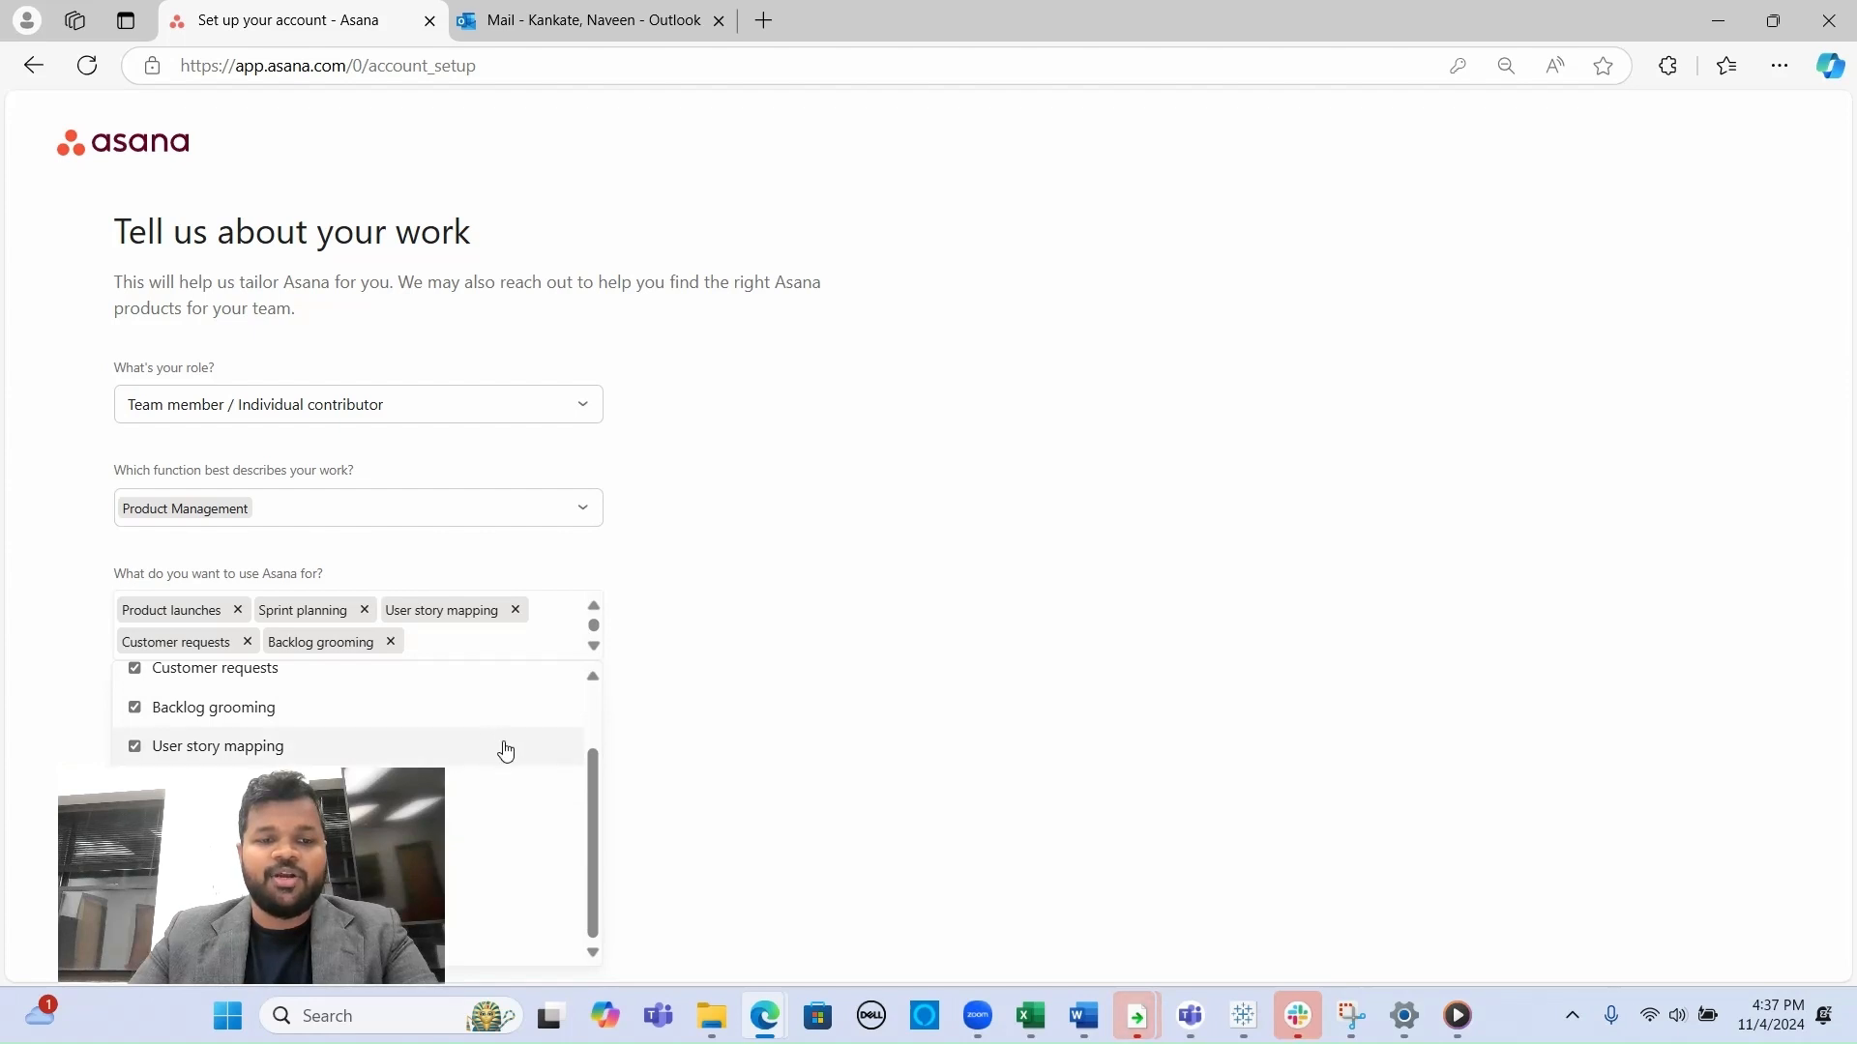
{"action": "scroll", "coordinate": [505, 748], "scroll_direction": "up", "scroll_amount": 3}
{"action": "scroll", "coordinate": [501, 746], "scroll_direction": "down", "scroll_amount": 3}
{"action": "left_click", "coordinate": [730, 667]}
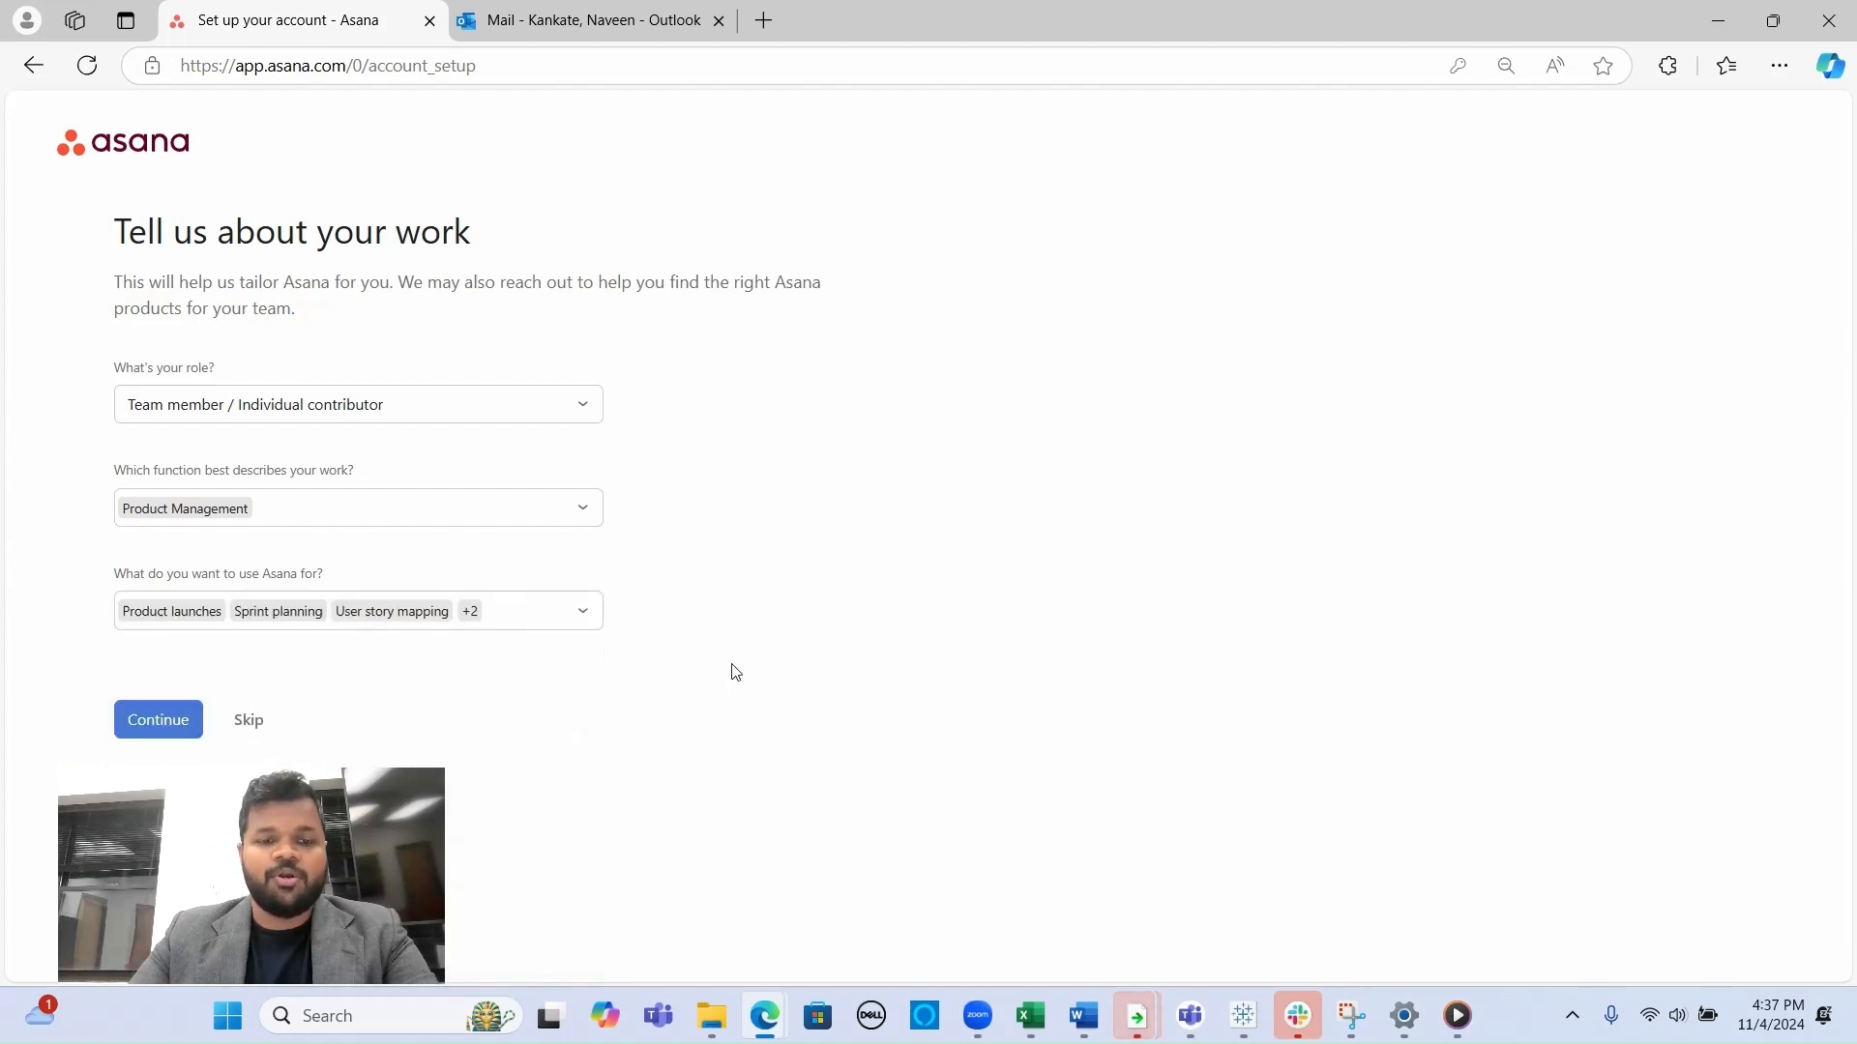
{"action": "left_click", "coordinate": [161, 720]}
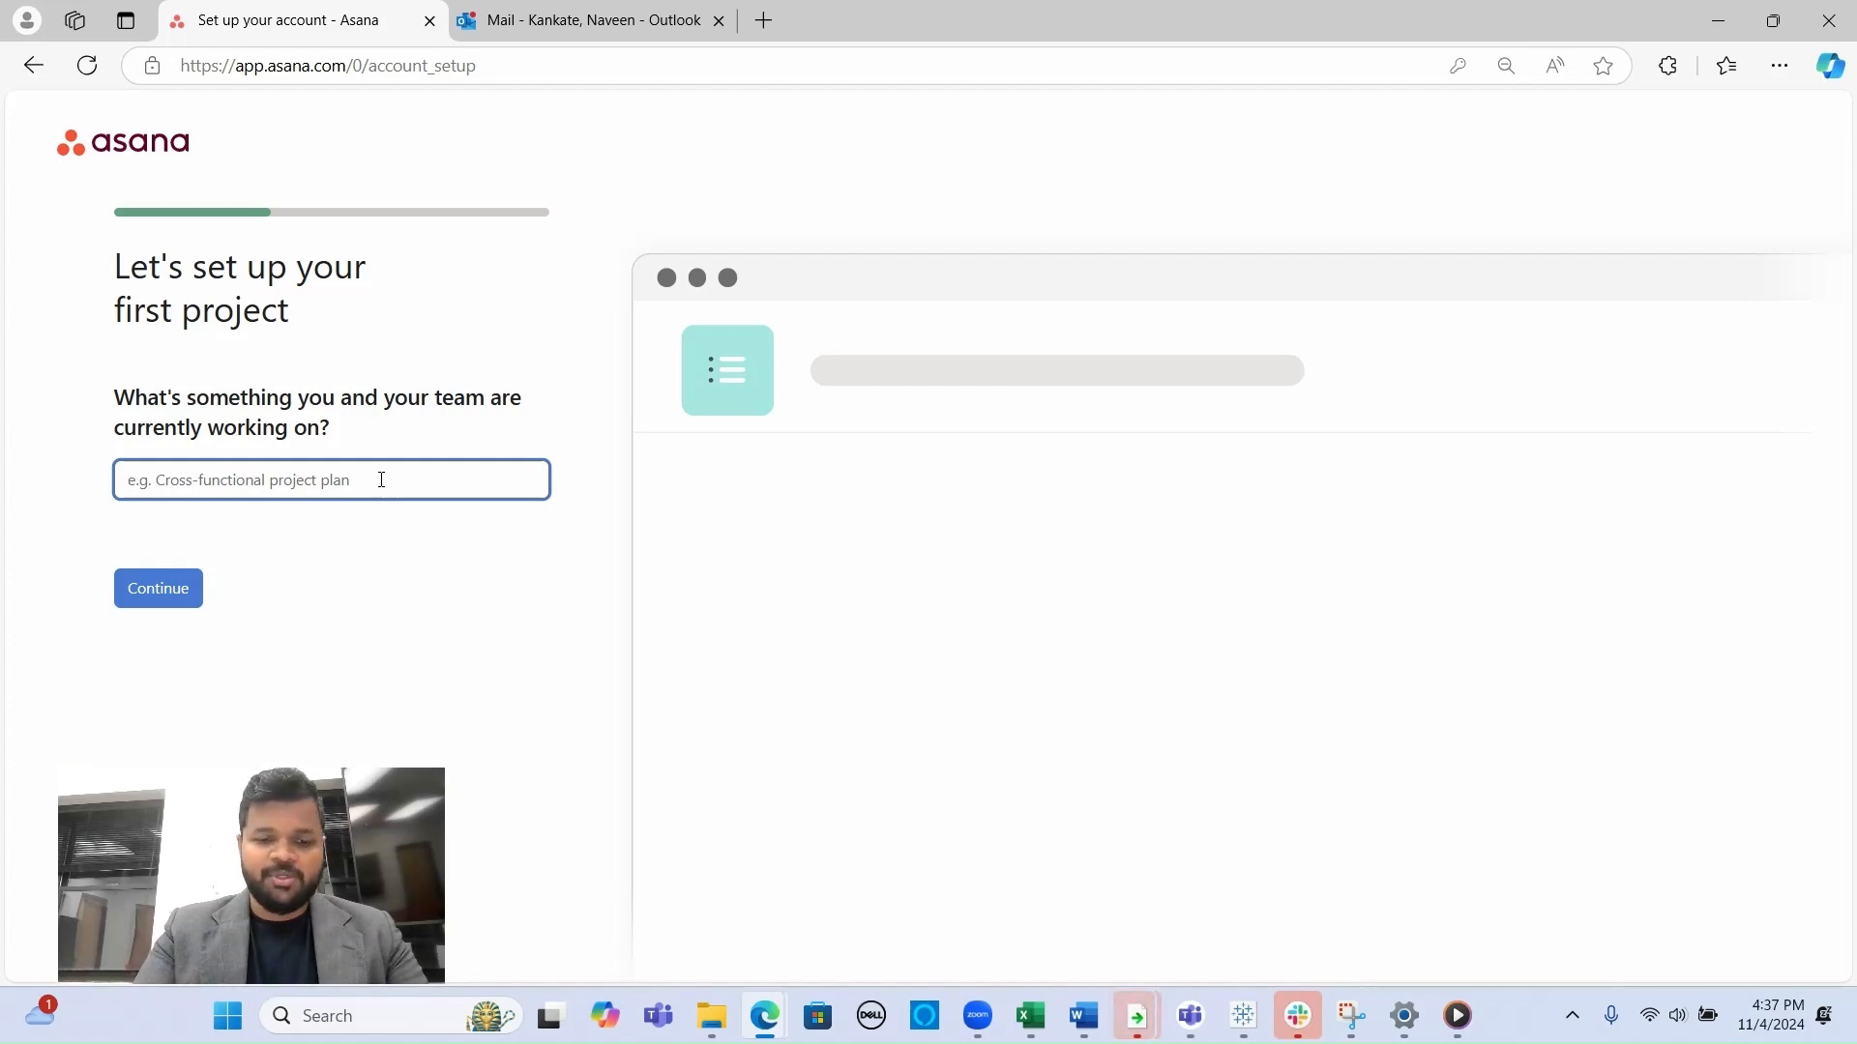
- Type 'Product Management Project' as the first project's name, correcting a typo, and confirm
{"action": "type", "text": "Product"}
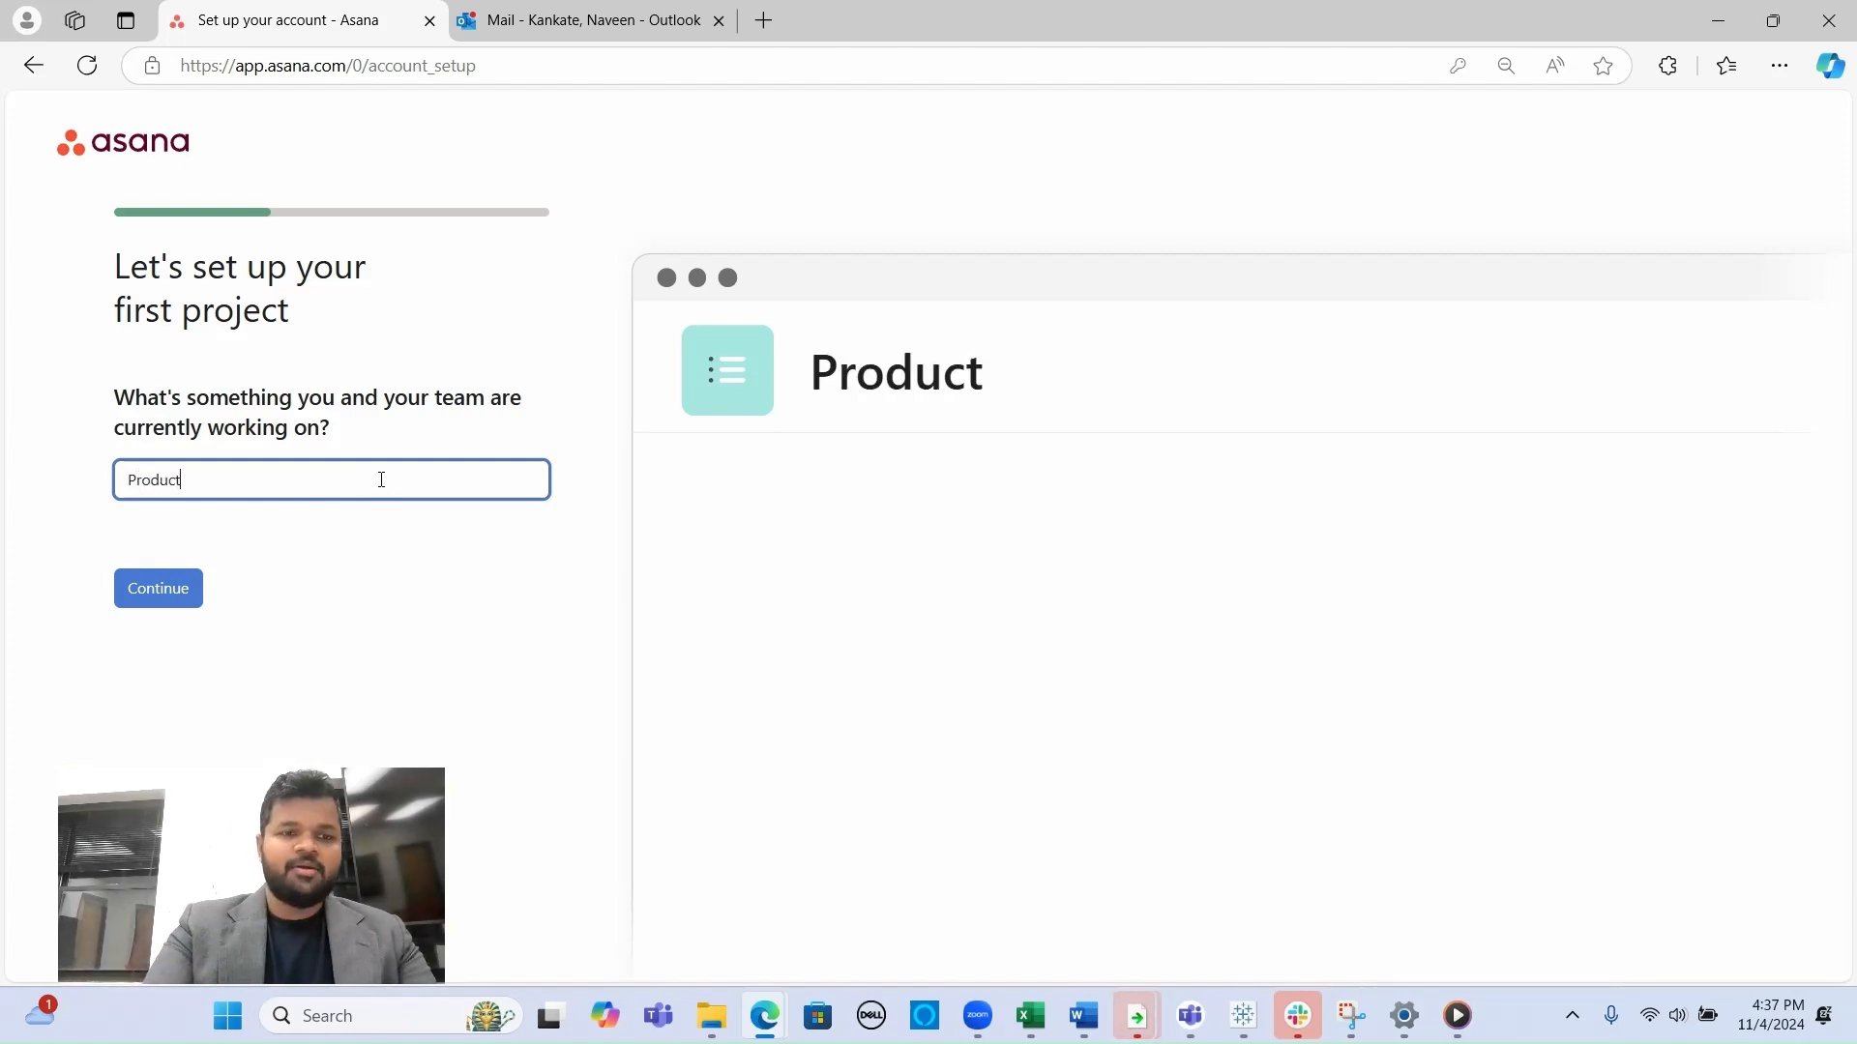
{"action": "type", "text": " N"}
{"action": "key", "text": "BackSpace"}
{"action": "type", "text": "Ma"}
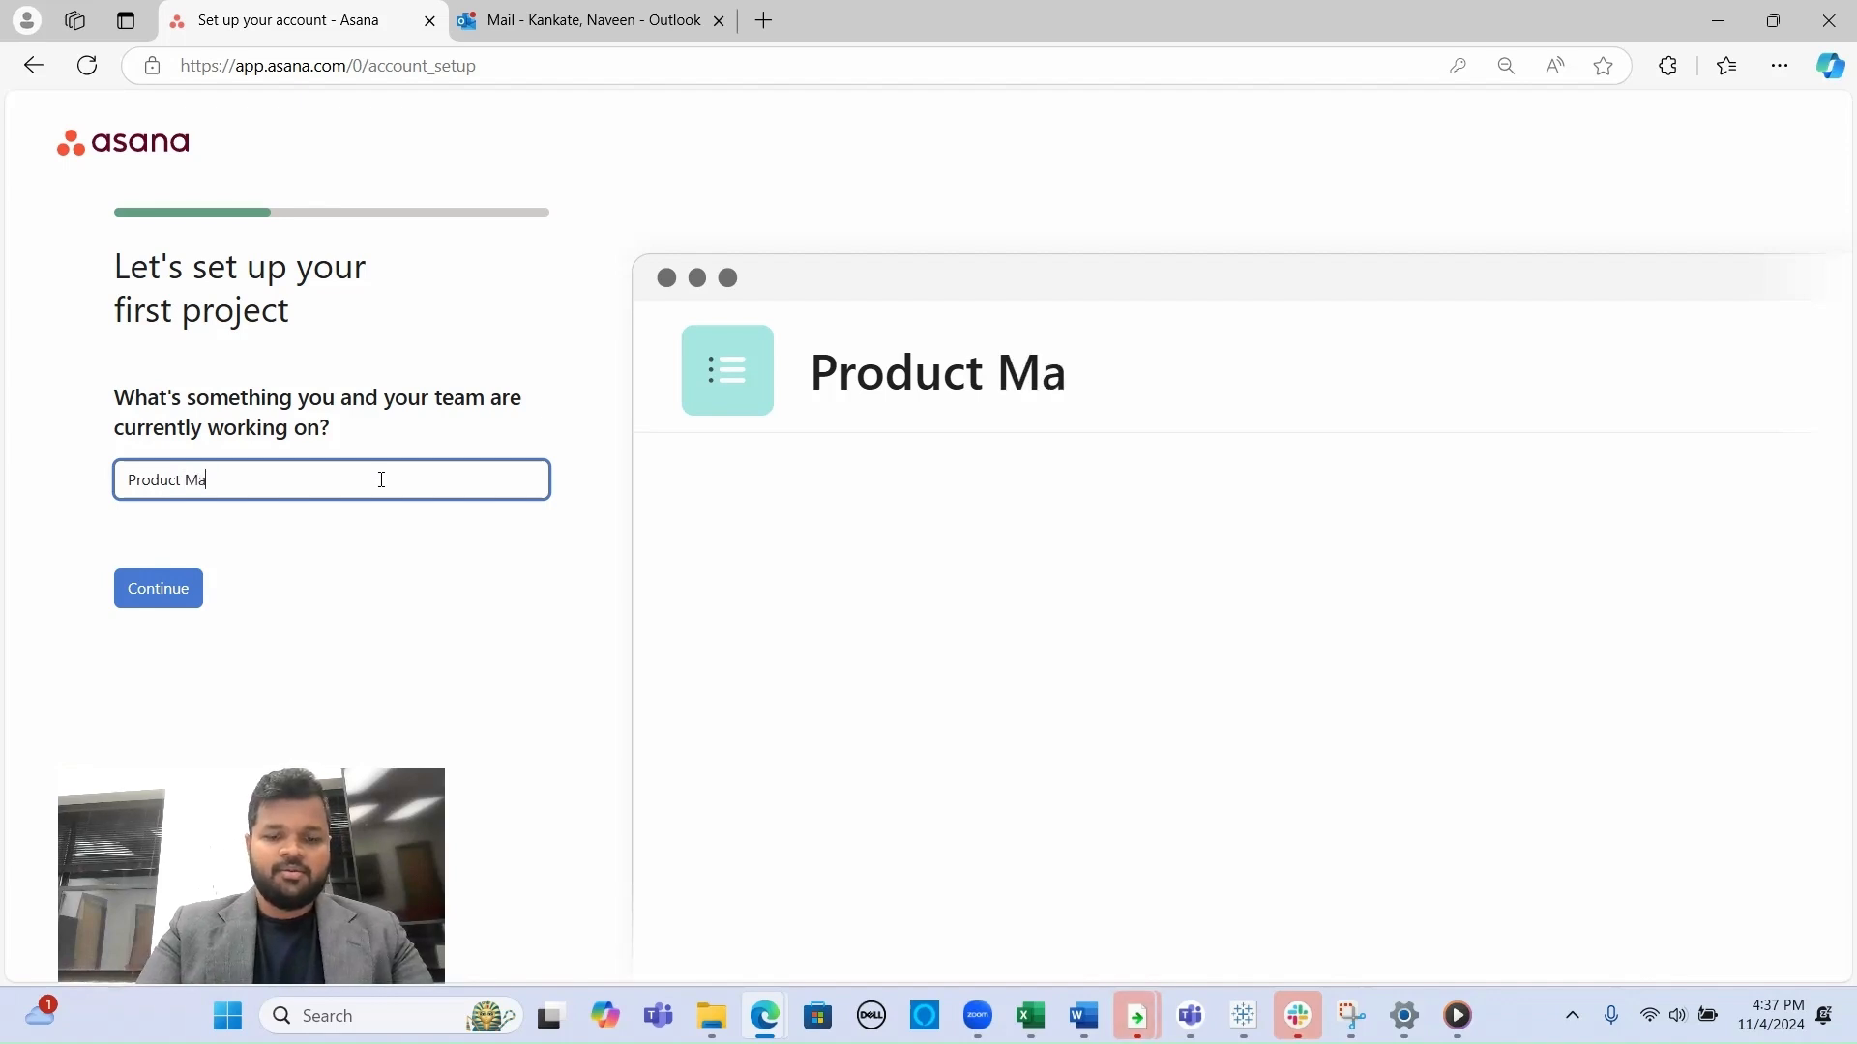
{"action": "type", "text": "nagement Project"}
{"action": "key", "text": "Return"}
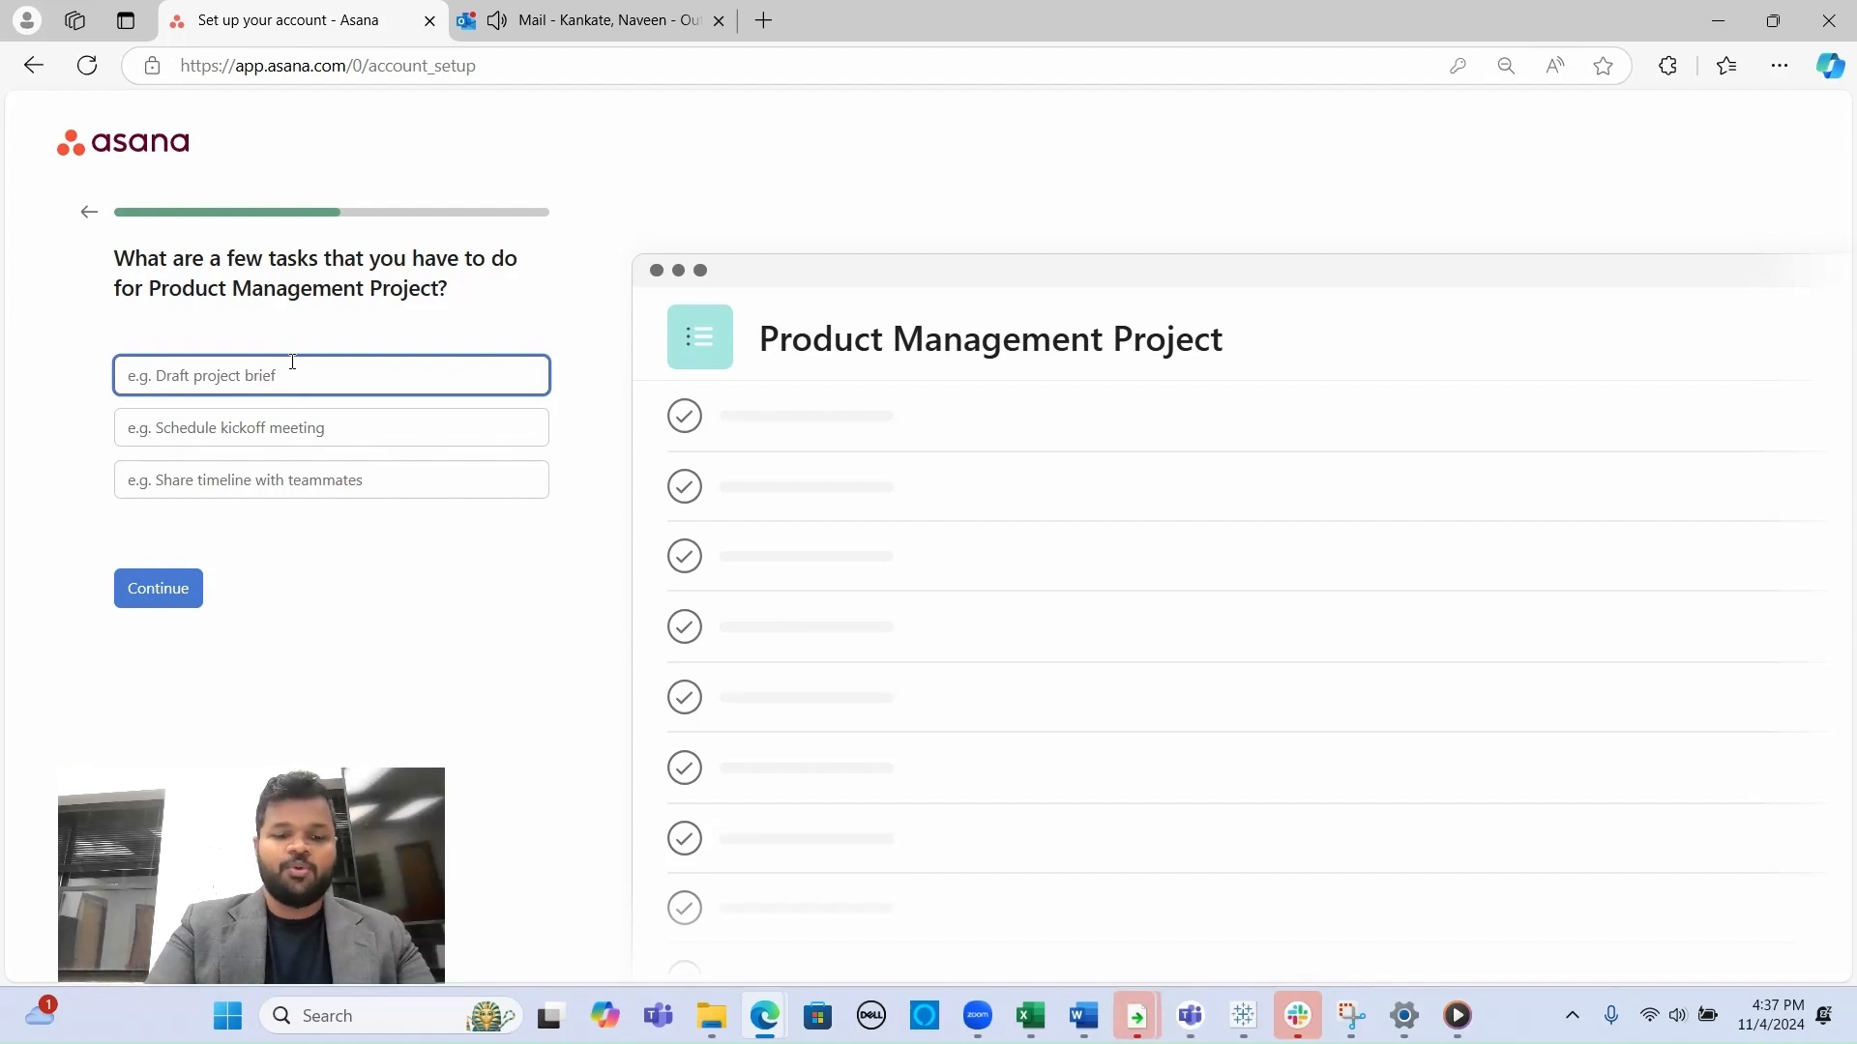
- Enter the tasks 'Create my first project' and 'Identify my product', then continue to grouping
{"action": "type", "text": "Create m"}
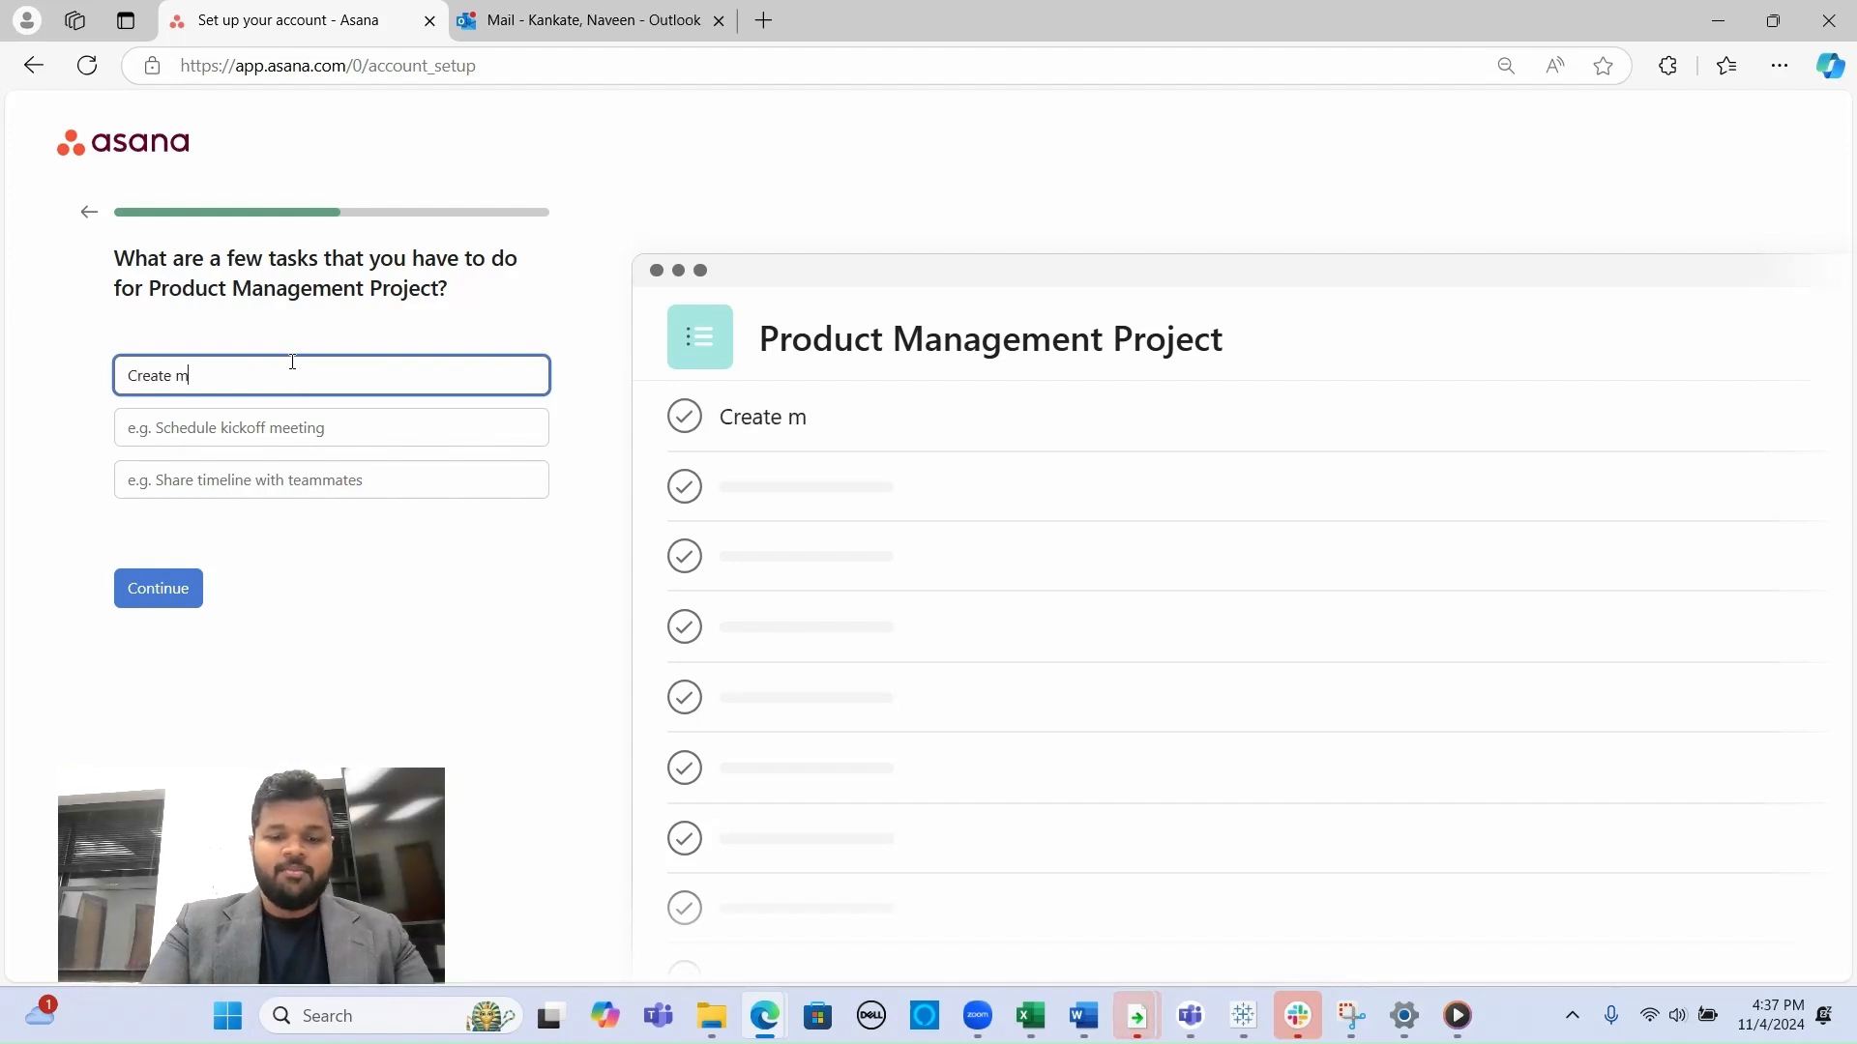
{"action": "type", "text": "y first project"}
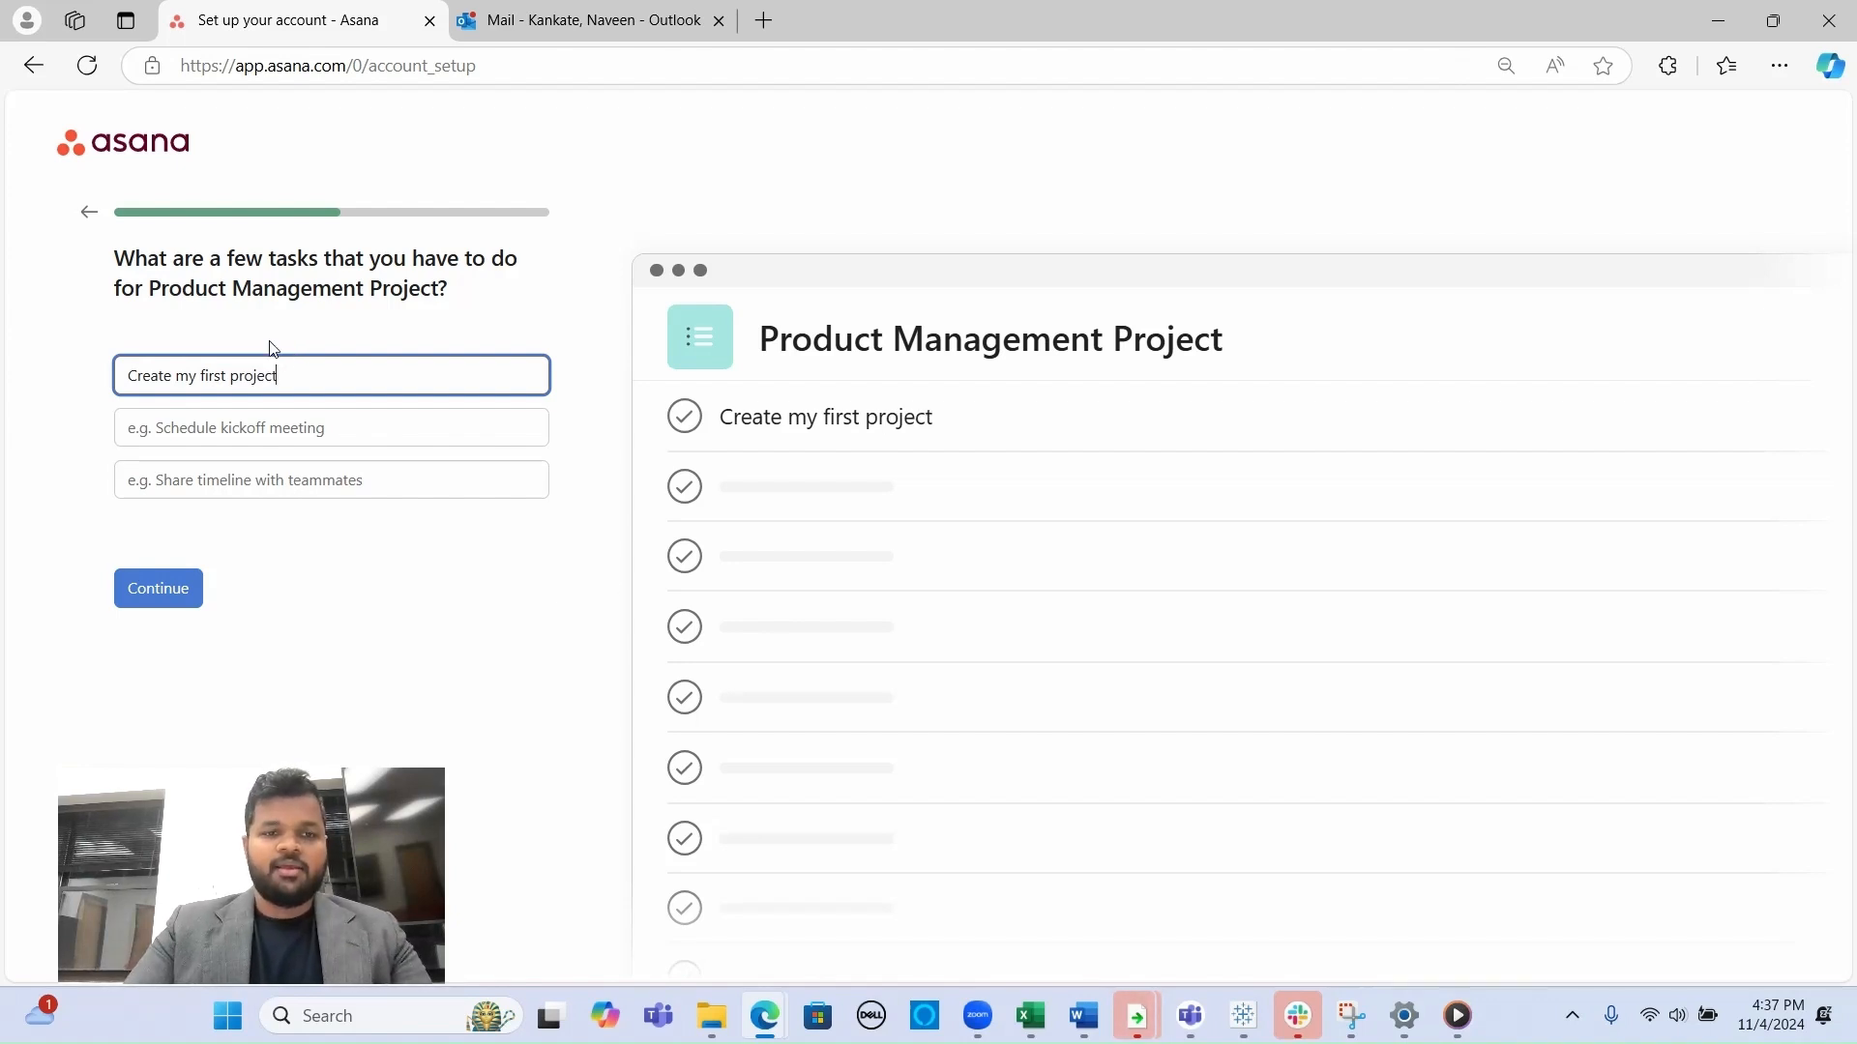
{"action": "left_click", "coordinate": [290, 427]}
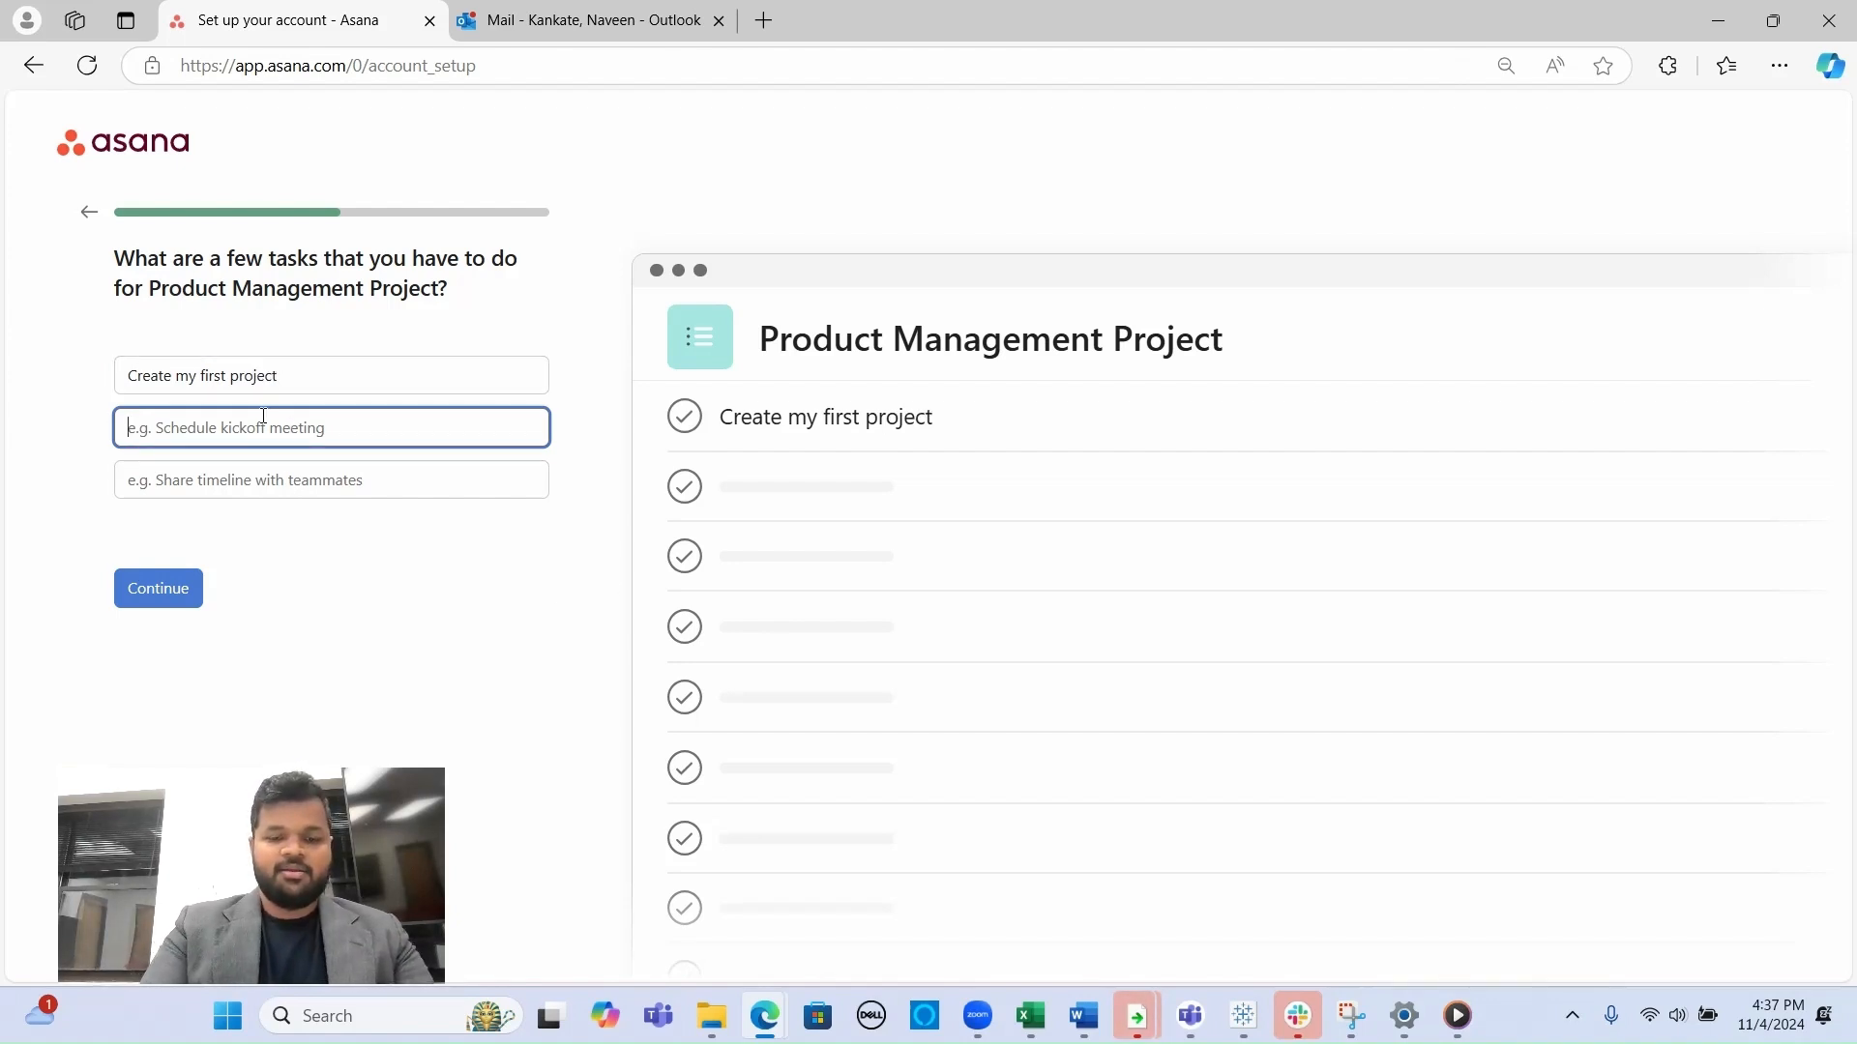
{"action": "type", "text": "Identi"}
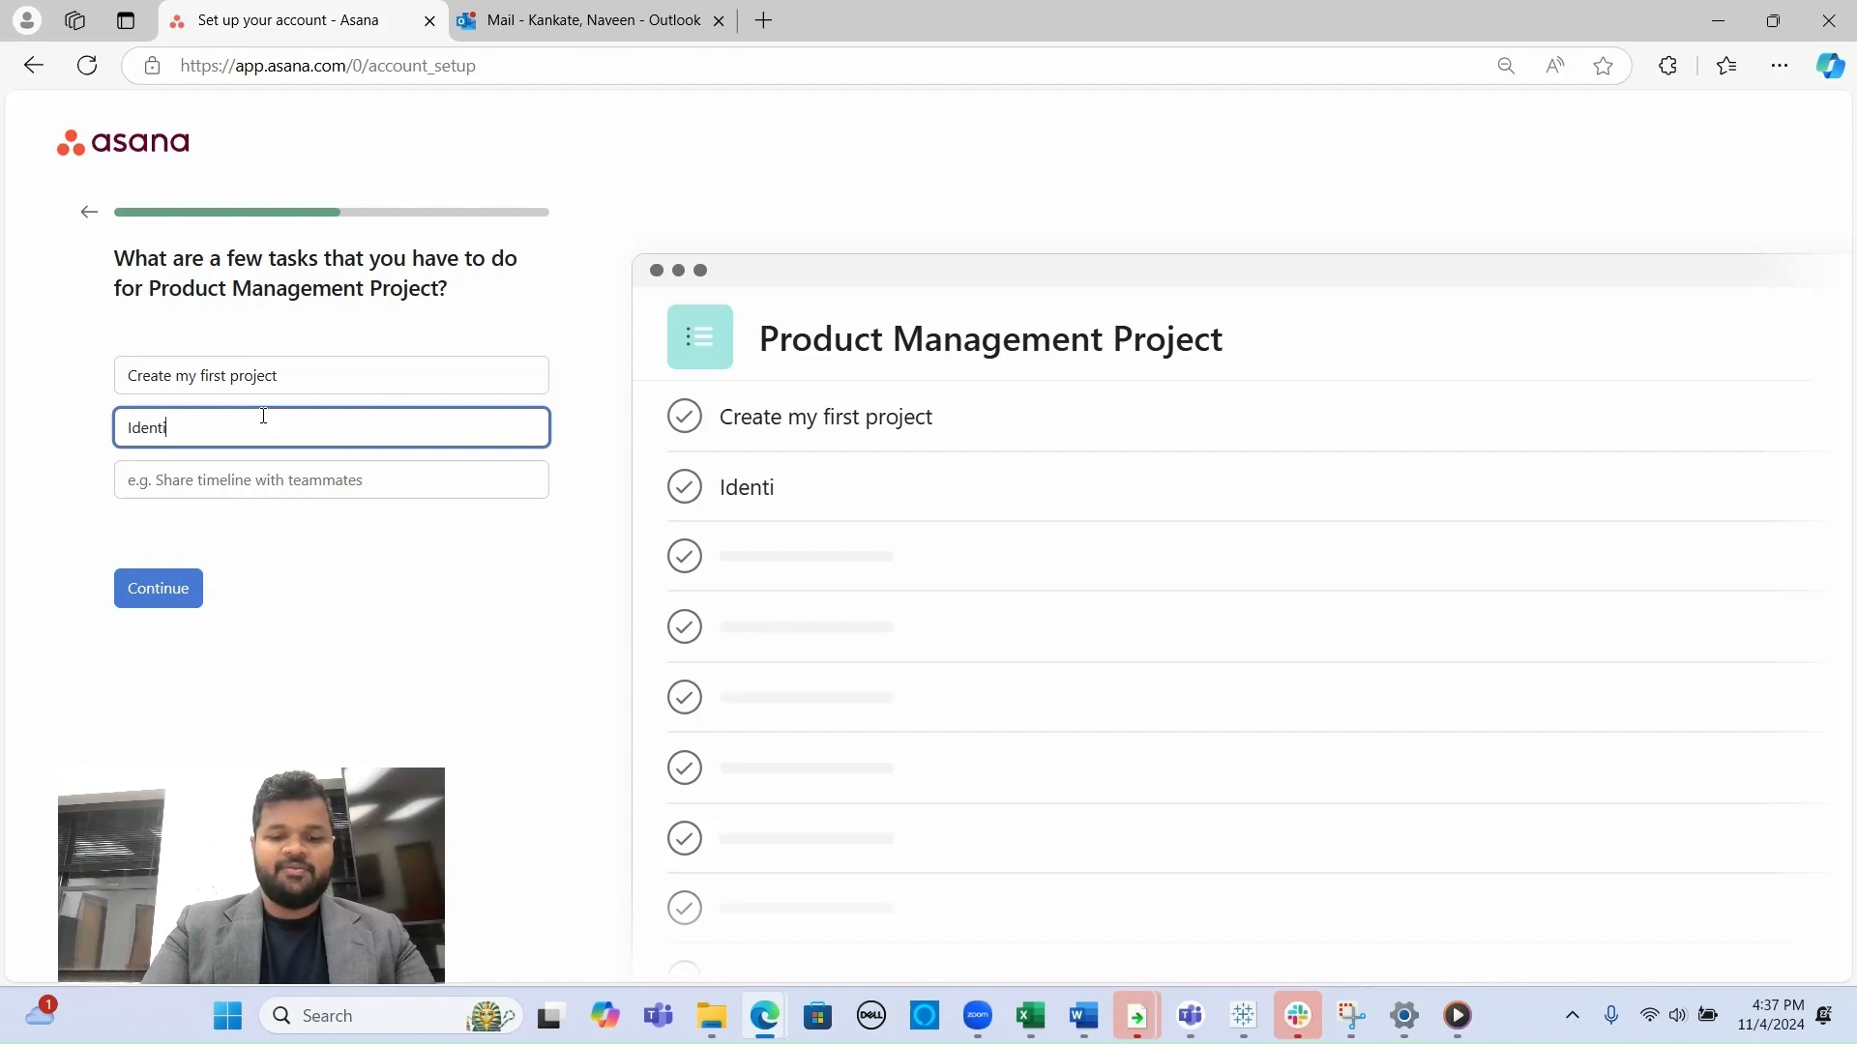
{"action": "type", "text": "fy my produc"}
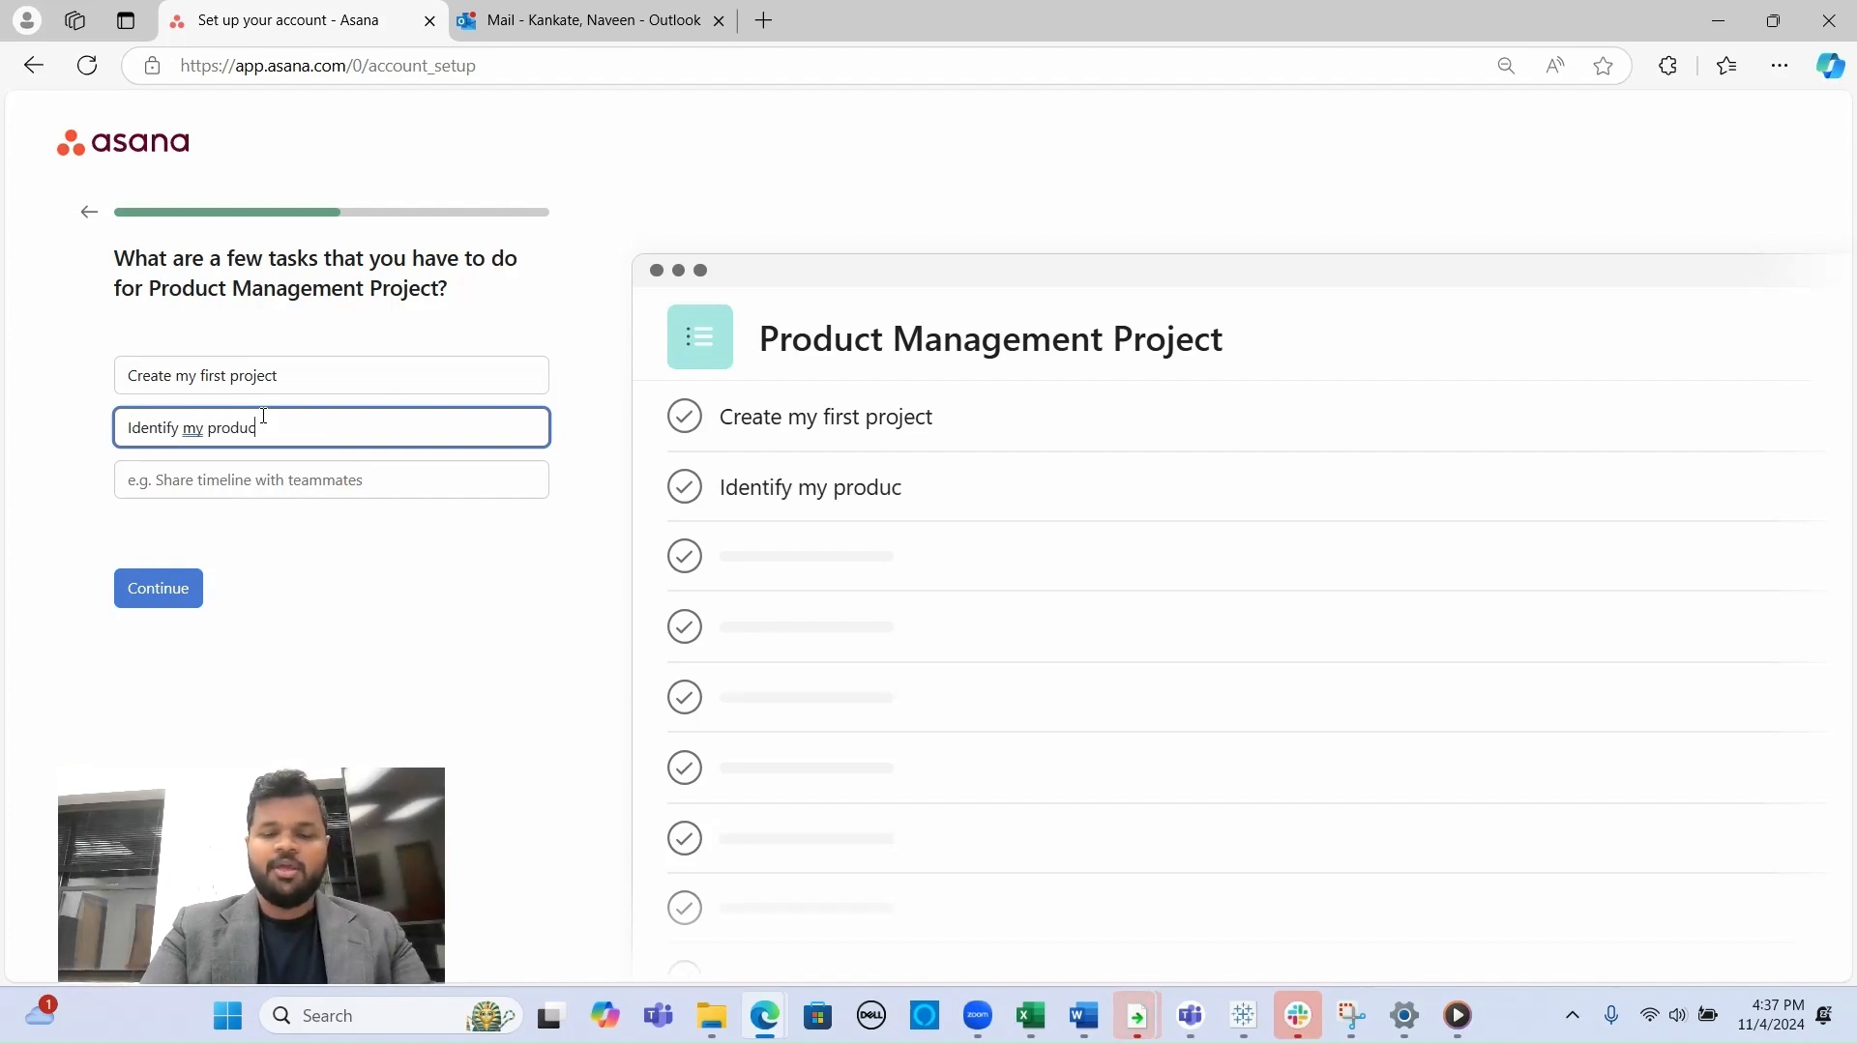
{"action": "type", "text": "t"}
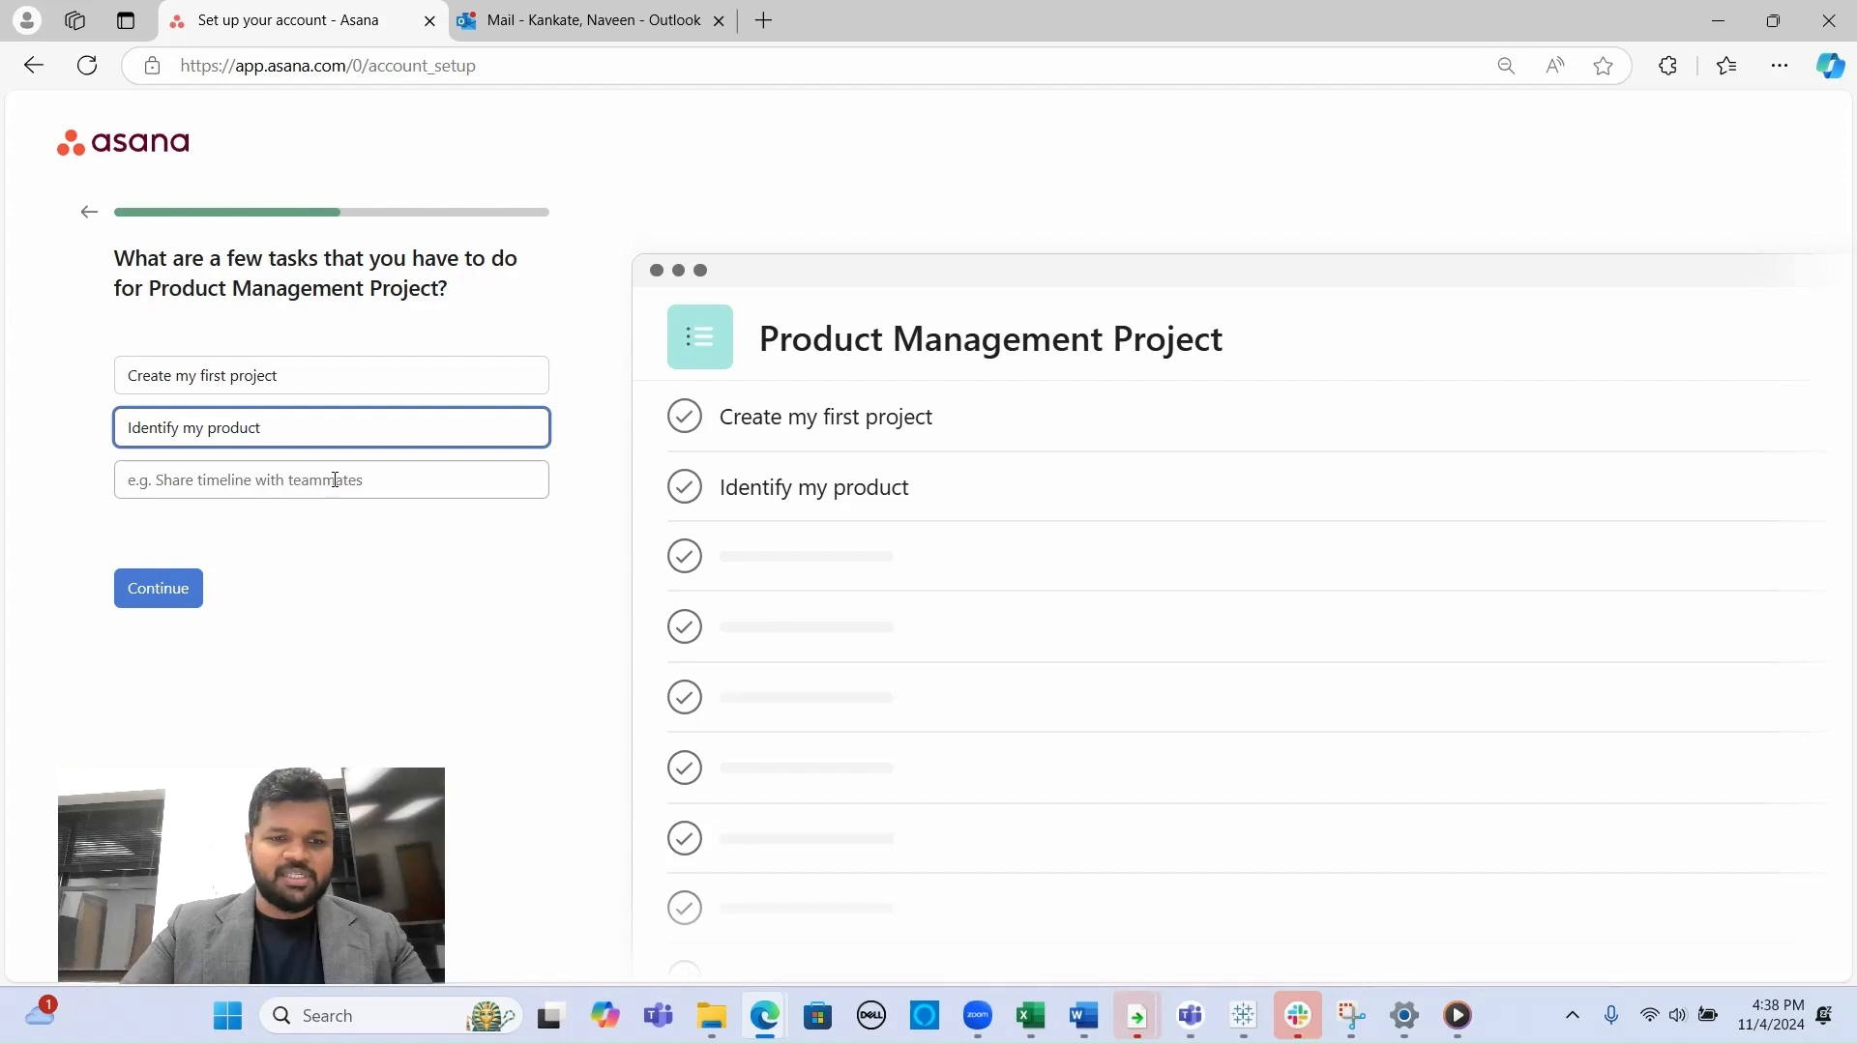
{"action": "left_click", "coordinate": [144, 594]}
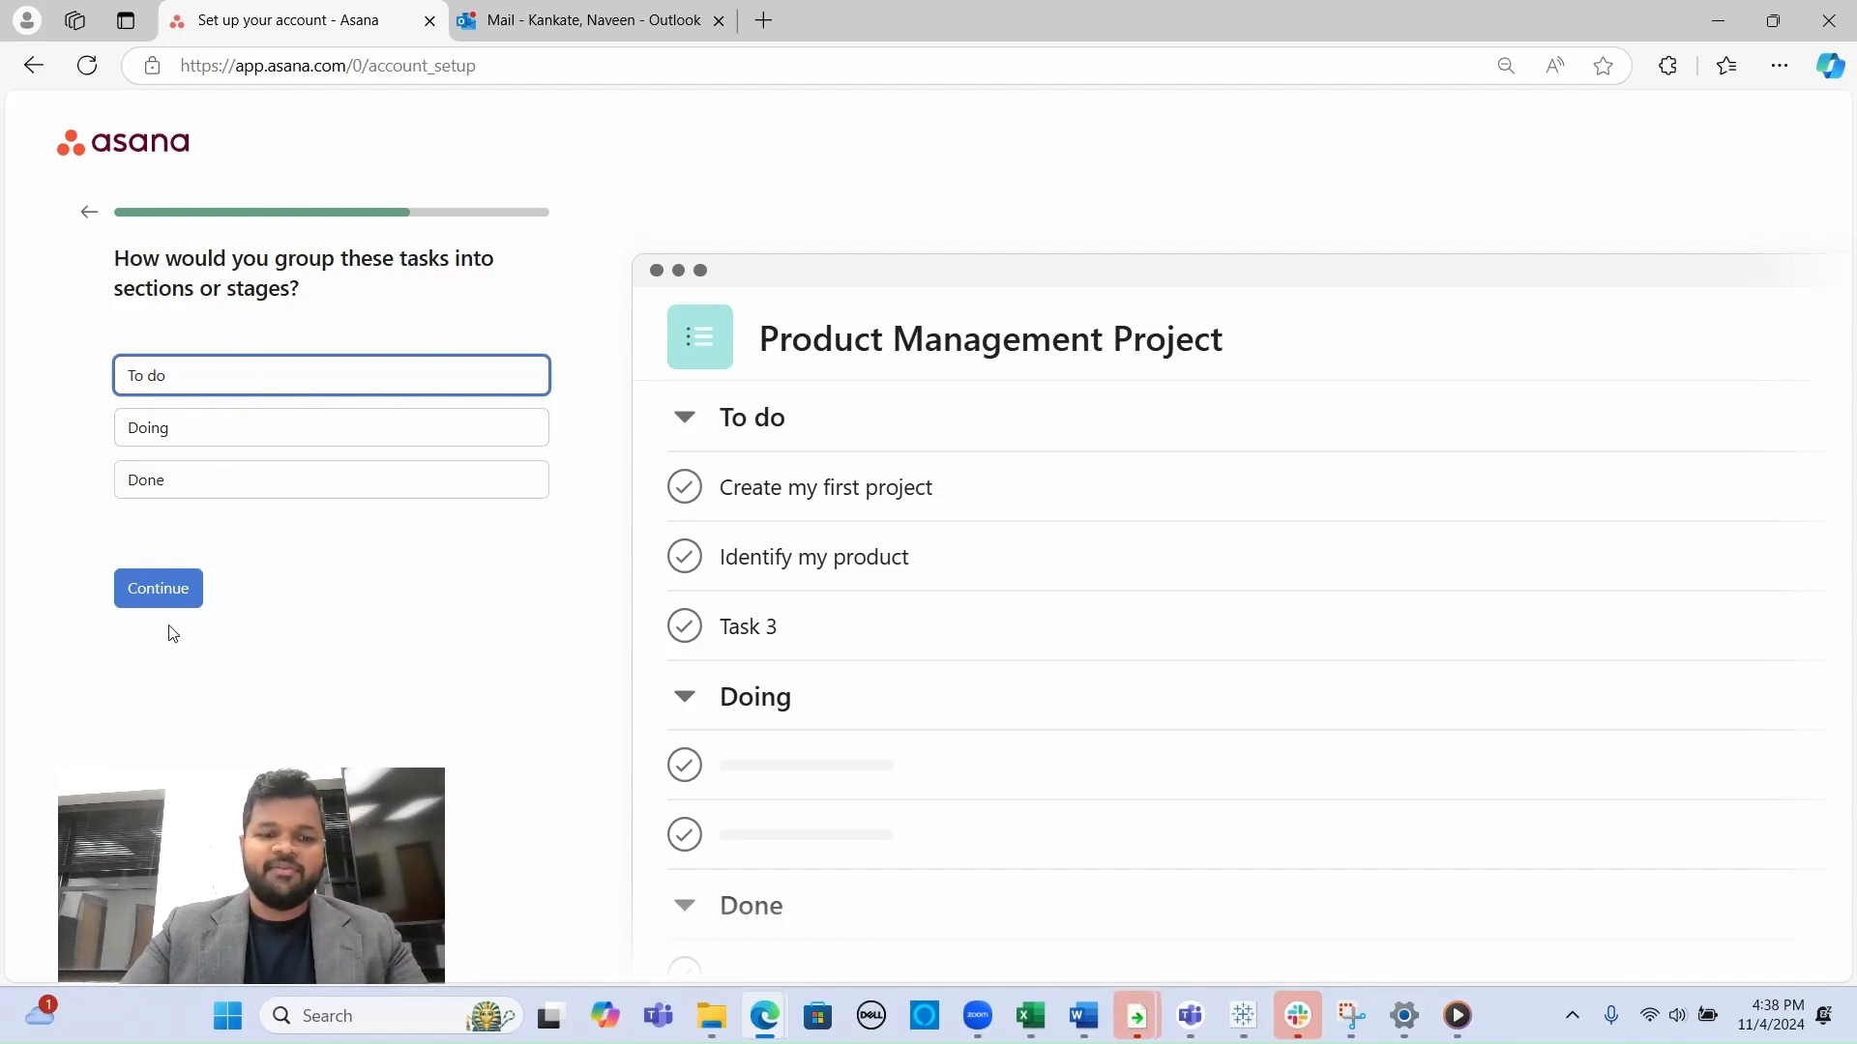
- Accept the default To do, Doing and Done section names
{"action": "left_click", "coordinate": [160, 596]}
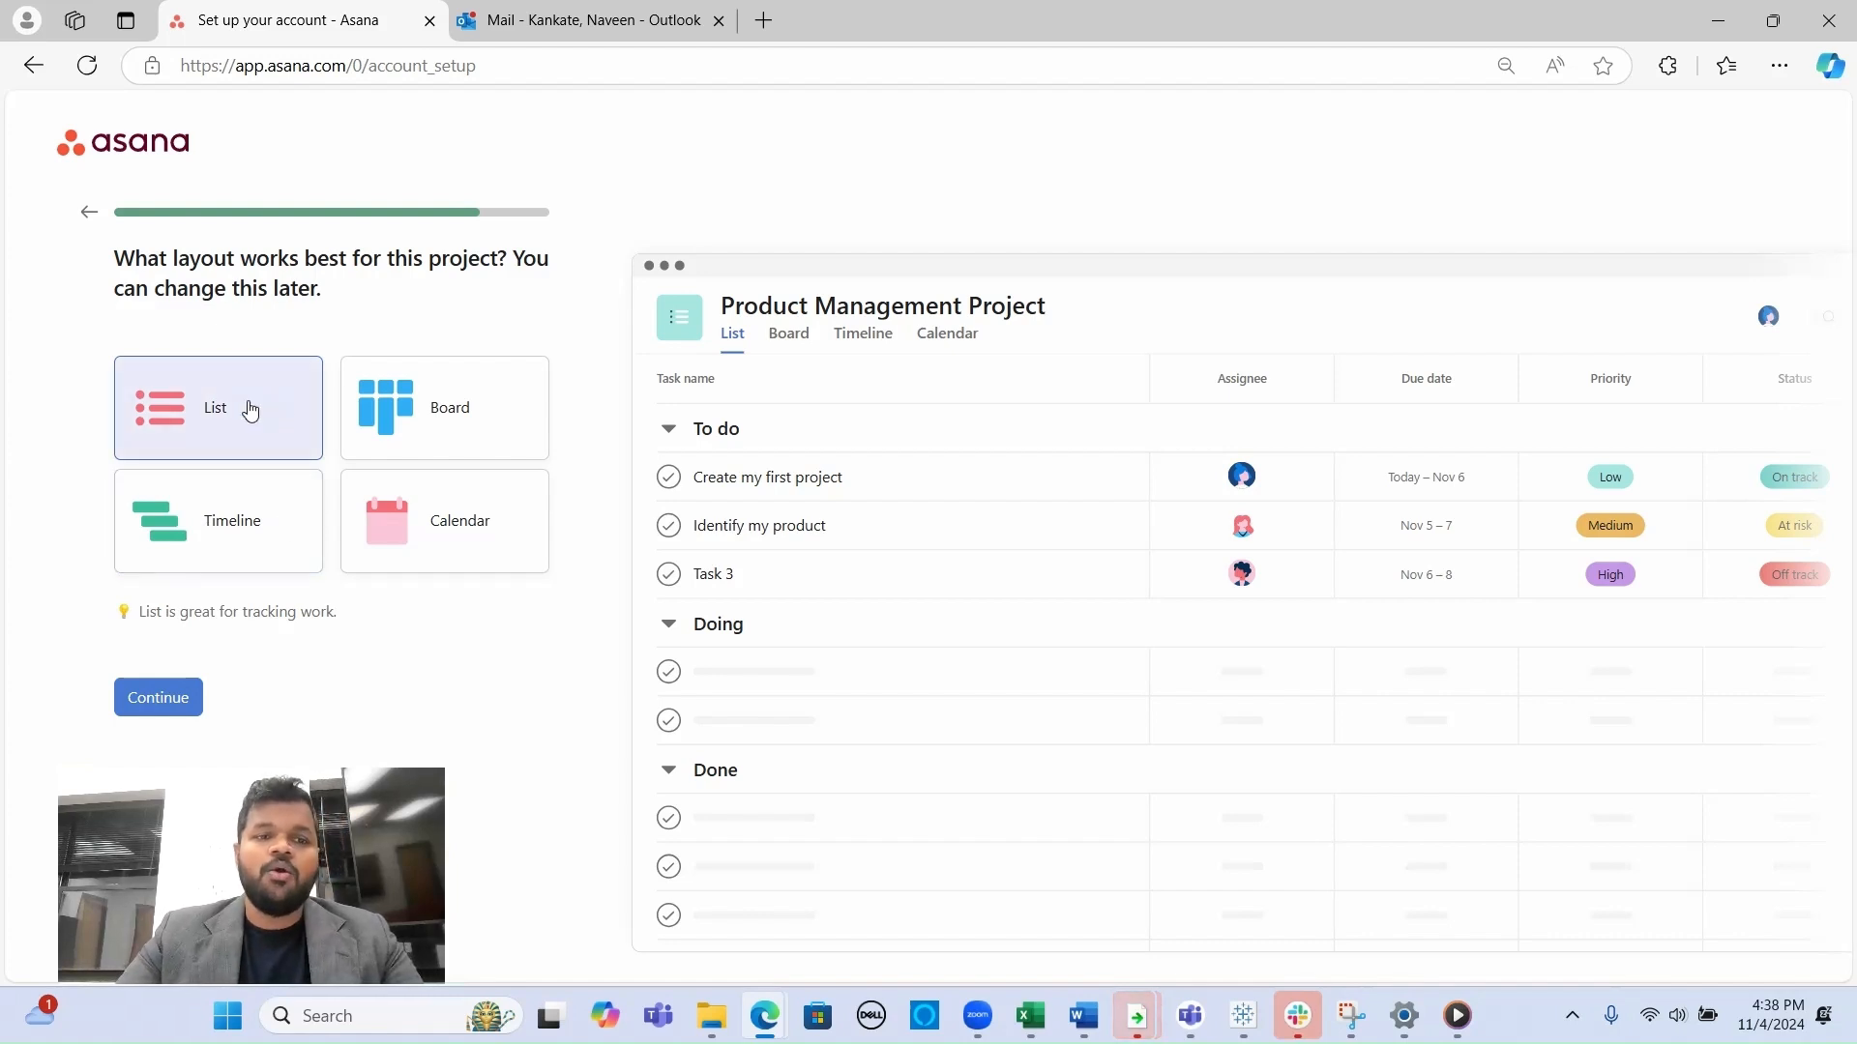
- Keep the List layout, invite a teammate by e-mail, and skip the app download
{"action": "left_click", "coordinate": [176, 703]}
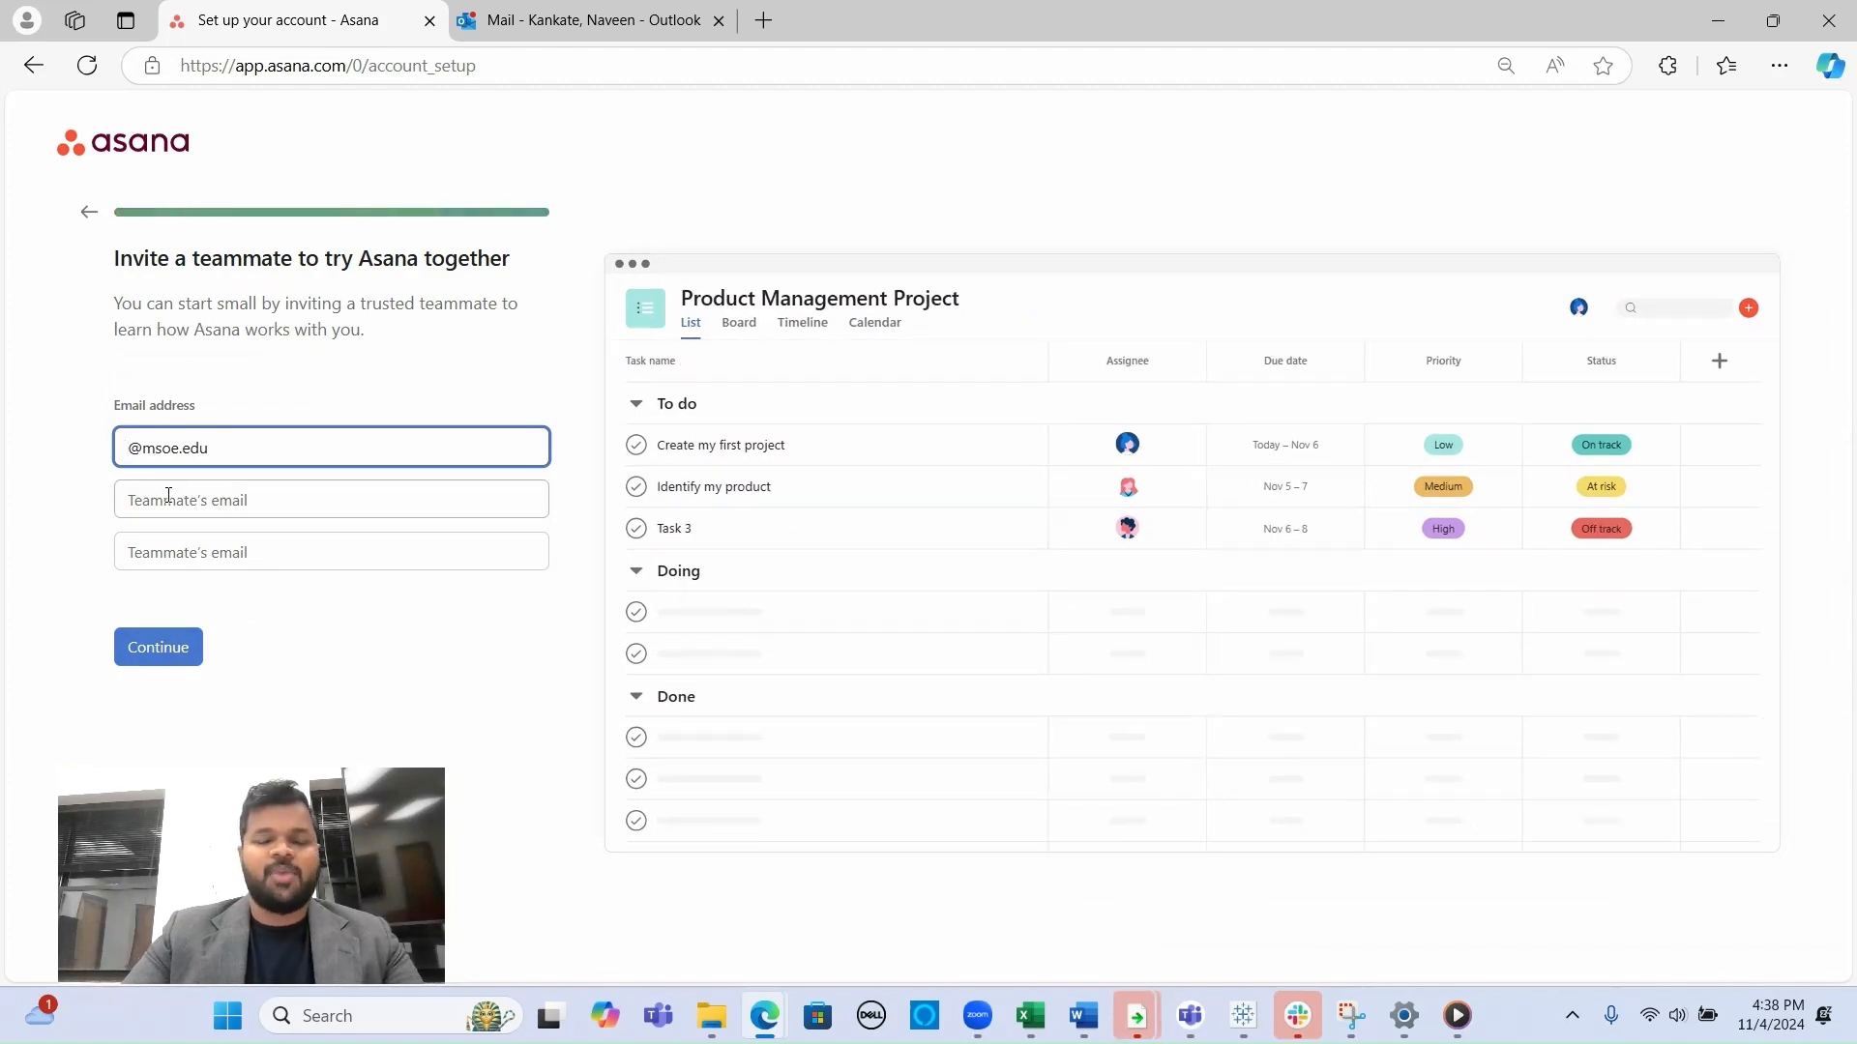
{"action": "type", "text": "kankate"}
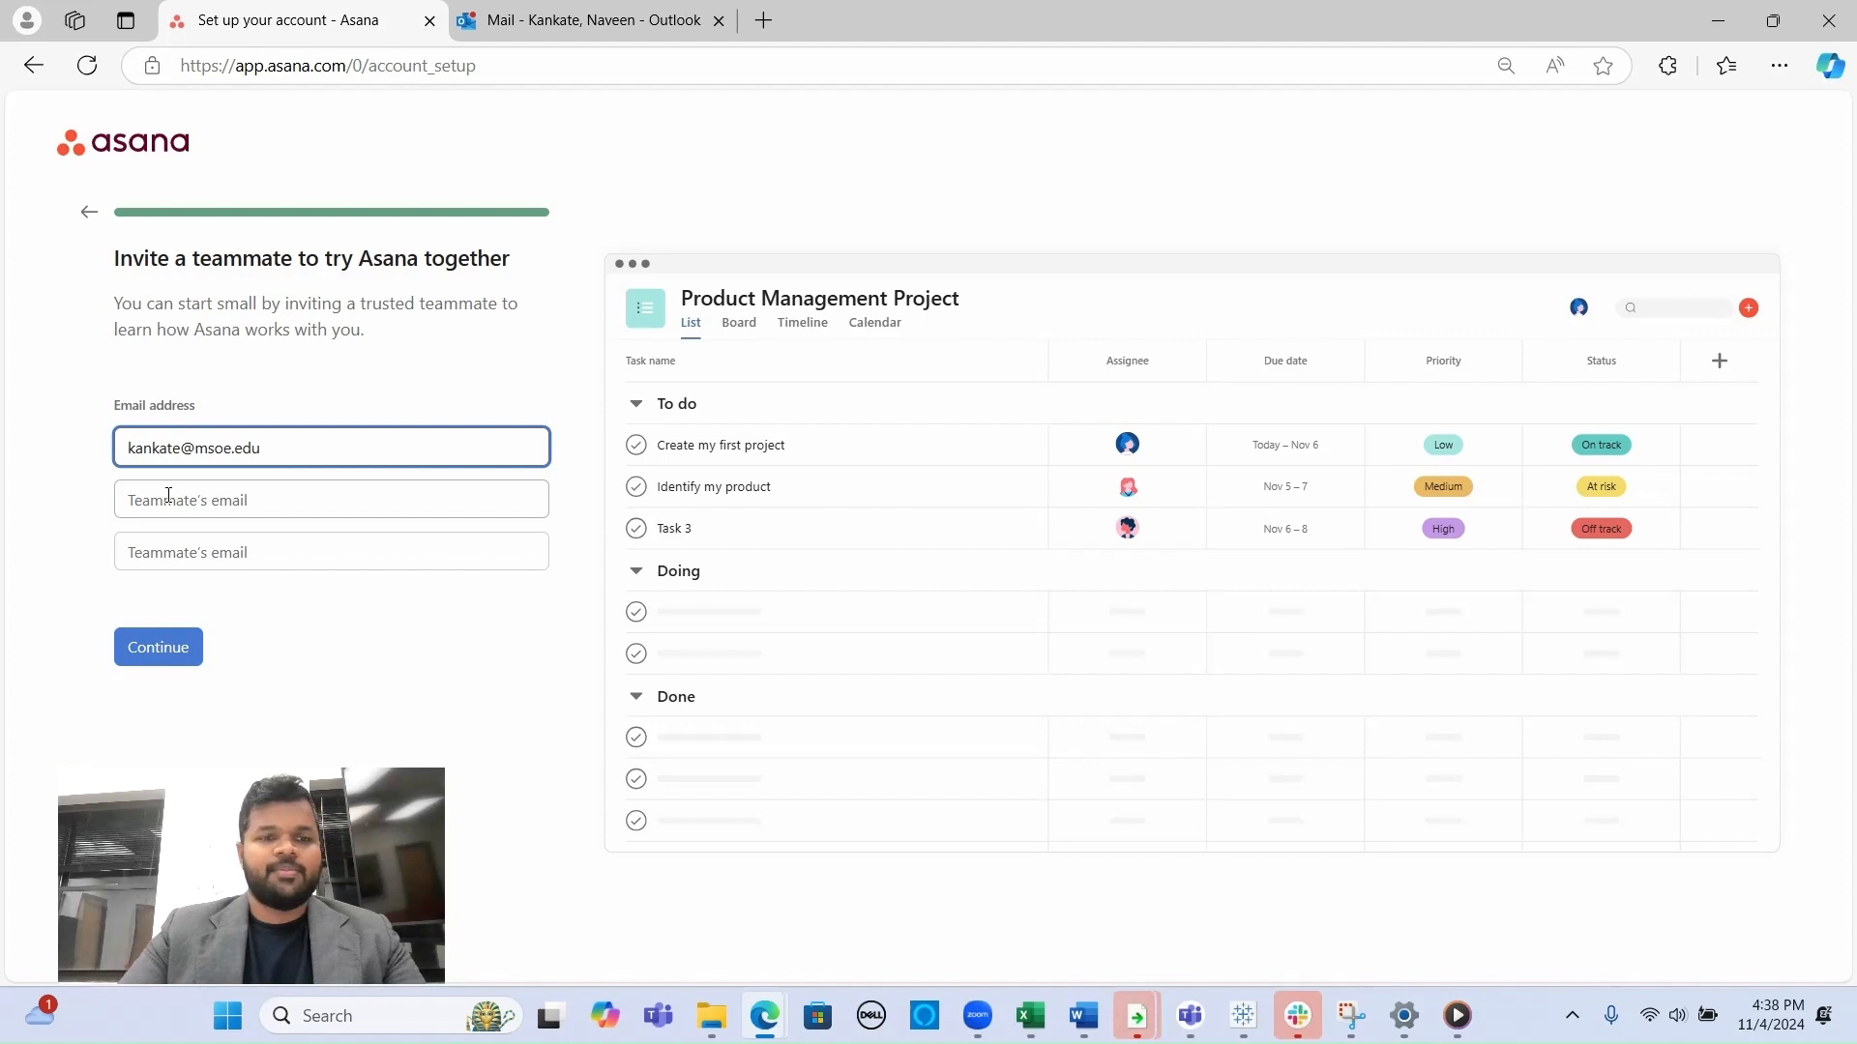
{"action": "left_click", "coordinate": [147, 650]}
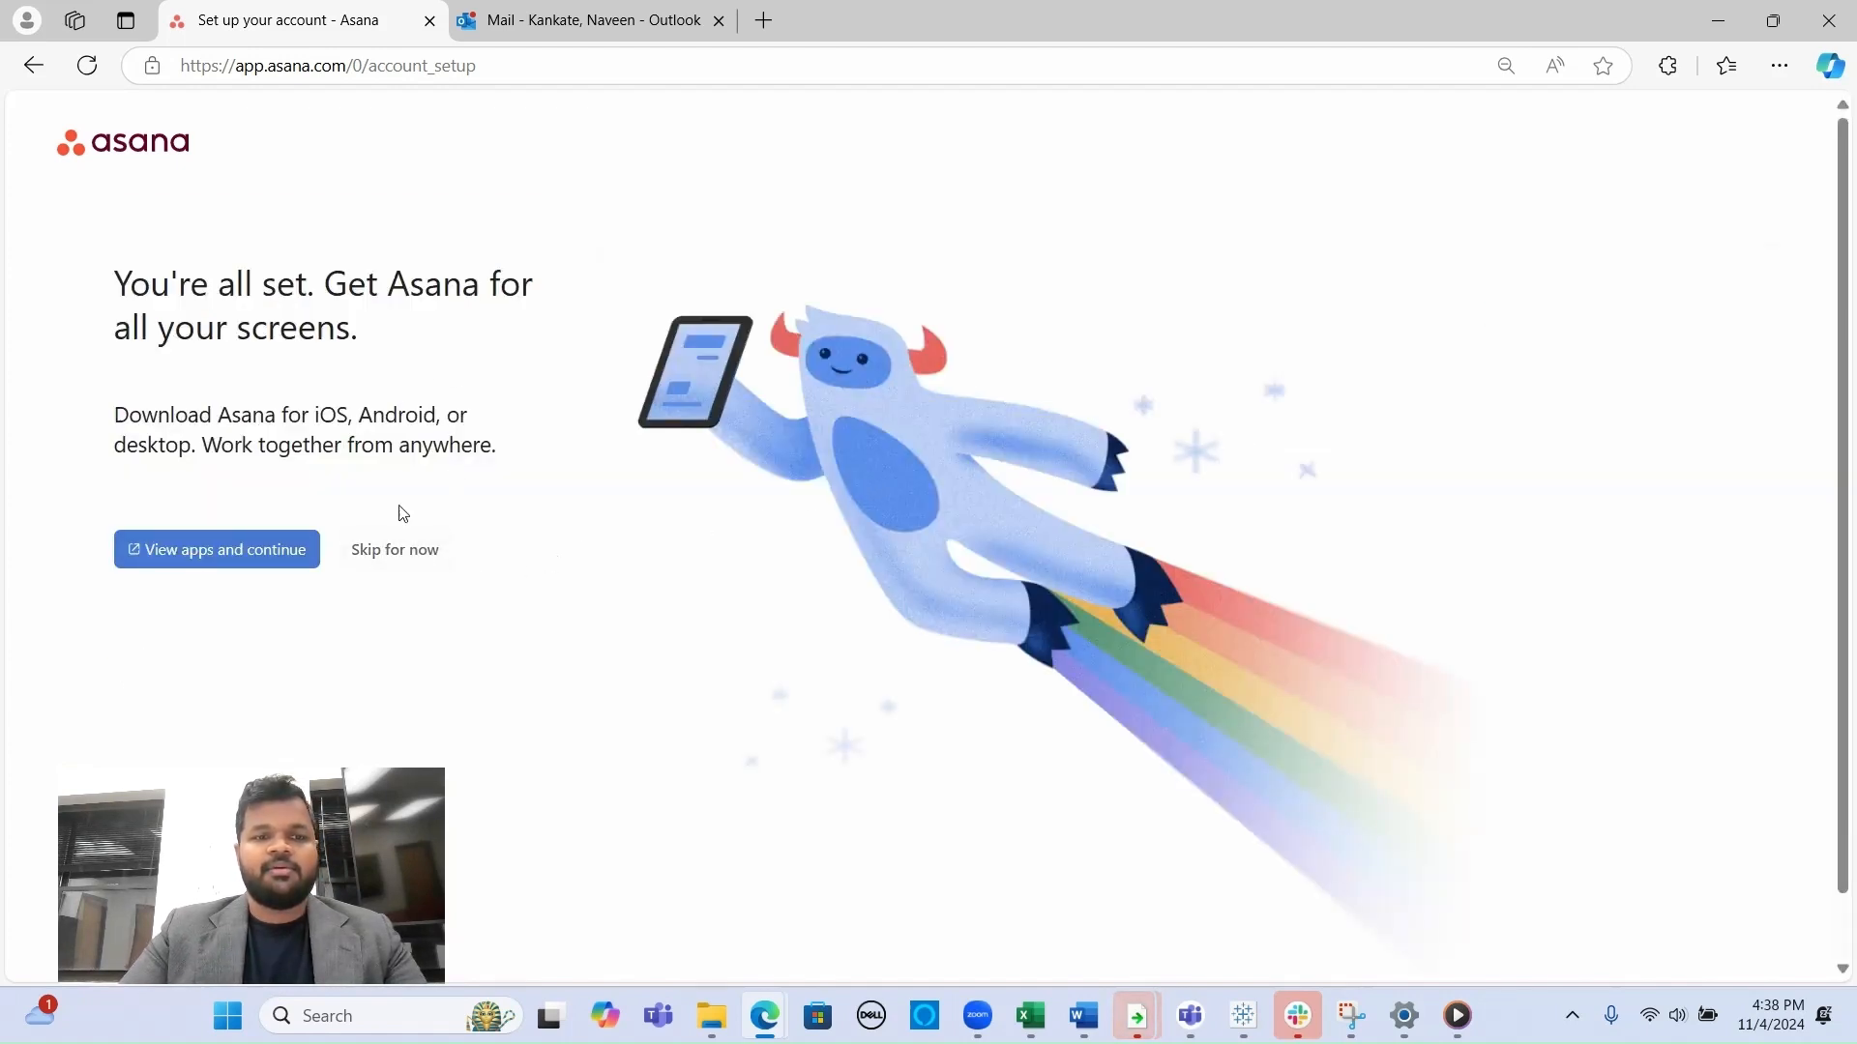
{"action": "left_click", "coordinate": [404, 565]}
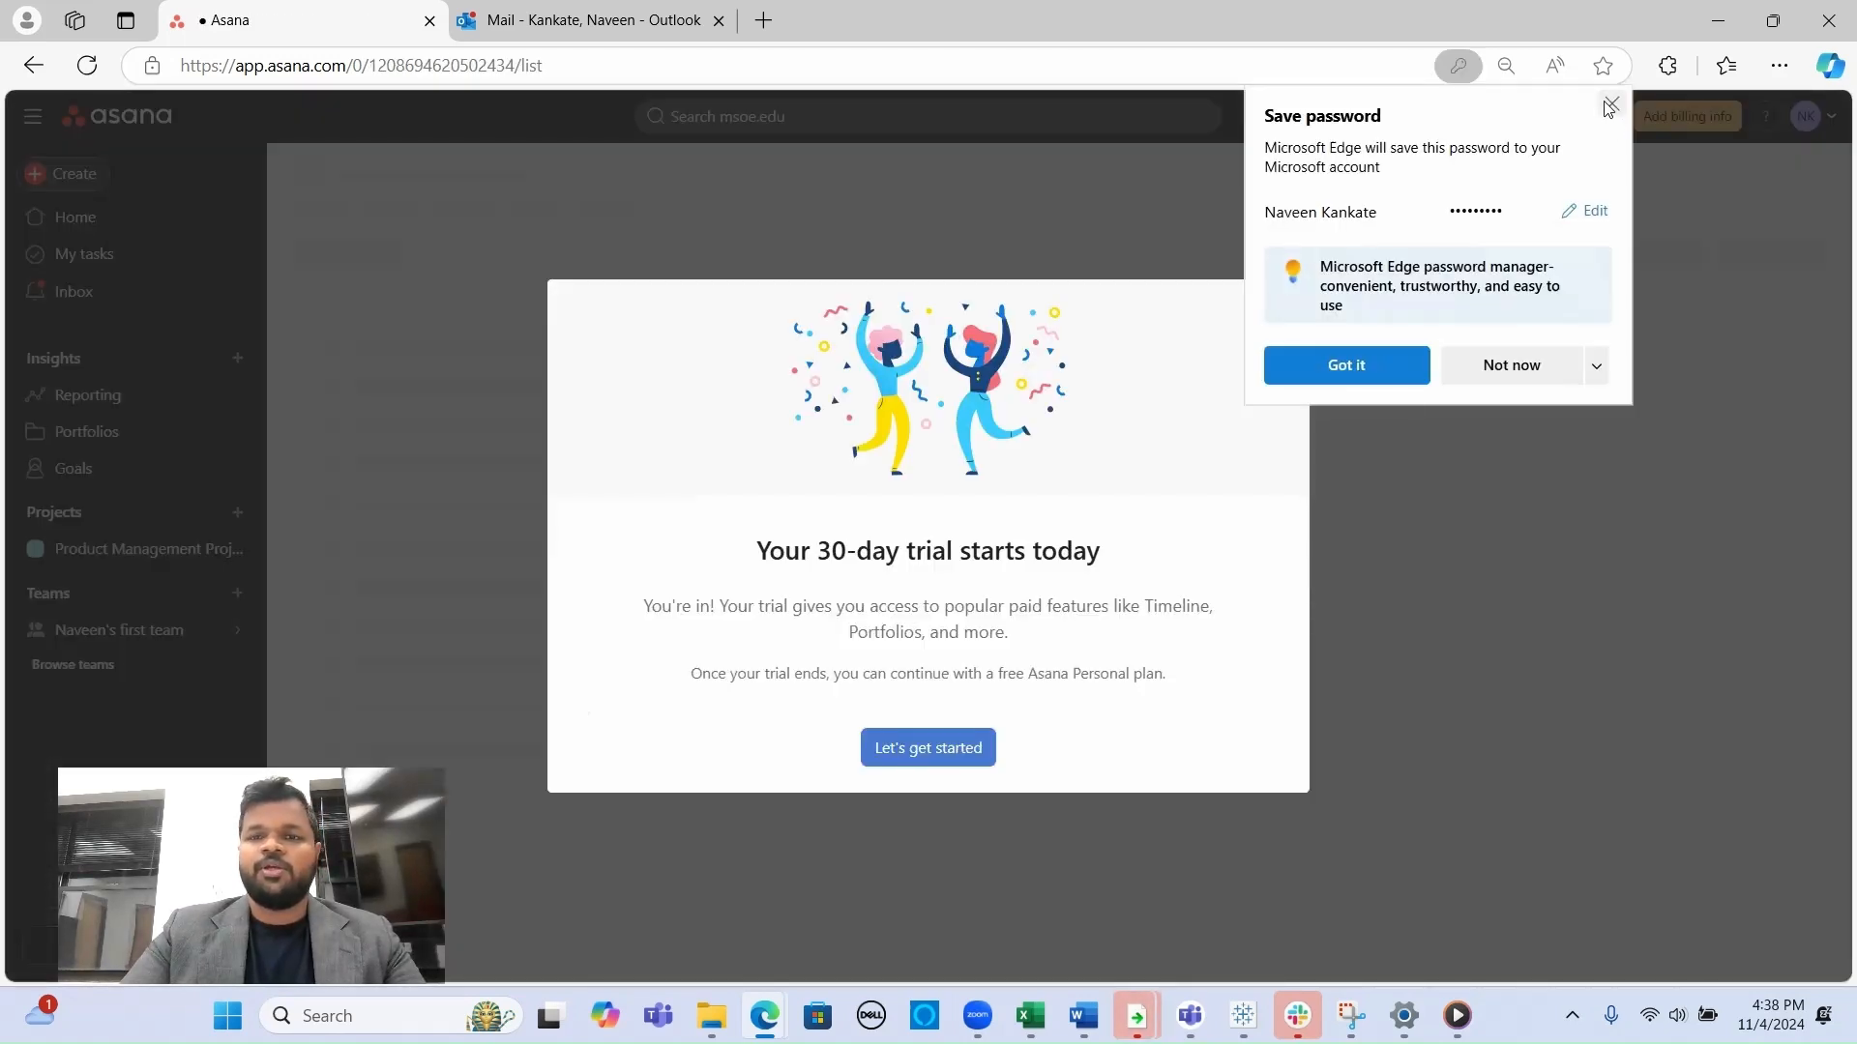
- Close Edge's save-password popup and the 30-day trial welcome dialog
{"action": "left_click", "coordinate": [1611, 105]}
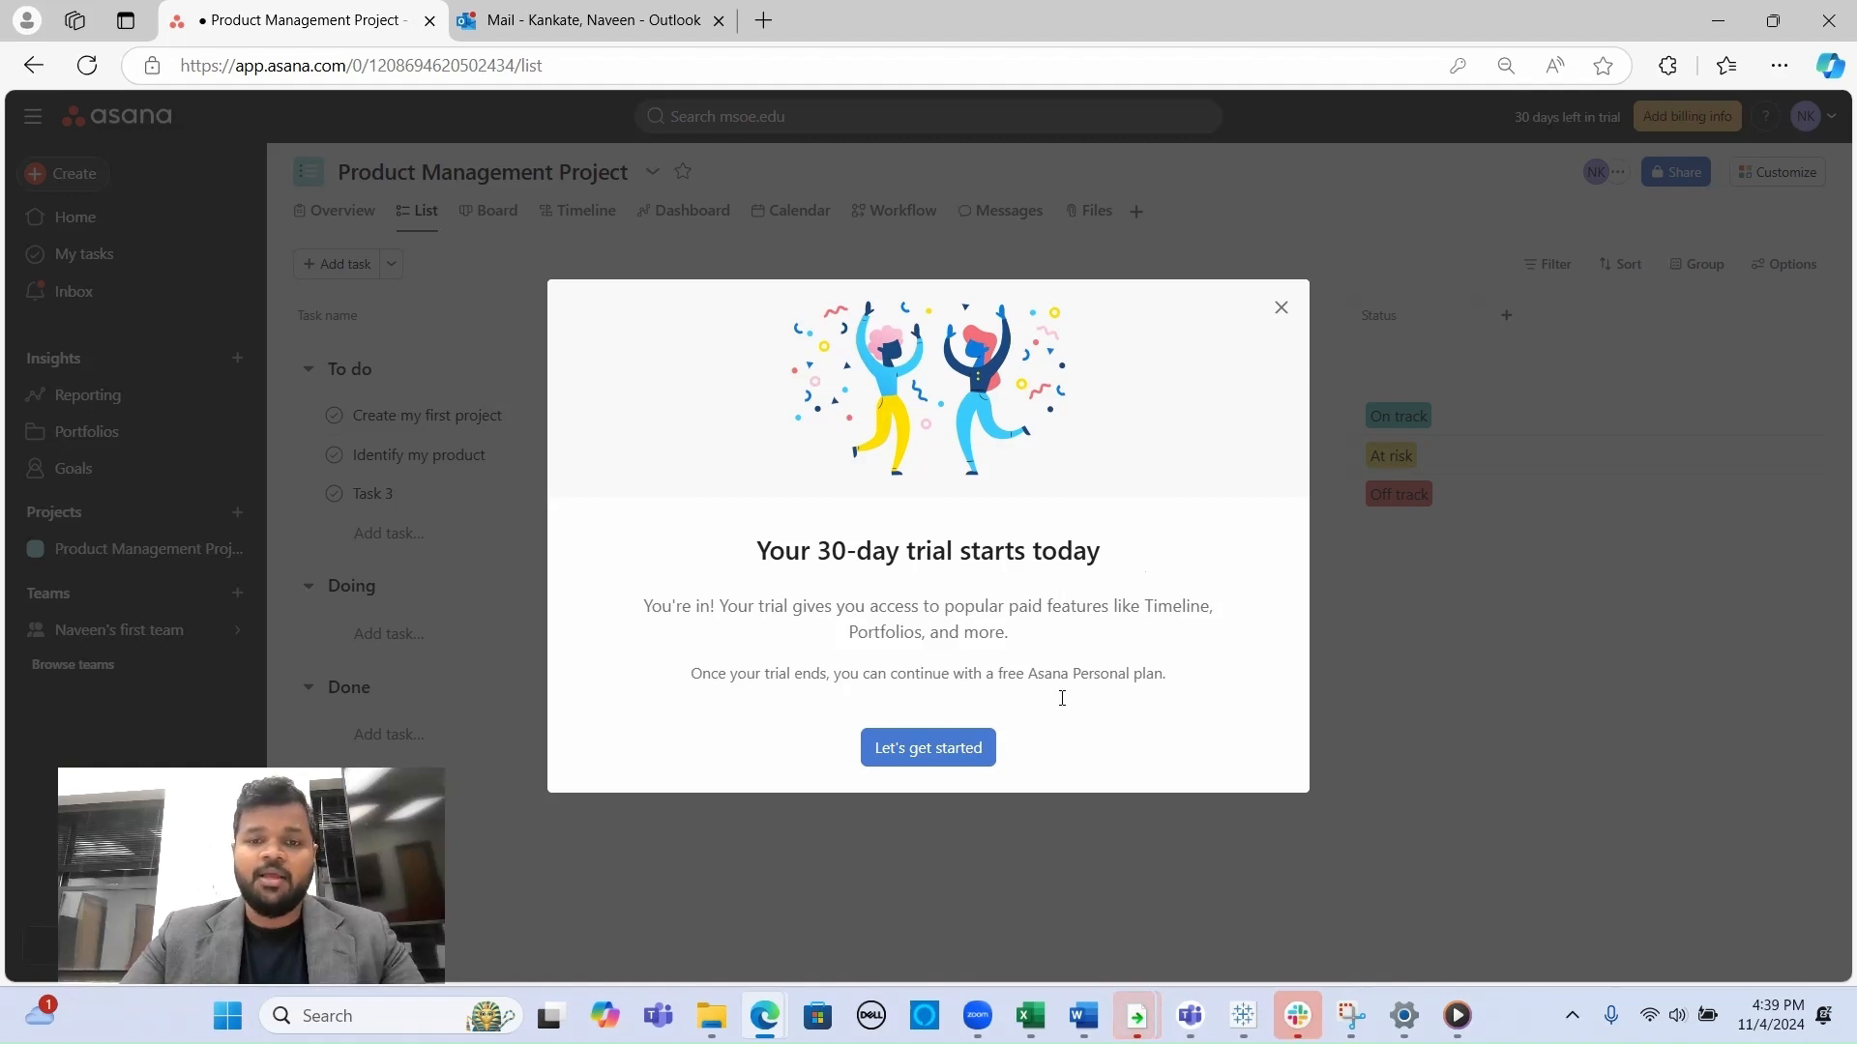
{"action": "left_click", "coordinate": [1280, 309]}
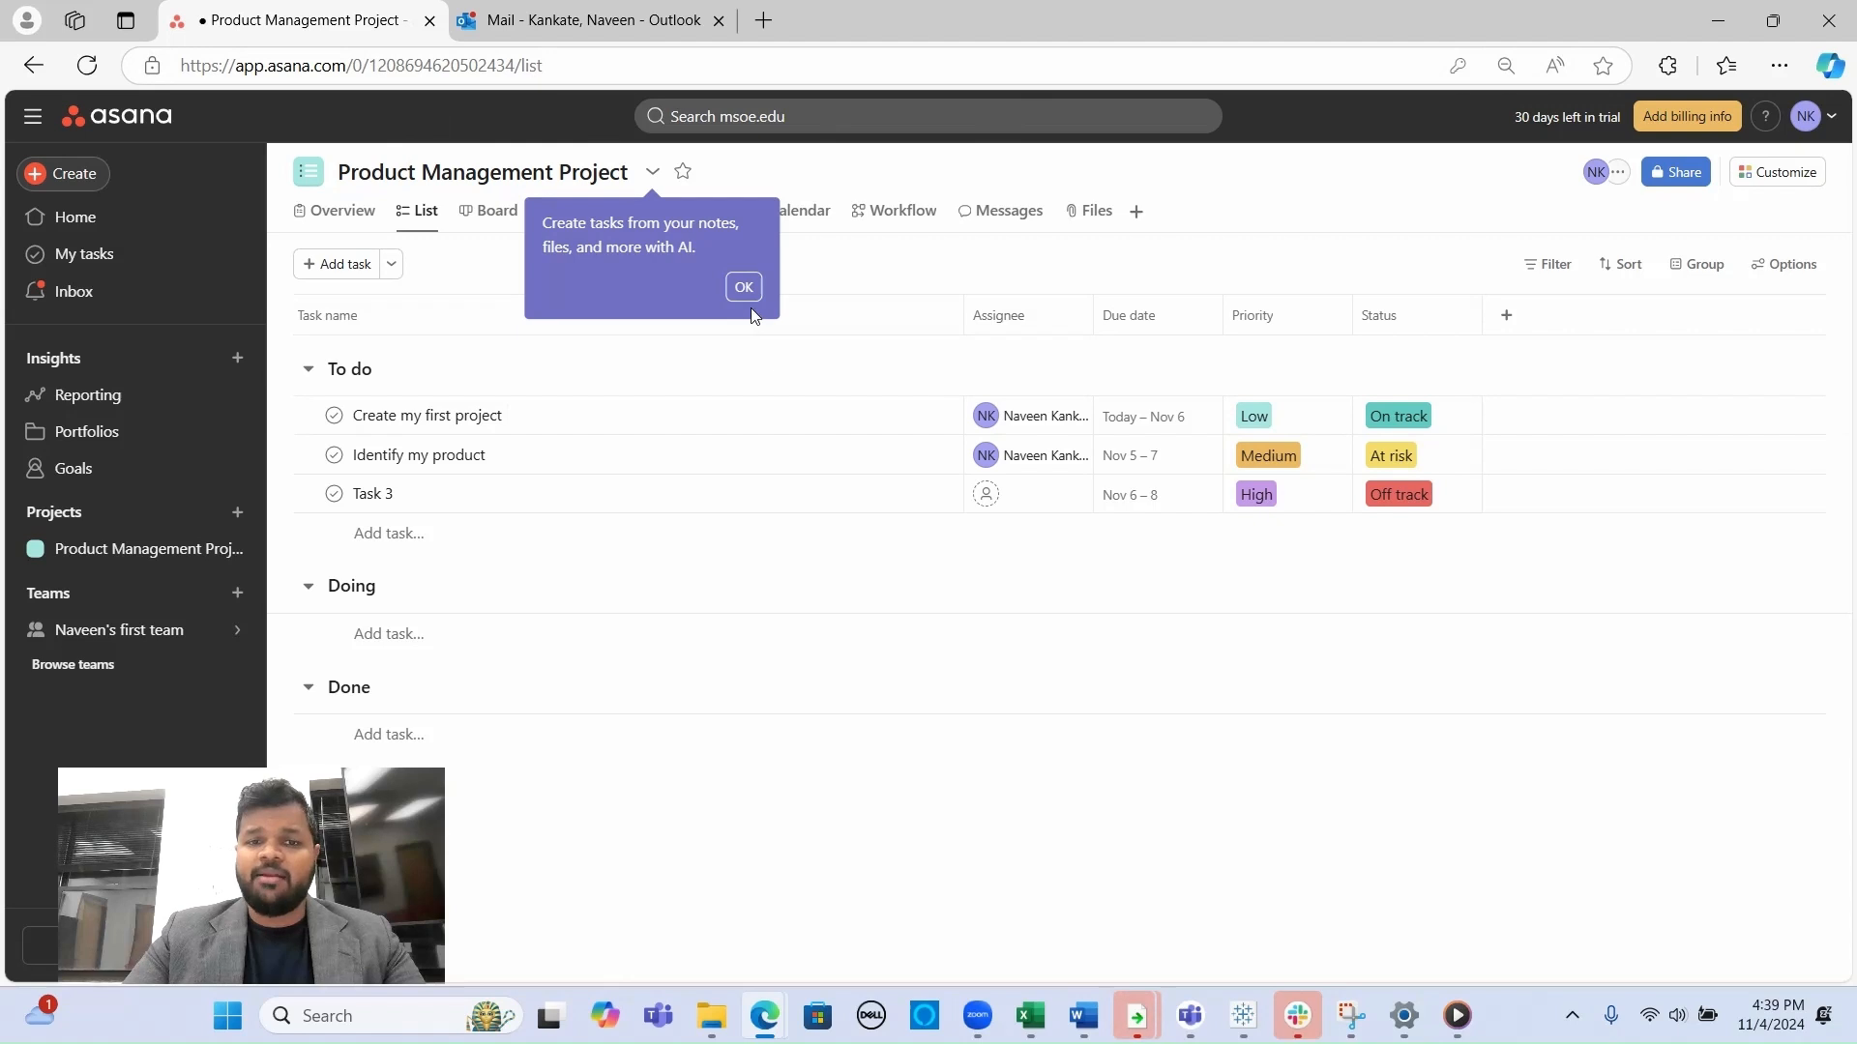
- Dismiss the purple AI task-creation tip with OK
{"action": "left_click", "coordinate": [744, 287]}
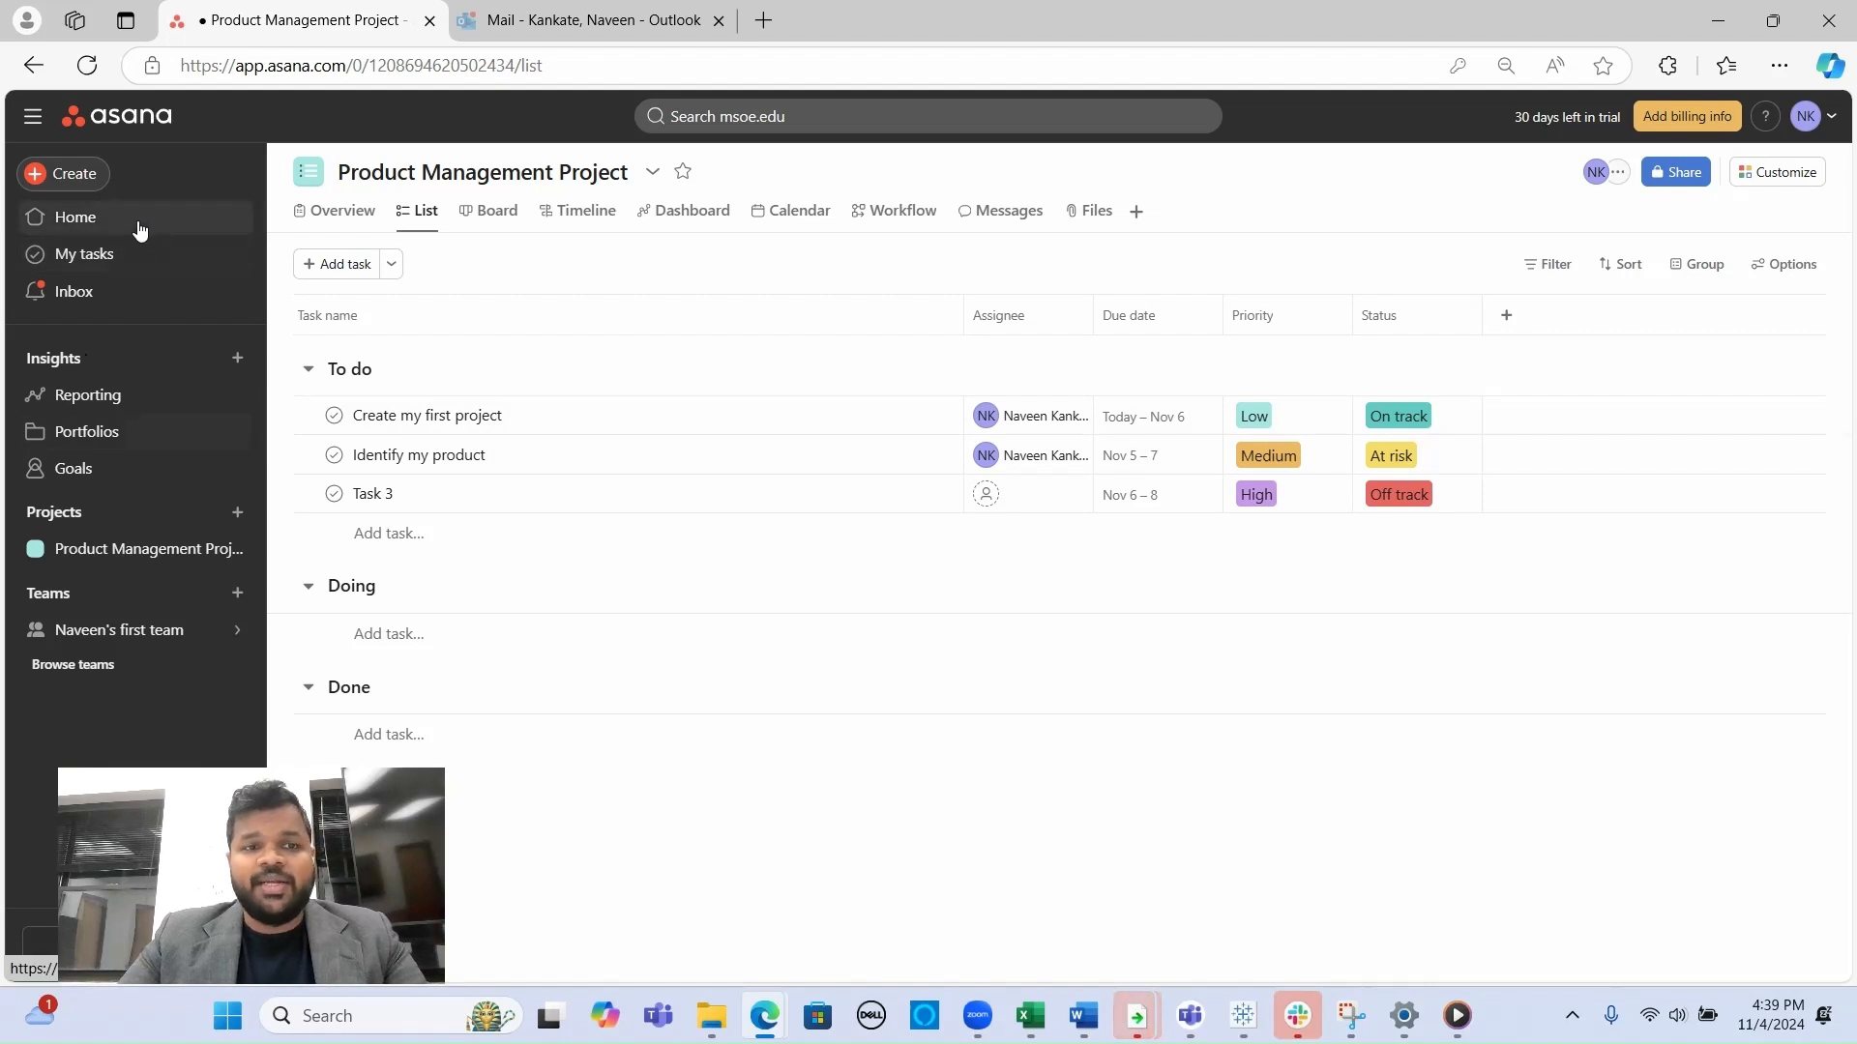
{"action": "left_click", "coordinate": [417, 222]}
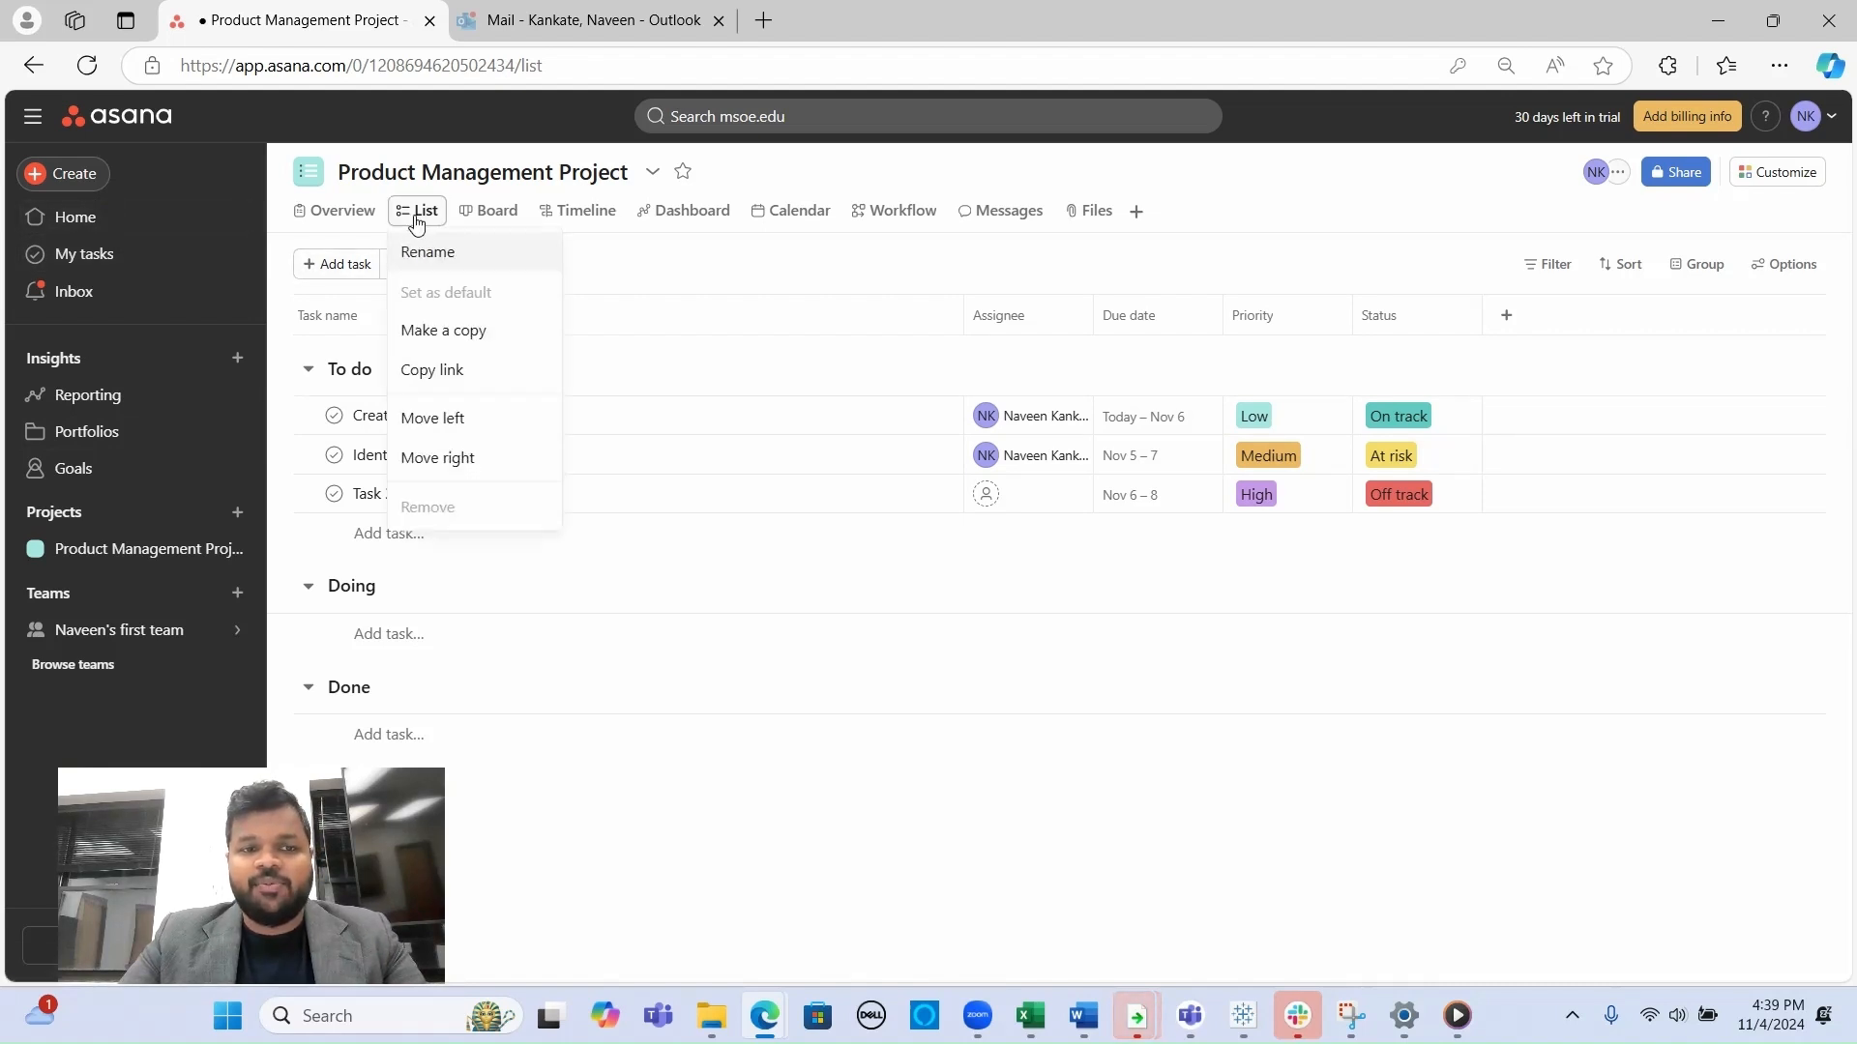
{"action": "left_click", "coordinate": [413, 221]}
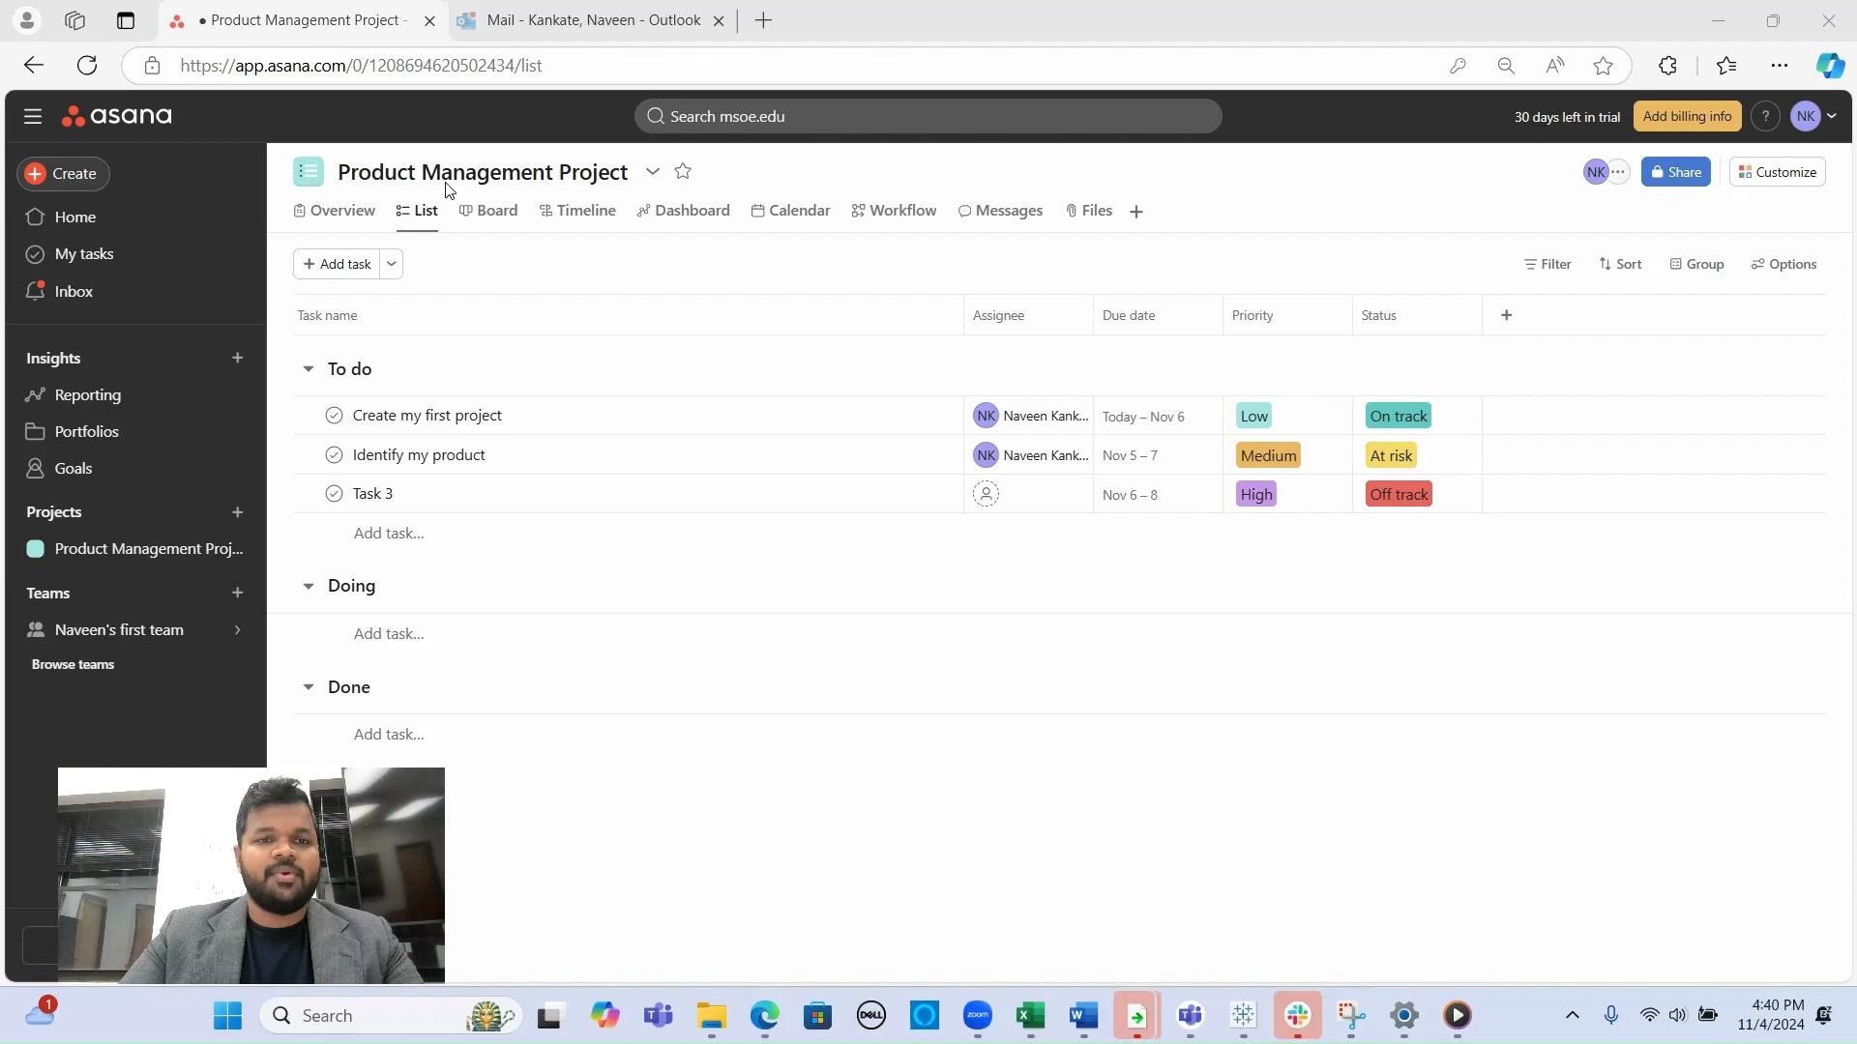
{"action": "left_click_drag", "start_coordinate": [402, 249], "coordinate": [281, 242]}
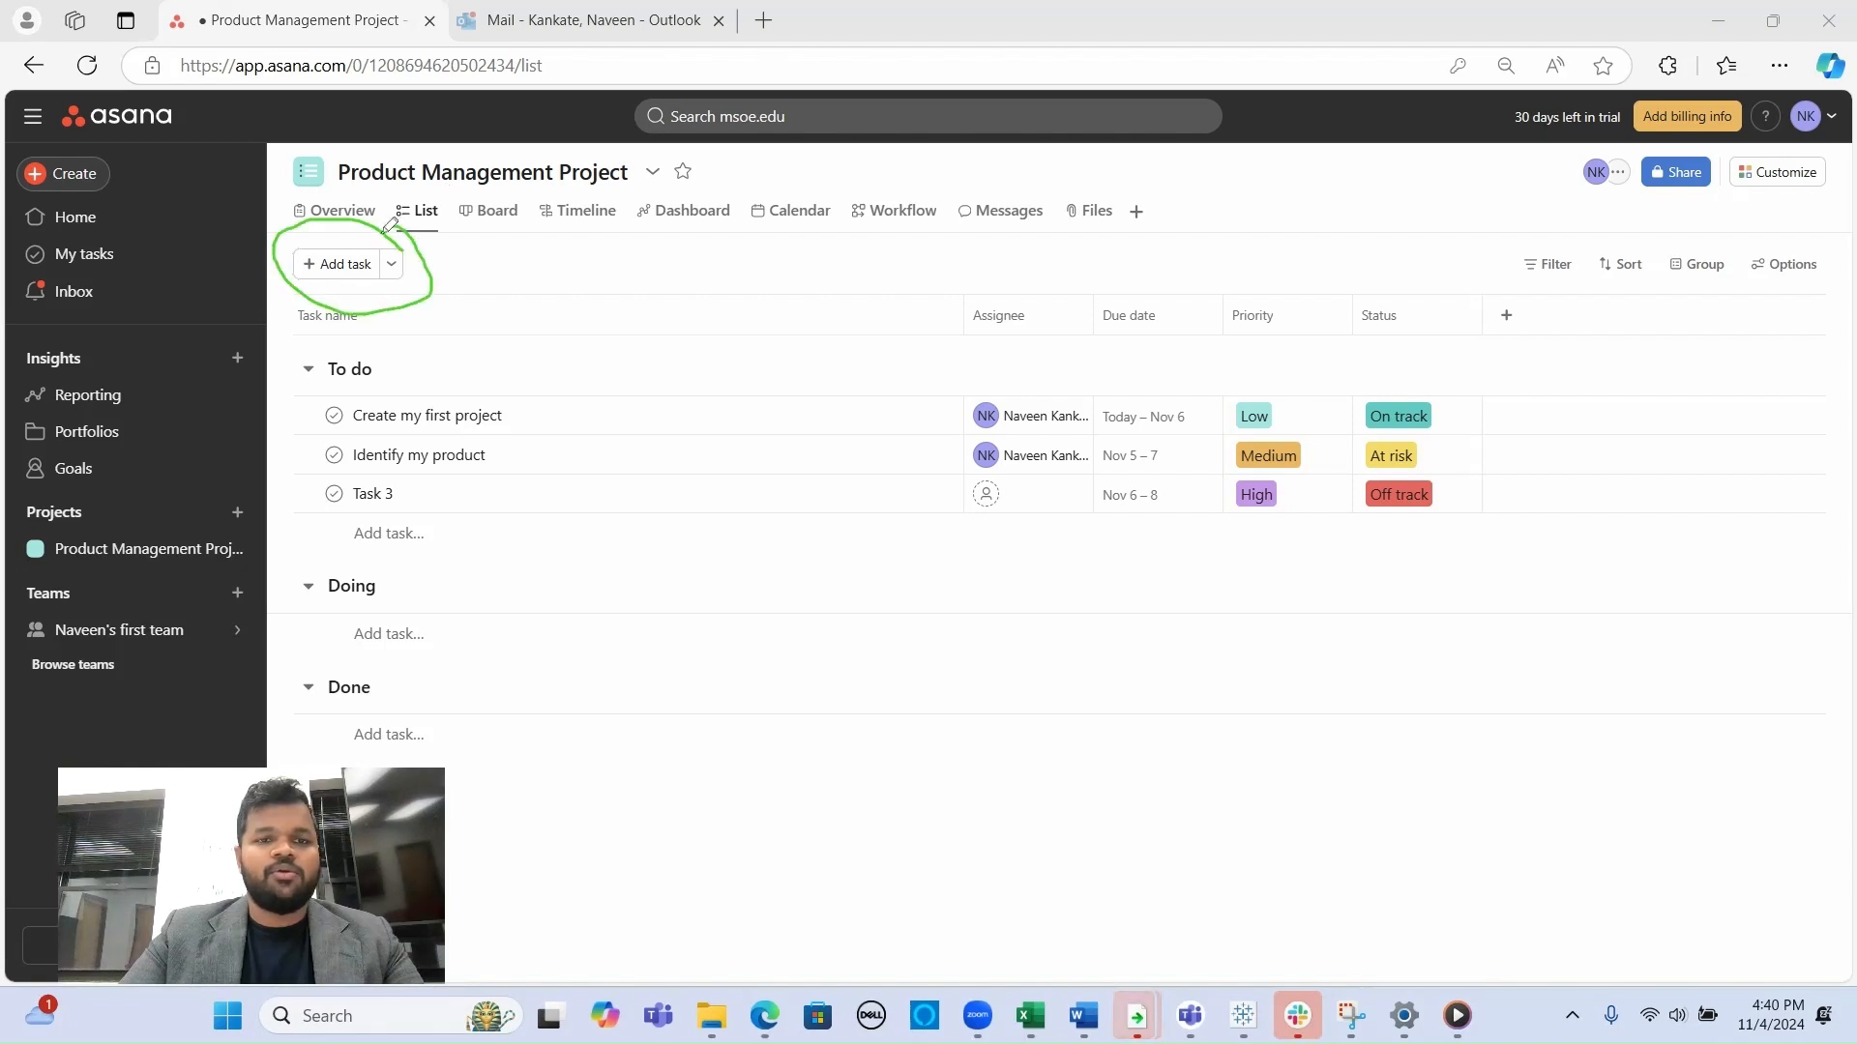
- Add 'Test Task' at the top of To do and assign it to yourself
{"action": "left_click", "coordinate": [346, 267]}
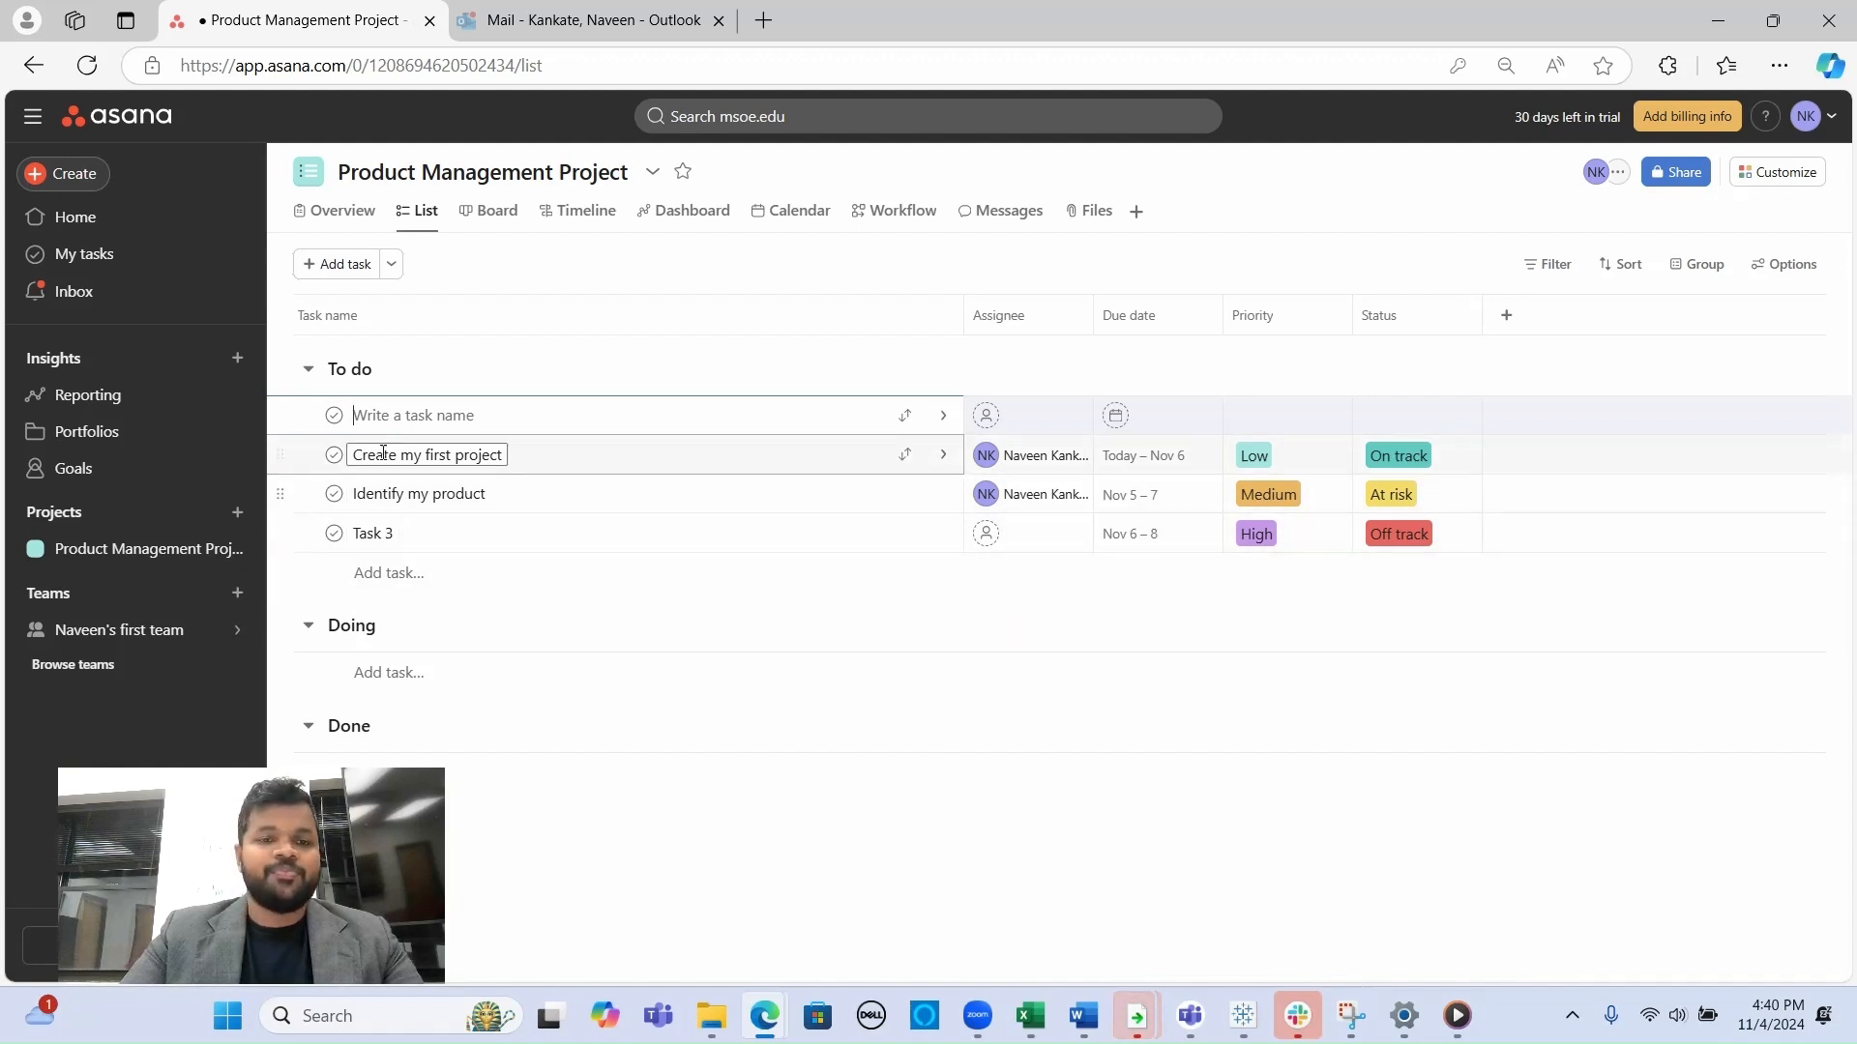
{"action": "type", "text": "T"}
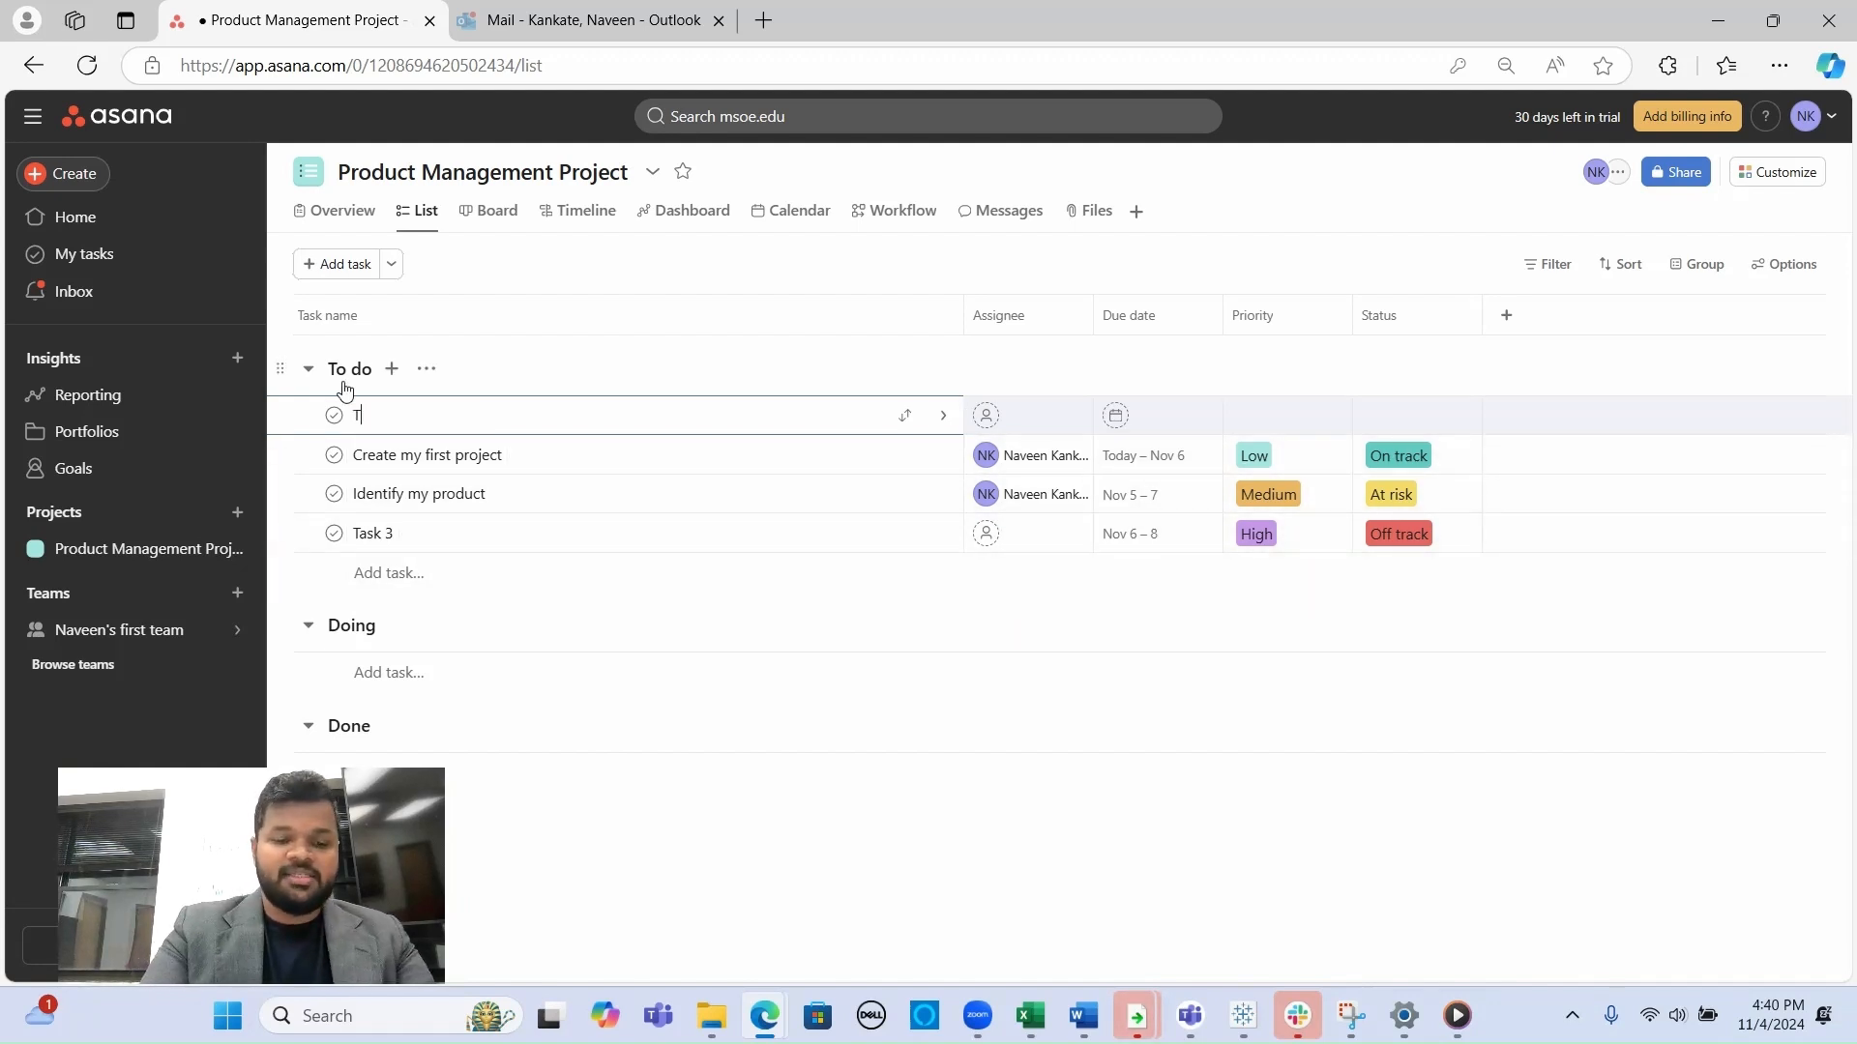
{"action": "type", "text": "est Task"}
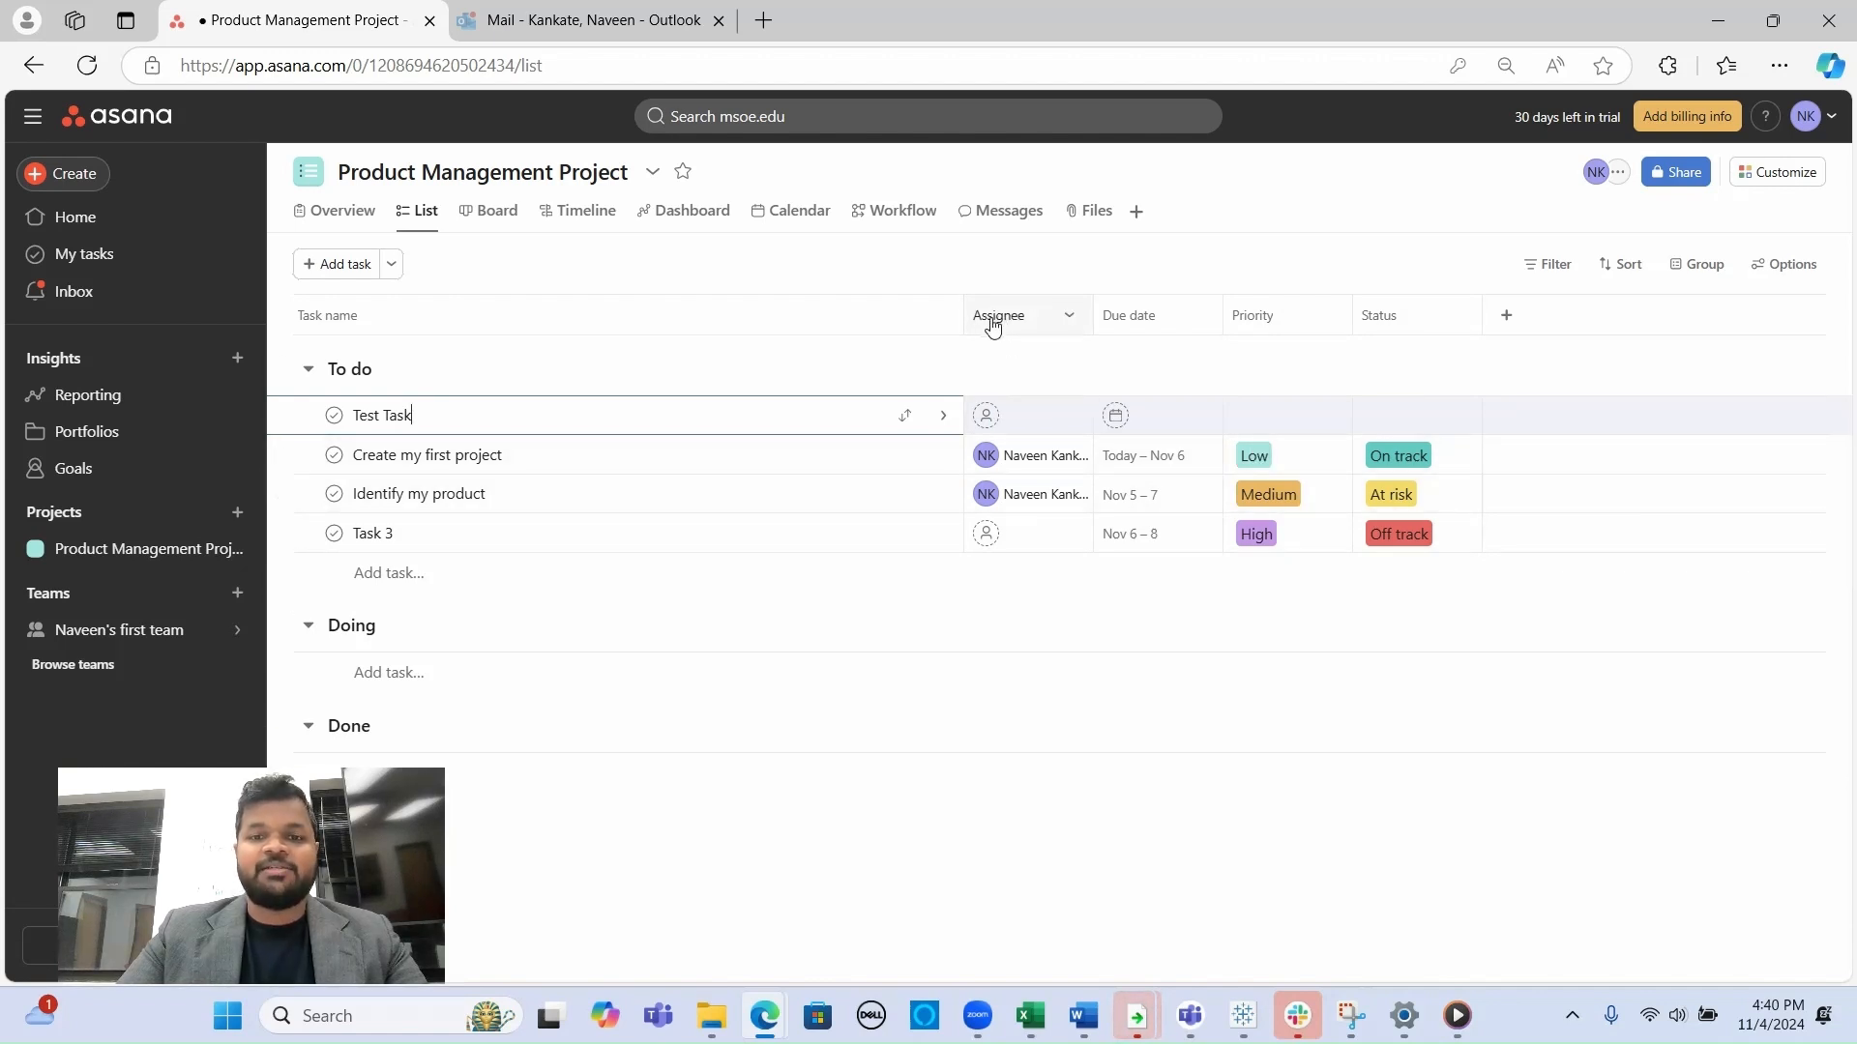
{"action": "left_click", "coordinate": [996, 422]}
{"action": "left_click", "coordinate": [1051, 471]}
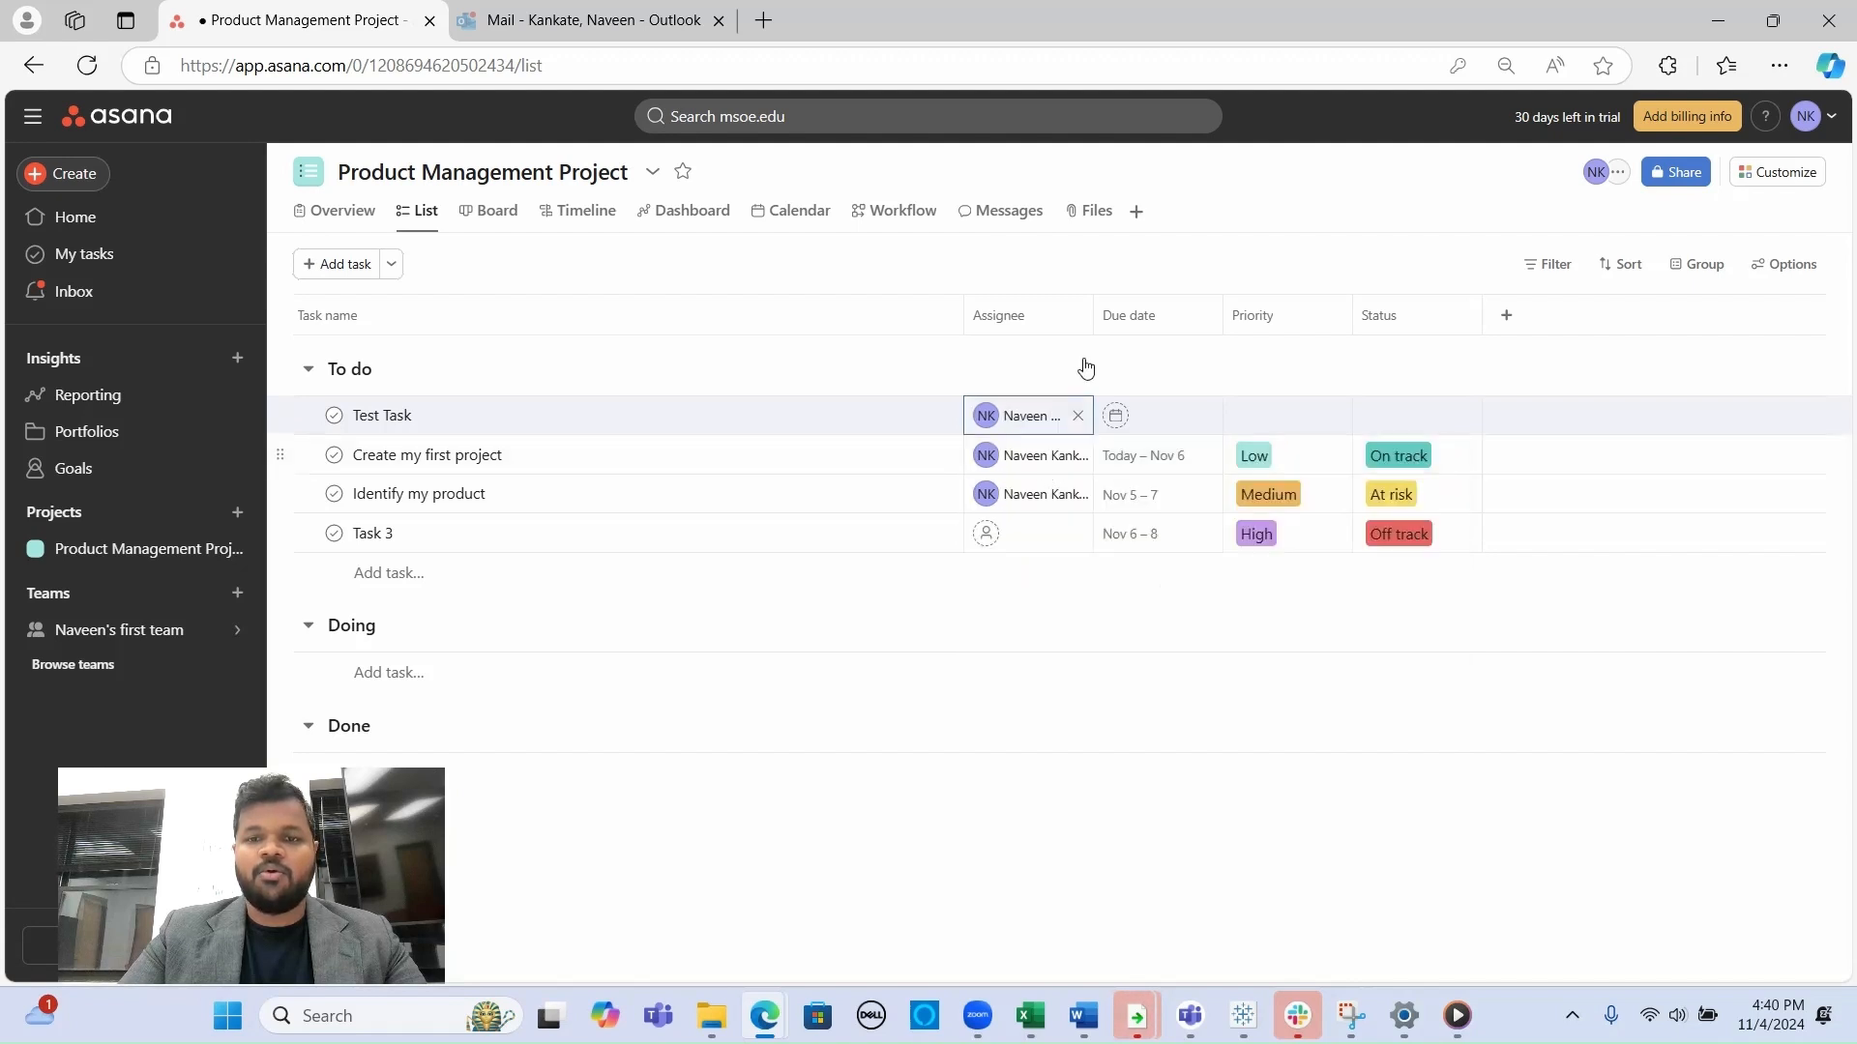
{"action": "left_click", "coordinate": [1120, 422]}
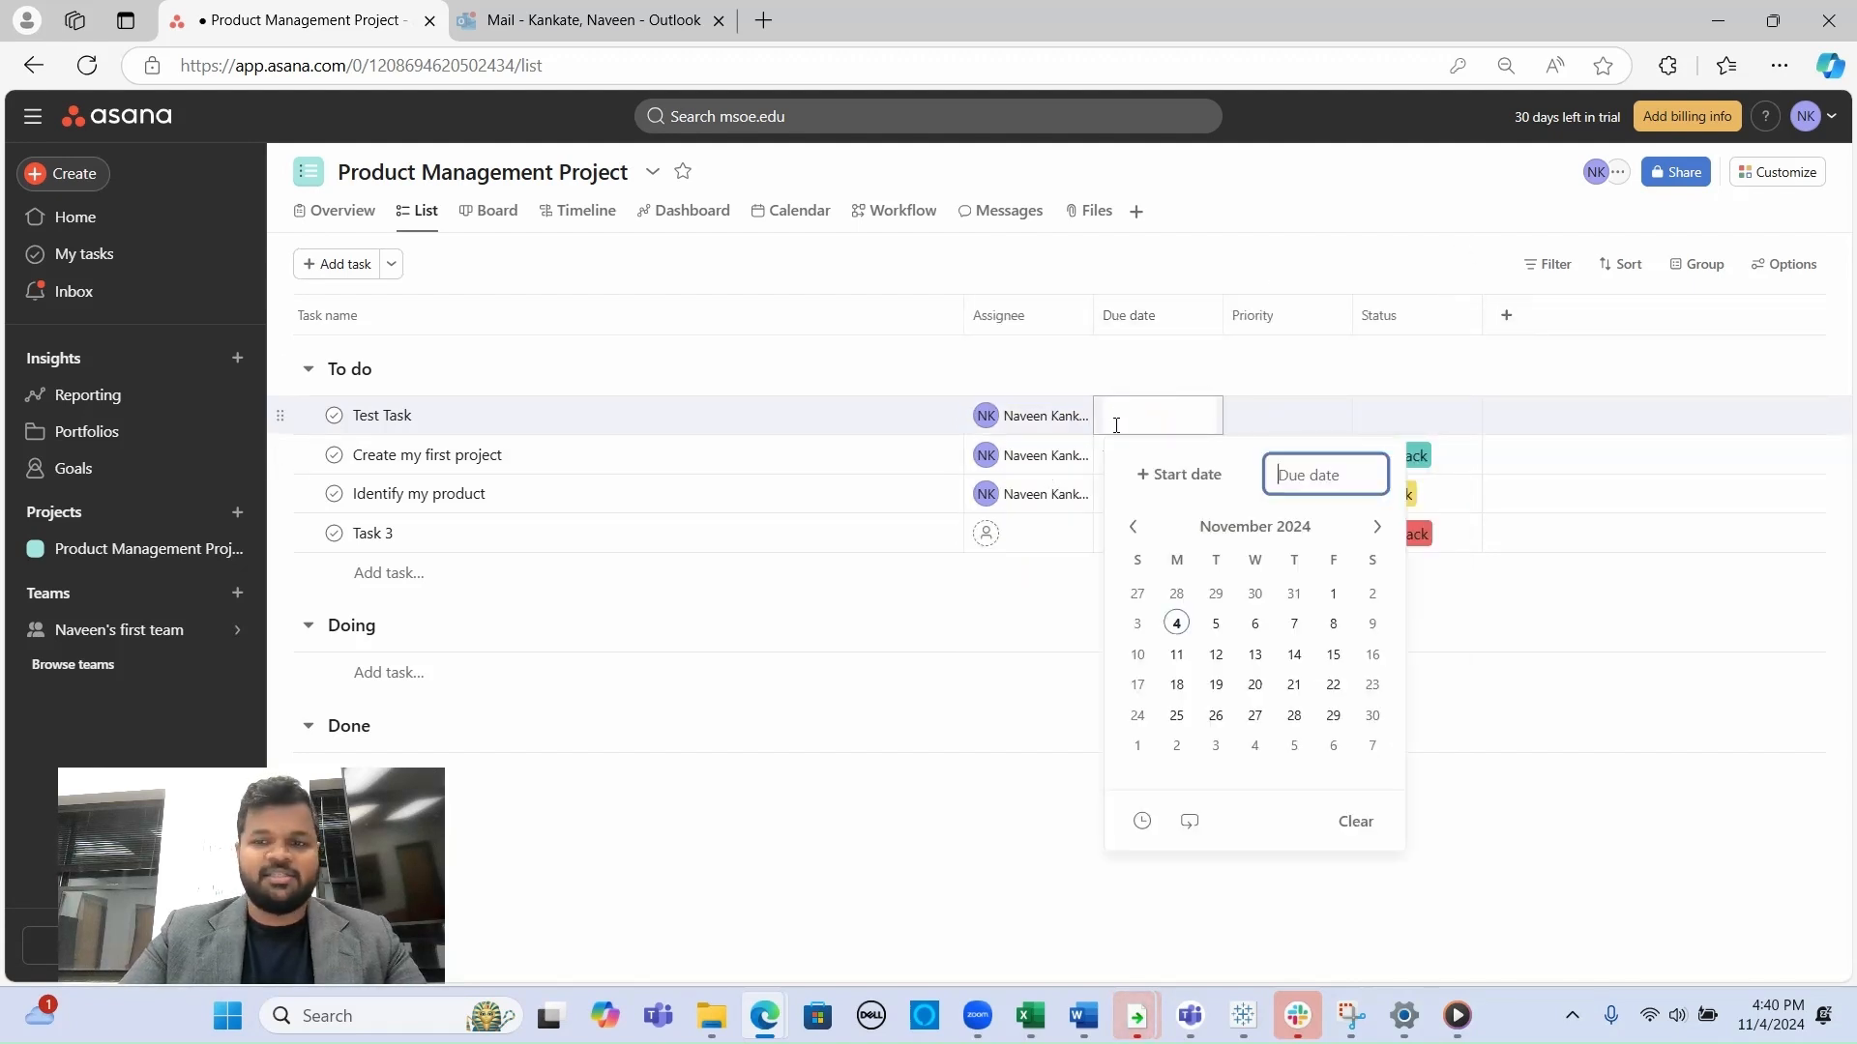
- Advance the calendar to June 2025 and pick the 26th as Test Task's due date
{"action": "left_click", "coordinate": [1377, 526]}
{"action": "left_click", "coordinate": [1377, 526]}
{"action": "left_click", "coordinate": [1377, 526]}
{"action": "left_click", "coordinate": [1377, 526]}
{"action": "left_click", "coordinate": [1377, 526]}
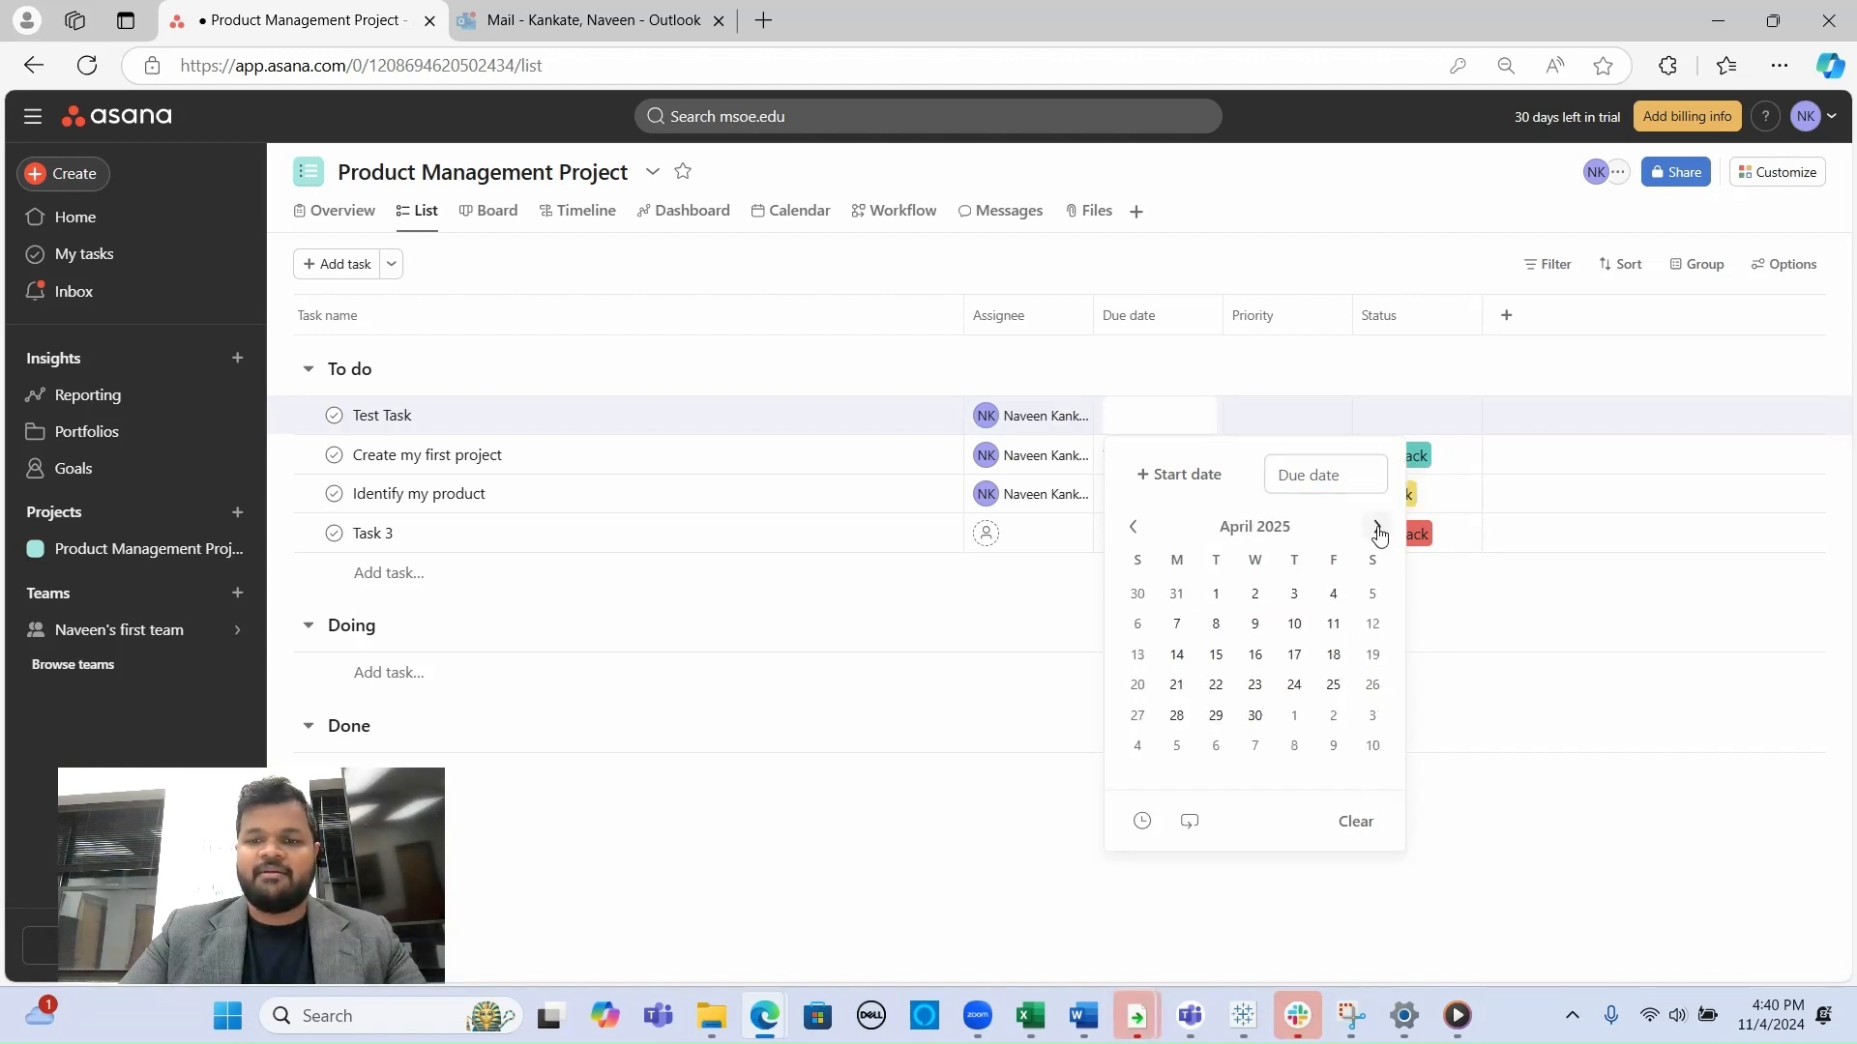
{"action": "left_click", "coordinate": [1377, 526]}
{"action": "left_click", "coordinate": [1378, 527]}
{"action": "left_click", "coordinate": [1295, 685]}
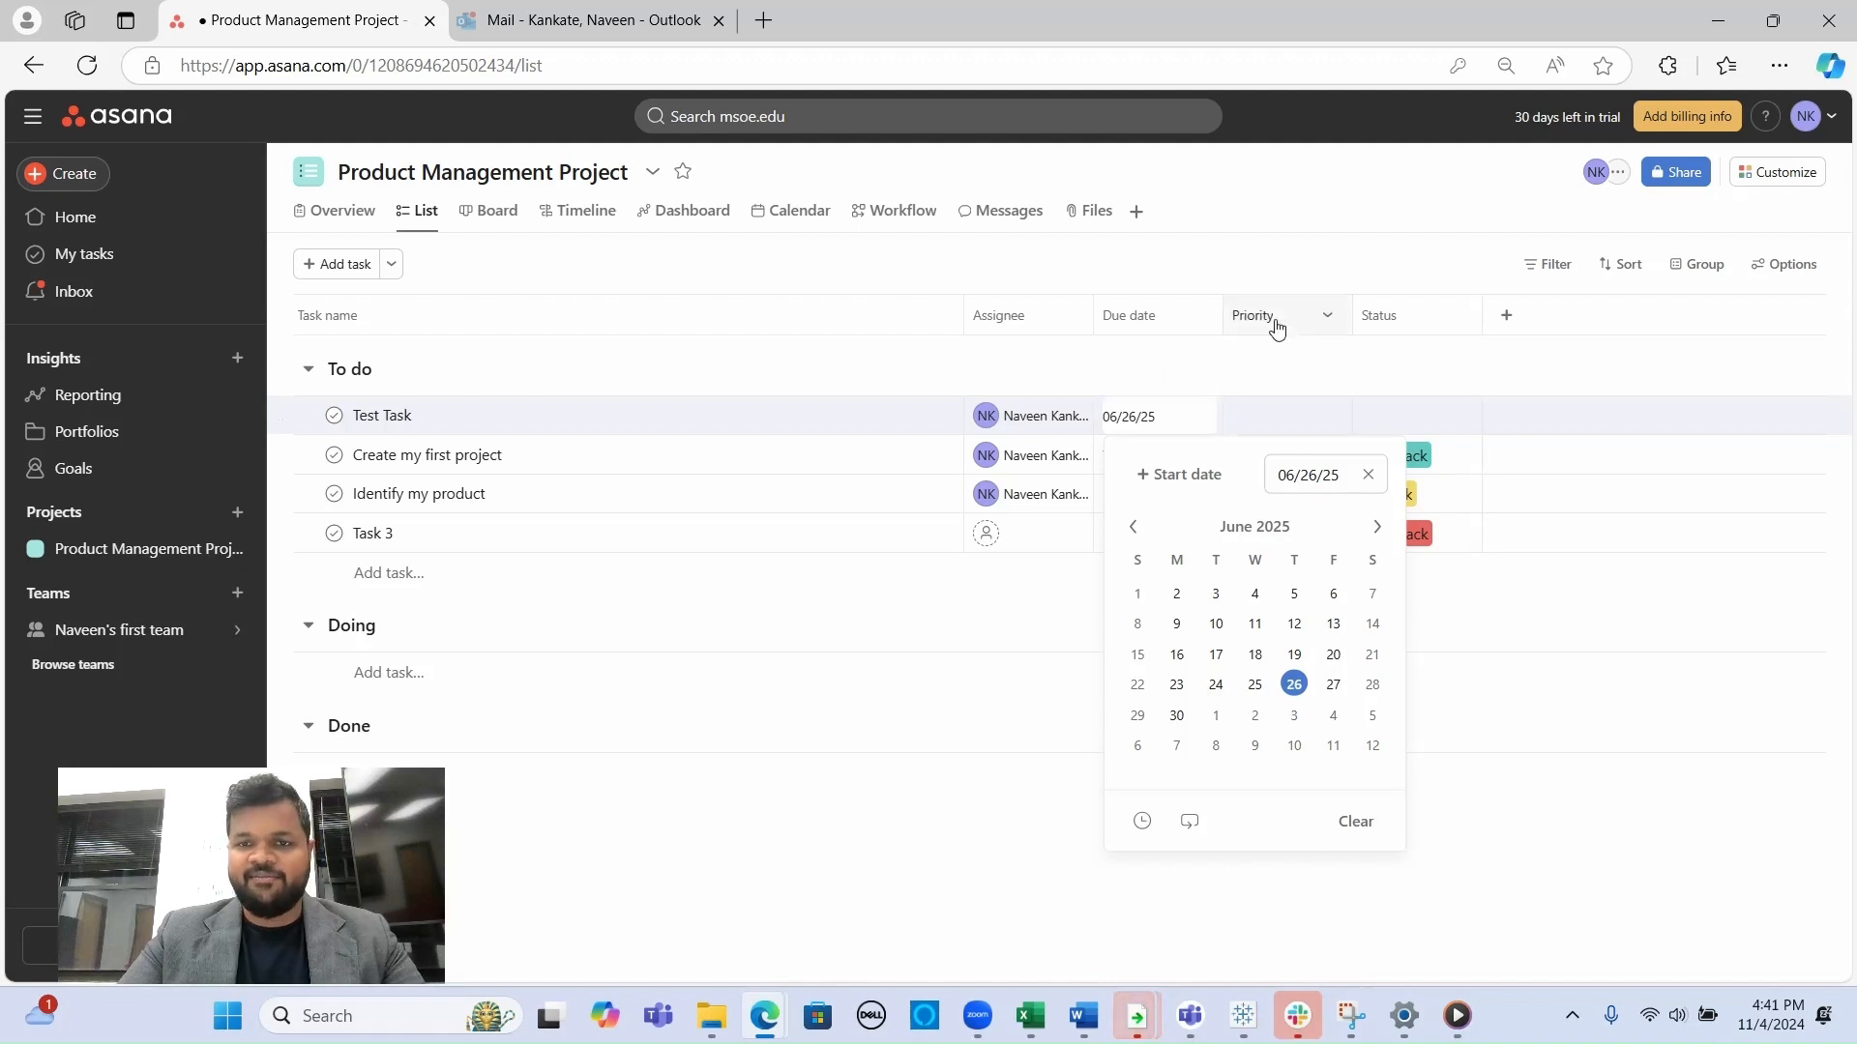
- Give Test Task Low priority and On track status
{"action": "left_click", "coordinate": [1291, 414]}
{"action": "left_click", "coordinate": [1286, 412]}
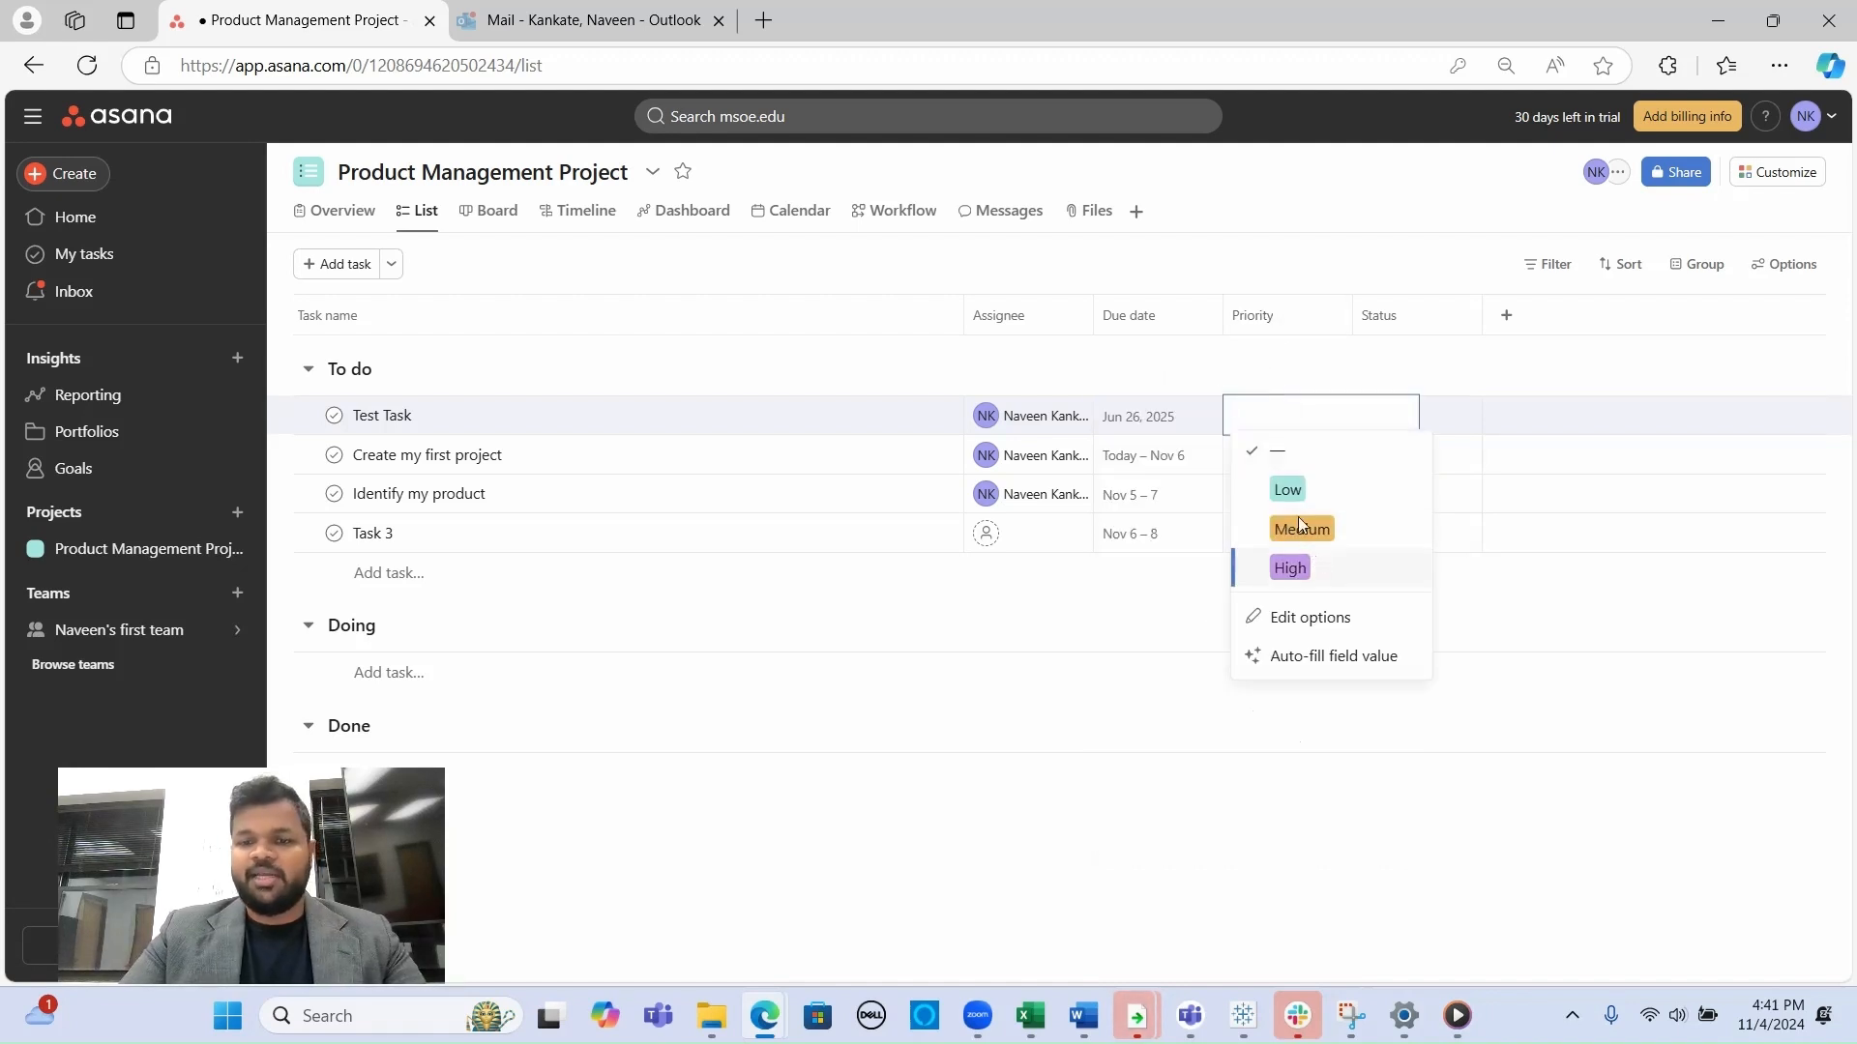
{"action": "left_click", "coordinate": [1289, 490]}
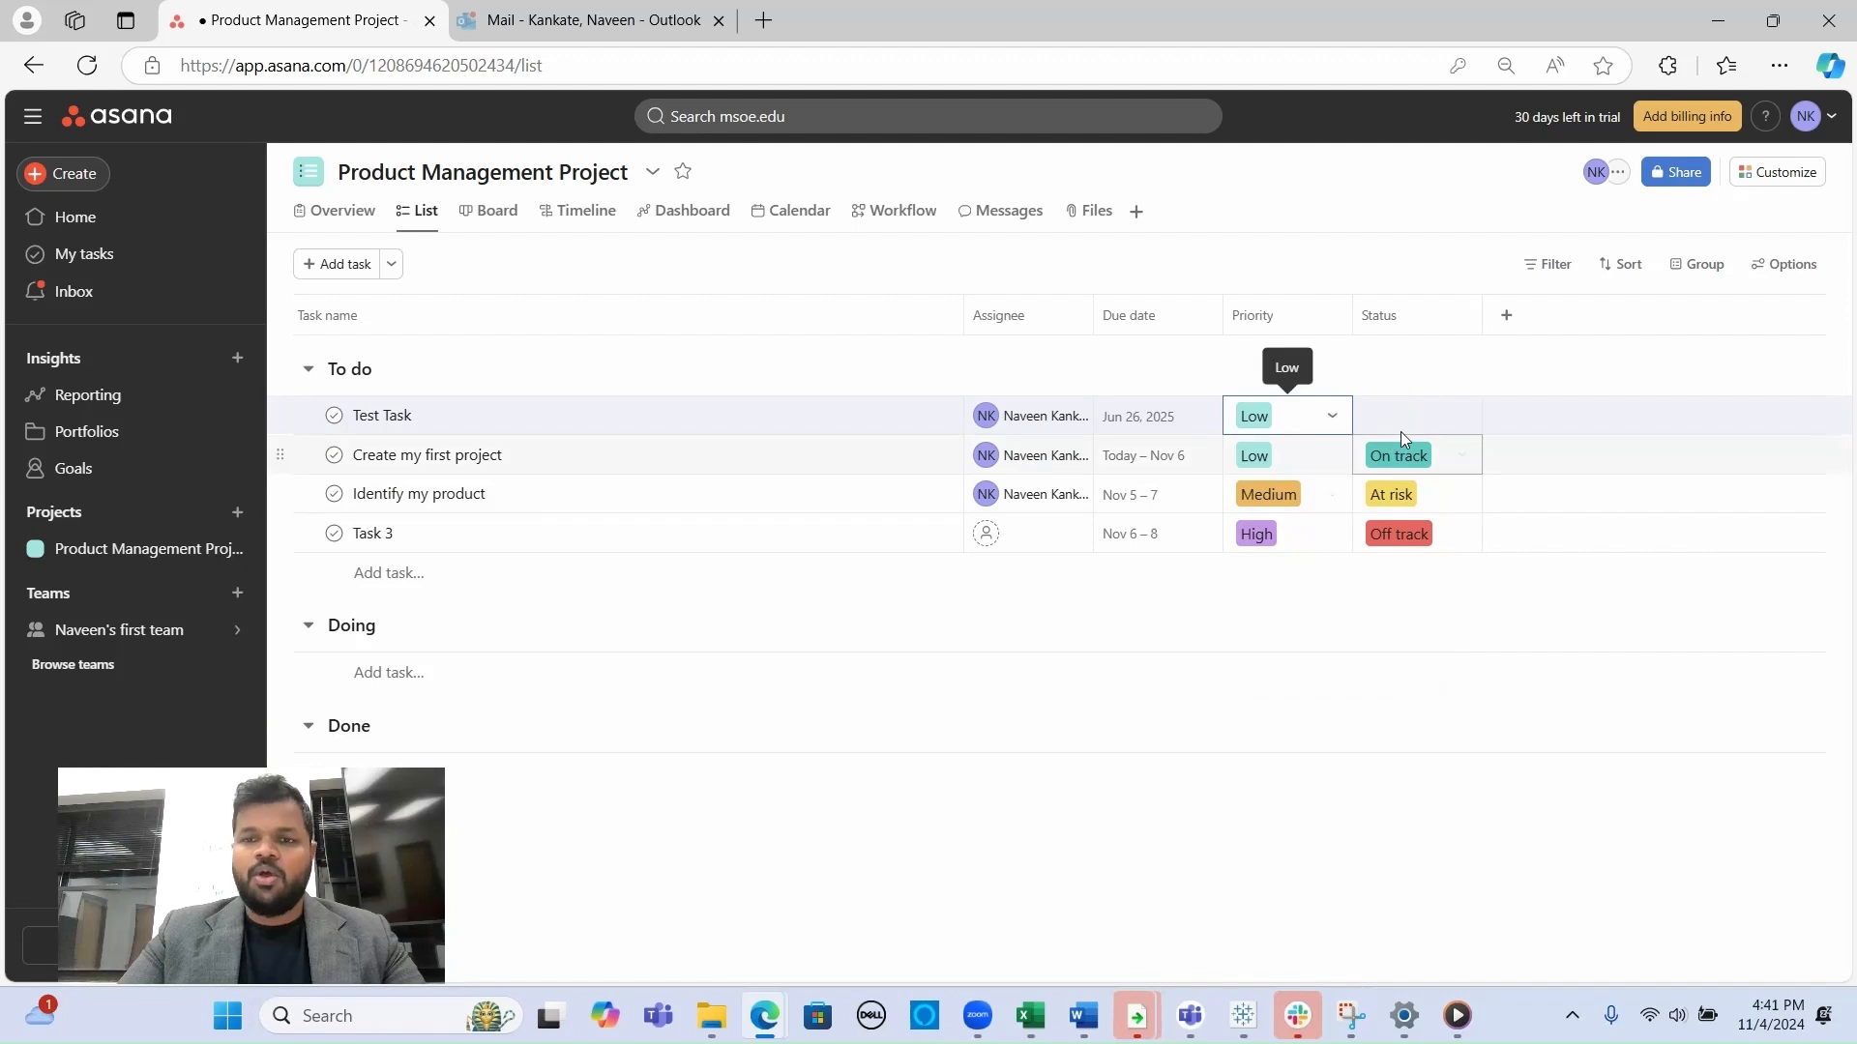
{"action": "left_click", "coordinate": [1402, 412]}
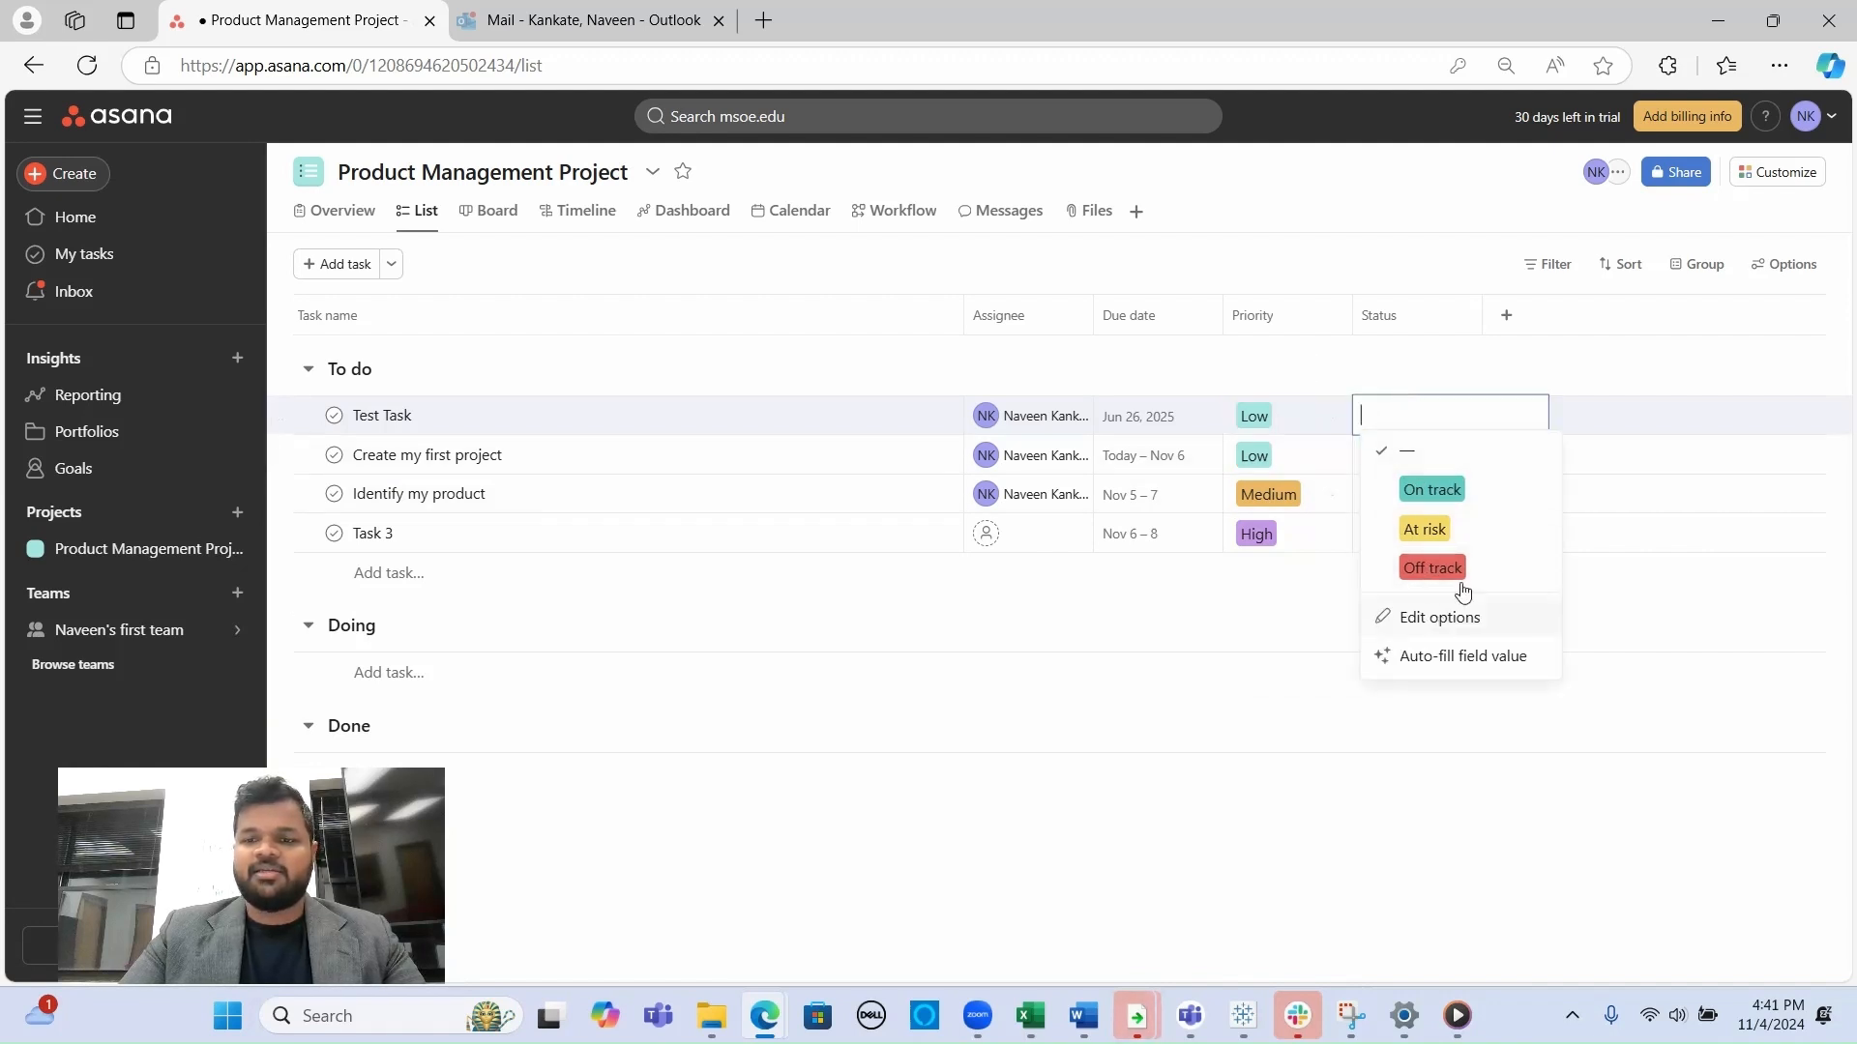
{"action": "left_click", "coordinate": [1431, 489]}
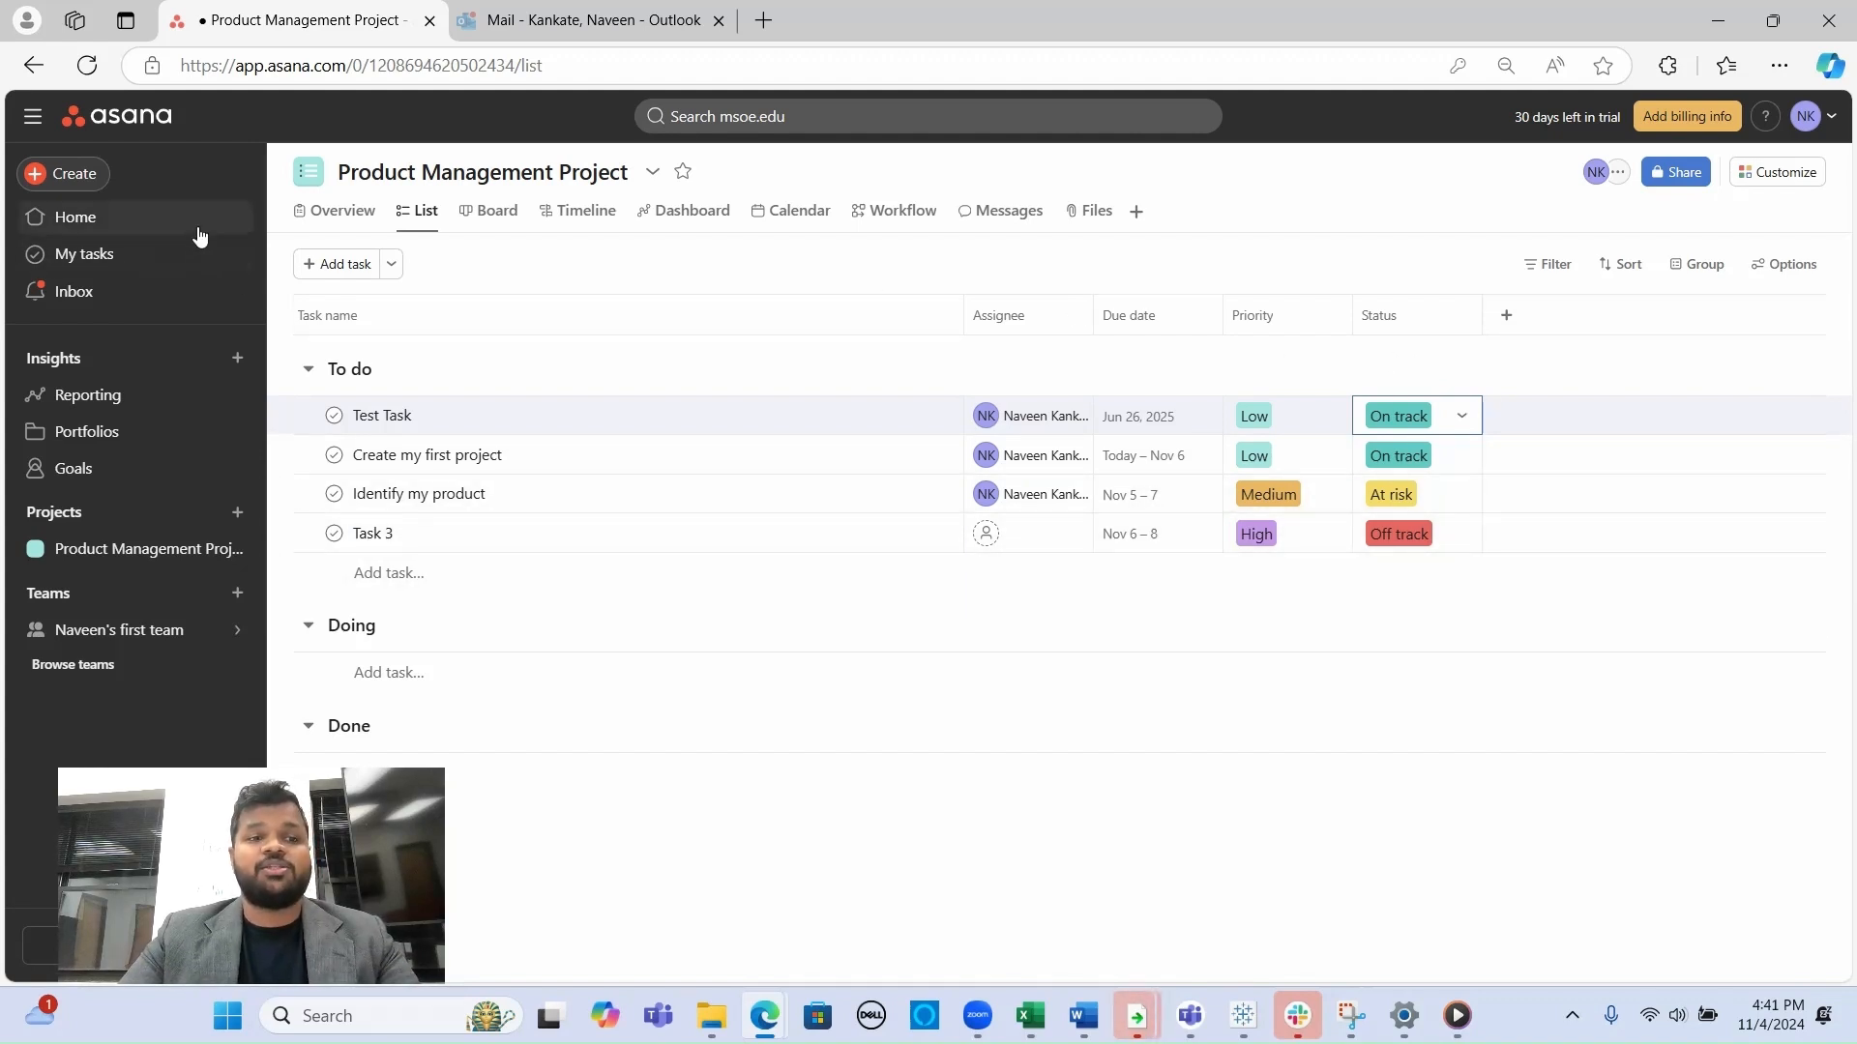
- Go to the Asana Home page from the sidebar and scroll down
{"action": "left_click", "coordinate": [143, 220]}
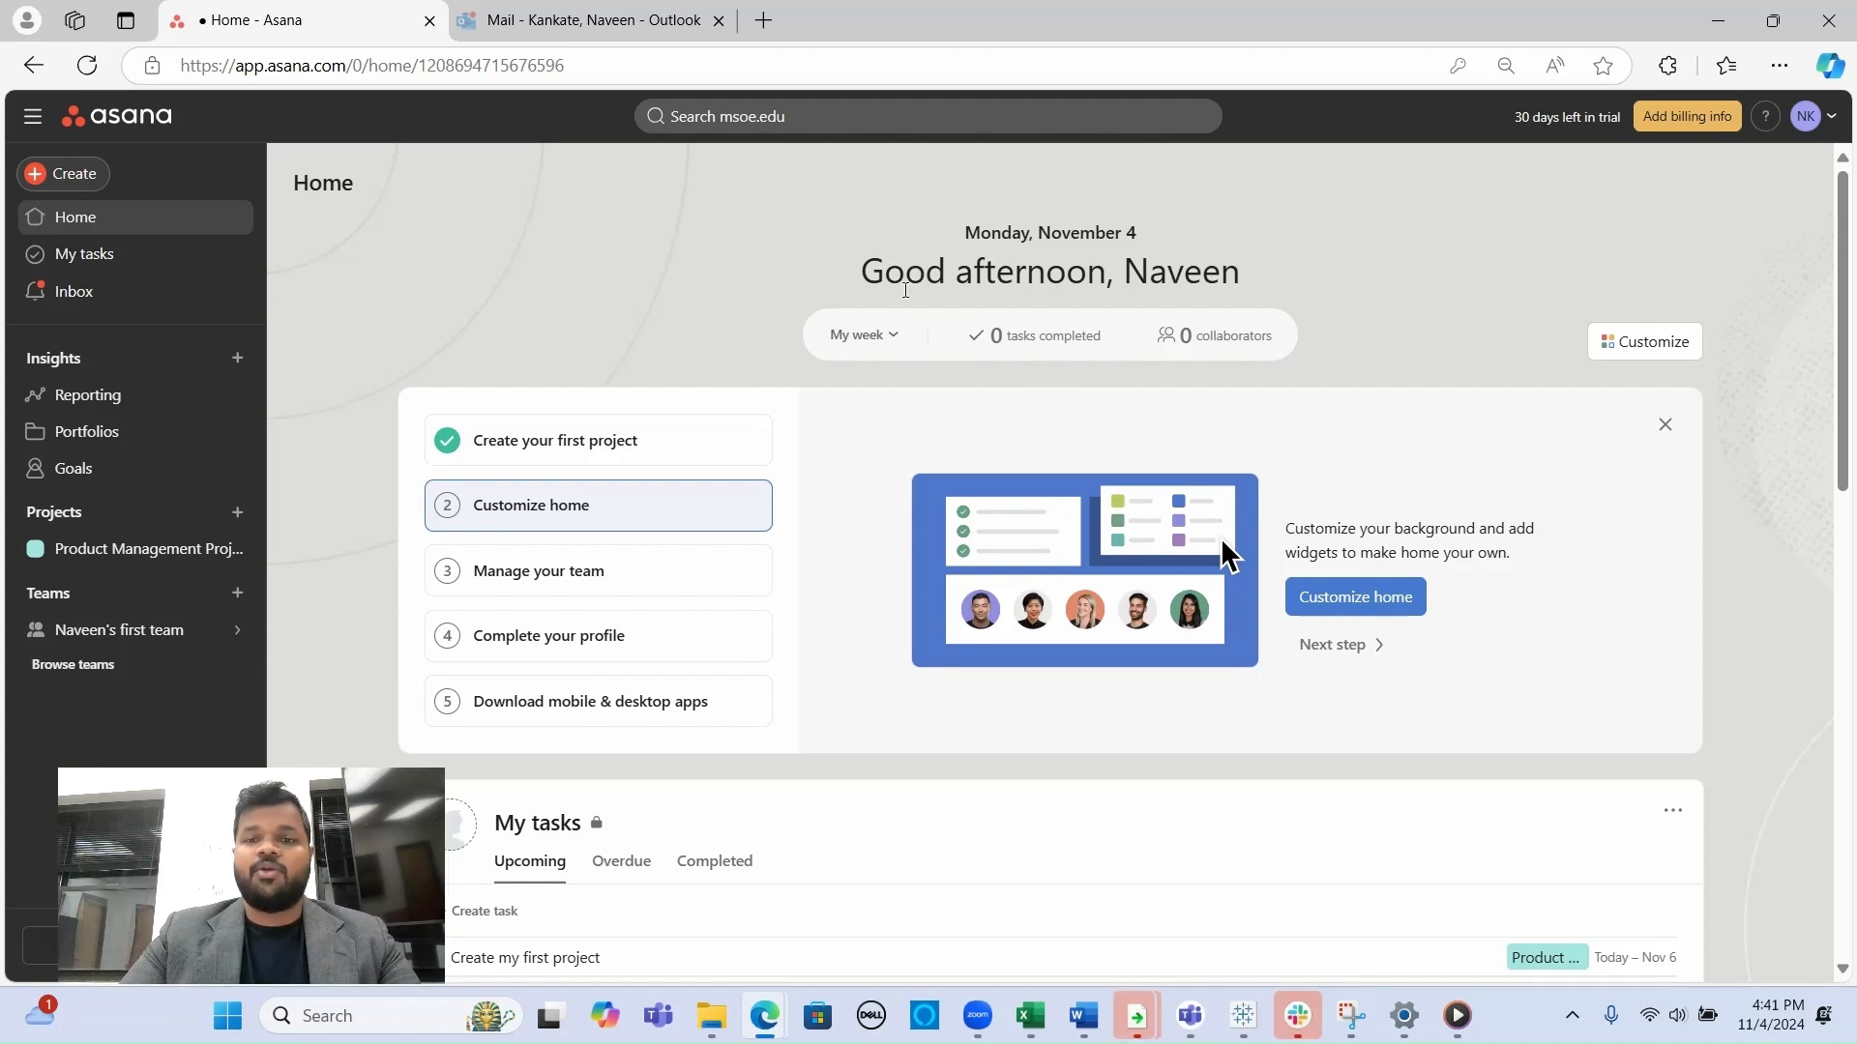
{"action": "scroll", "coordinate": [1282, 348], "scroll_direction": "down", "scroll_amount": 5}
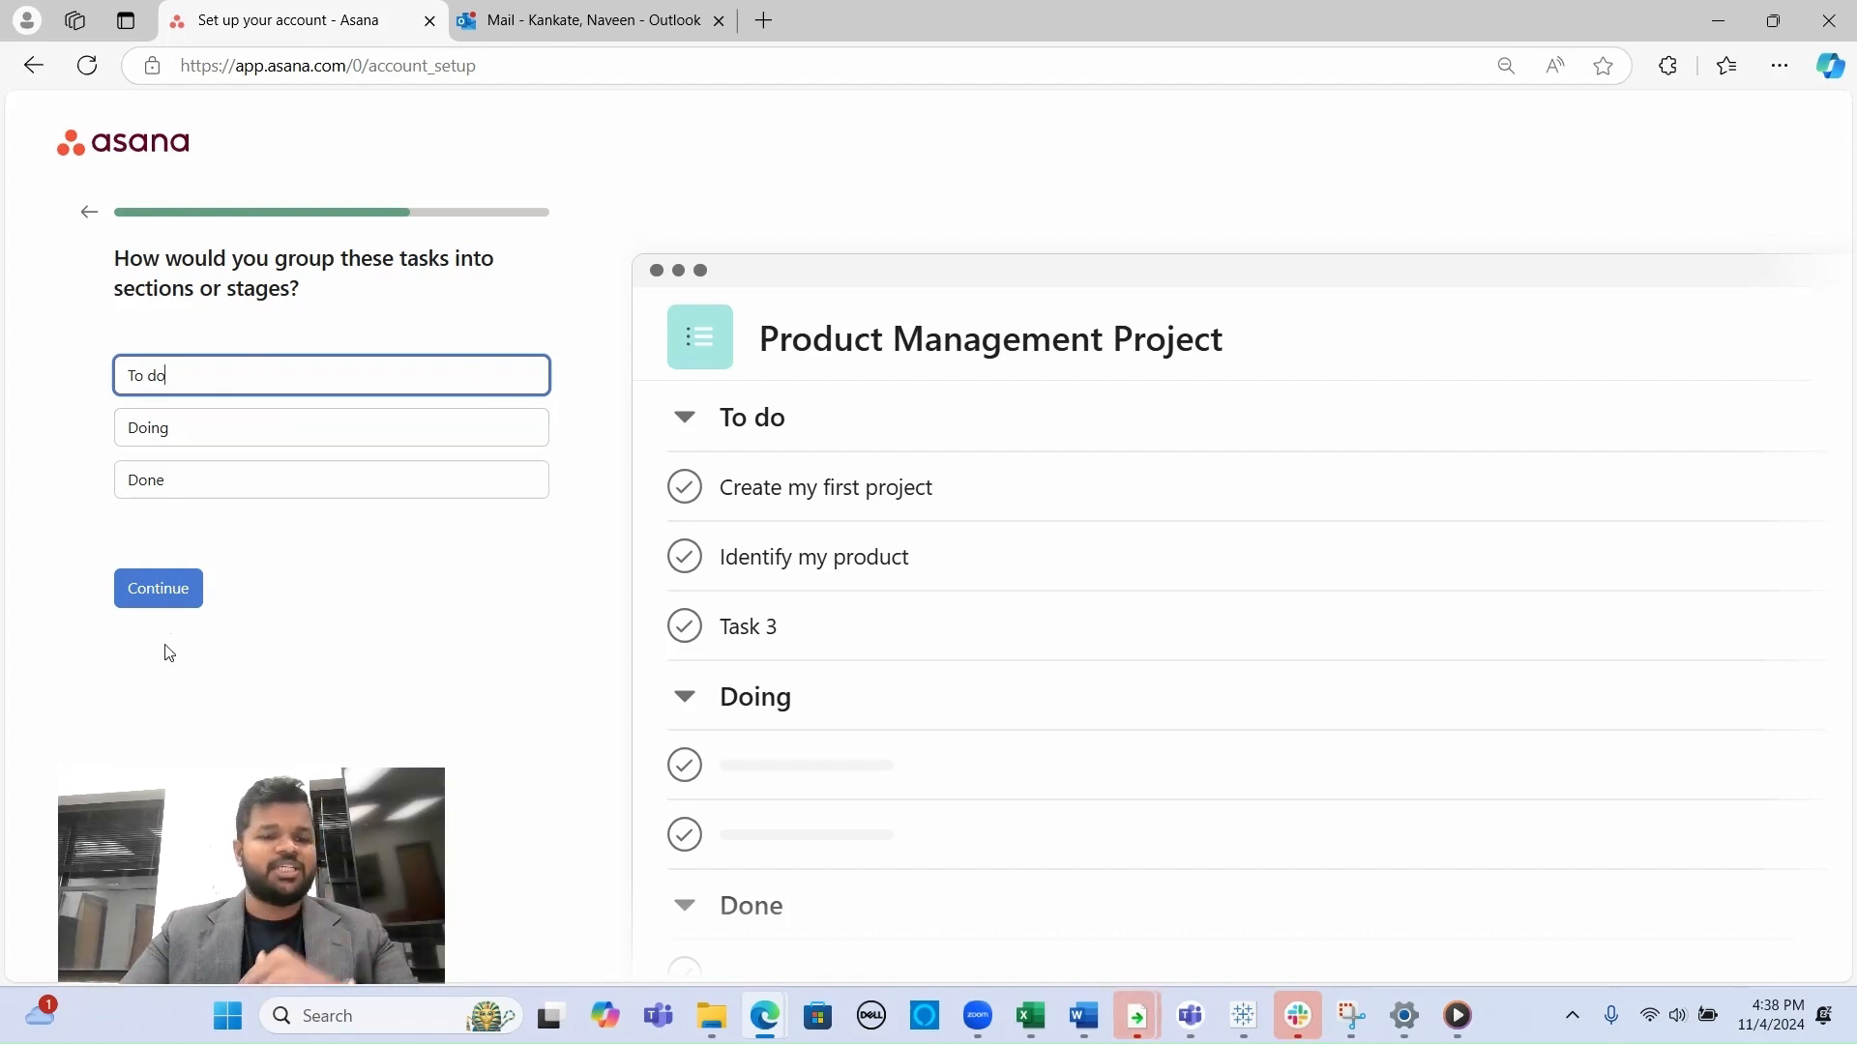
- Accept the To do/Doing/Done sections, confirm the List layout, and invite a teammate by e-mail
{"action": "left_click", "coordinate": [155, 586]}
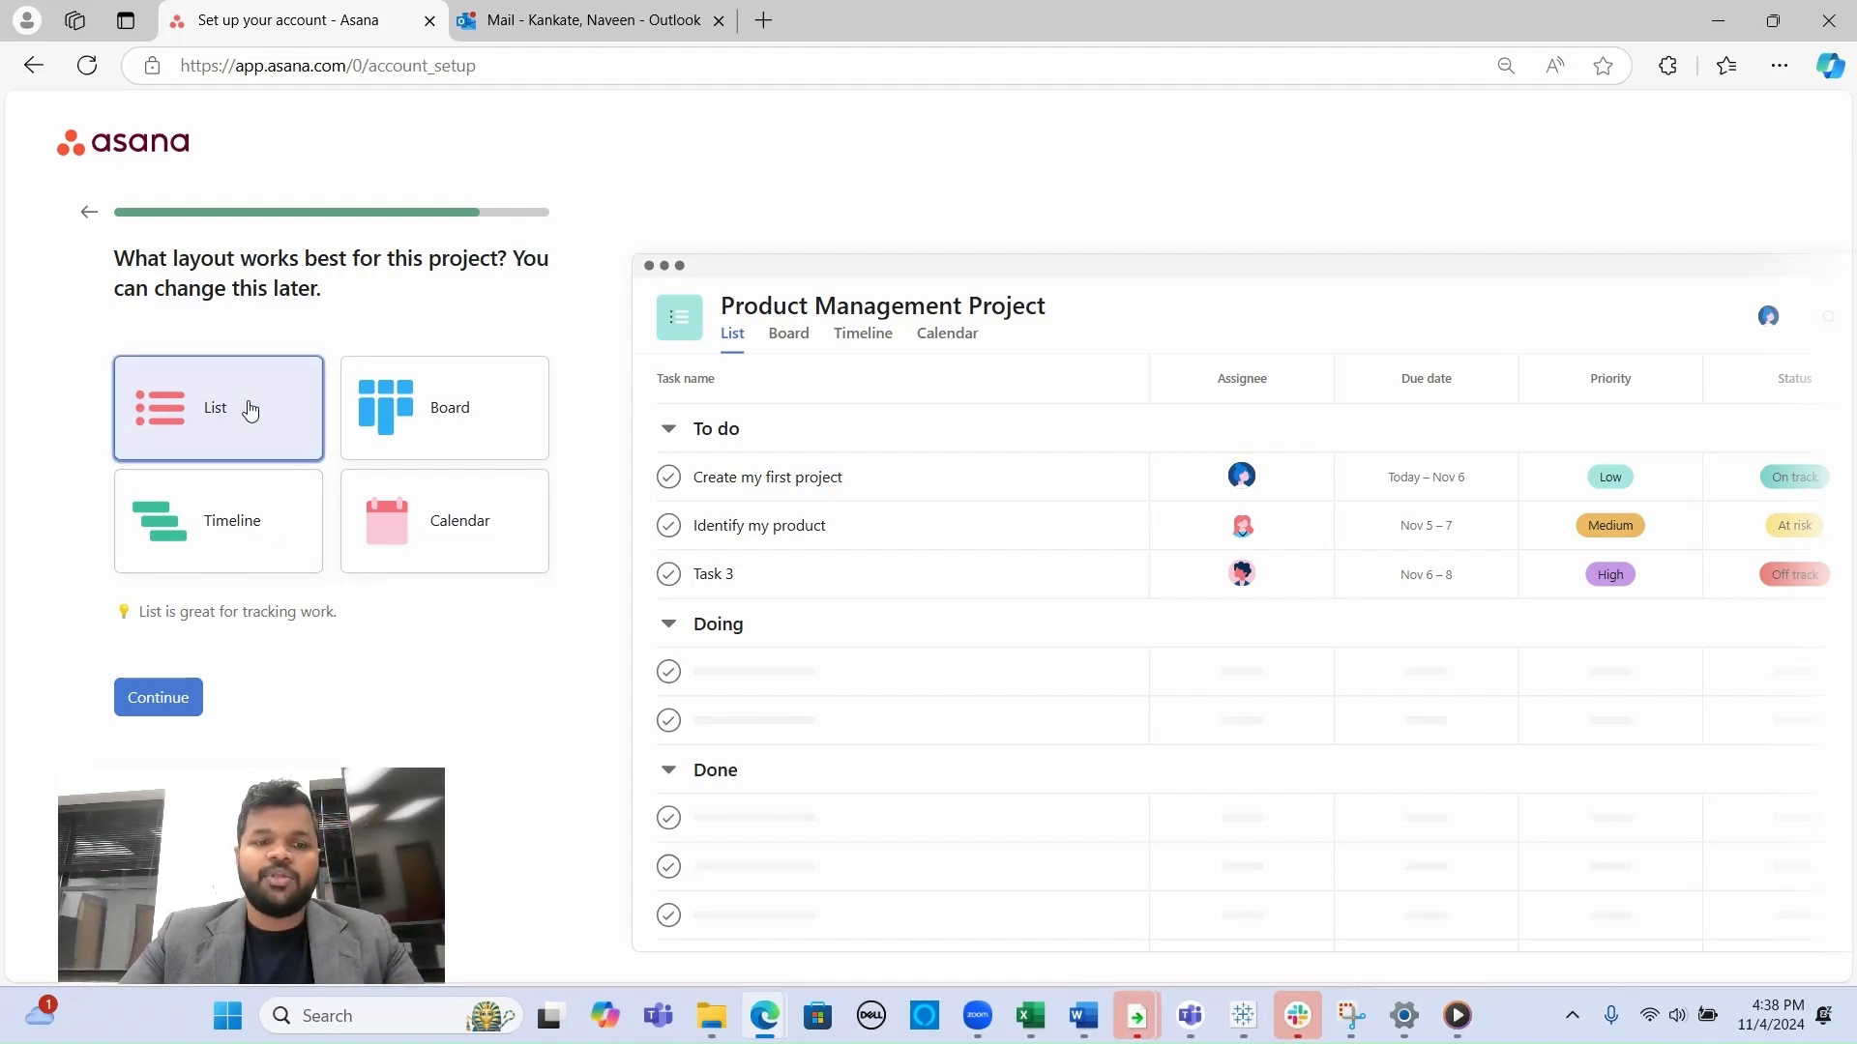
{"action": "left_click", "coordinate": [175, 703]}
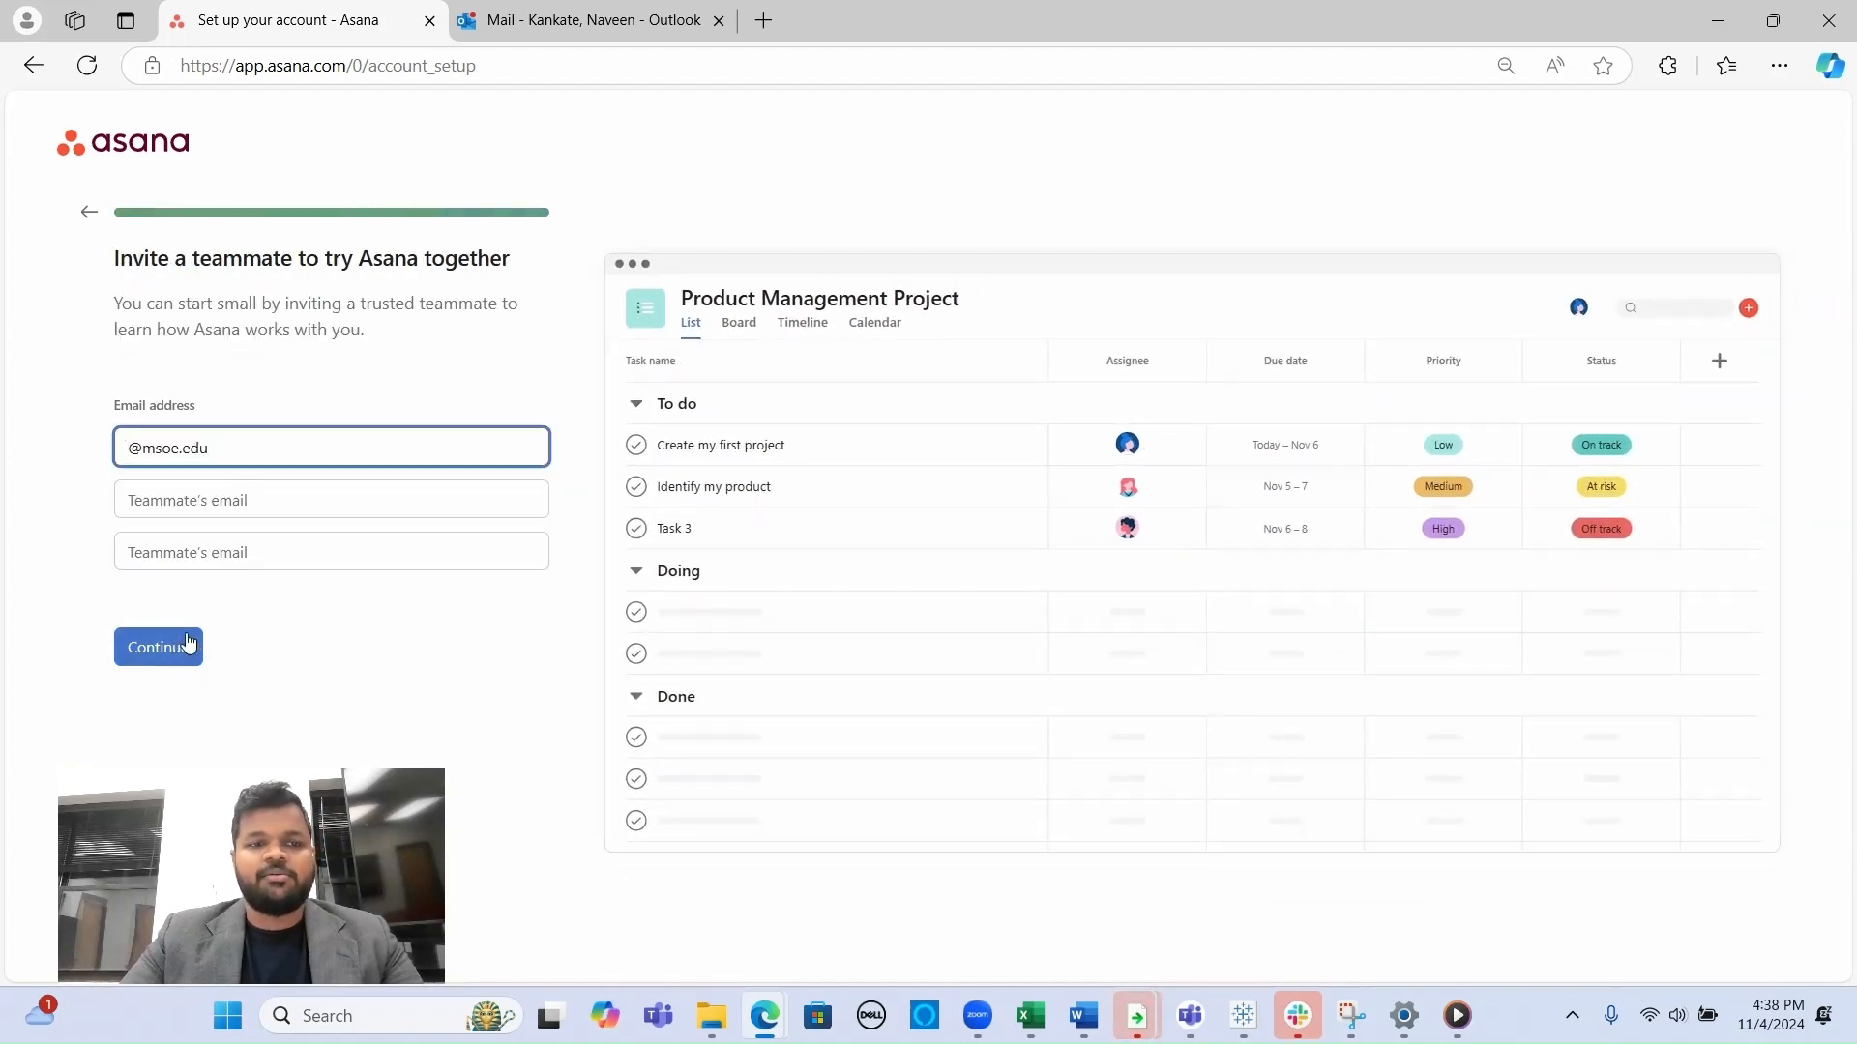
{"action": "type", "text": "kankate"}
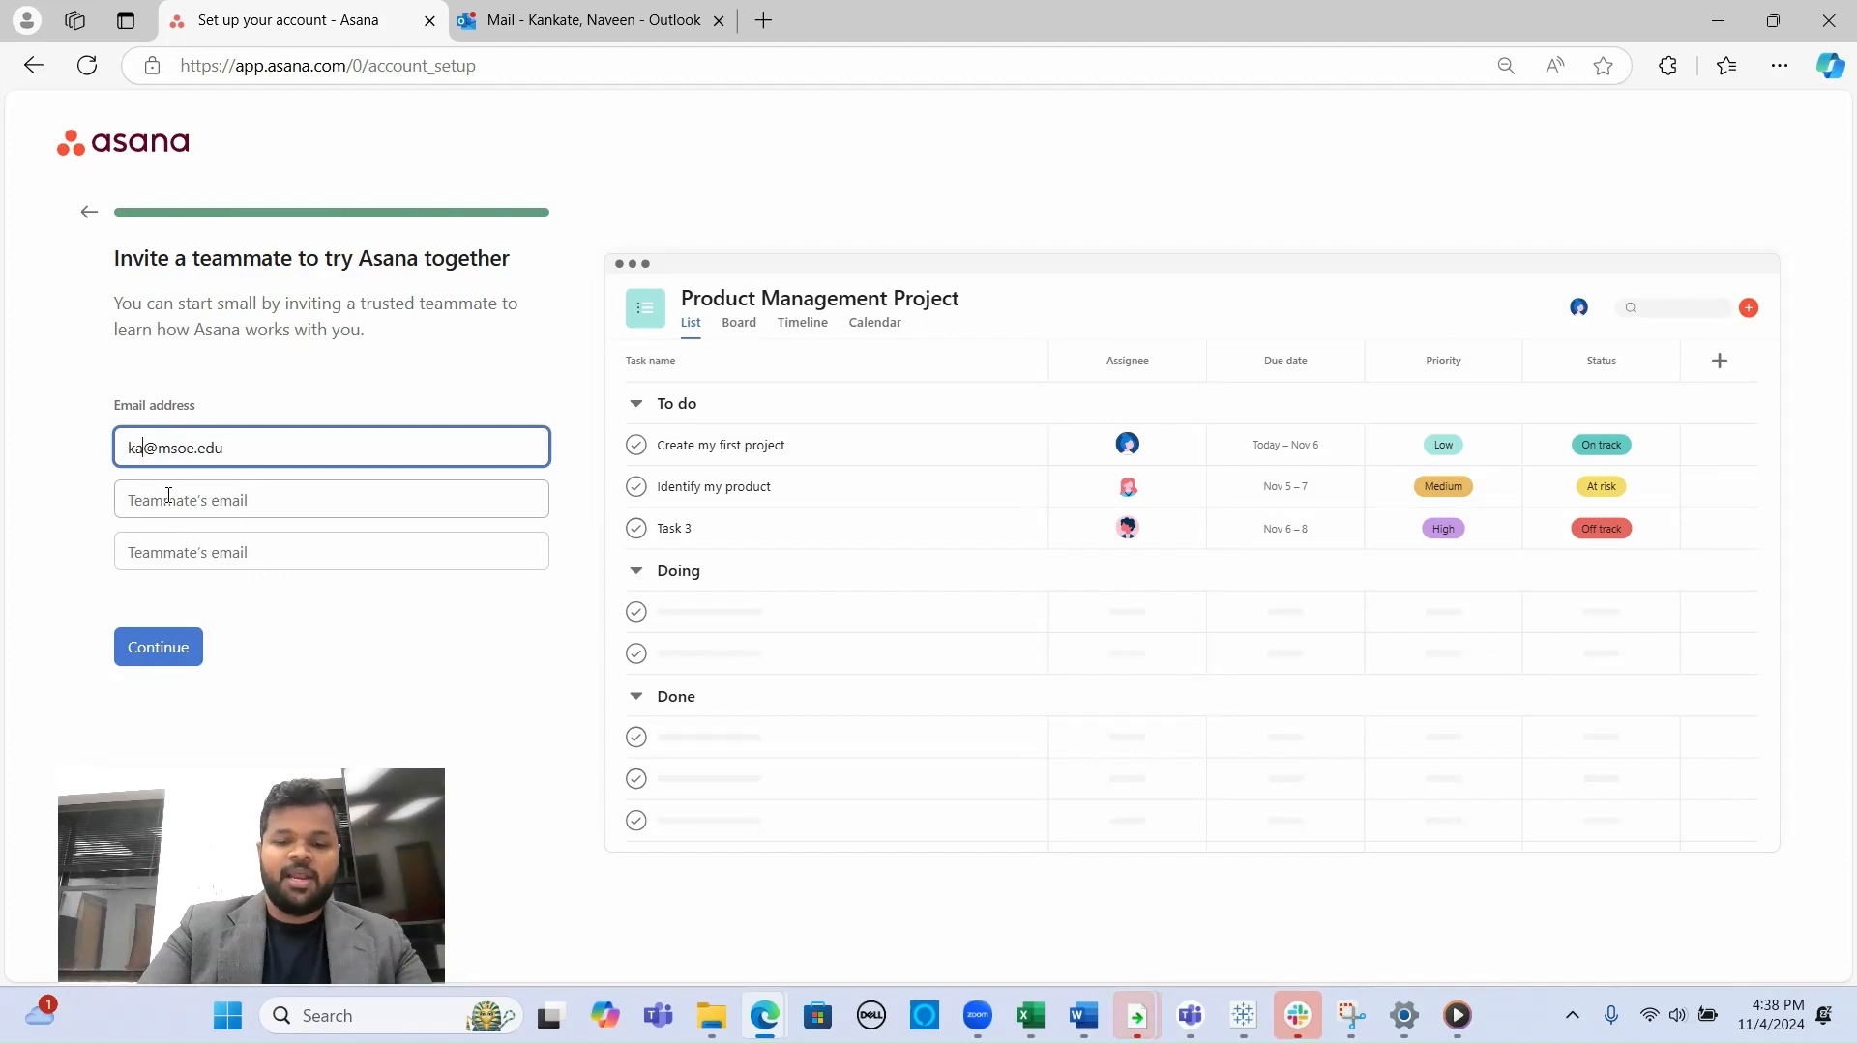
{"action": "left_click", "coordinate": [140, 652]}
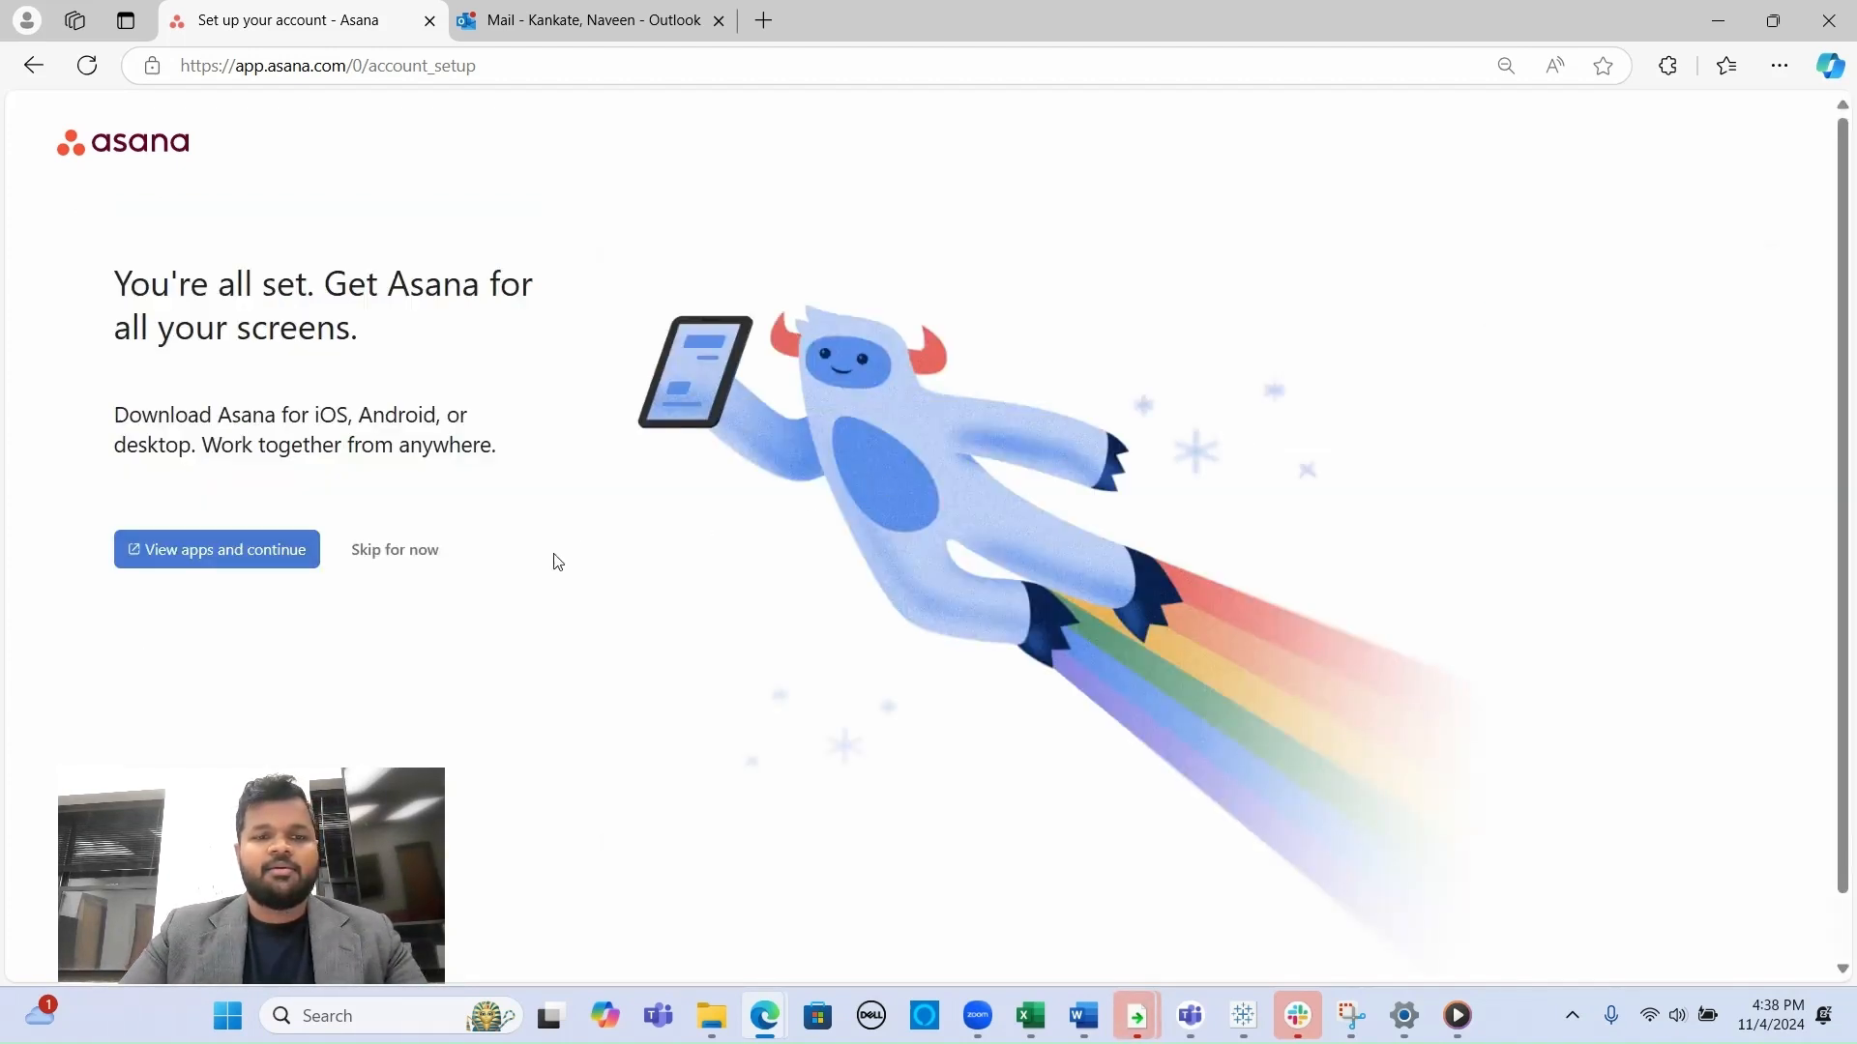
- Skip the app download, decline Edge's password save, and dismiss the 30-day trial welcome
{"action": "left_click", "coordinate": [408, 566]}
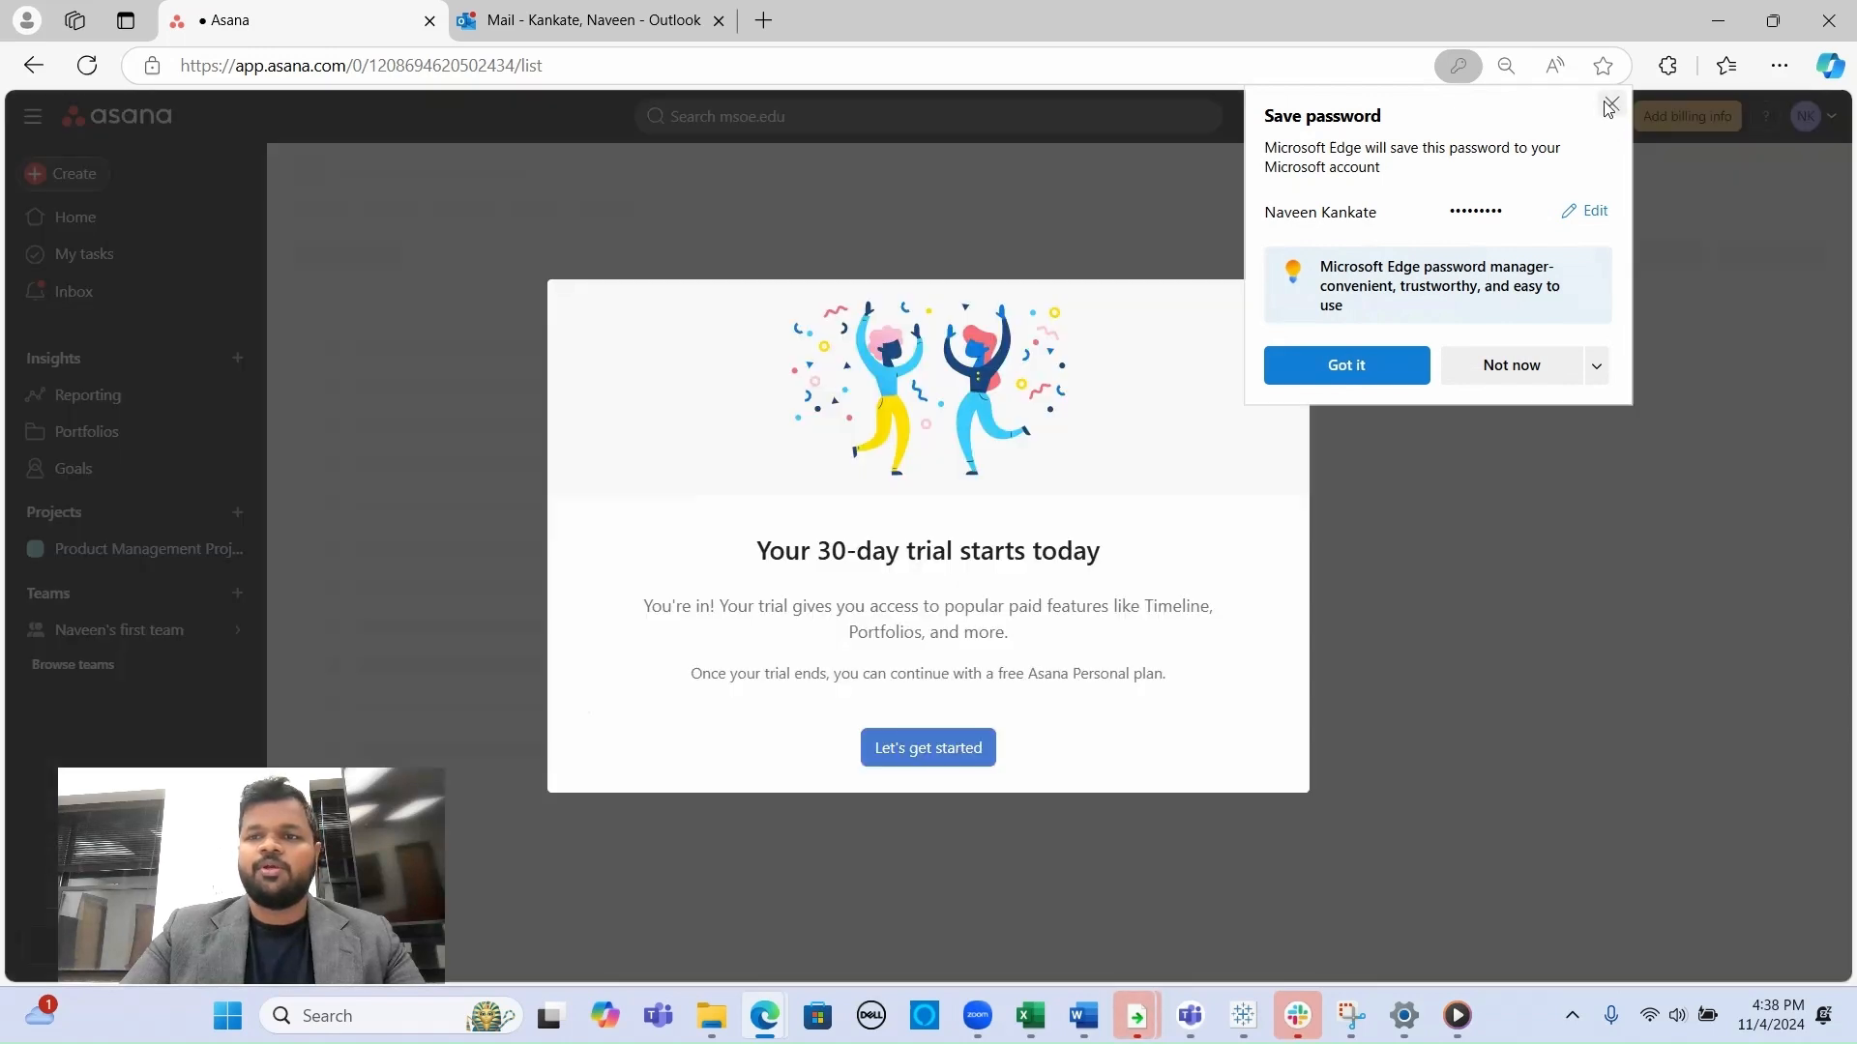
{"action": "left_click", "coordinate": [1610, 105]}
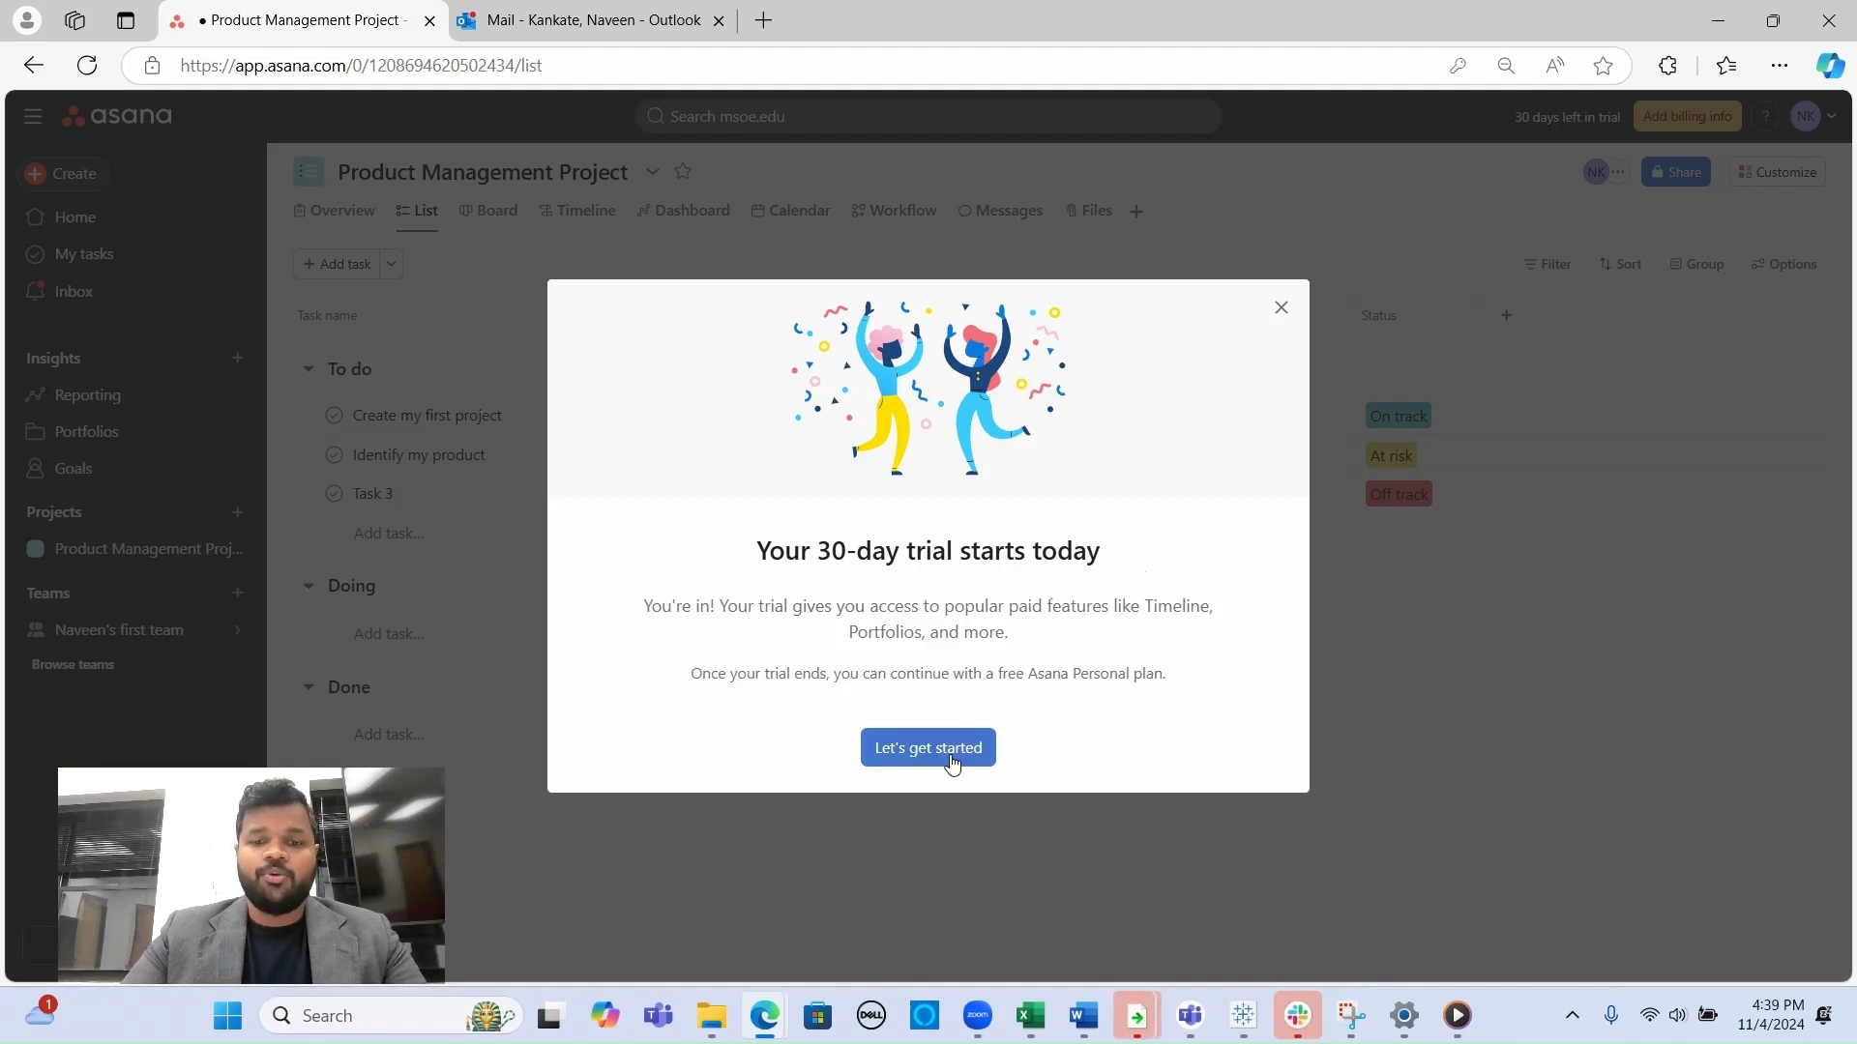
{"action": "left_click", "coordinate": [1280, 310]}
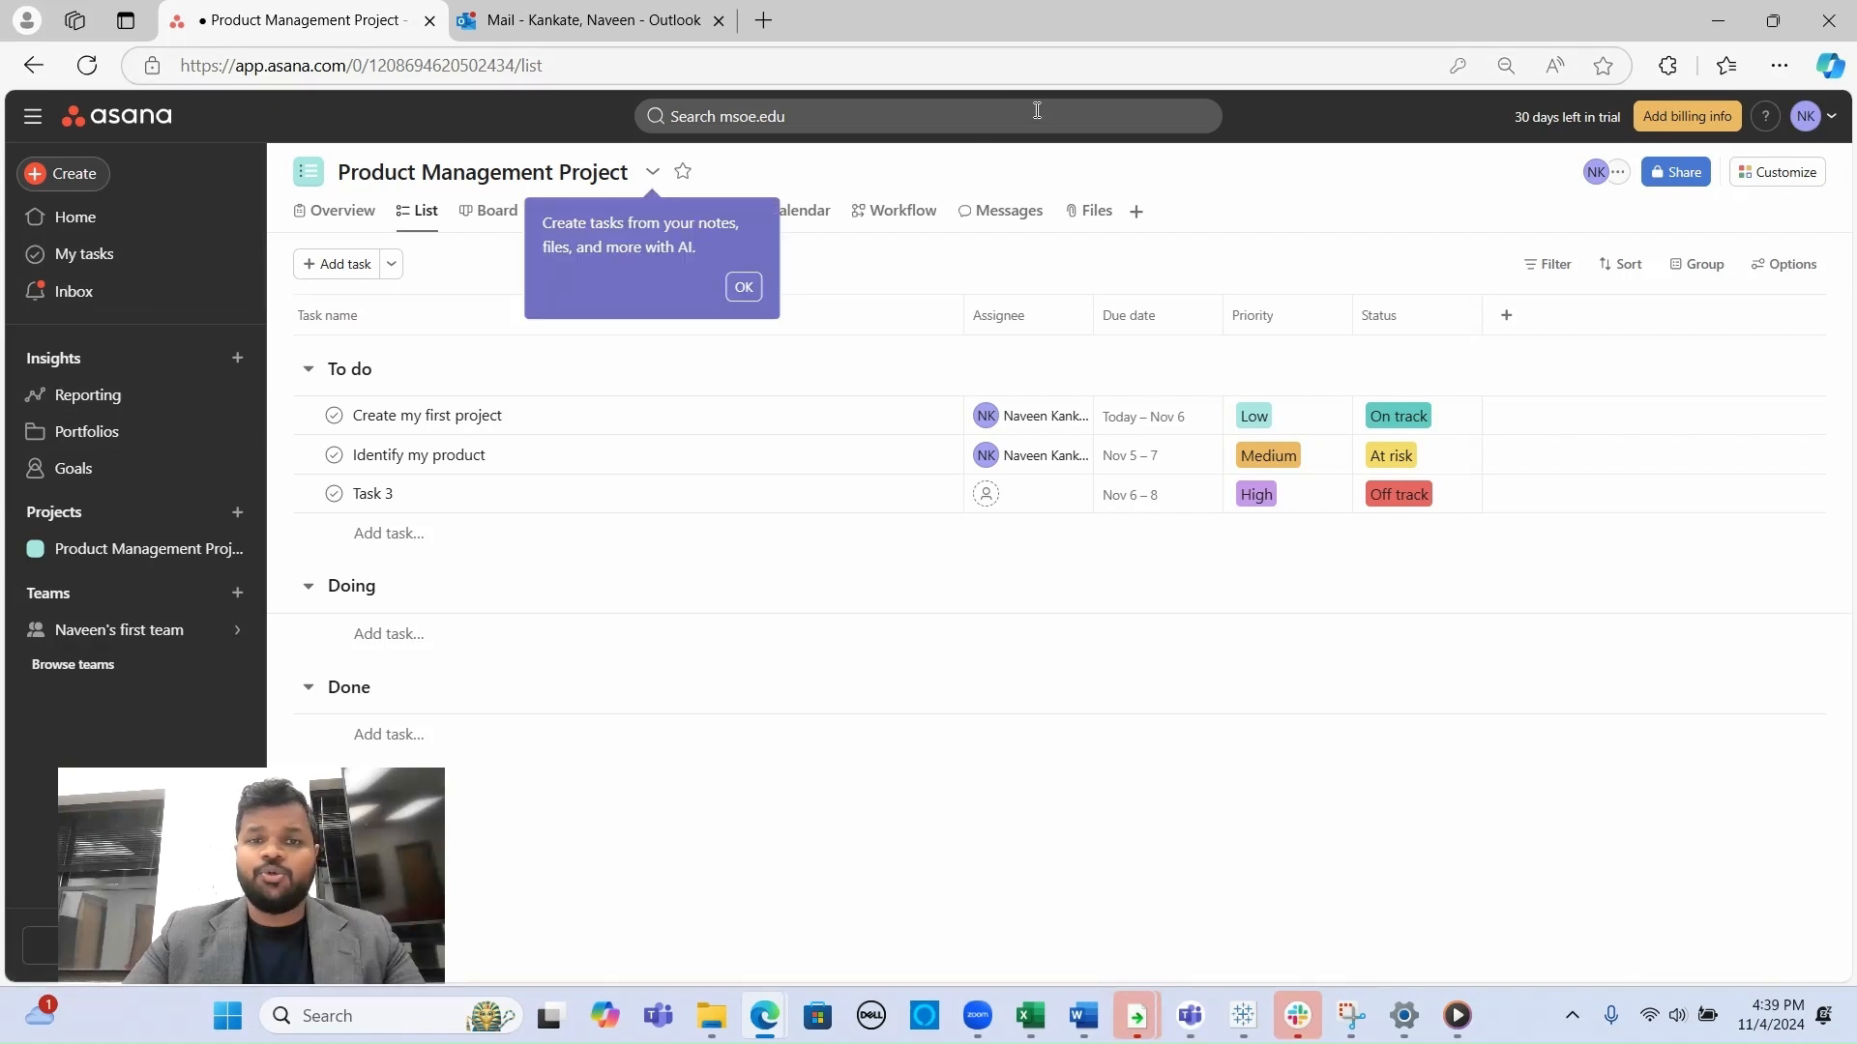
- Dismiss the AI task-creation tip and check the List view options without changing anything
{"action": "left_click", "coordinate": [744, 287]}
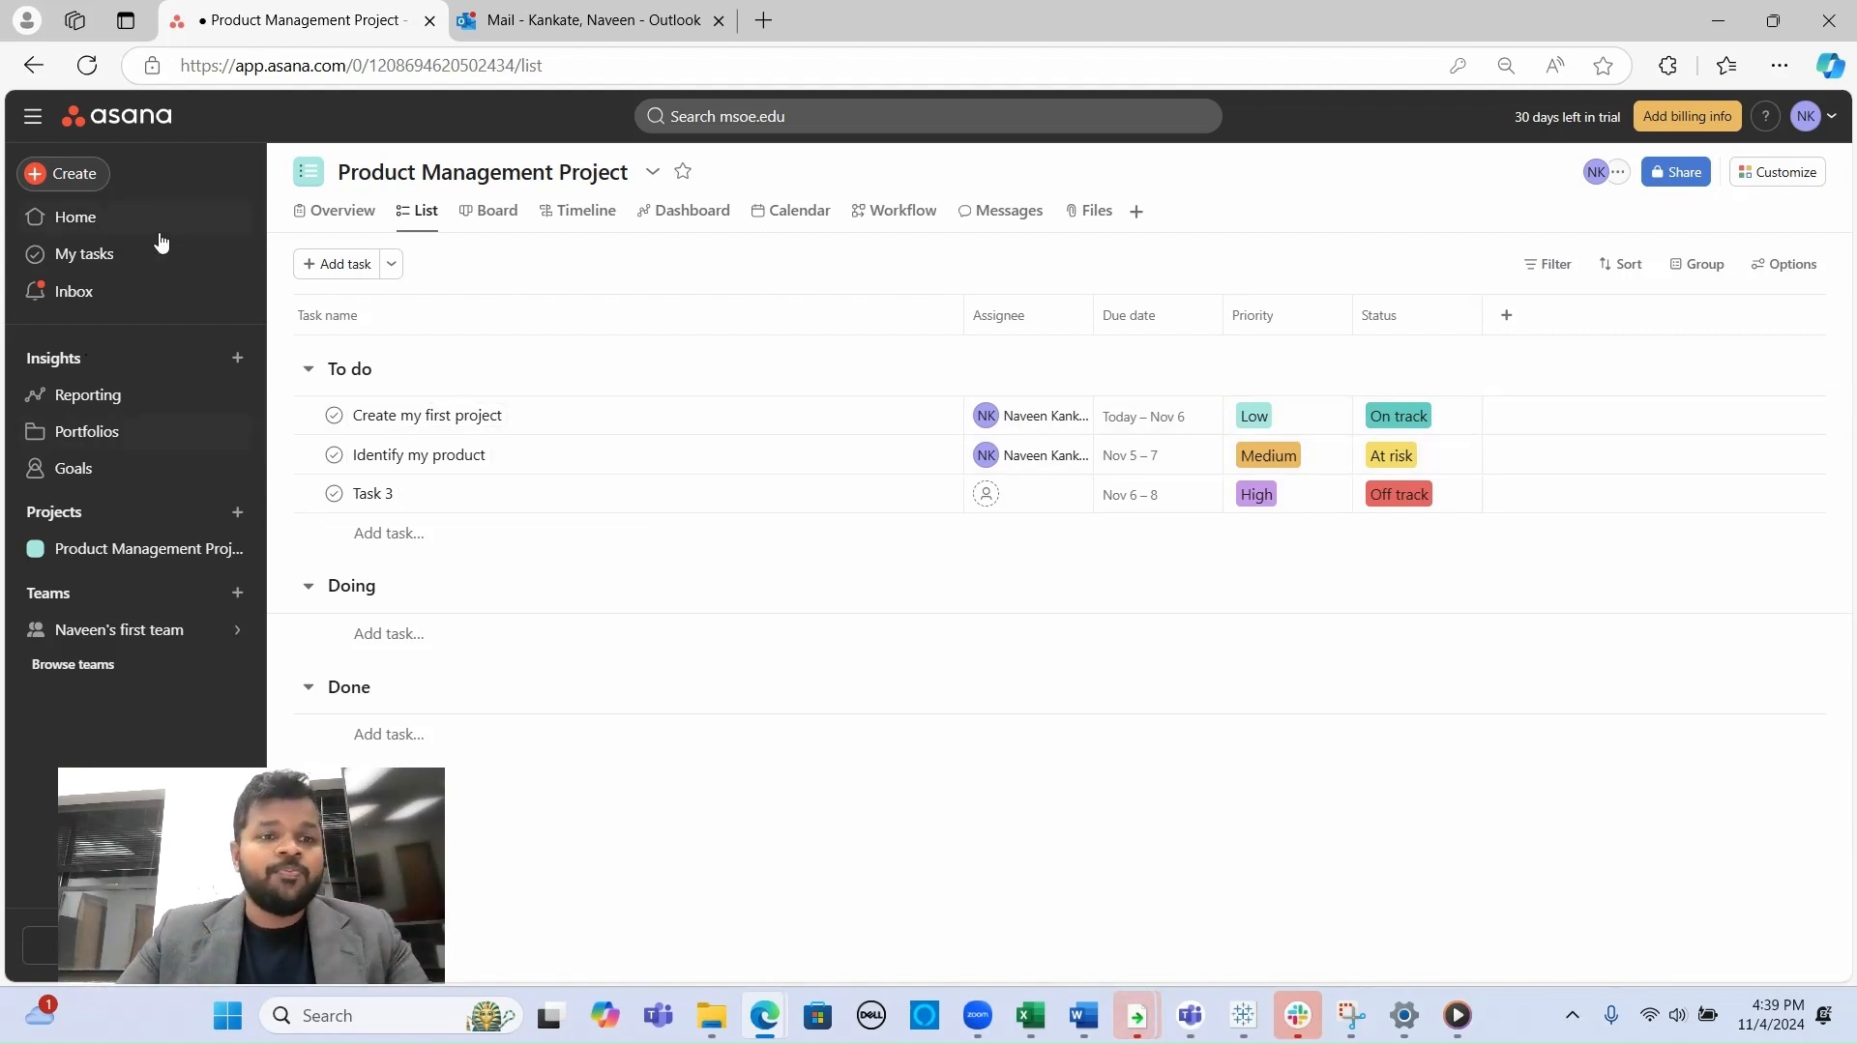
{"action": "left_click", "coordinate": [417, 219]}
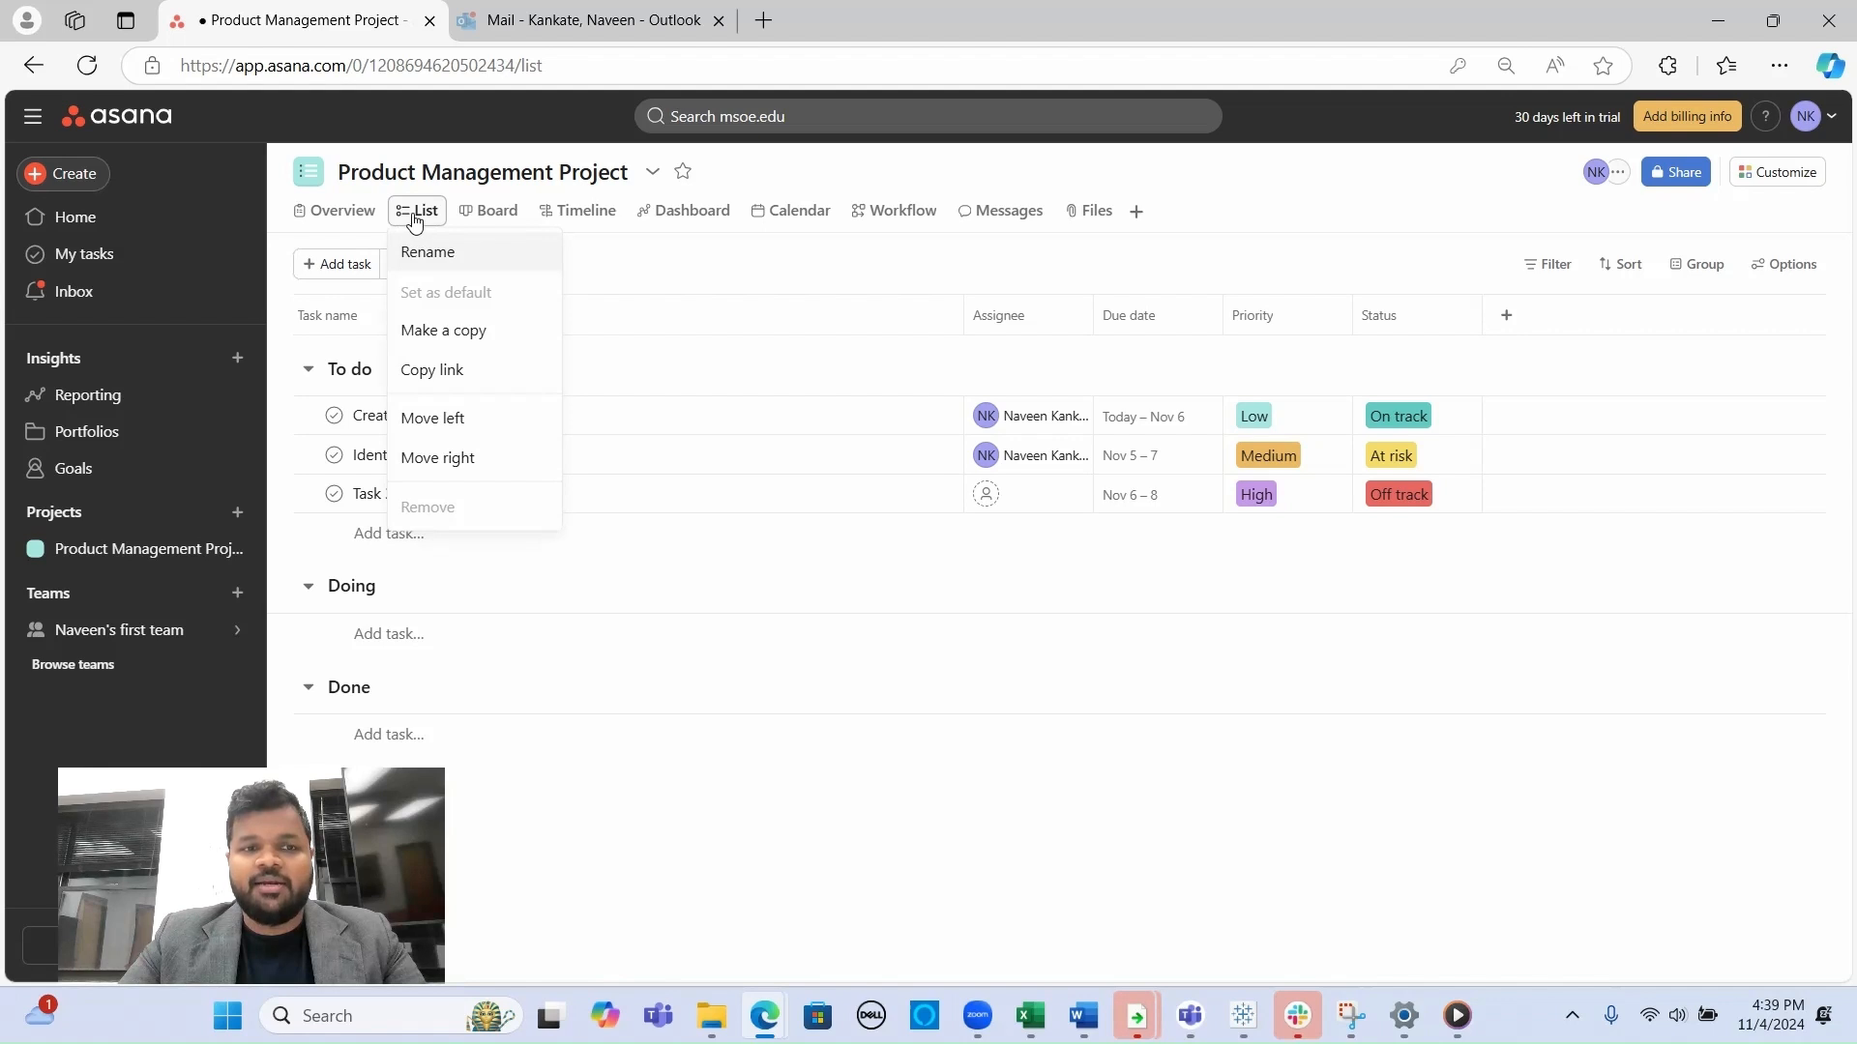
{"action": "left_click", "coordinate": [415, 221]}
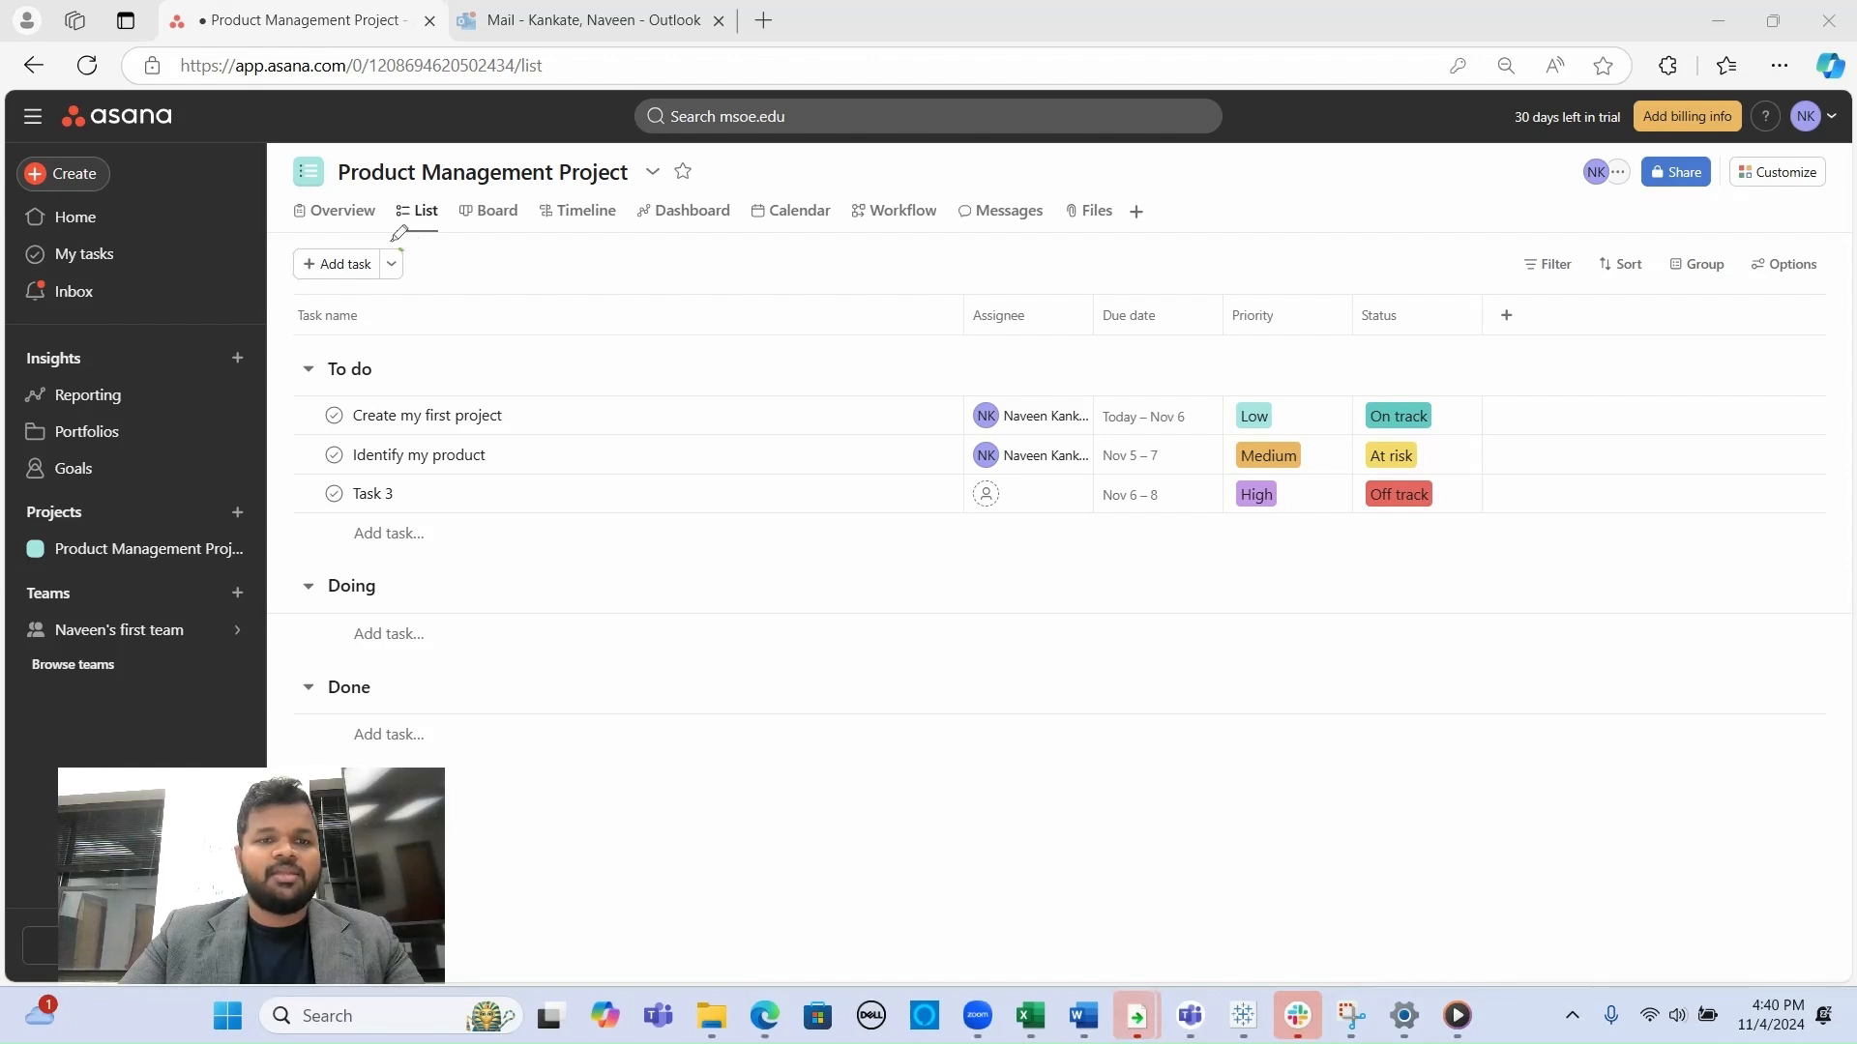
{"action": "mouse_move", "coordinate": [399, 233]}
{"action": "left_mouse_down"}
{"action": "mouse_move", "coordinate": [377, 303]}
{"action": "mouse_move", "coordinate": [401, 228]}
{"action": "left_mouse_up"}
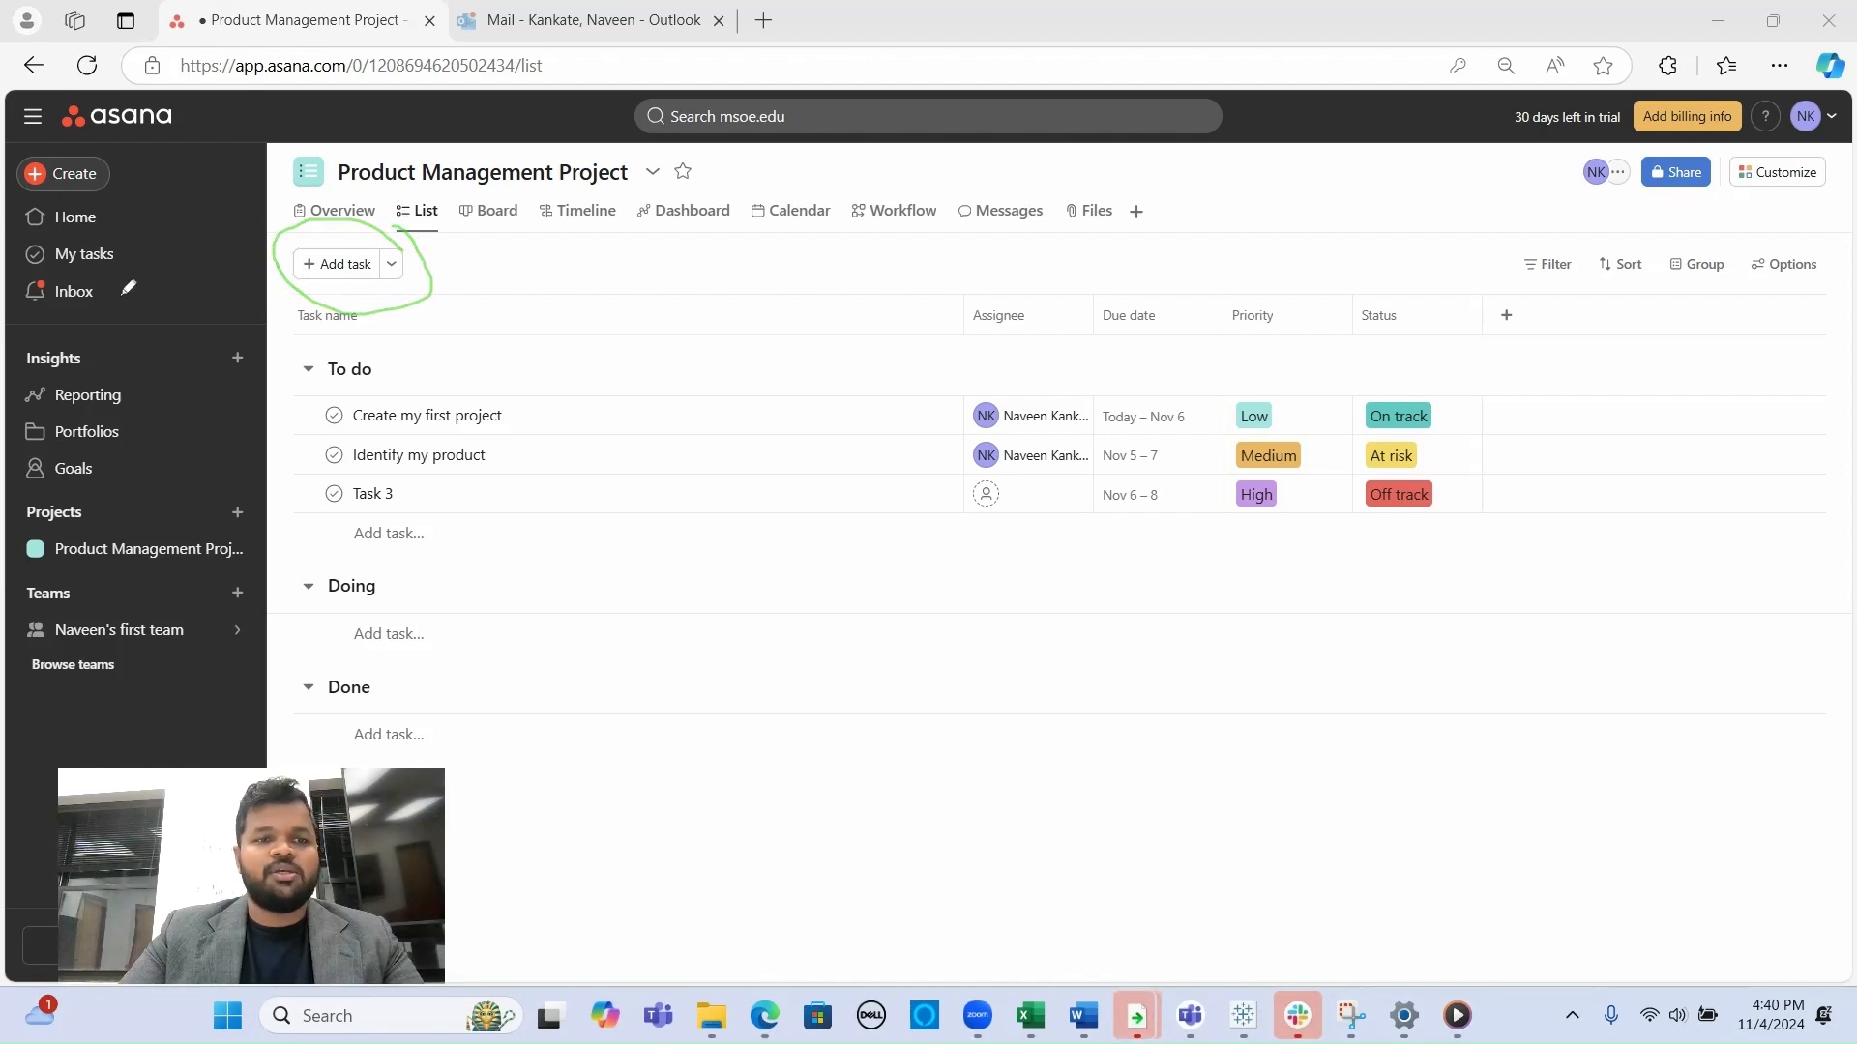
- Create 'Test Task' at the top of the To do section and assign it to yourself
{"action": "left_click", "coordinate": [346, 269]}
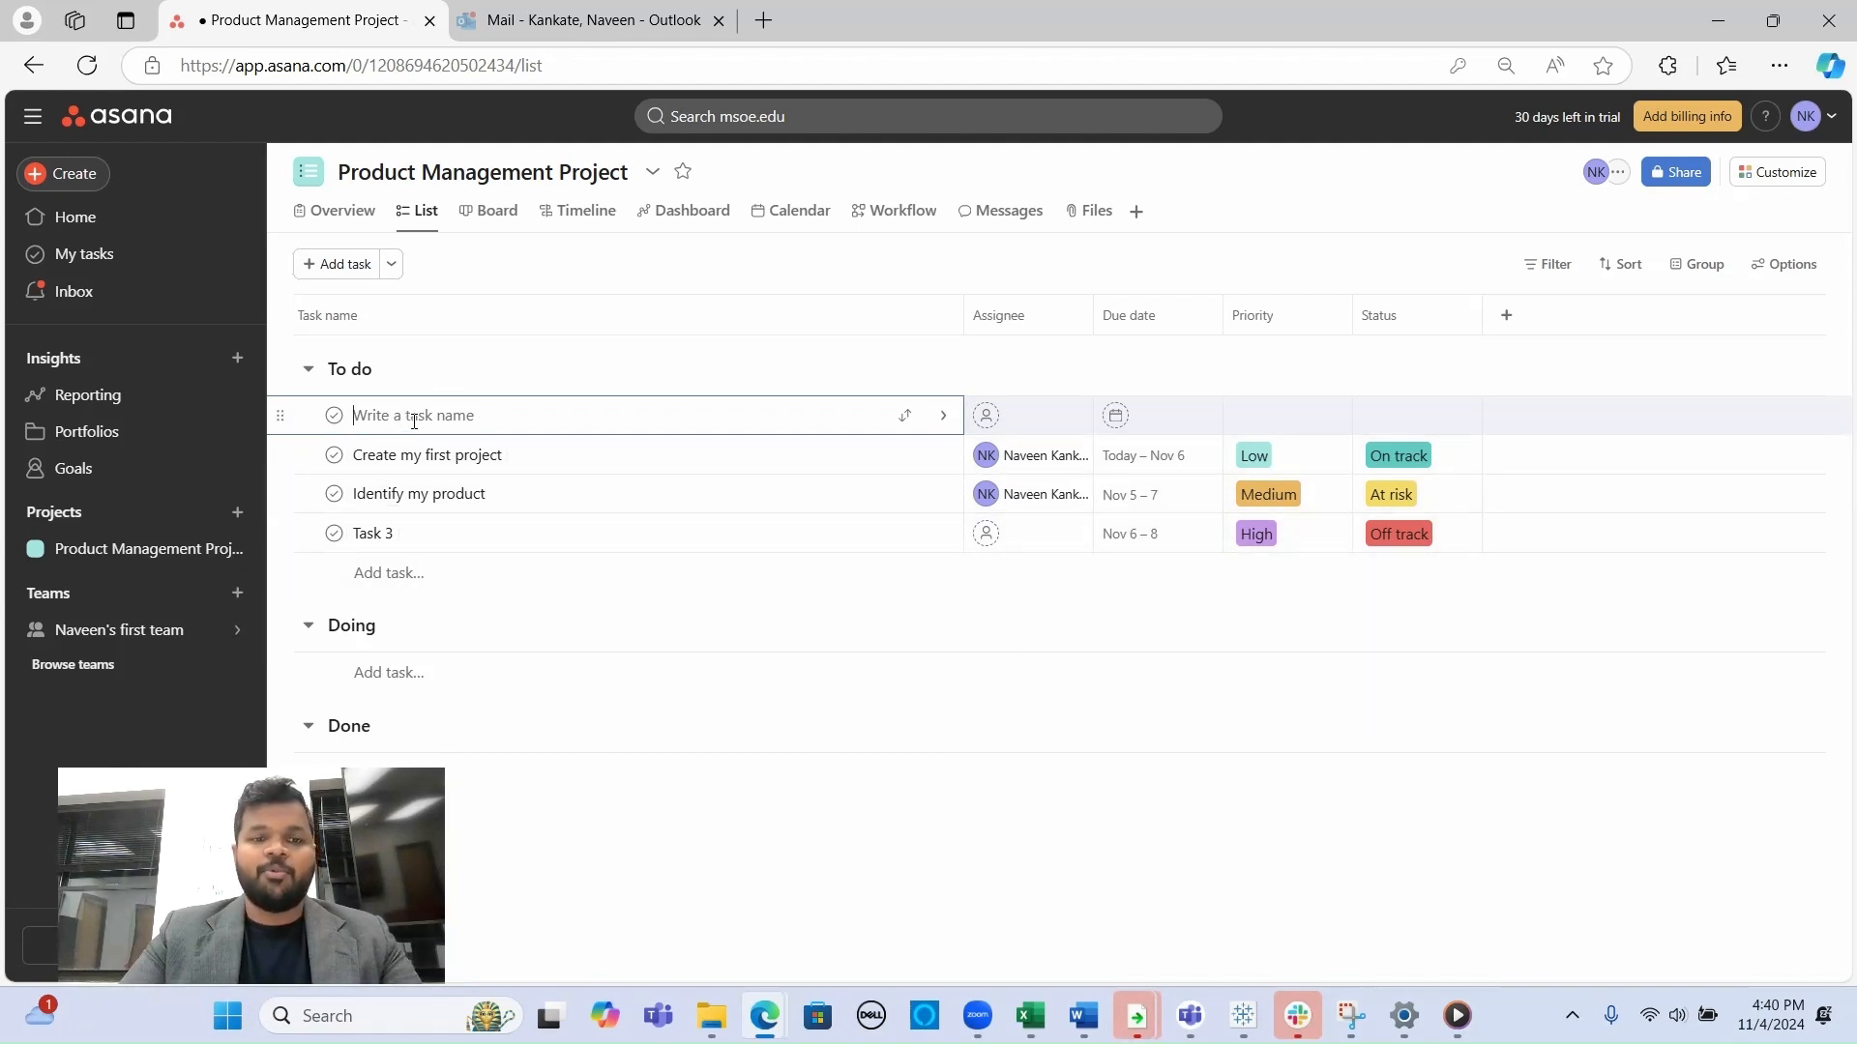
{"action": "type", "text": "Test T"}
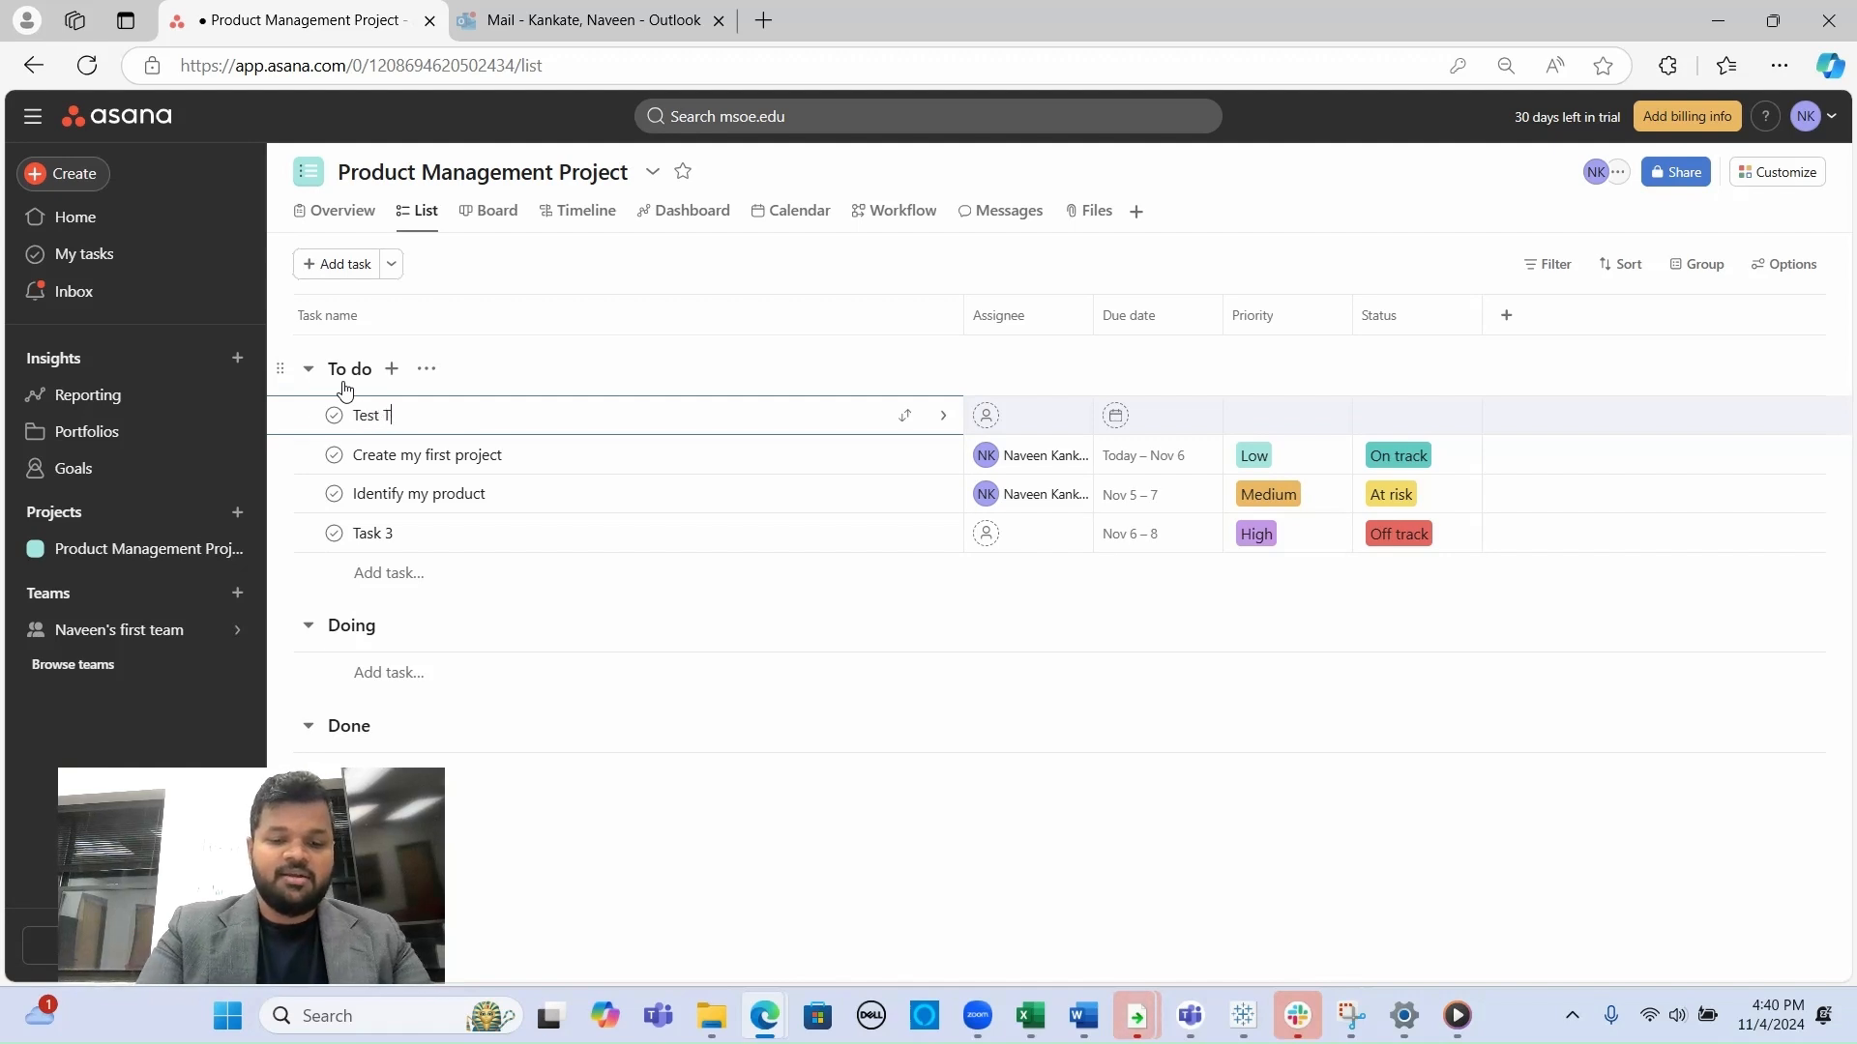
{"action": "type", "text": "ask"}
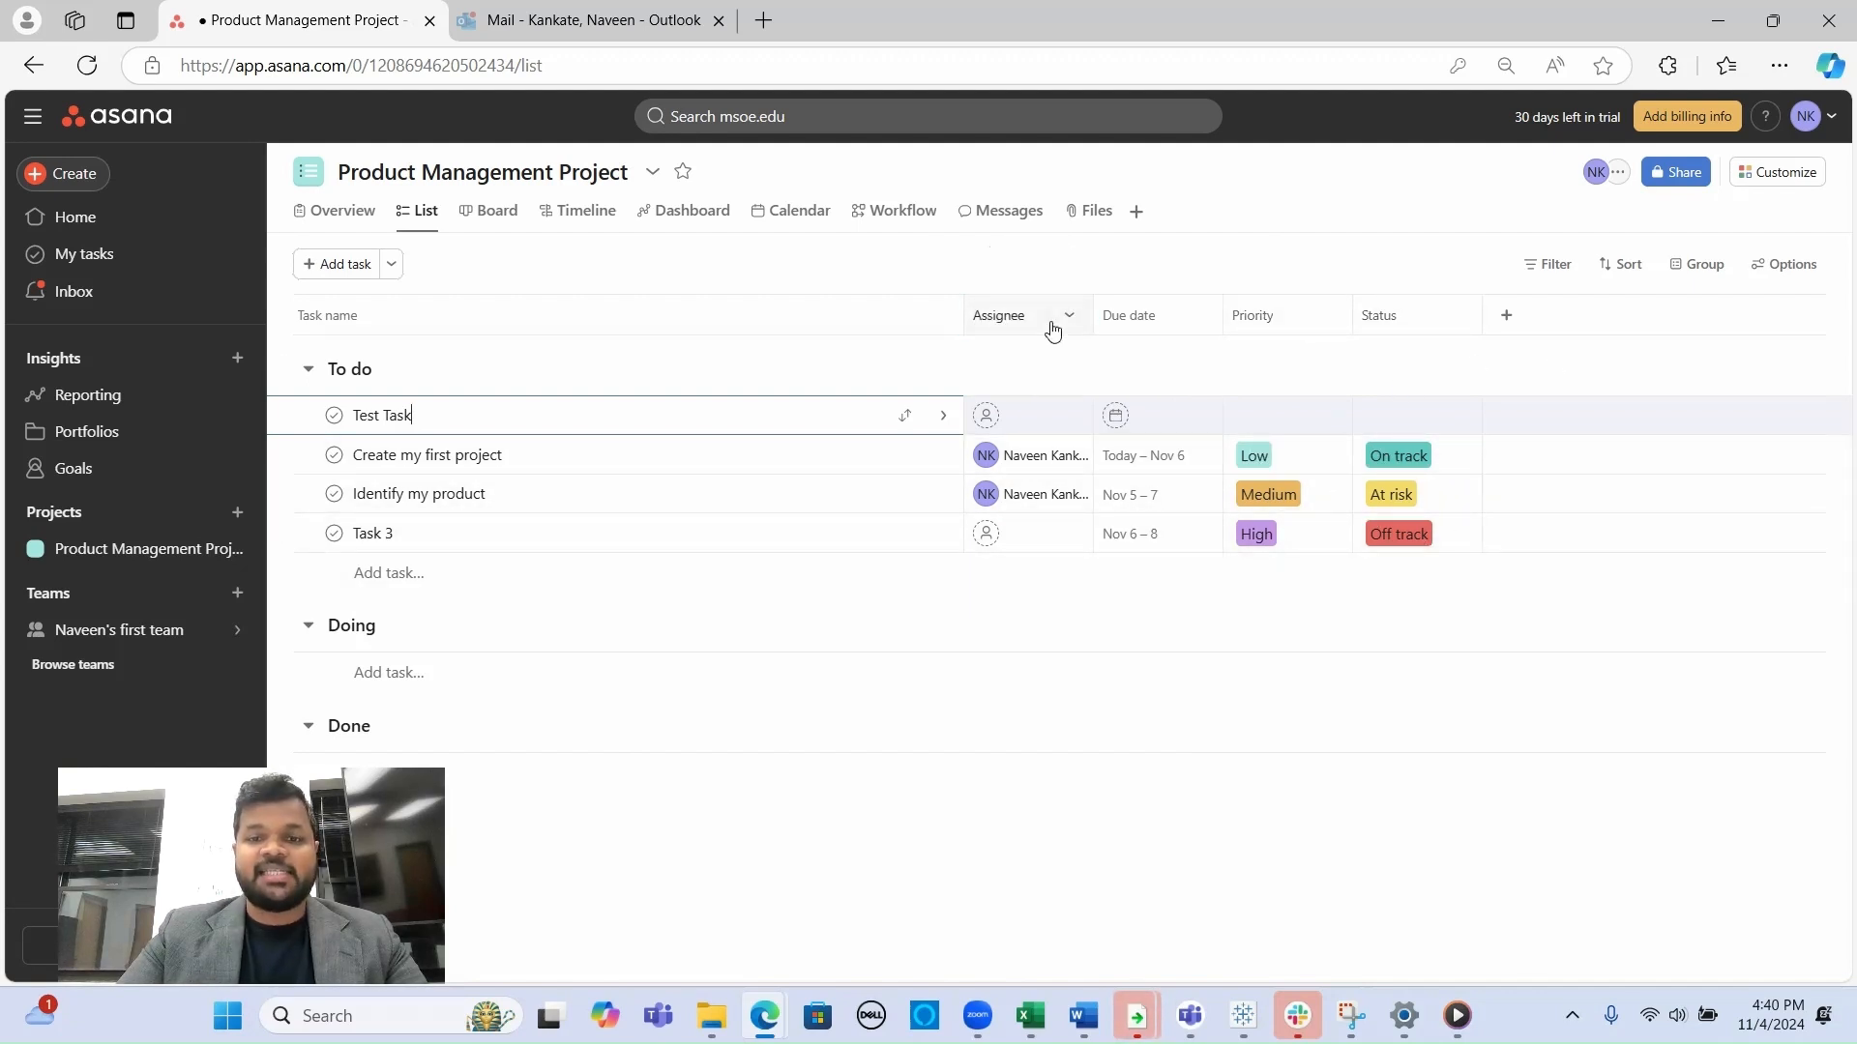
{"action": "left_click", "coordinate": [990, 422]}
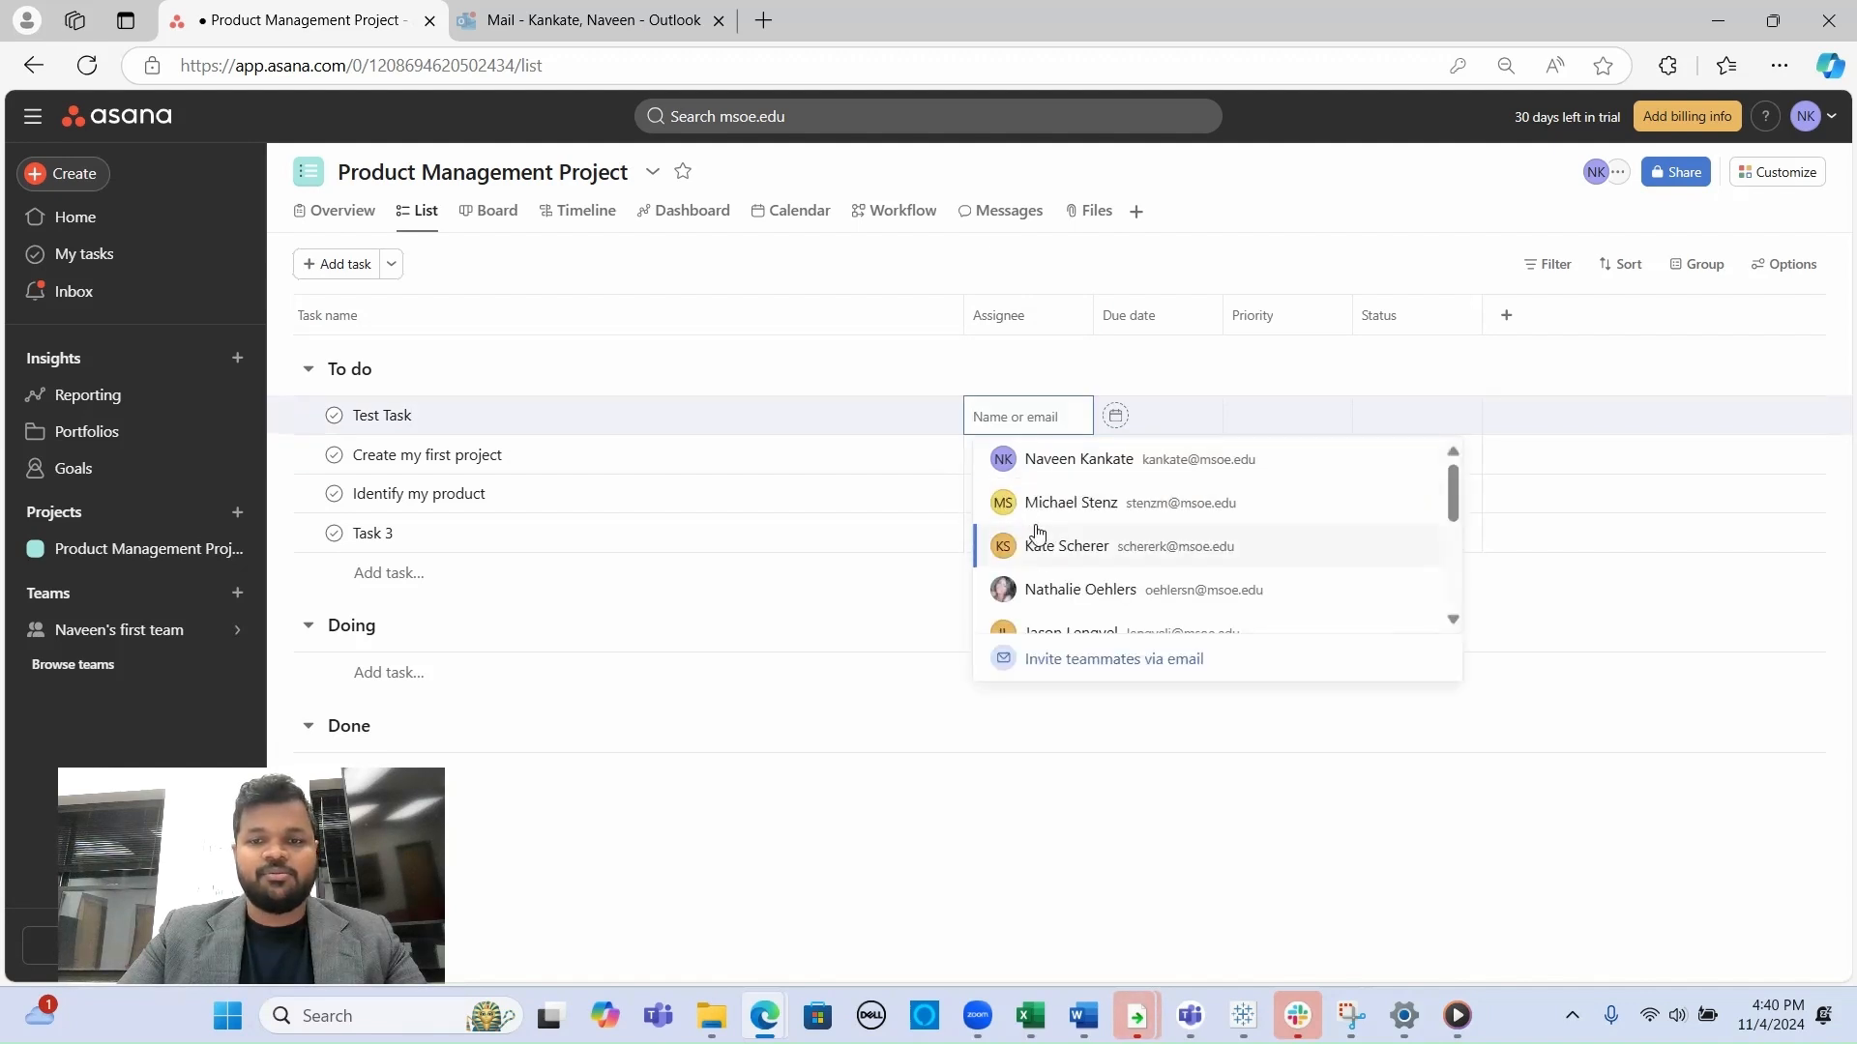
{"action": "left_click", "coordinate": [1050, 464]}
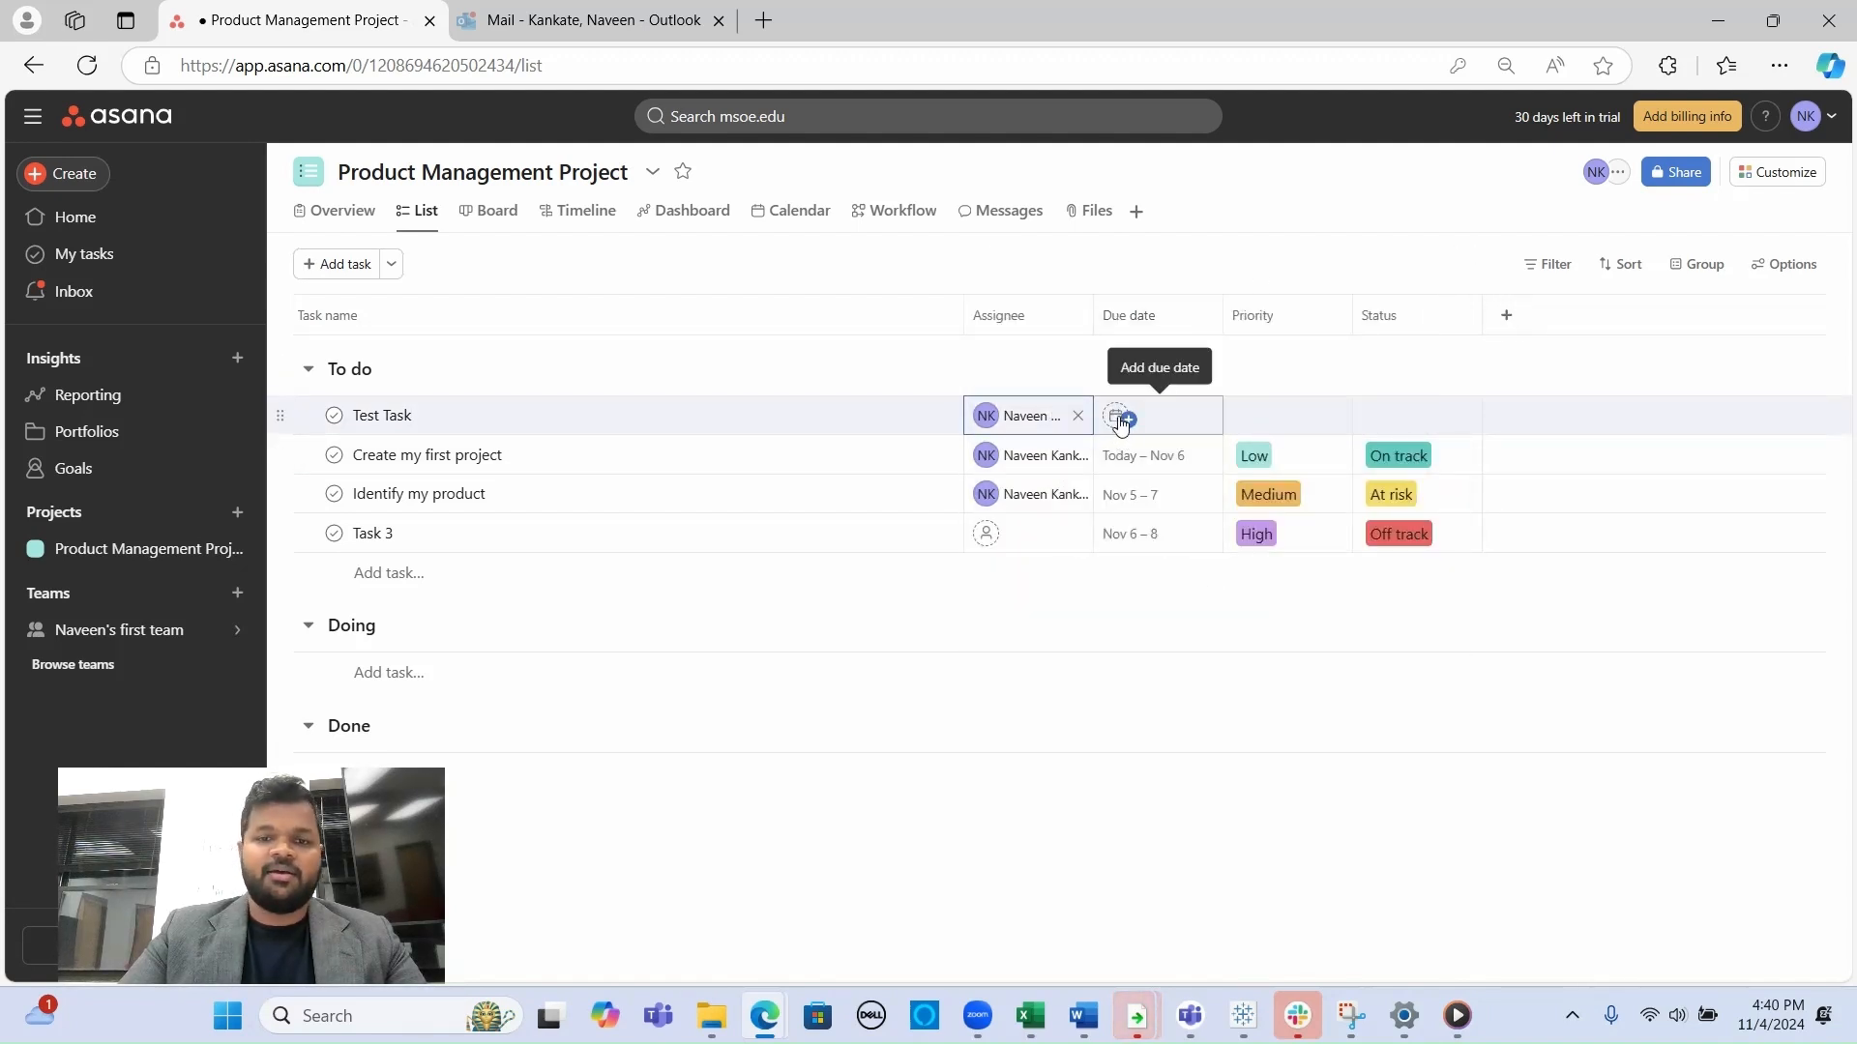
- Set Test Task's due date to June 26, 2025 in the calendar picker
{"action": "left_click", "coordinate": [1120, 422]}
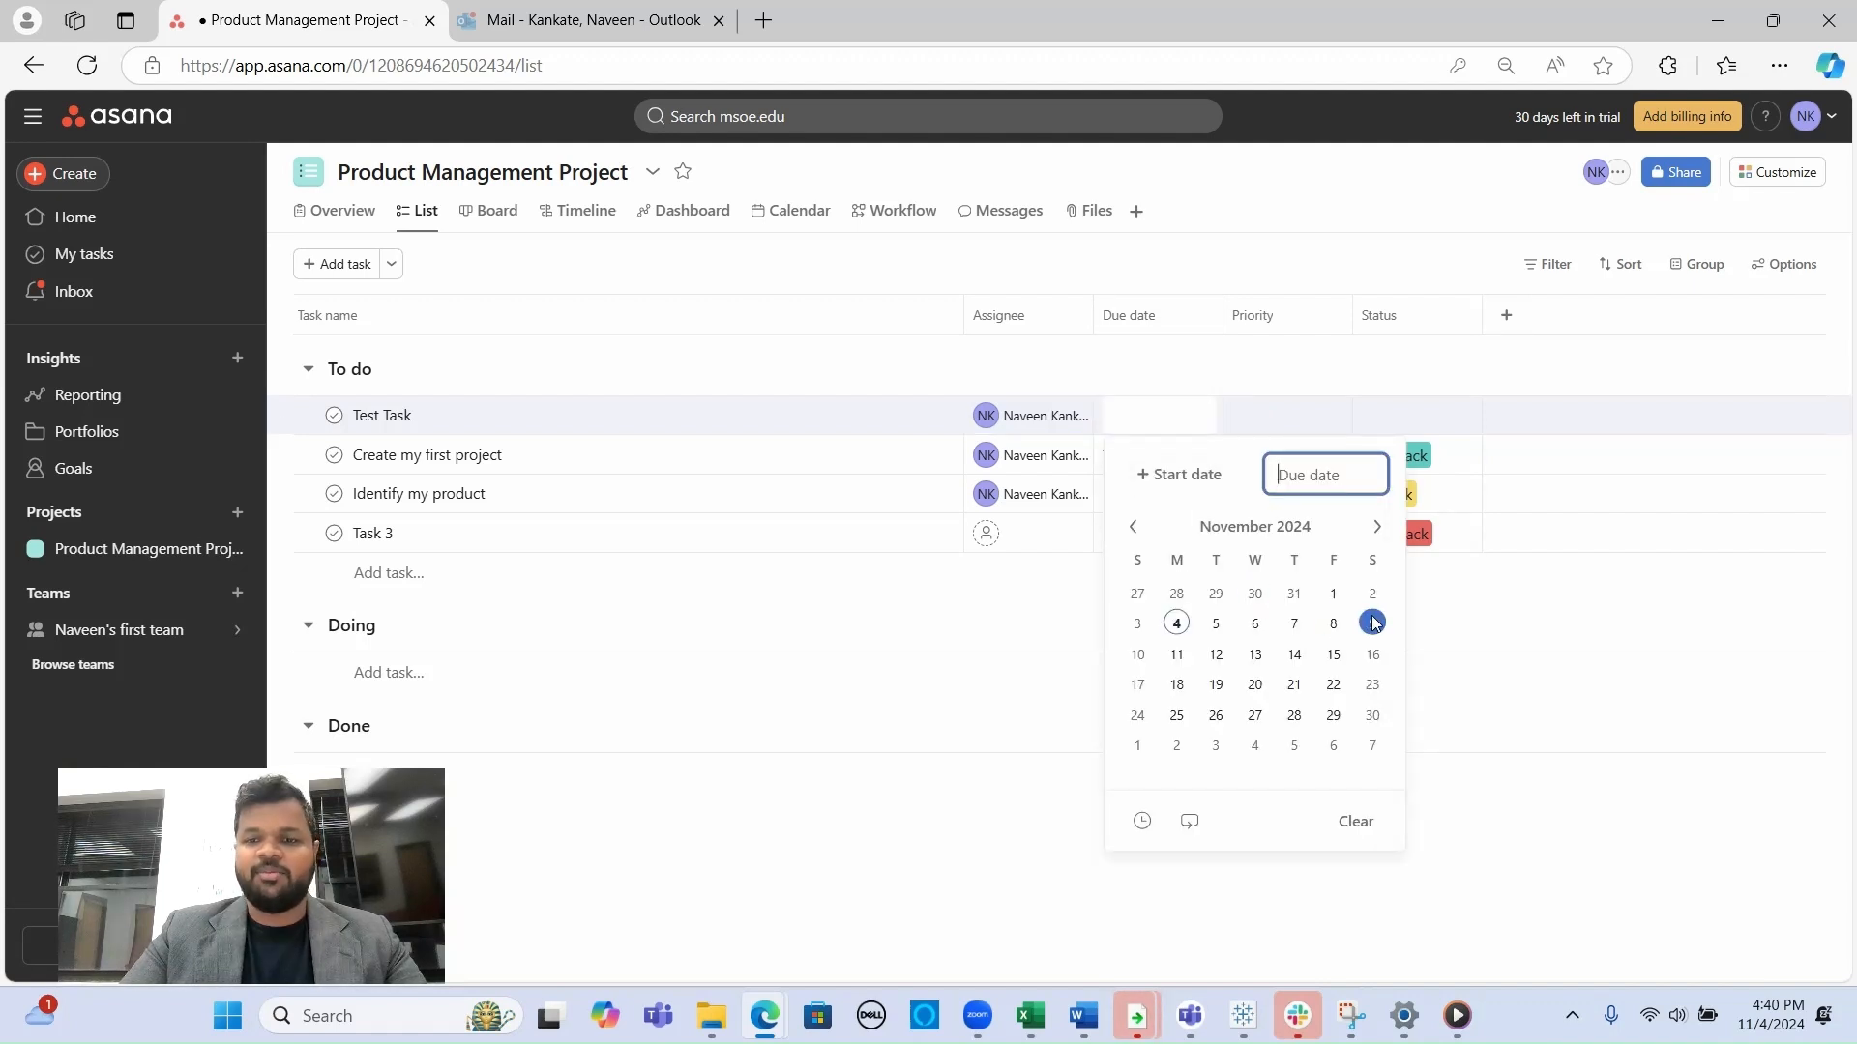
{"action": "left_click", "coordinate": [1377, 527]}
{"action": "left_click", "coordinate": [1378, 527]}
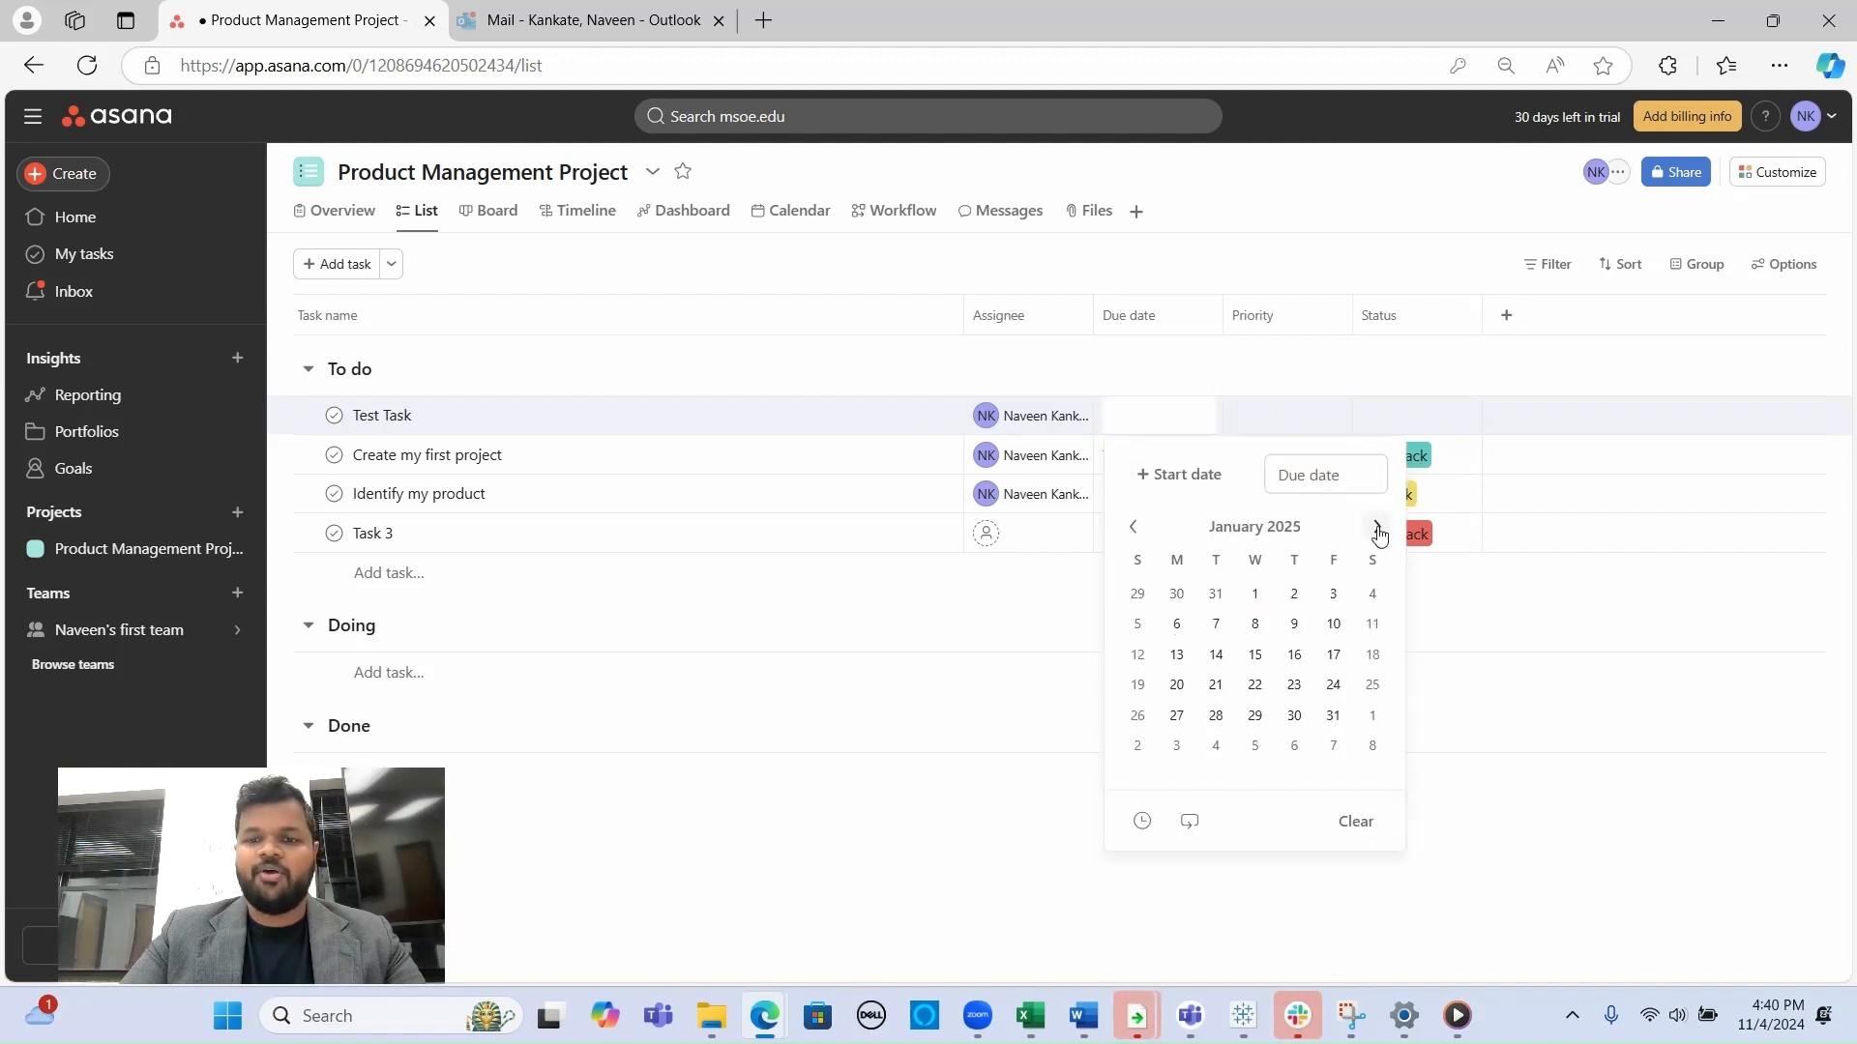
{"action": "left_click", "coordinate": [1378, 527]}
{"action": "left_click", "coordinate": [1377, 527]}
{"action": "left_click", "coordinate": [1377, 527]}
{"action": "left_click", "coordinate": [1377, 527]}
{"action": "left_click", "coordinate": [1377, 527]}
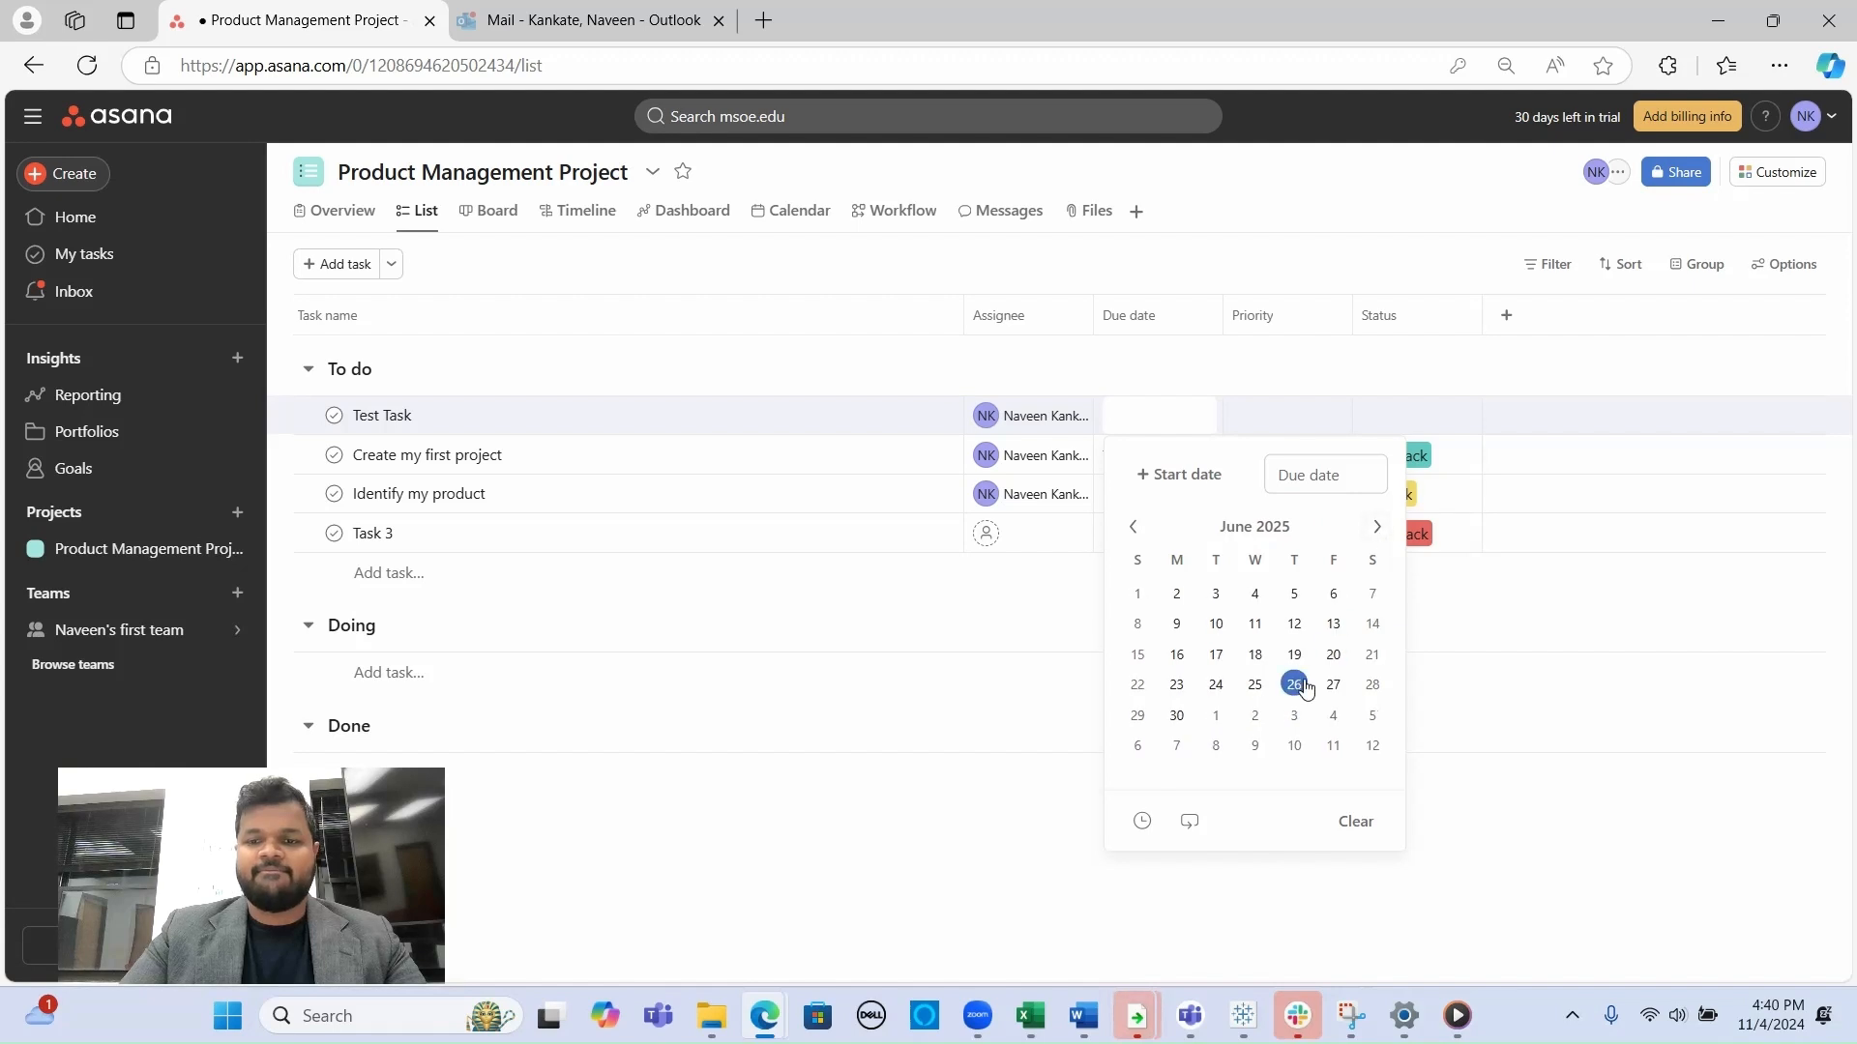
{"action": "left_click", "coordinate": [1301, 685]}
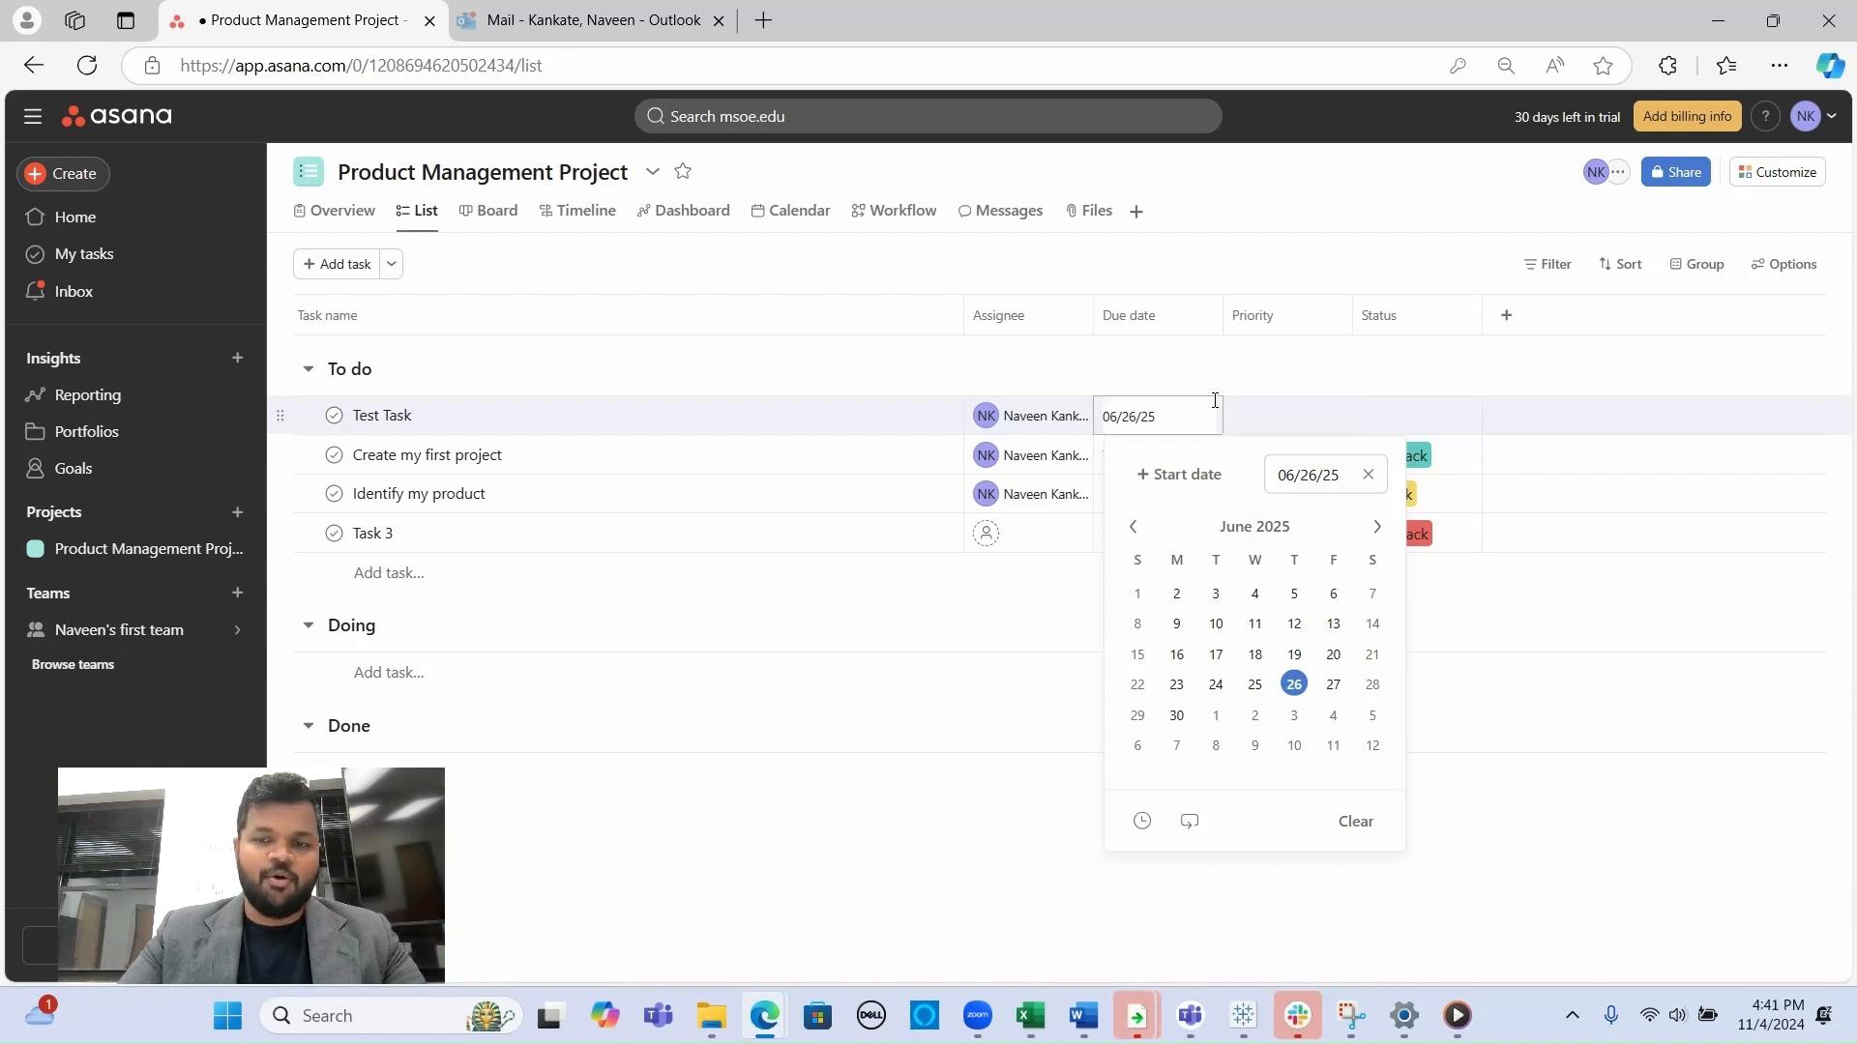
{"action": "left_click", "coordinate": [1290, 412]}
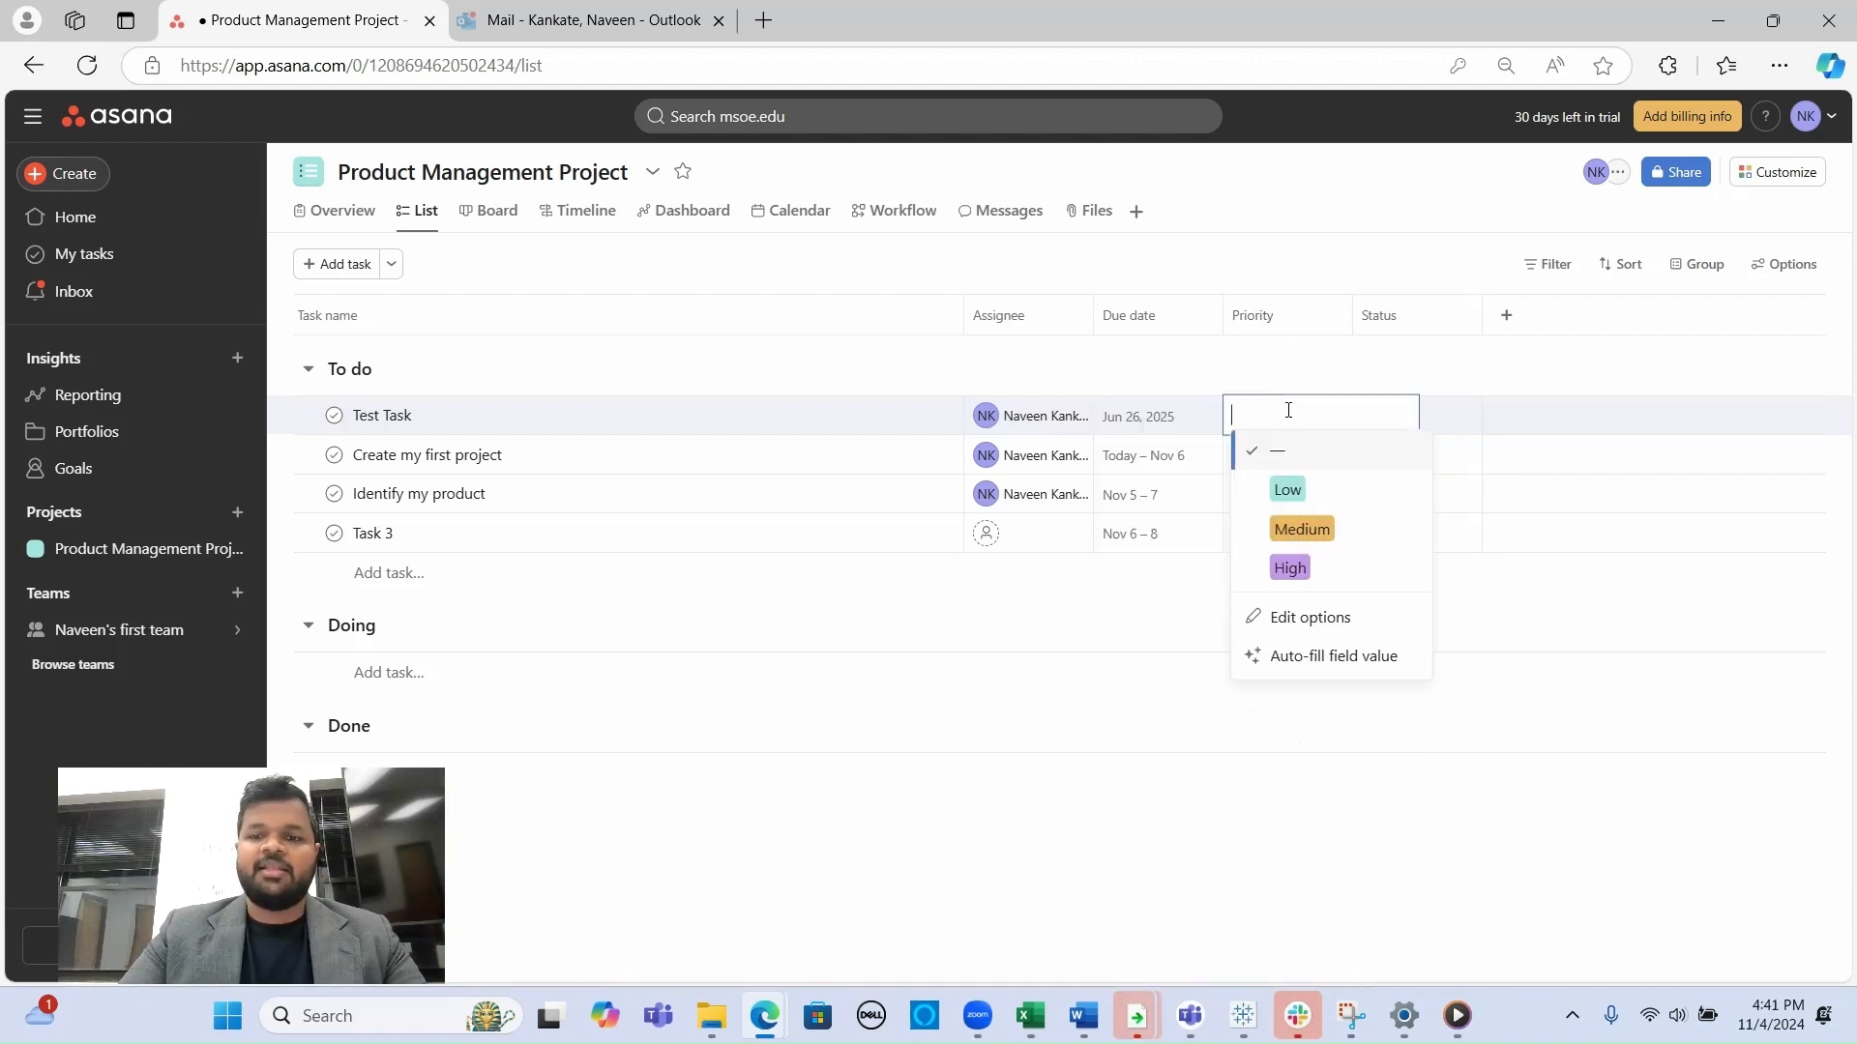
- Mark Test Task as Low priority with On track status
{"action": "left_click", "coordinate": [1298, 497]}
{"action": "left_click", "coordinate": [1400, 406]}
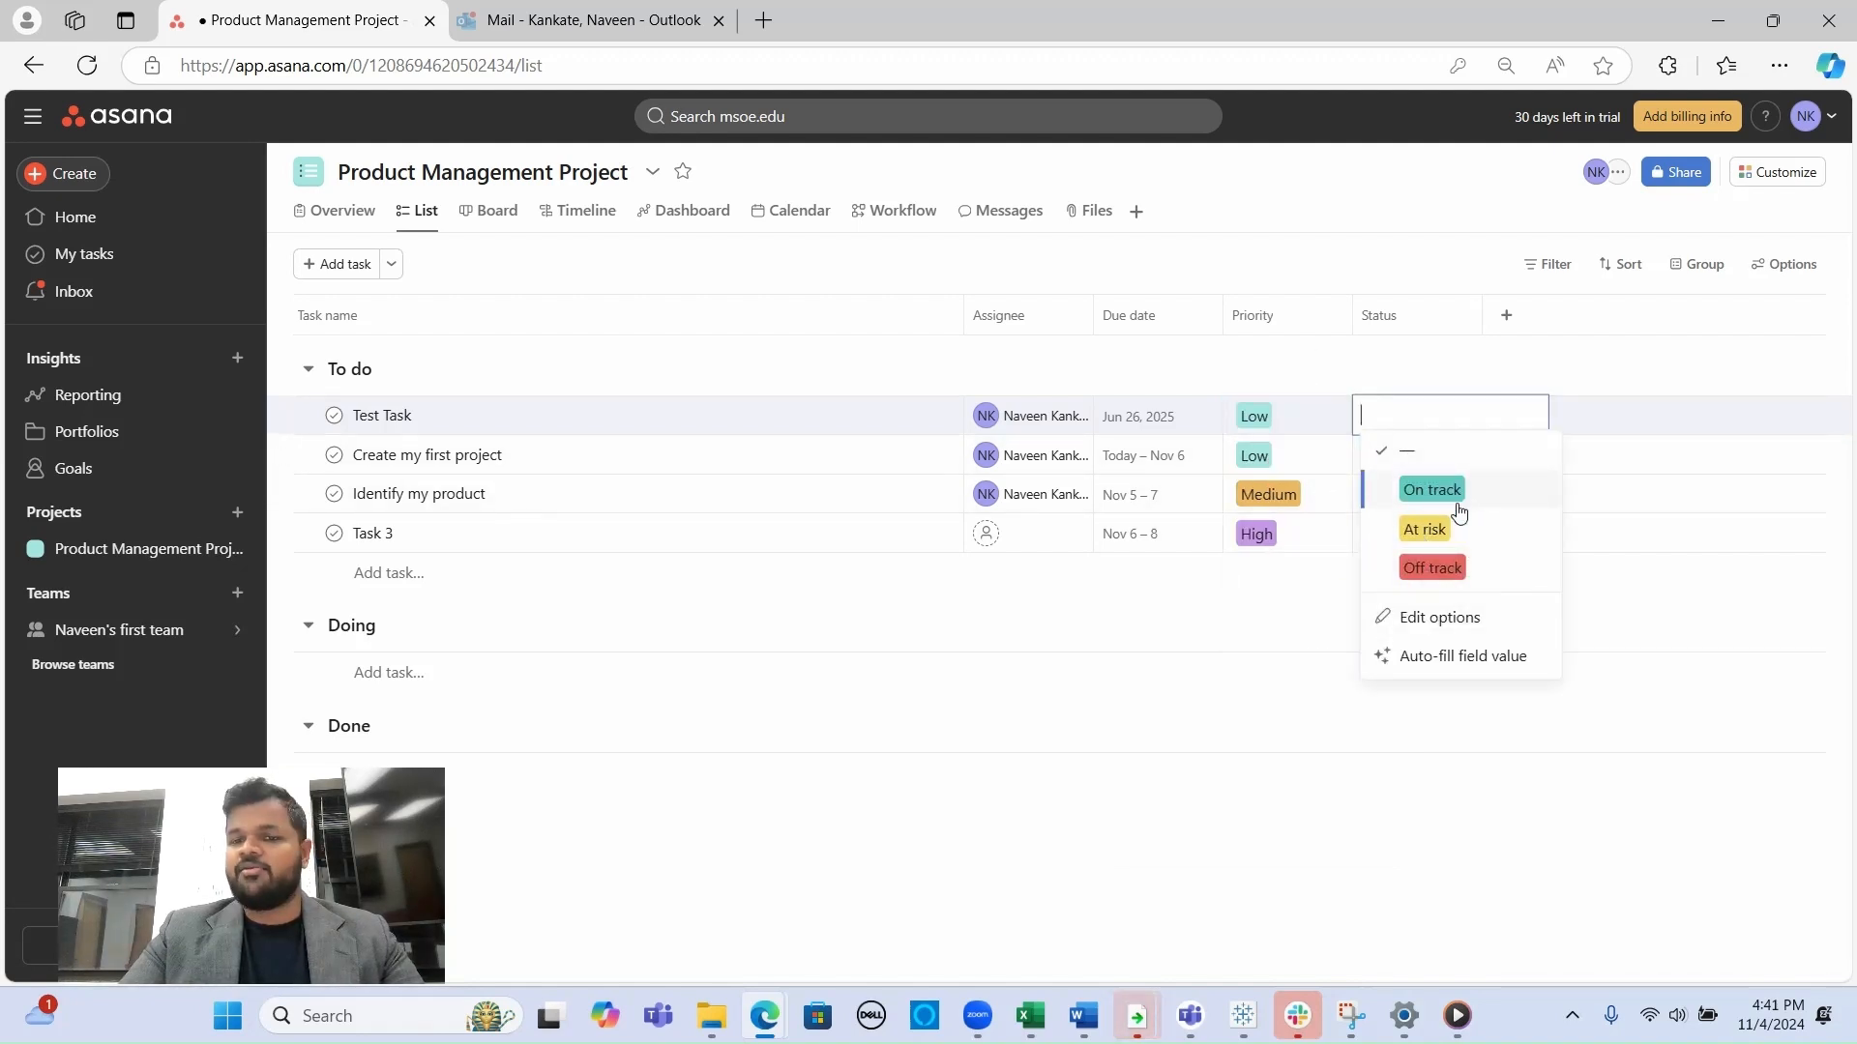
{"action": "left_click", "coordinate": [1430, 493]}
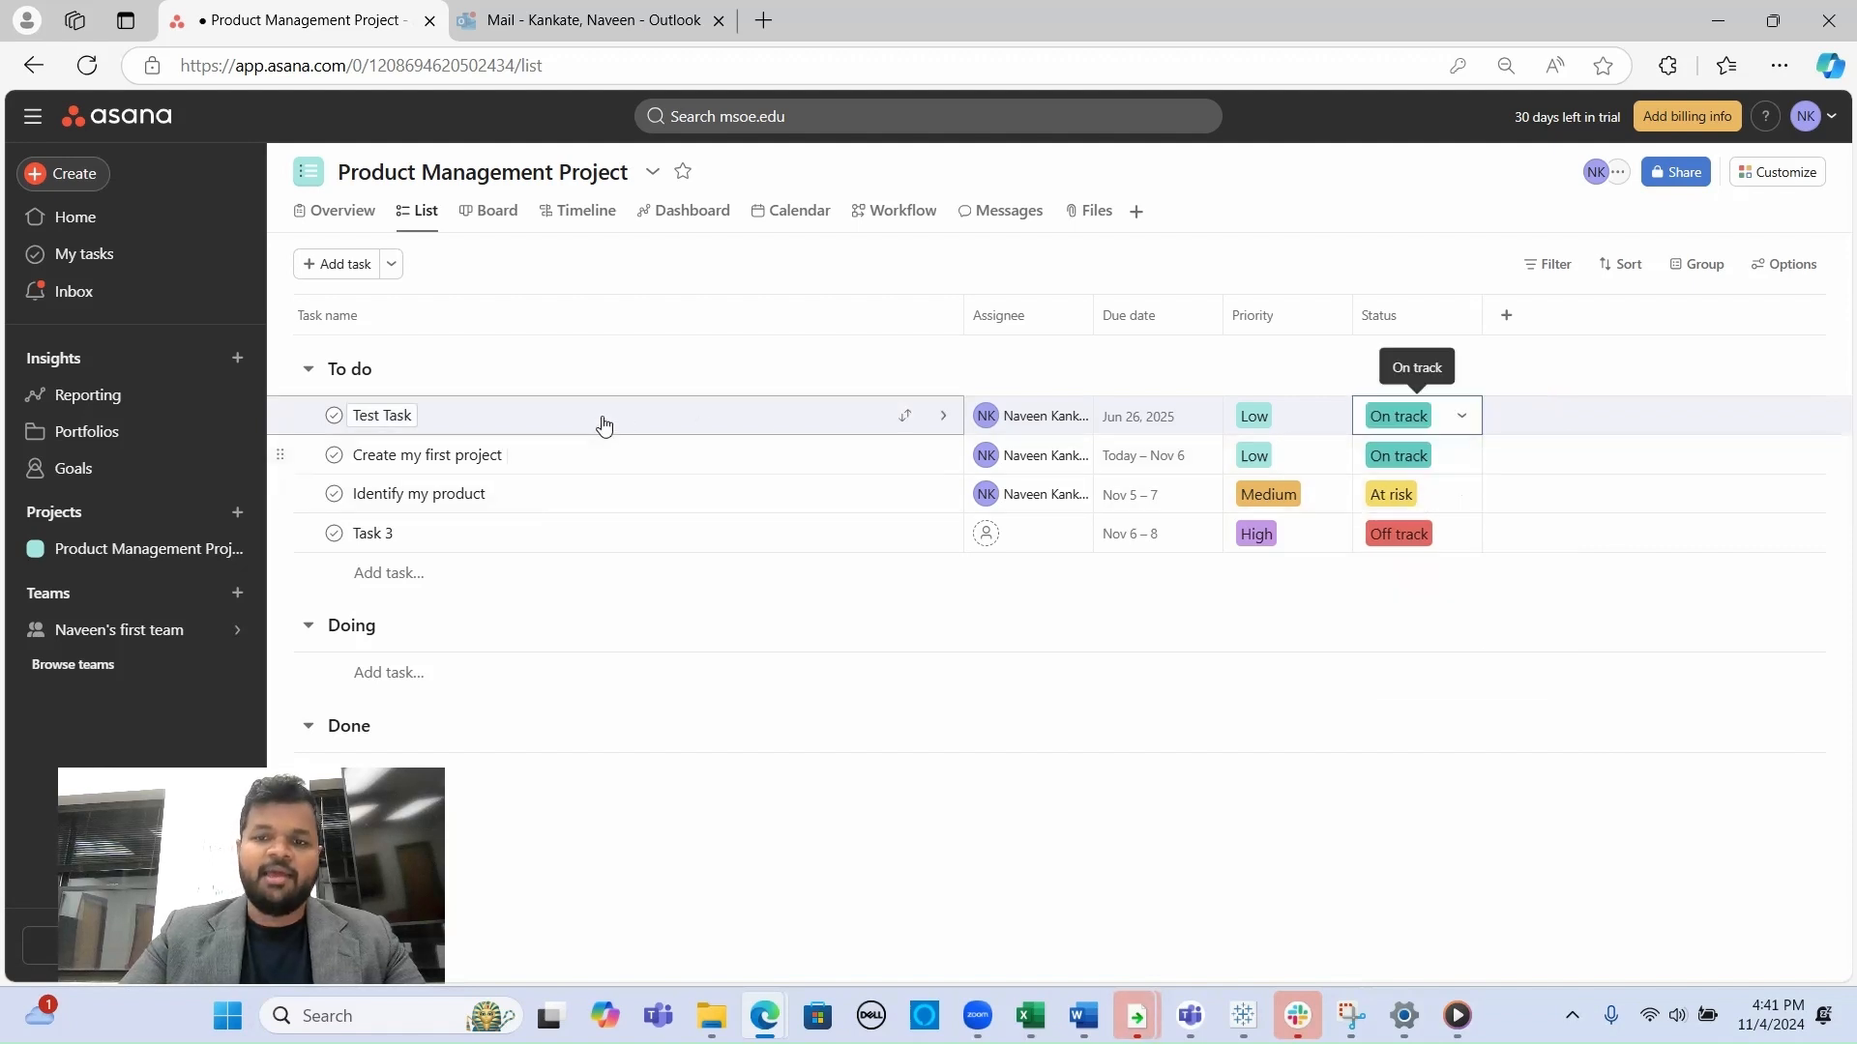